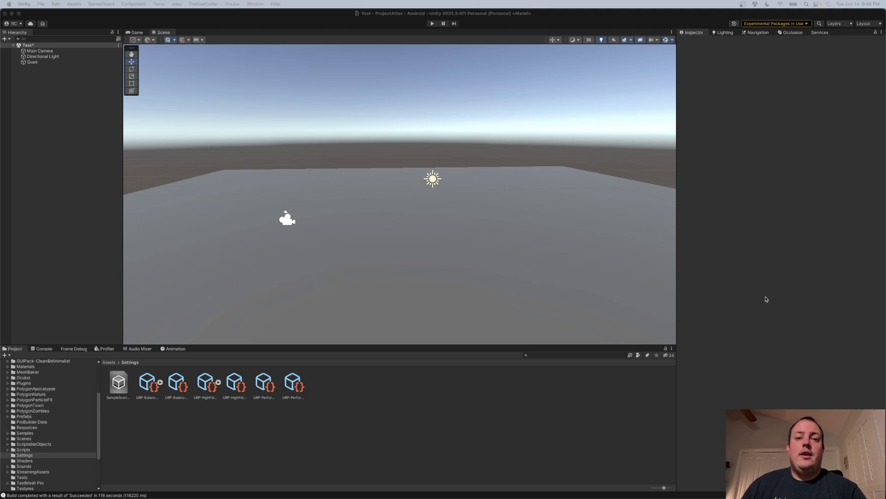
# - Set the Fixed Timestep to 1/72 in the Time section of the project settings
pyautogui.click(766, 300)
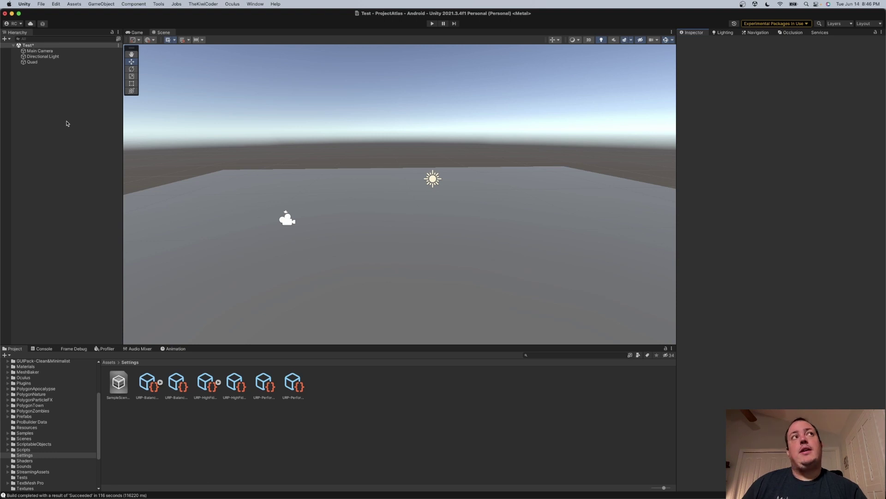
pyautogui.click(55, 4)
pyautogui.click(80, 240)
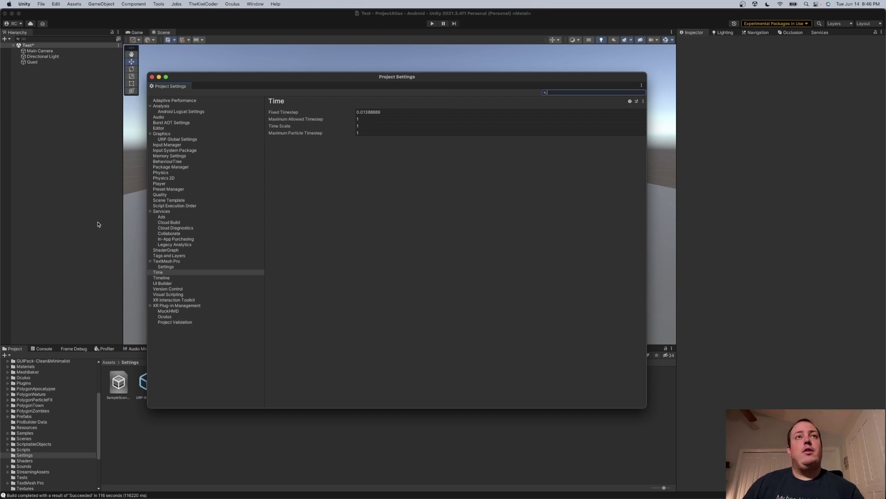
pyautogui.click(151, 262)
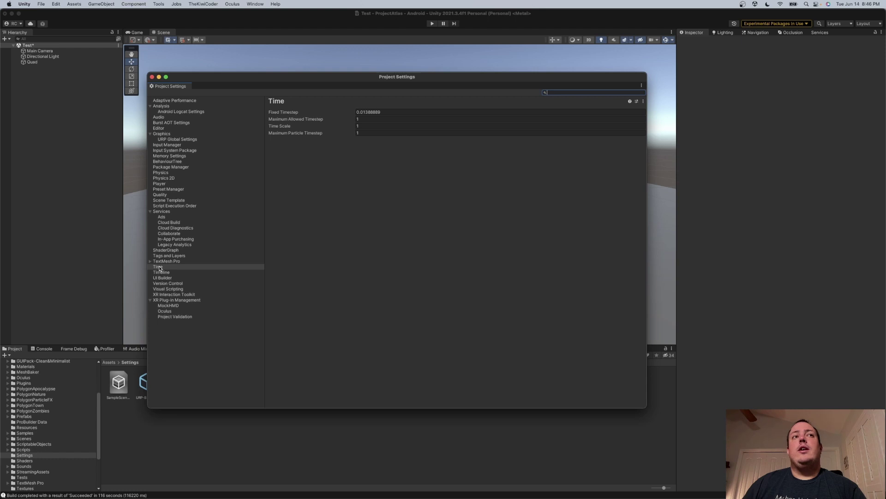
pyautogui.click(161, 268)
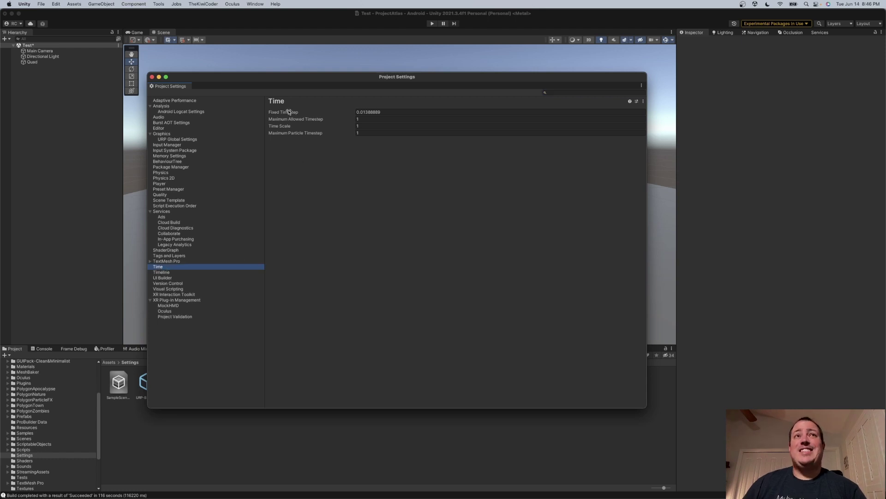
pyautogui.moveTo(289, 112)
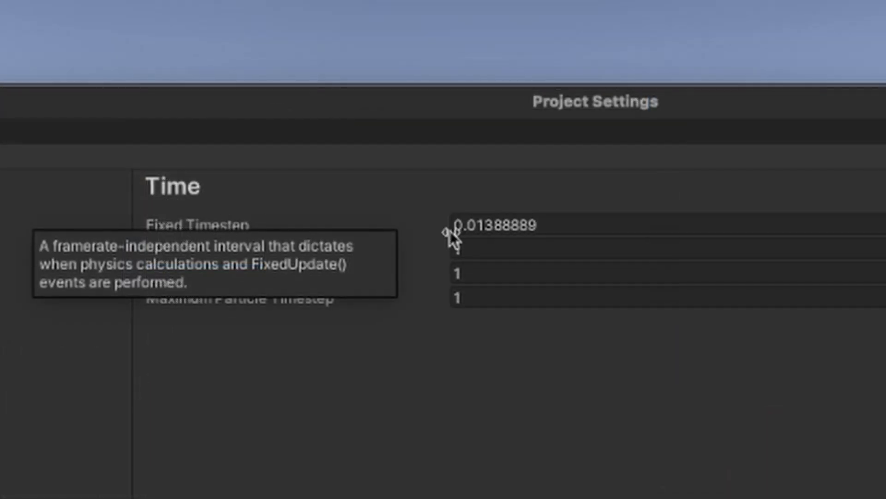
pyautogui.click(617, 225)
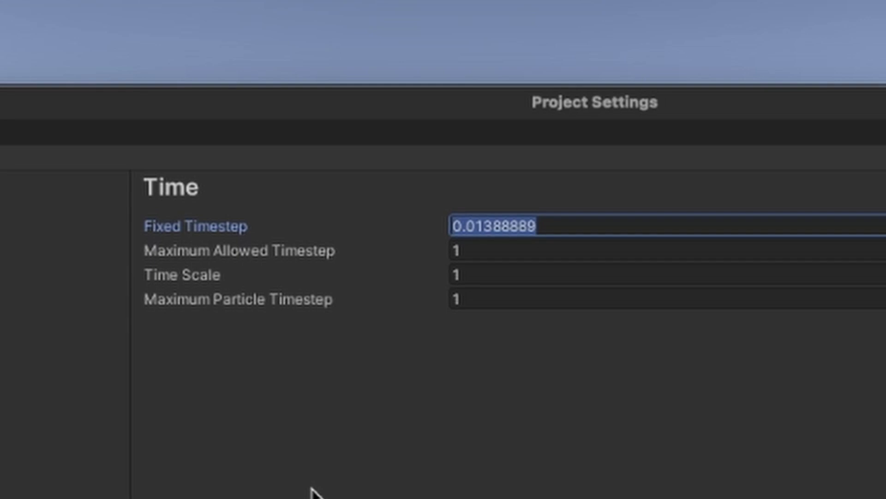
pyautogui.write('1/7')
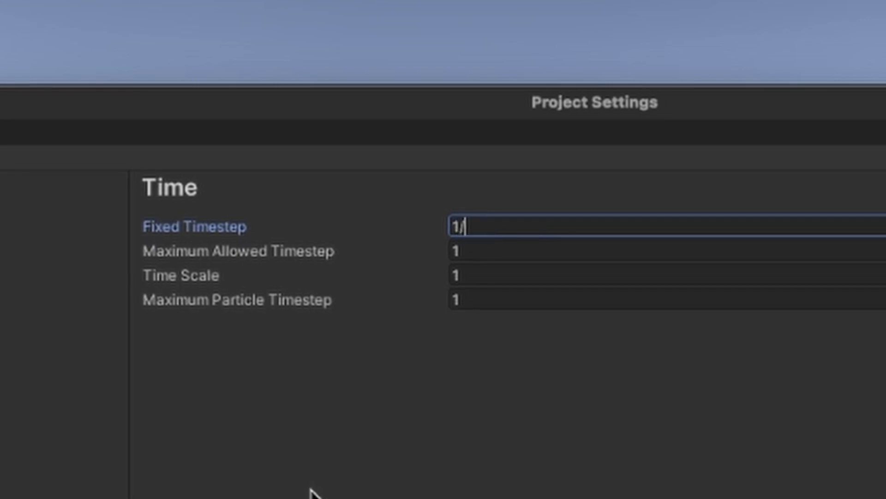
pyautogui.write('2')
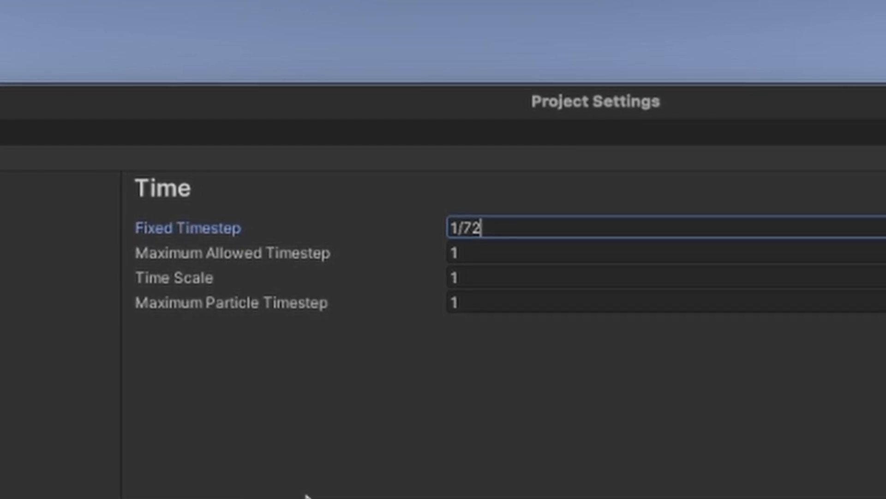
pyautogui.press('Return')
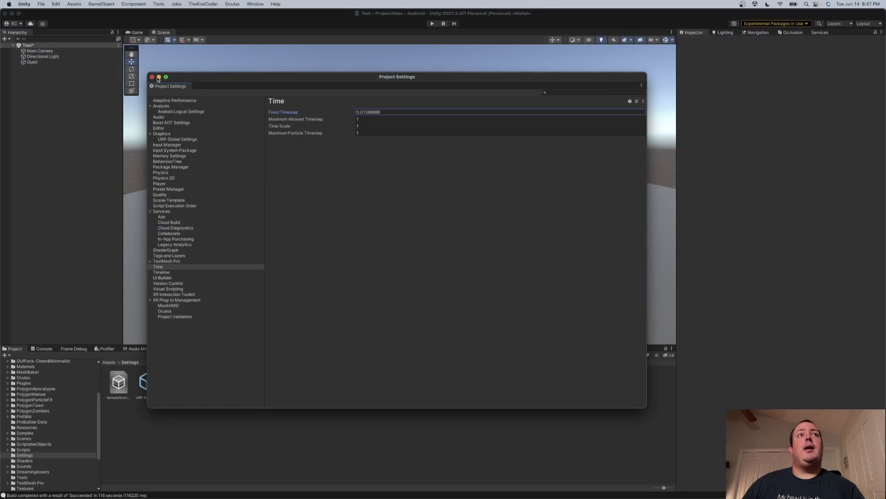
# - Set the texture quality to Quarter Res in the Quality project settings and check the skin weights options
pyautogui.click(150, 212)
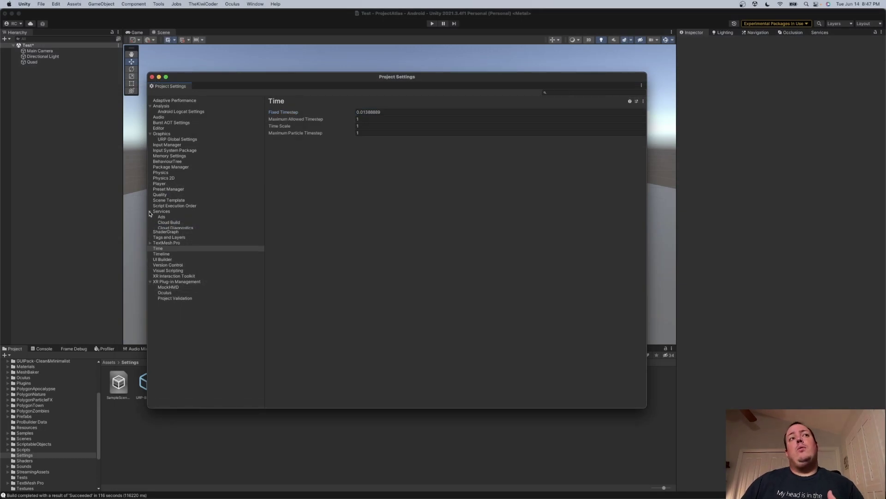
pyautogui.click(159, 195)
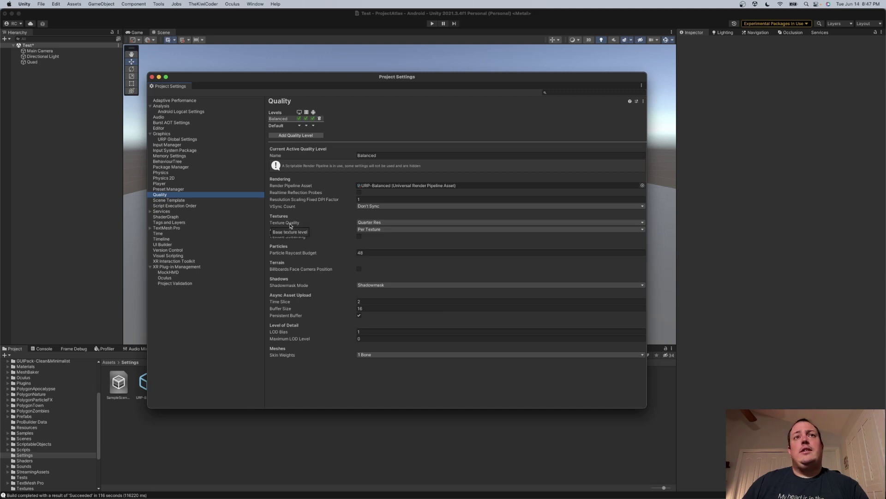
pyautogui.click(378, 223)
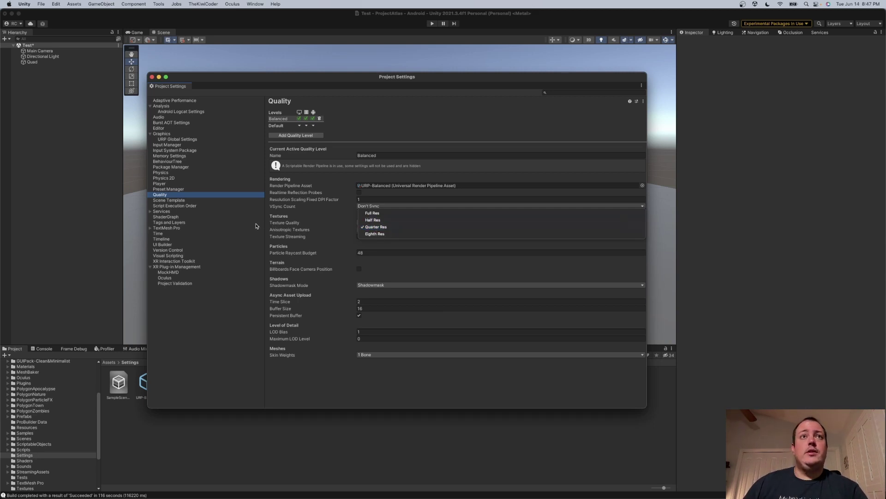
pyautogui.click(375, 227)
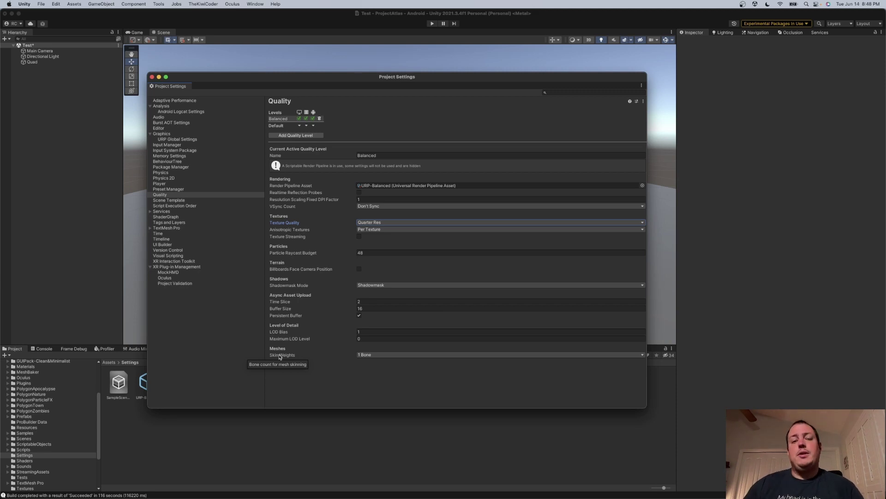
pyautogui.click(364, 355)
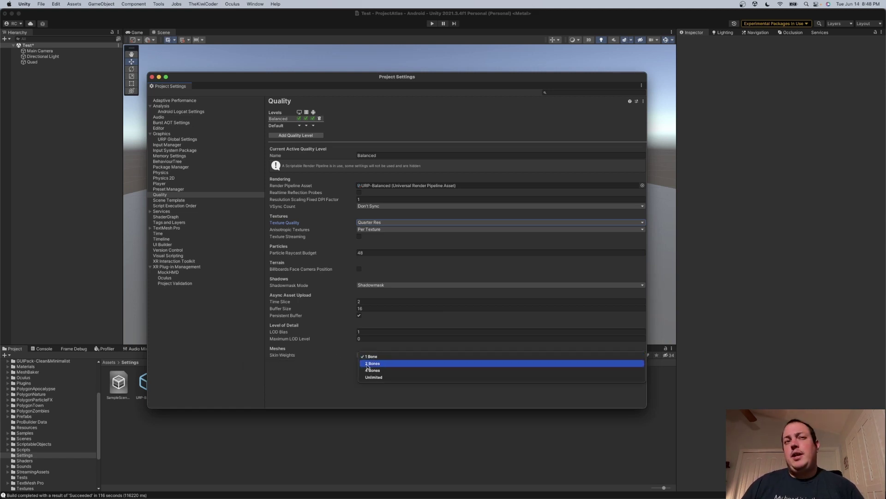
pyautogui.click(334, 373)
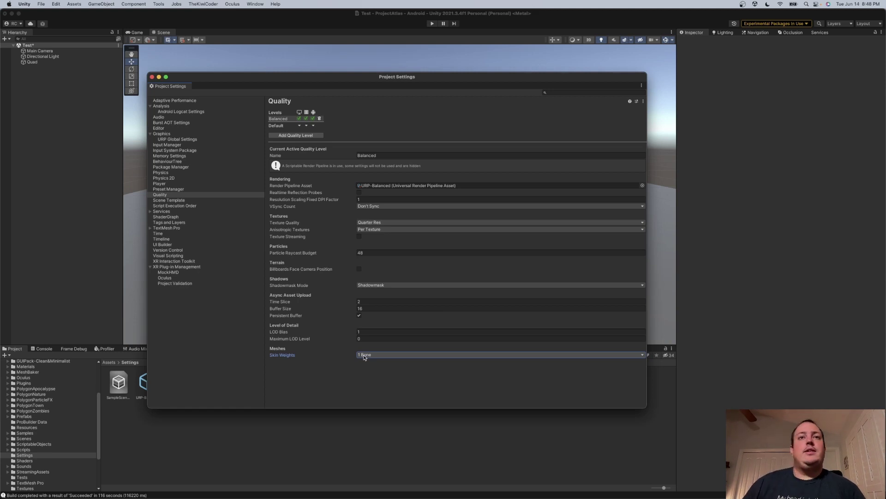
# - Check the color space options under Other Settings in the Android Player settings
pyautogui.click(159, 183)
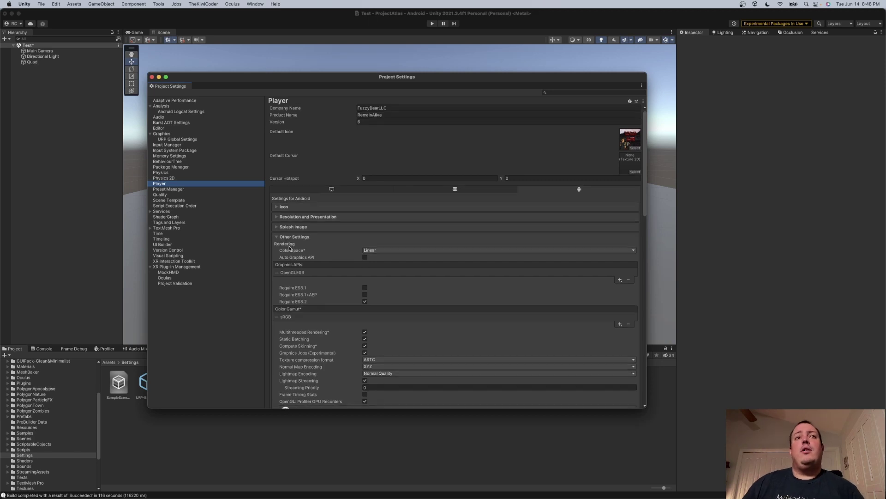
pyautogui.scroll(-2, 295, 250)
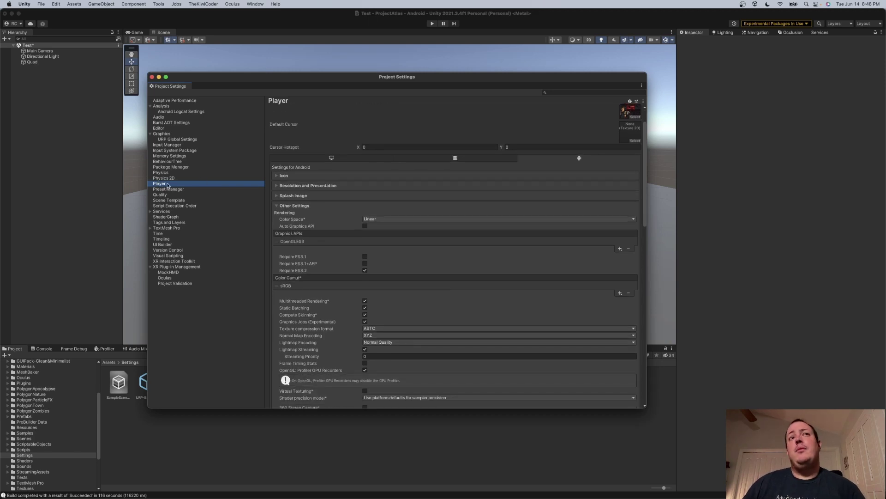
pyautogui.click(382, 219)
pyautogui.click(297, 220)
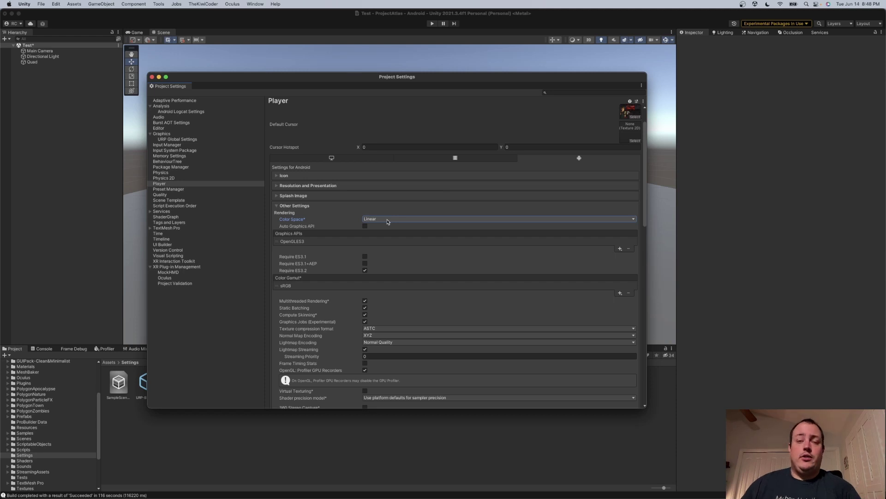
# - Examine the remaining Android Player rendering, Vulkan, identification and configuration settings, including target architectures, and close the project settings
pyautogui.scroll(-5, 387, 221)
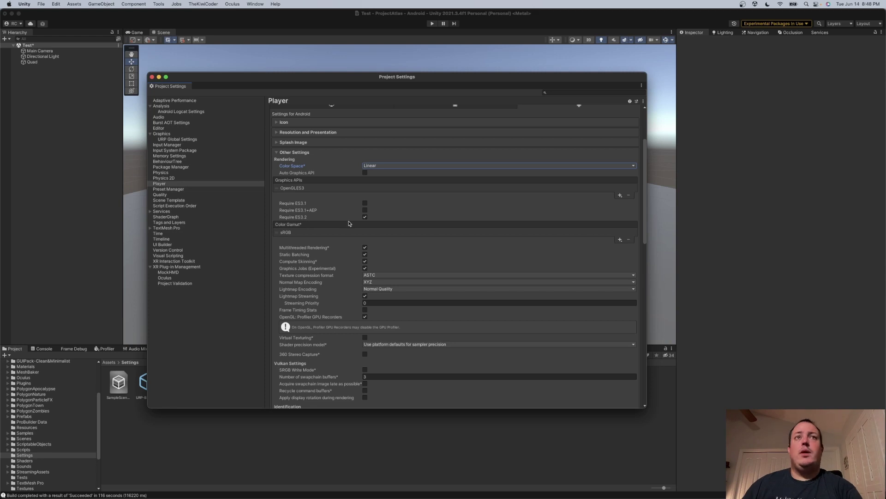
pyautogui.scroll(-3, 336, 257)
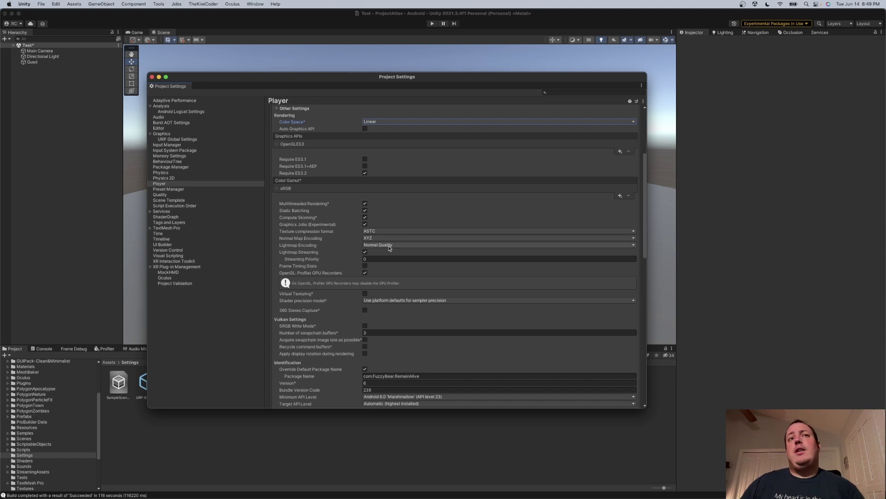
pyautogui.scroll(-5, 392, 311)
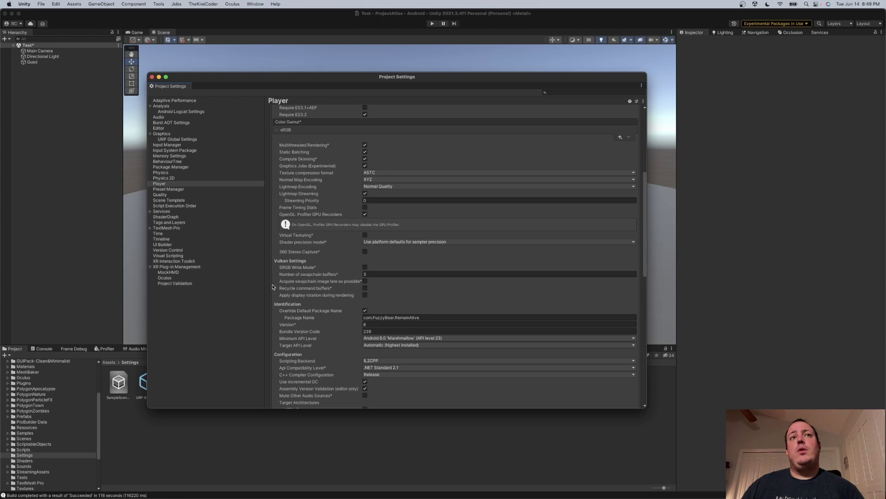
pyautogui.scroll(-1, 370, 280)
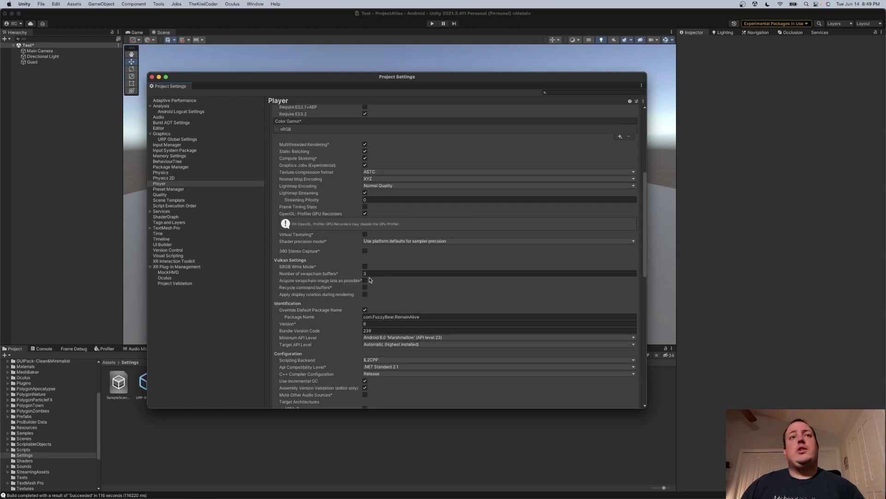
pyautogui.scroll(-6, 369, 279)
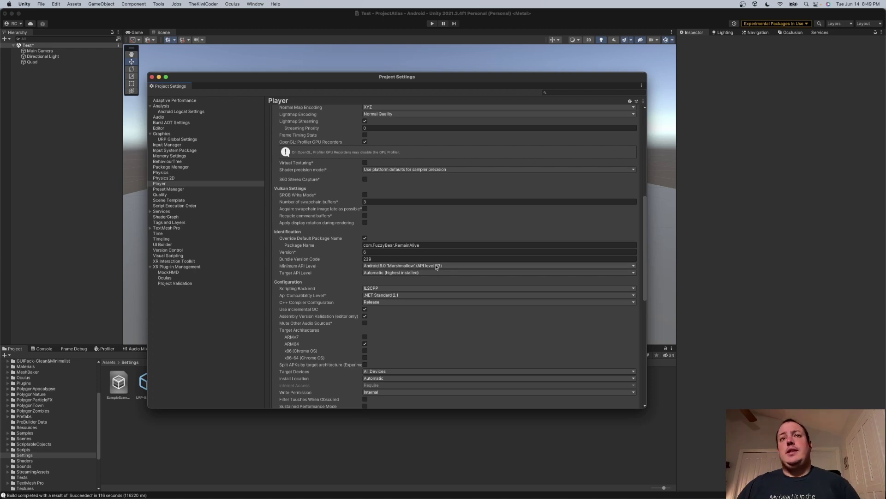
pyautogui.scroll(-10, 436, 267)
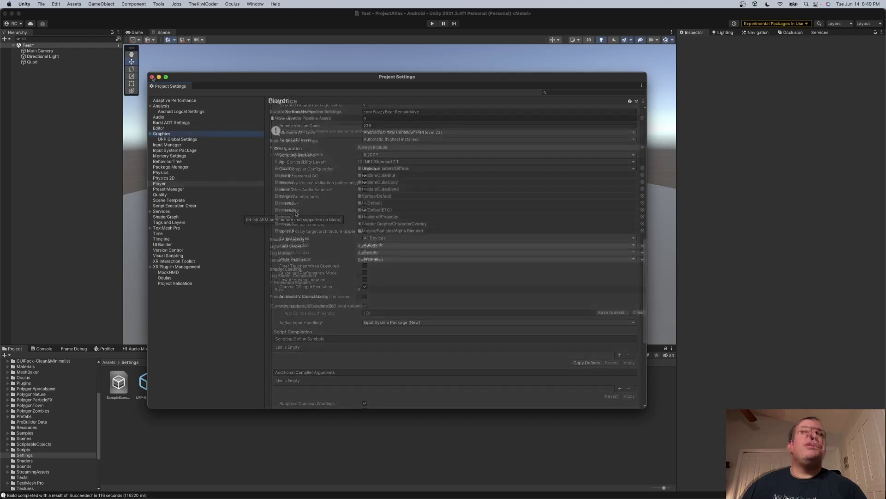
pyautogui.press('super+w')
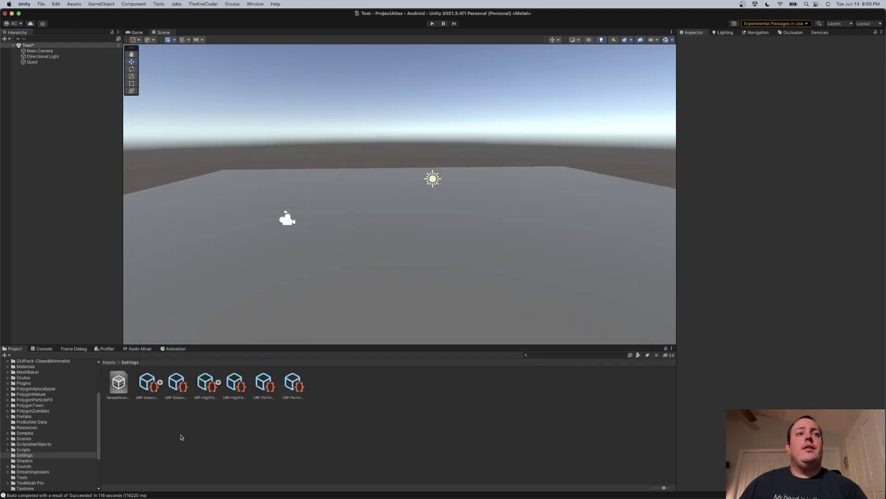
# - Inspect the URP-Balanced-Renderer asset's rendering path, depth priming, render pass, post-processing and Decal feature settings
pyautogui.click(148, 385)
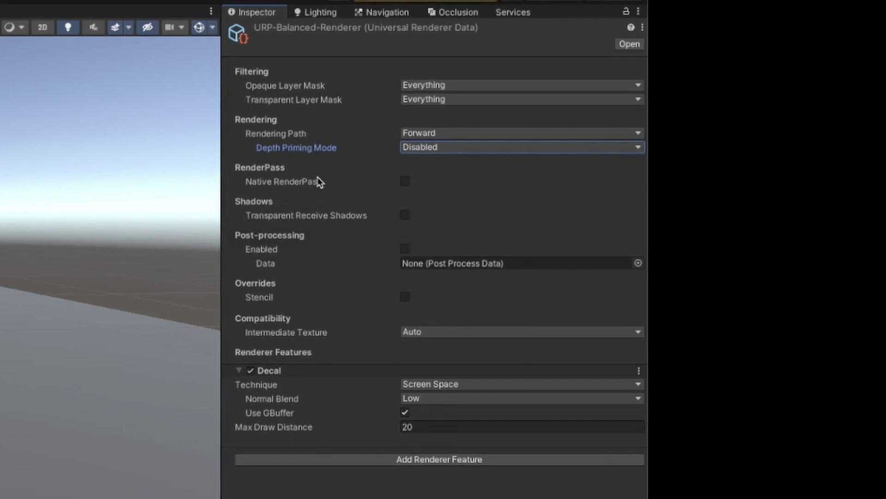
pyautogui.moveTo(318, 183)
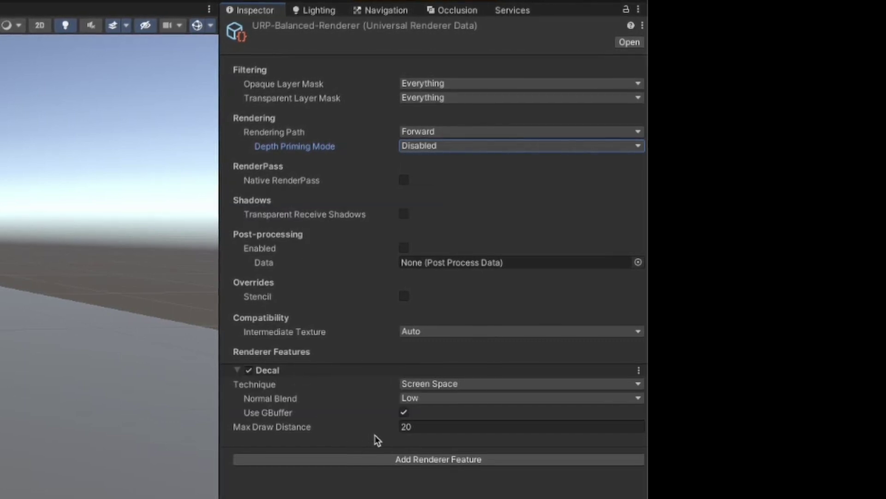
pyautogui.moveTo(268, 372)
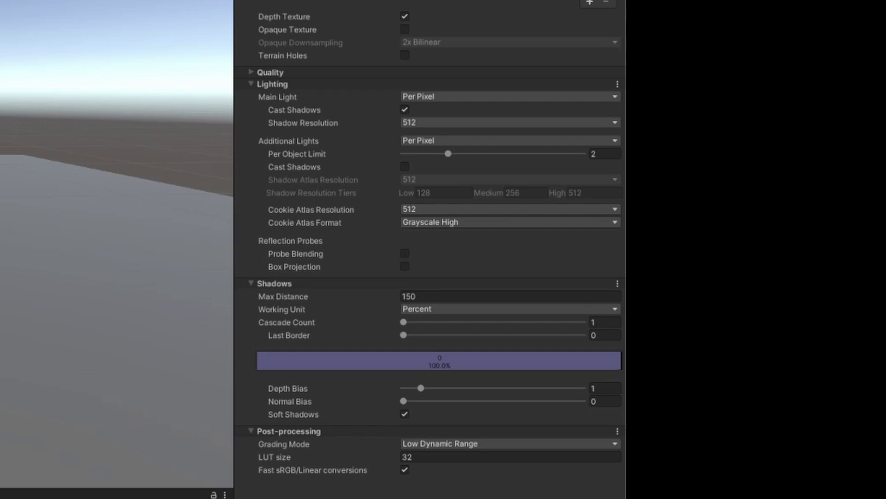
# - Expand the balanced URP pipeline asset's Quality section and examine its render scale, main light modes and shadow distance
pyautogui.click(253, 73)
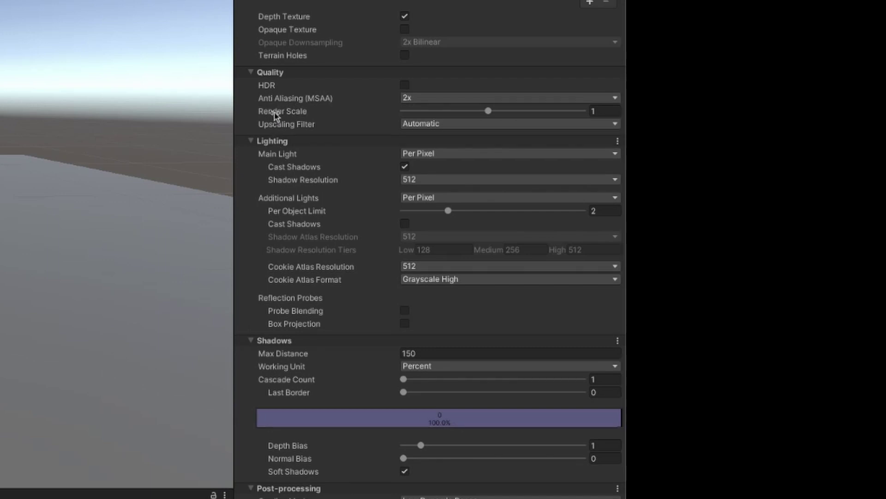
pyautogui.moveTo(275, 115)
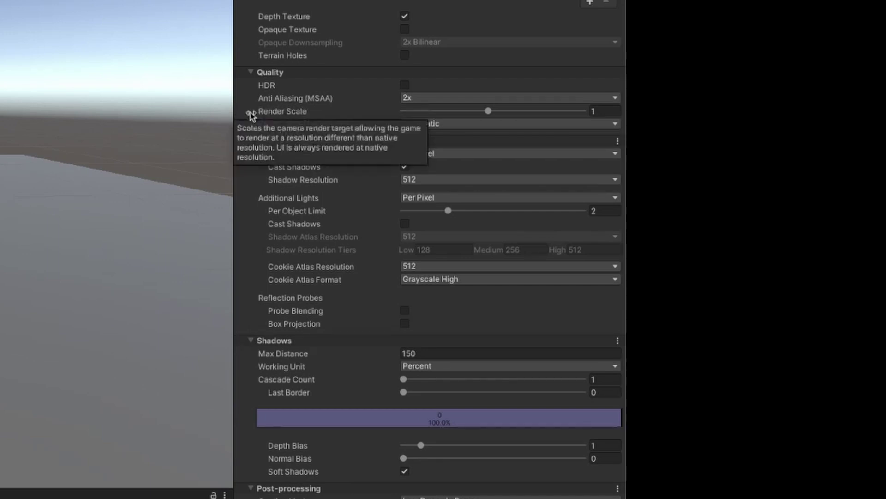
pyautogui.moveTo(313, 113)
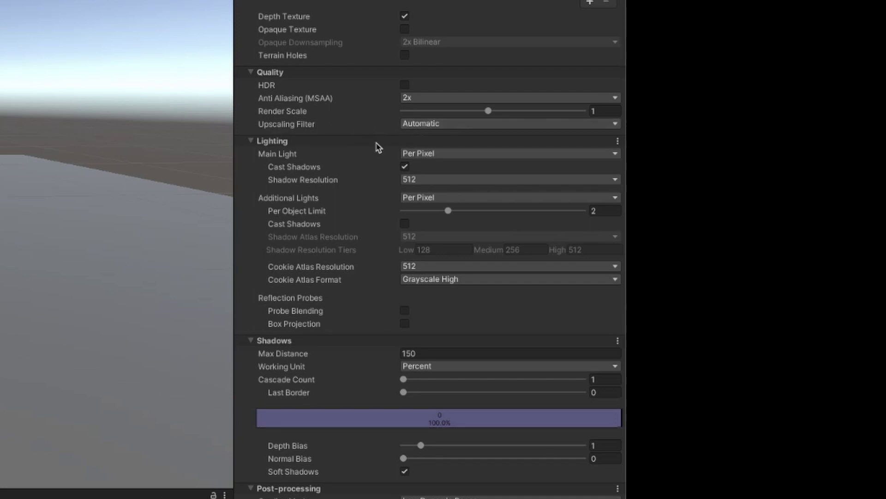
pyautogui.moveTo(356, 174)
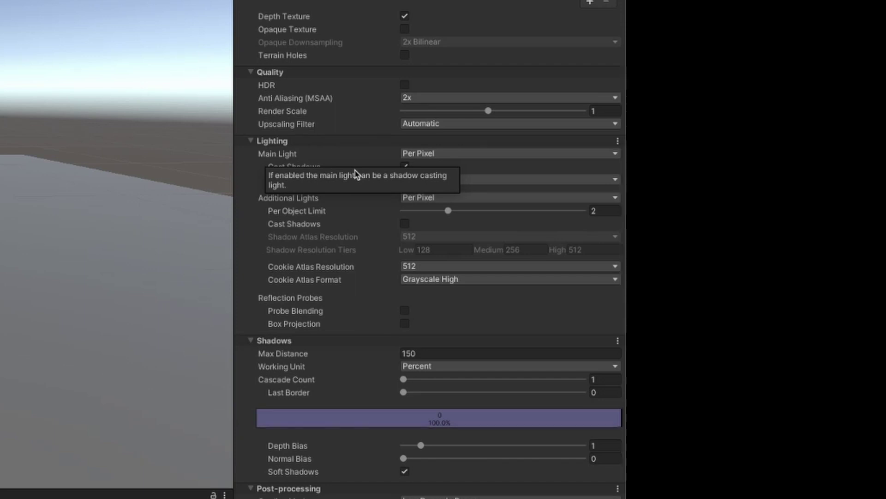
pyautogui.click(441, 154)
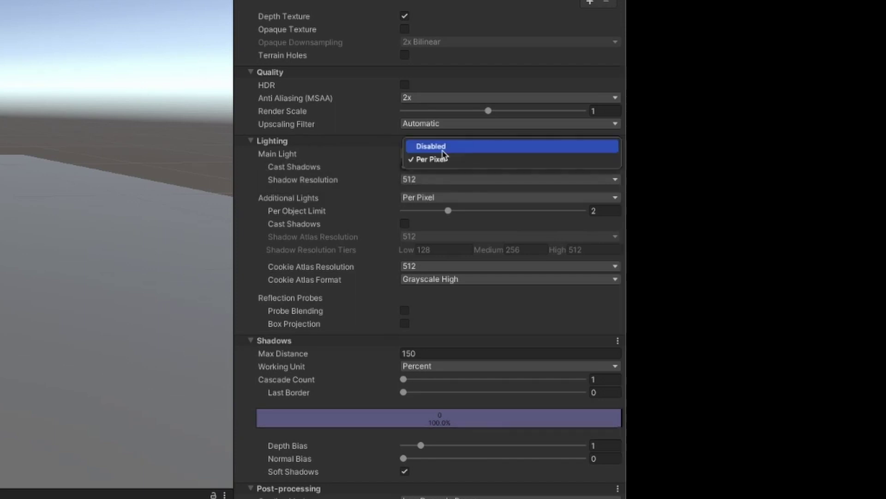
pyautogui.click(283, 155)
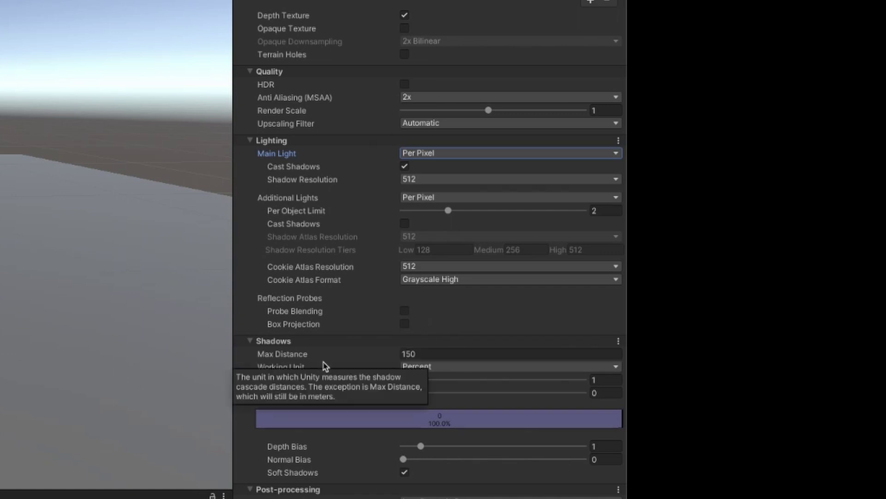
pyautogui.moveTo(305, 355)
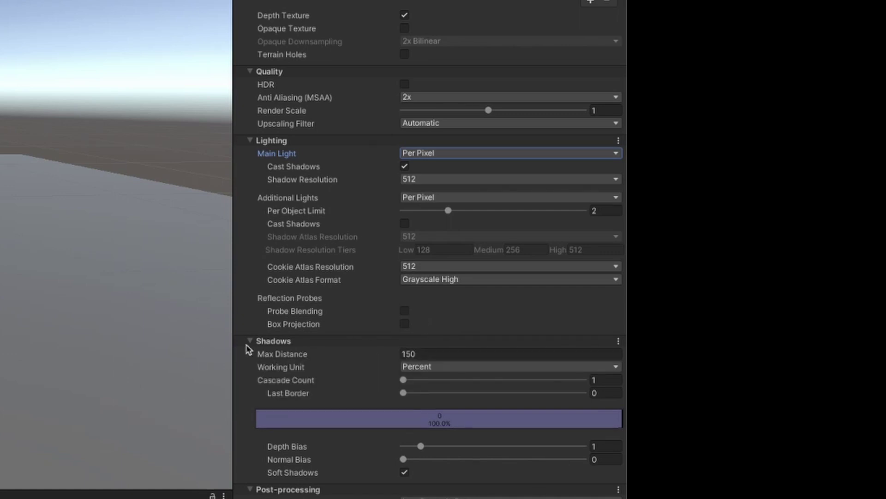
# - Check the shadow Working Unit options and try a Cascade Count of 2 before restoring it to 1
pyautogui.click(420, 367)
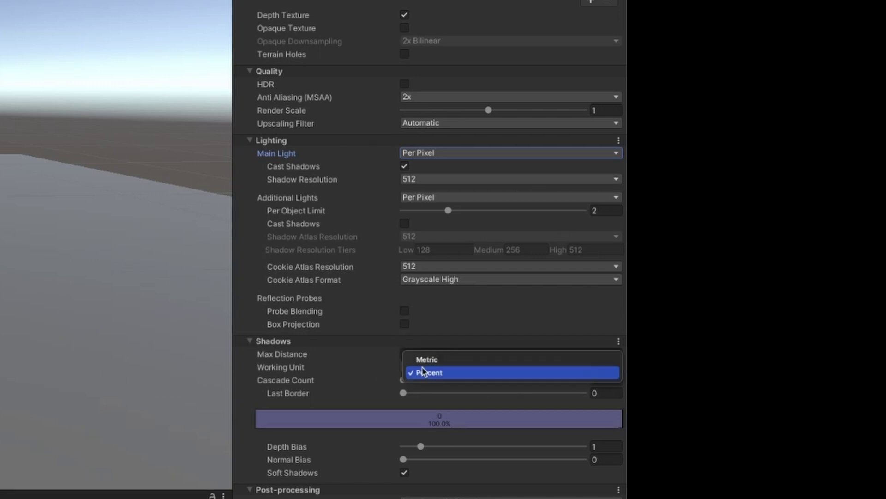
pyautogui.click(279, 368)
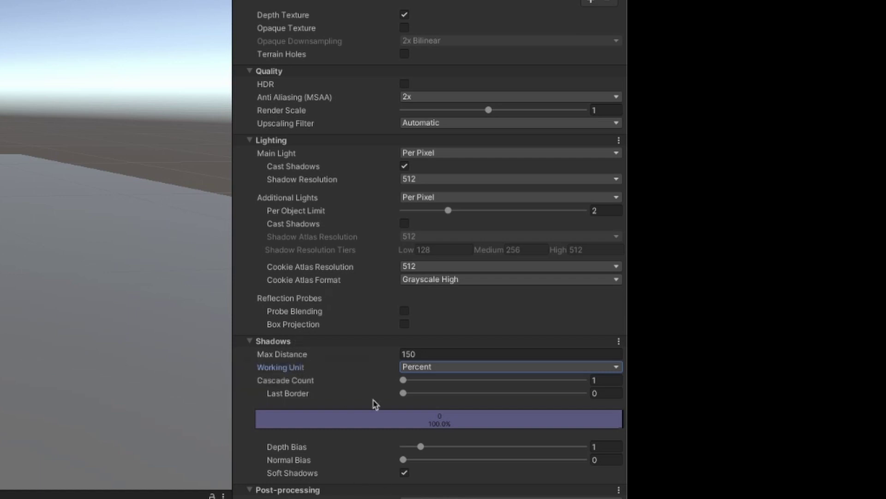
pyautogui.click(405, 382)
pyautogui.moveTo(425, 377); pyautogui.dragTo(454, 380)
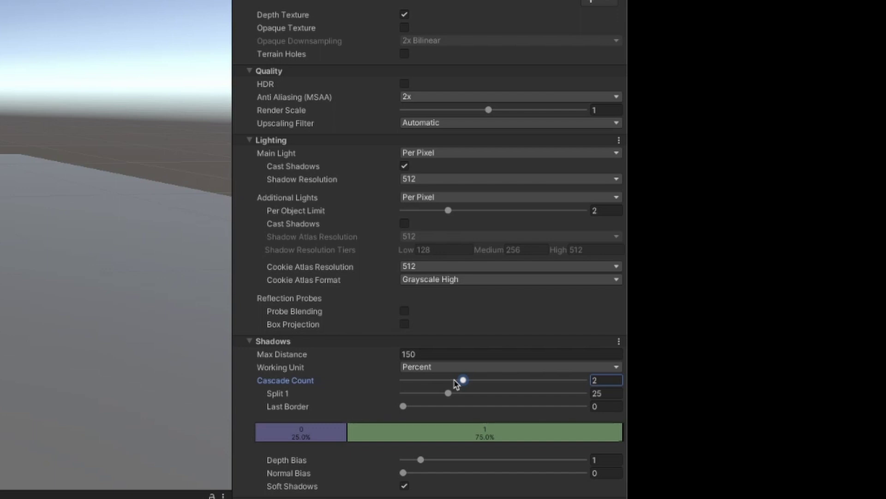
pyautogui.moveTo(456, 382); pyautogui.dragTo(398, 380)
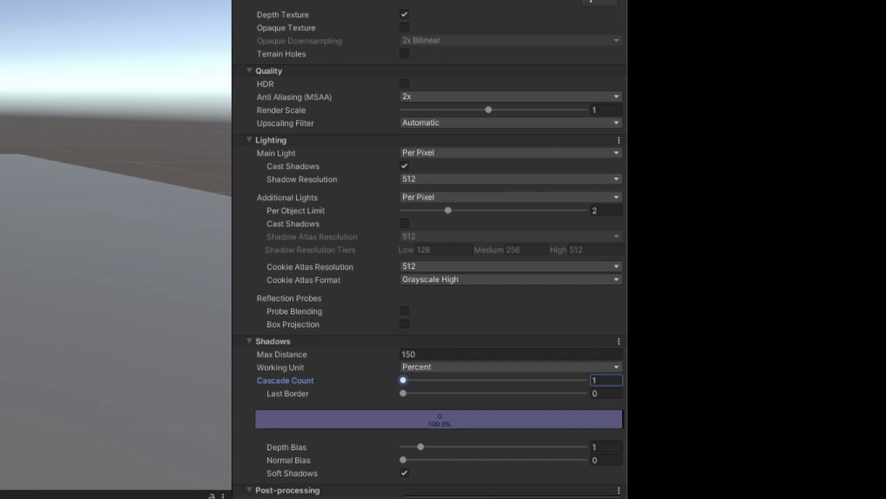
pyautogui.click(512, 497)
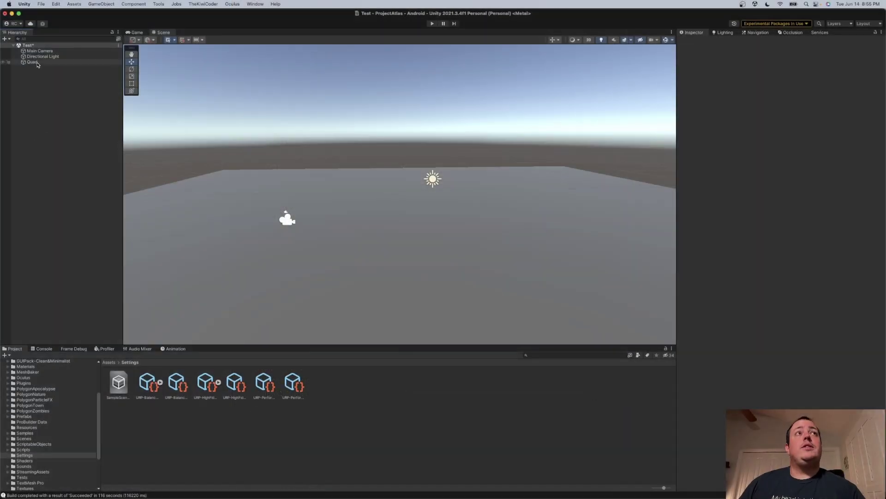
# - Inspect the scene's three objects, focusing on the Main Camera's Occlusion Culling, Render Shadows, volume update mode and HDR settings
pyautogui.click(39, 51)
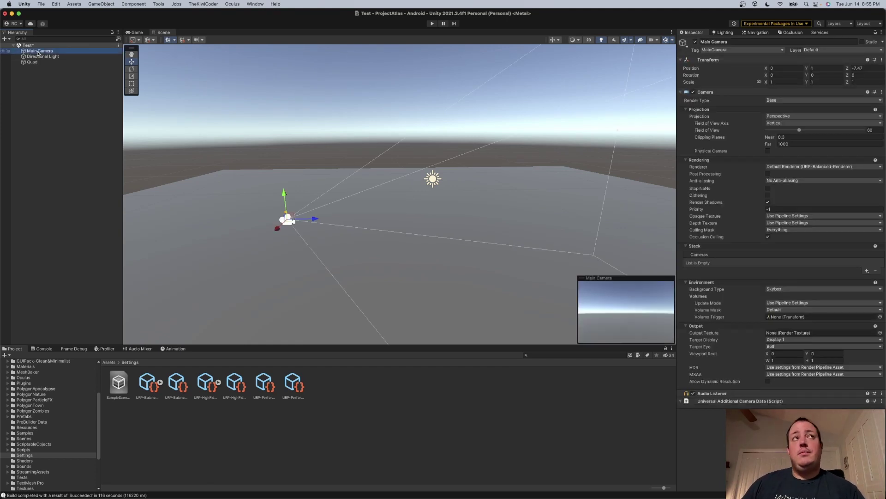
pyautogui.click(37, 56)
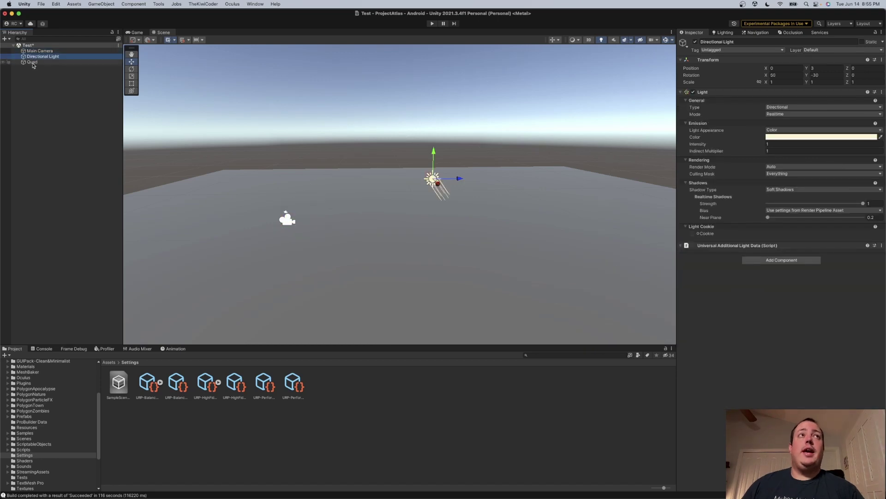
pyautogui.click(32, 63)
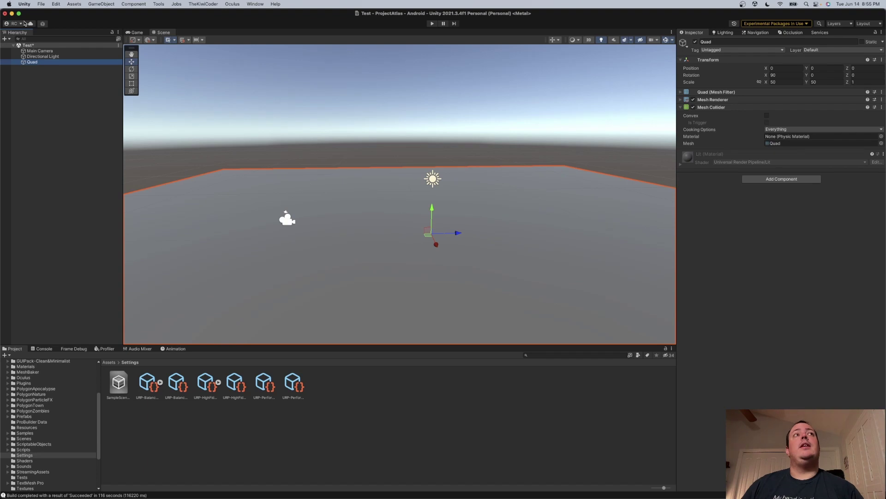
pyautogui.click(39, 51)
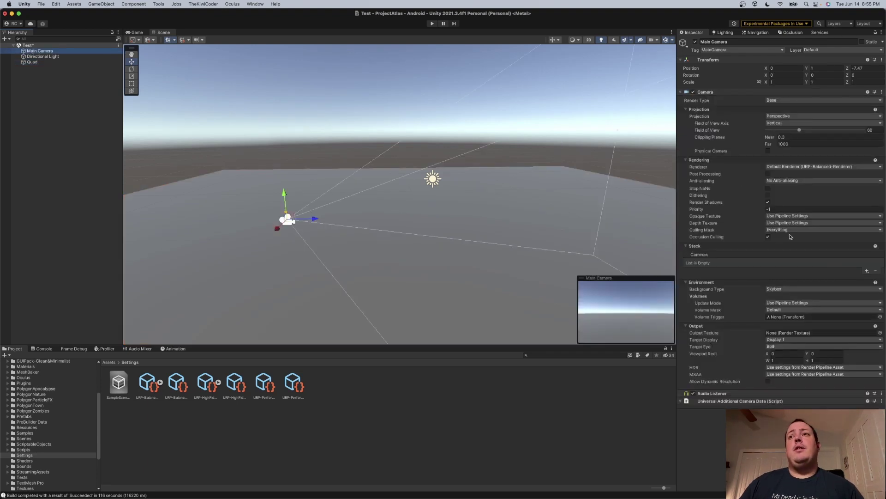
pyautogui.click(768, 236)
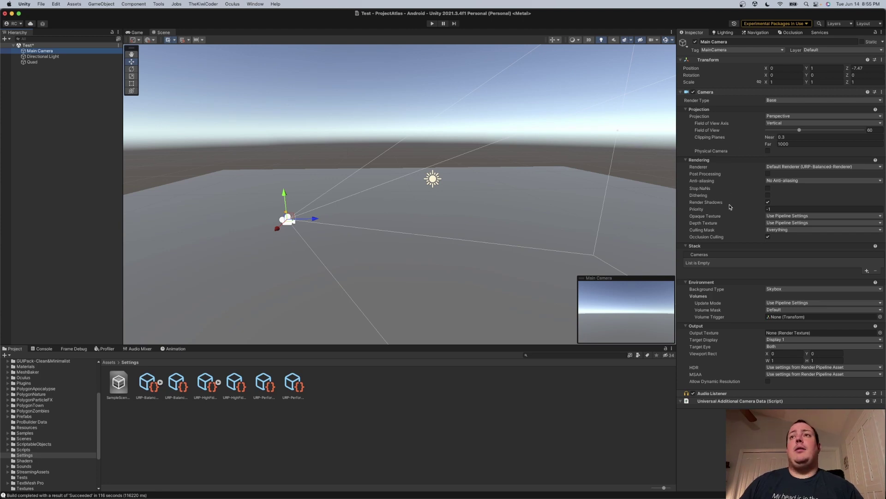
pyautogui.moveTo(729, 210)
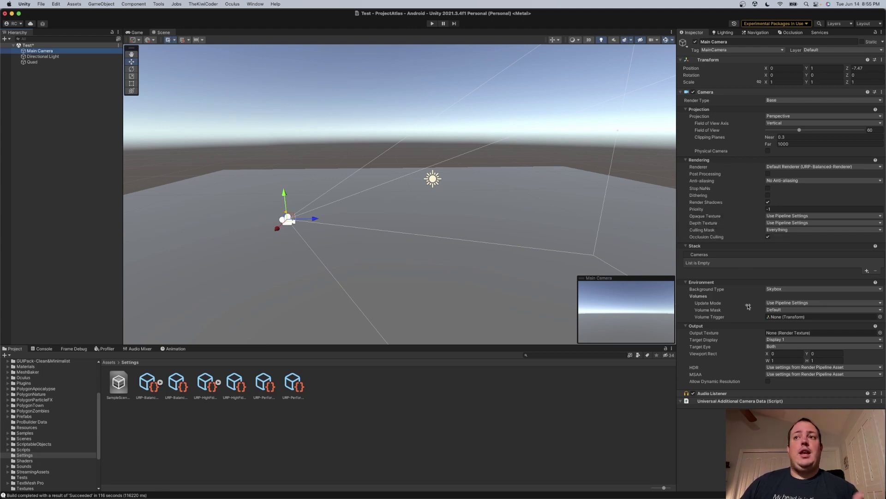
pyautogui.moveTo(752, 314)
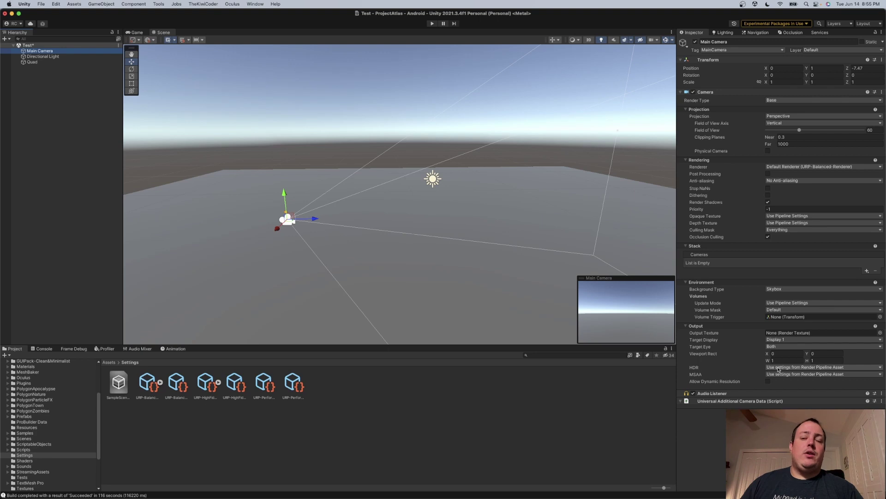
pyautogui.moveTo(701, 367)
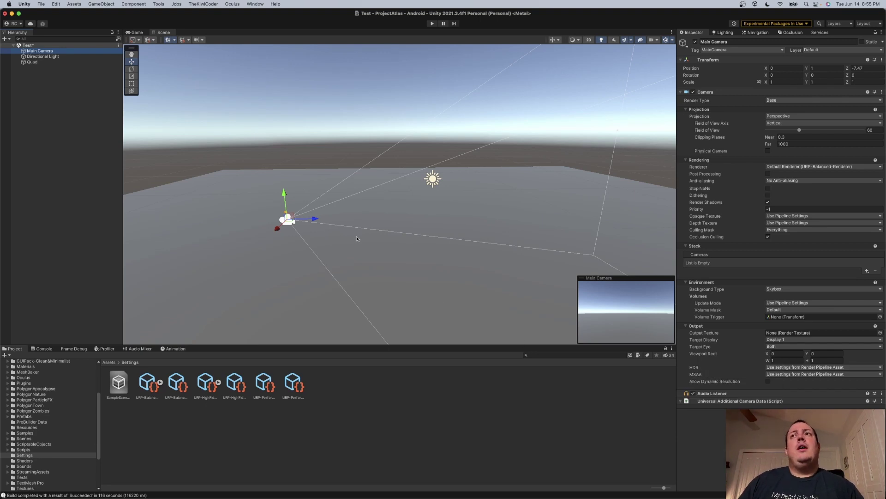
# - Set the Directional Light's mode to Mixed
pyautogui.click(31, 57)
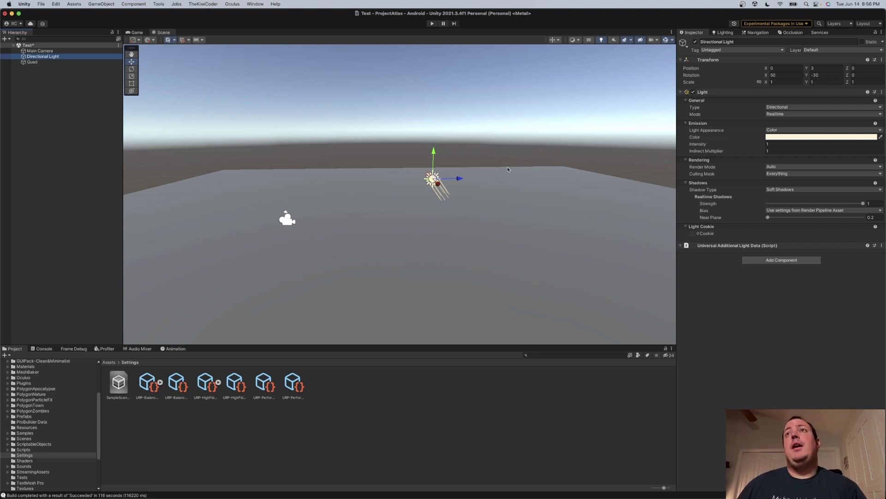
pyautogui.click(782, 116)
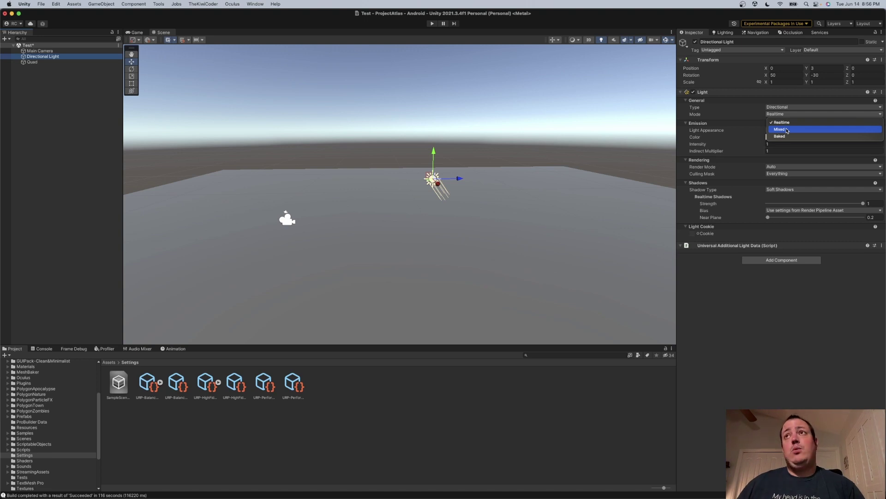
pyautogui.click(788, 130)
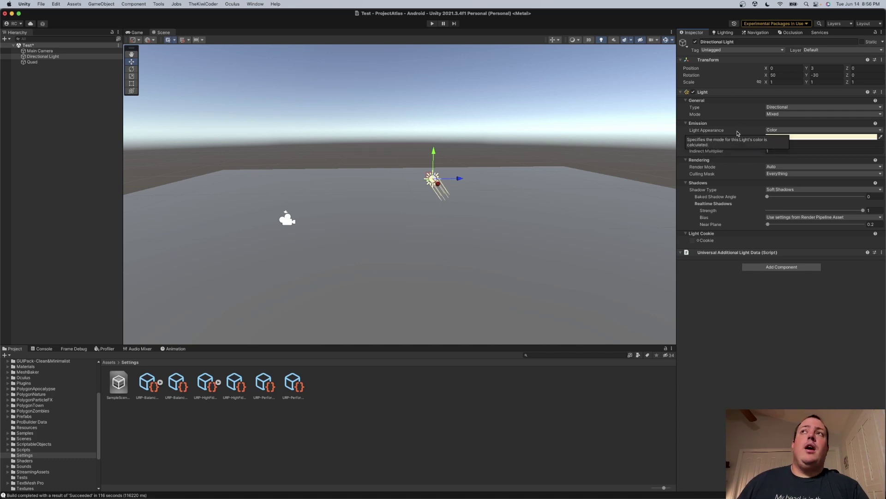
# - Assign DefaultLightingSettings as the scene's lighting settings asset and enable Baked Global Illumination
pyautogui.click(722, 32)
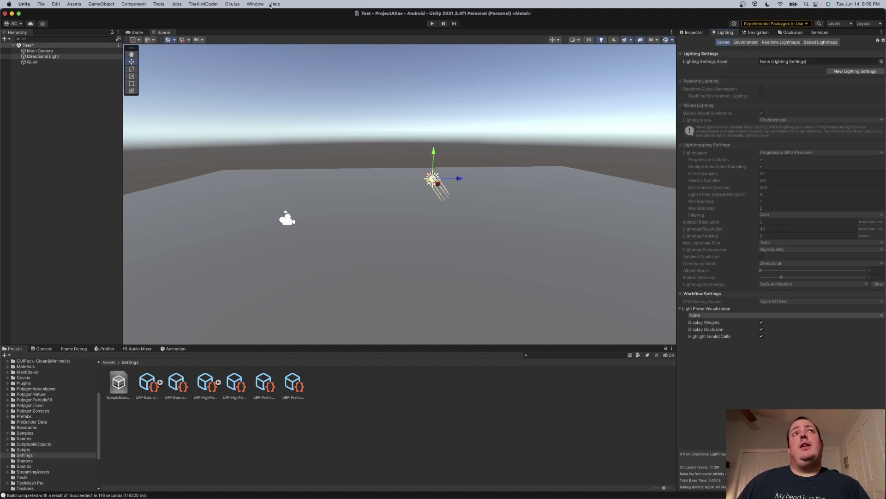
pyautogui.click(255, 4)
pyautogui.moveTo(280, 159)
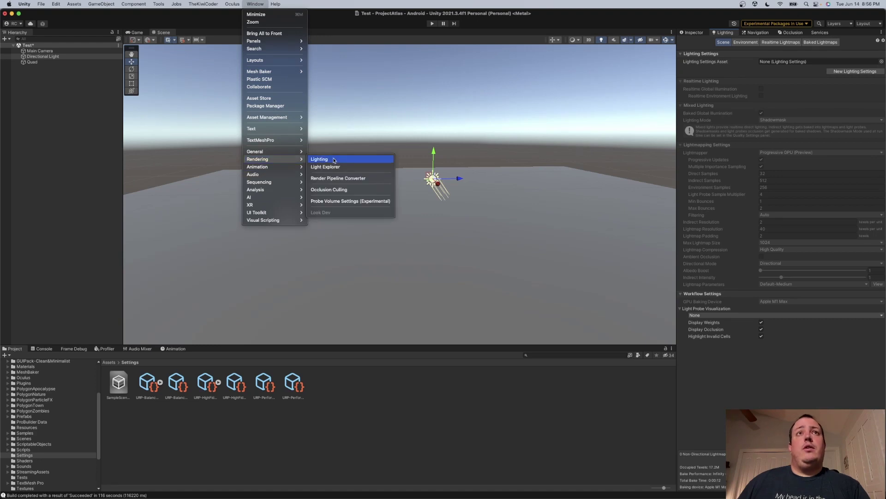
pyautogui.click(725, 39)
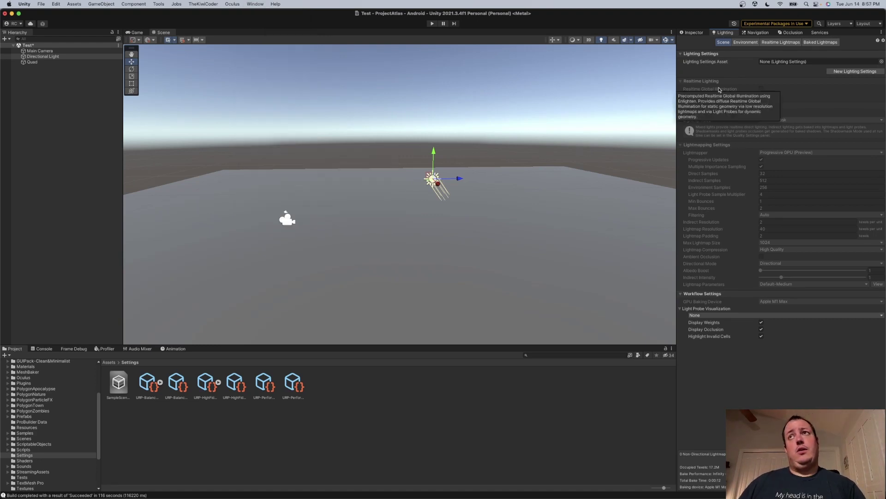
pyautogui.click(882, 61)
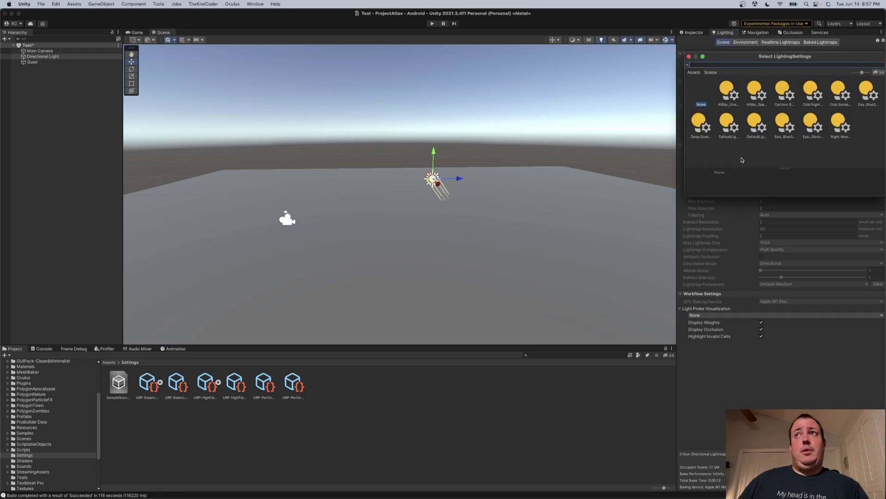
pyautogui.doubleClick(755, 122)
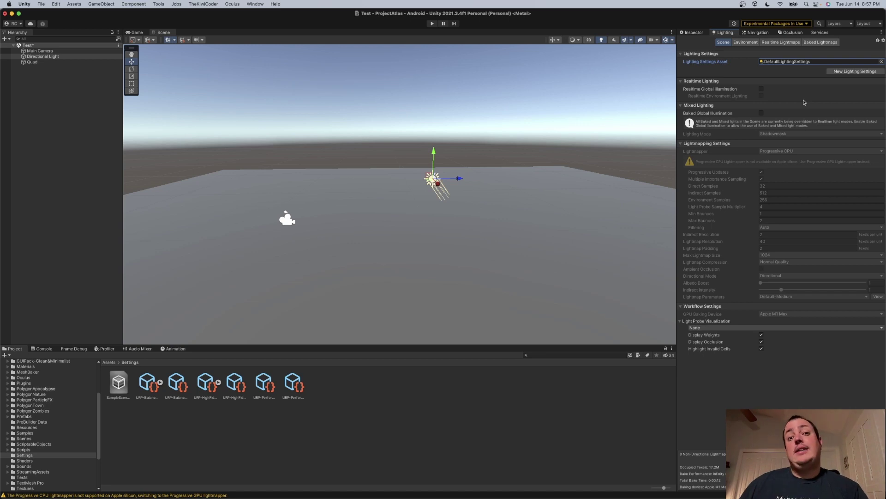
pyautogui.click(761, 113)
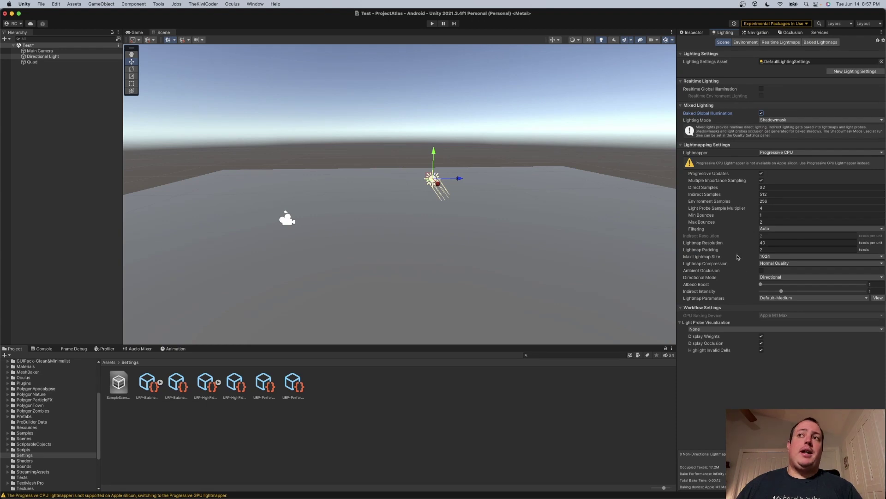
# - Enable Ambient Occlusion for the lightmaps and set the Max Lightmap Size to 2048
pyautogui.click(770, 257)
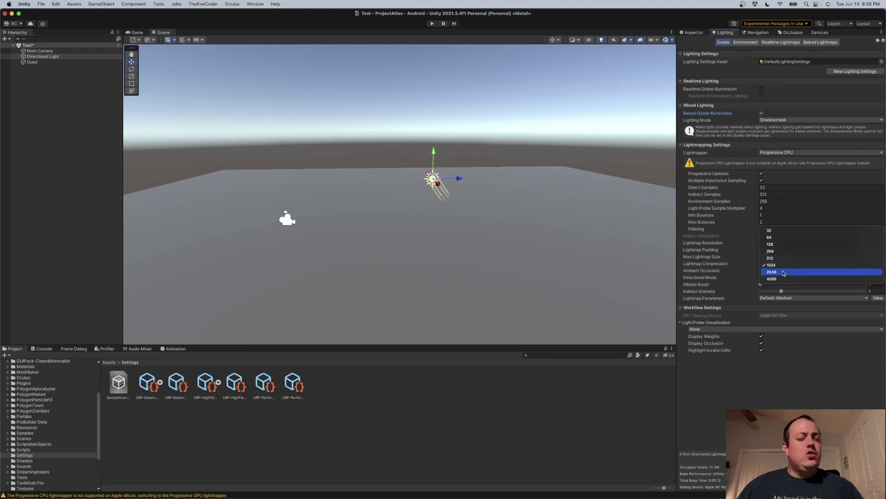
pyautogui.click(787, 393)
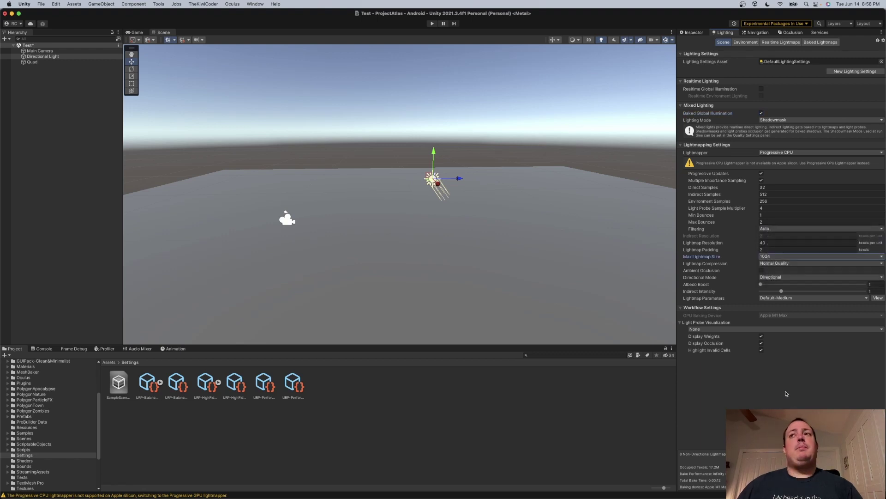
pyautogui.click(762, 271)
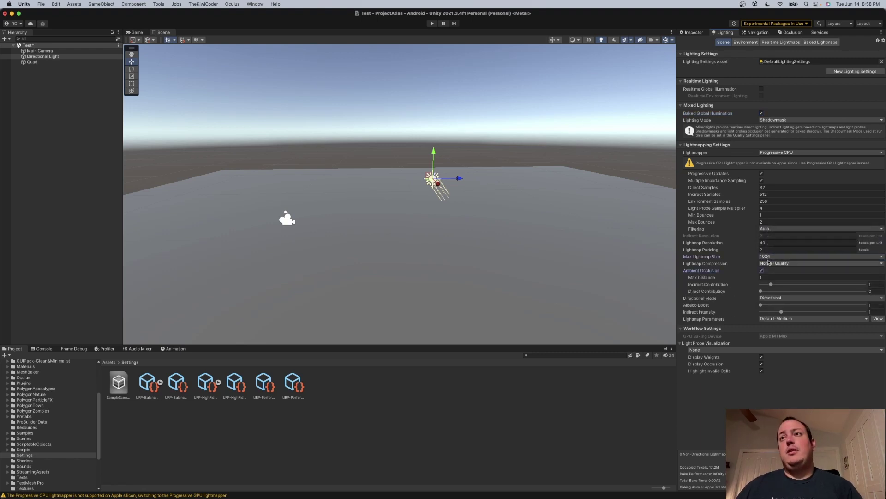
pyautogui.click(769, 256)
pyautogui.click(773, 272)
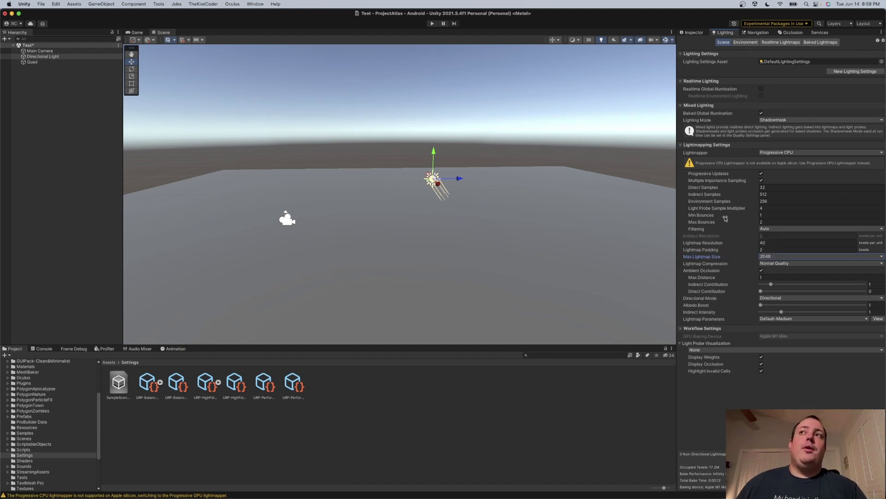
# - Review the Lightmap Compression options and the Lightmap Padding value without altering them
pyautogui.click(786, 263)
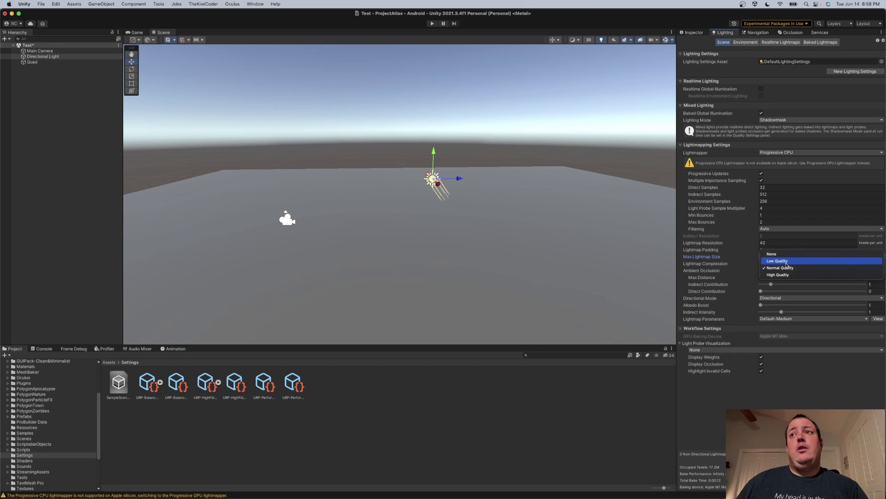
pyautogui.click(697, 265)
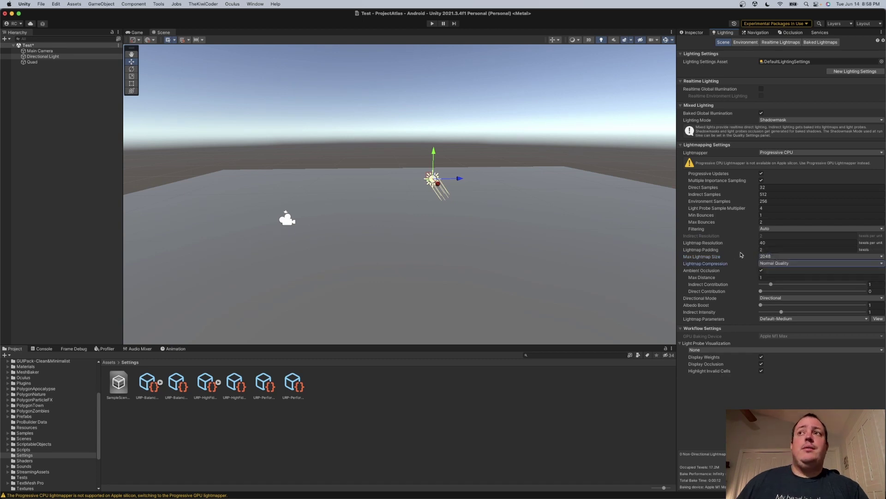
pyautogui.click(769, 250)
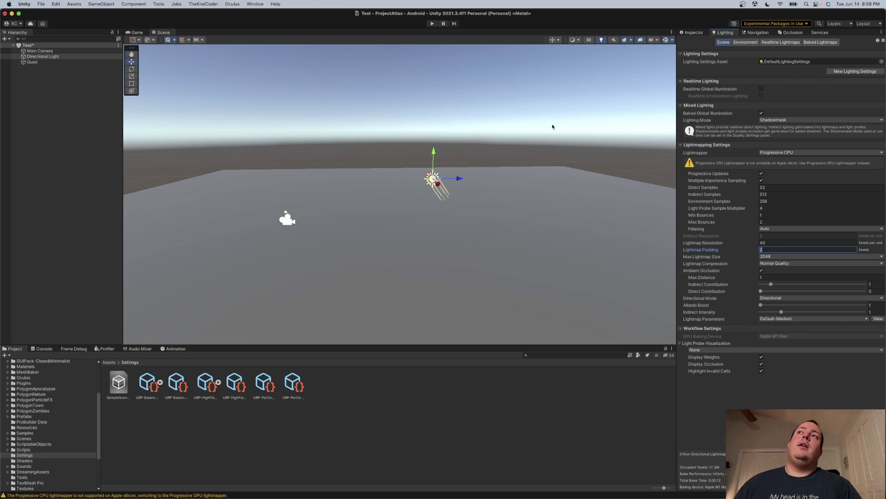
pyautogui.click(548, 106)
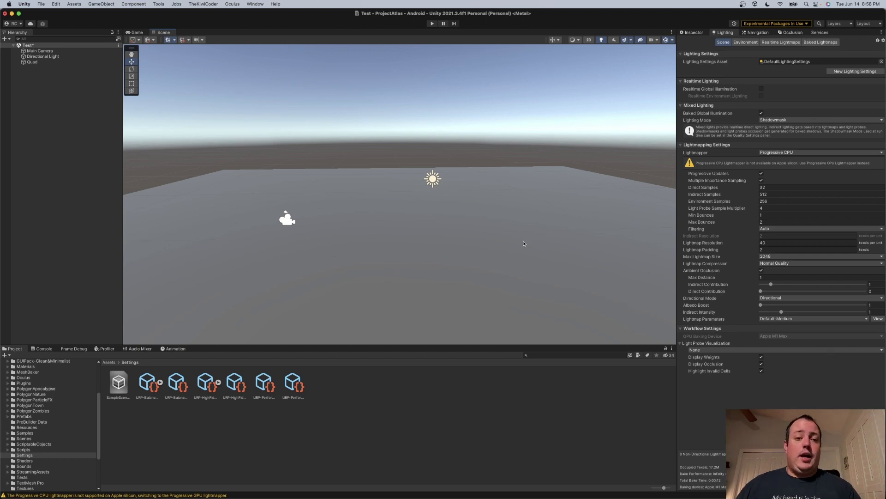
# - Run the scene in play mode, check the batches and frame rate in the rendering statistics, and stop playback
pyautogui.click(35, 61)
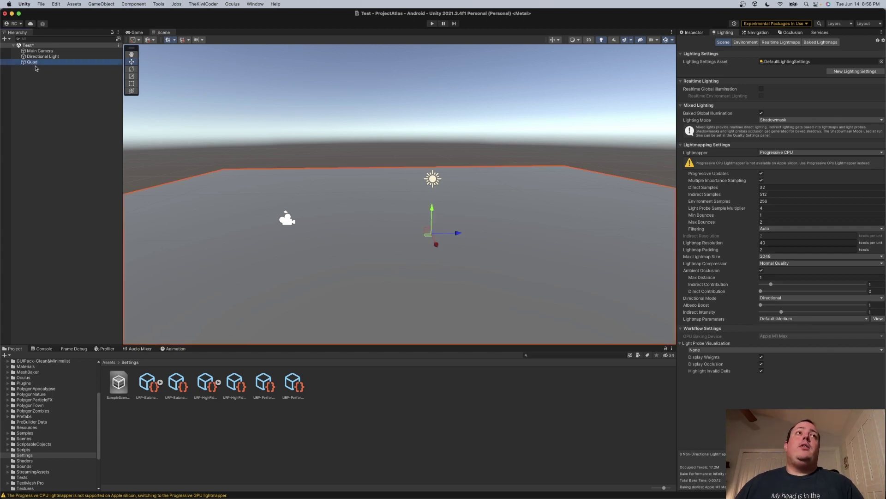
pyautogui.click(52, 97)
pyautogui.click(433, 23)
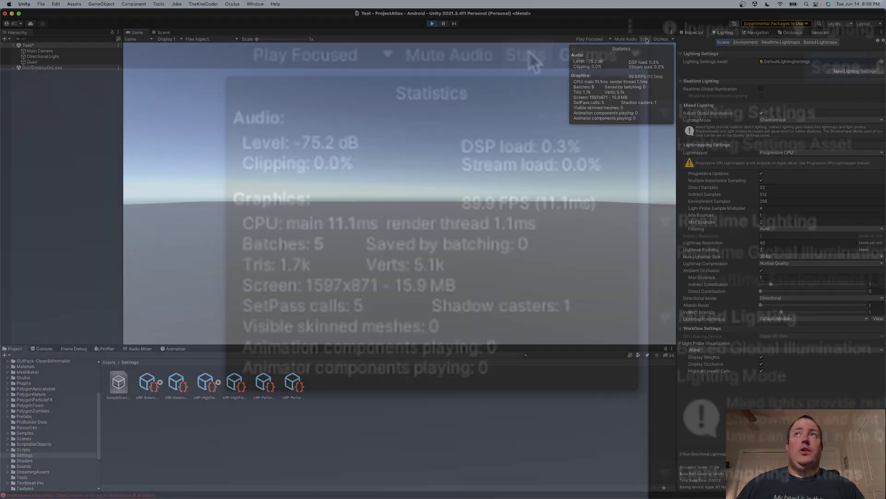
pyautogui.click(645, 39)
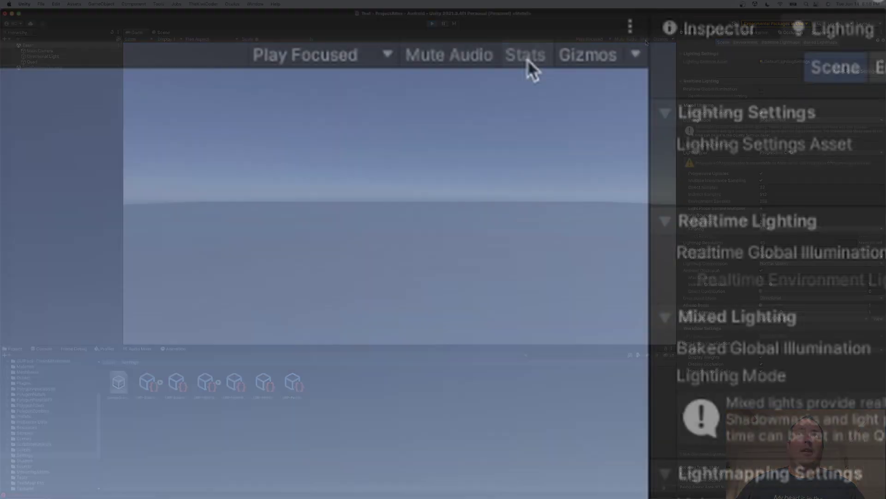
pyautogui.click(527, 59)
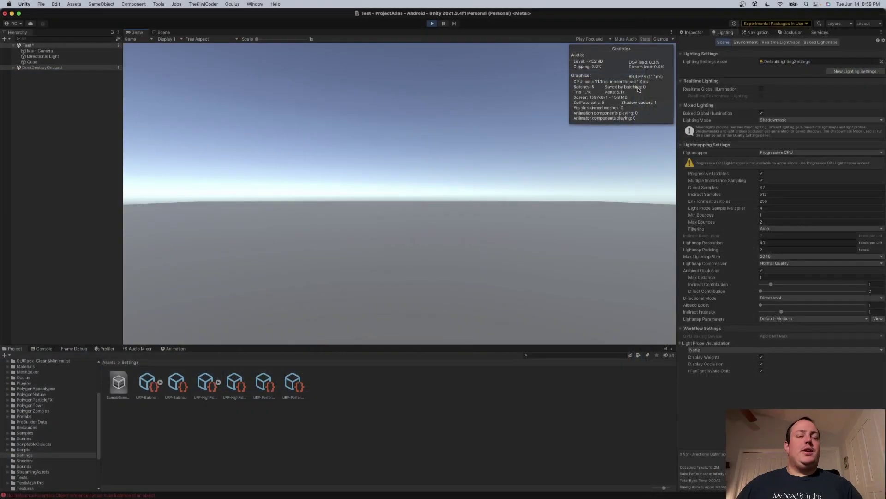
pyautogui.click(432, 24)
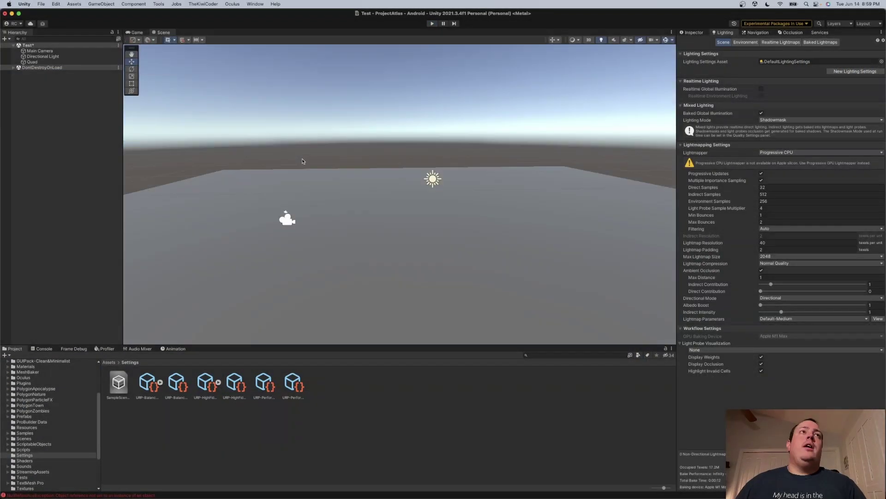
# - Add a 3D cube to the Test scene above the ground quad
pyautogui.rightClick(40, 110)
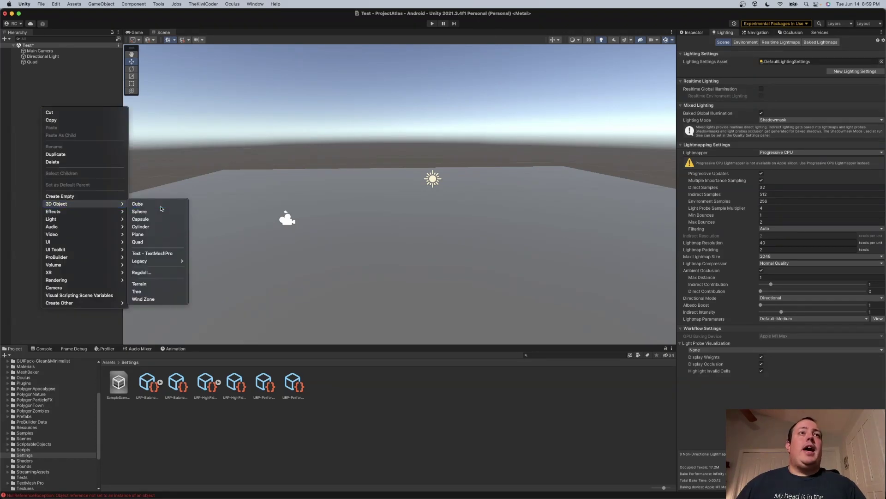
pyautogui.click(199, 206)
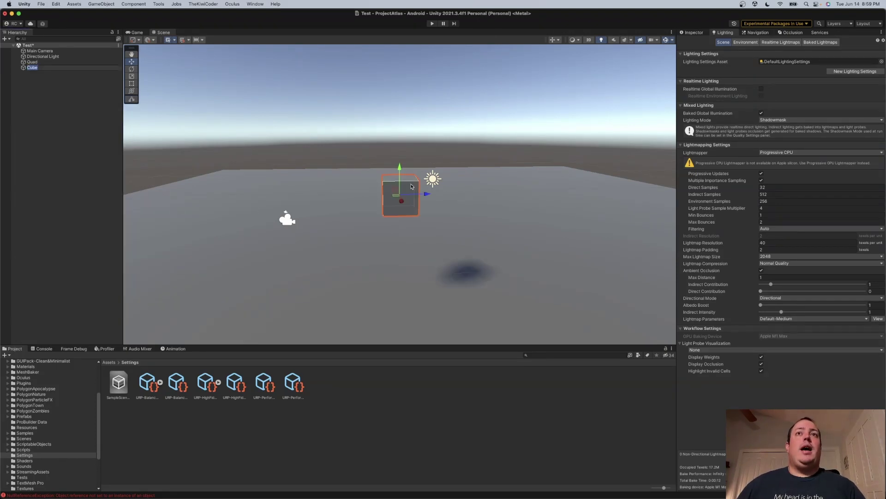
pyautogui.moveTo(425, 195); pyautogui.dragTo(504, 241)
pyautogui.scroll(3, 512, 241)
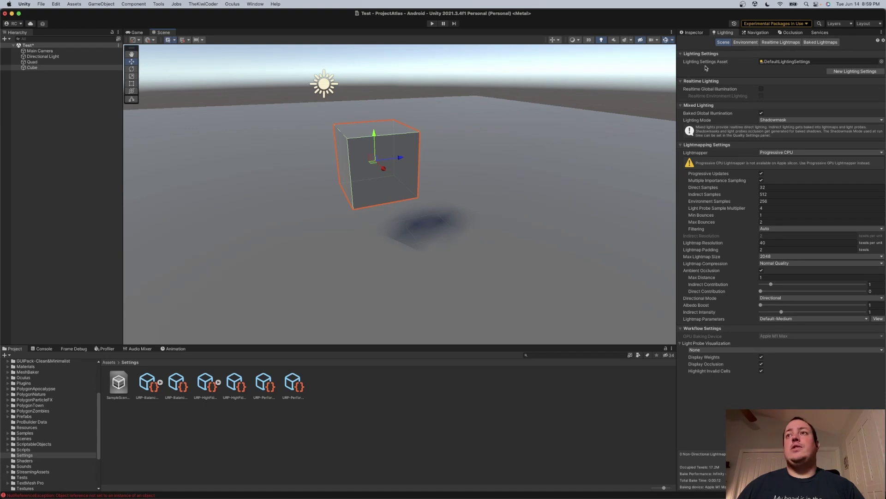
pyautogui.click(177, 383)
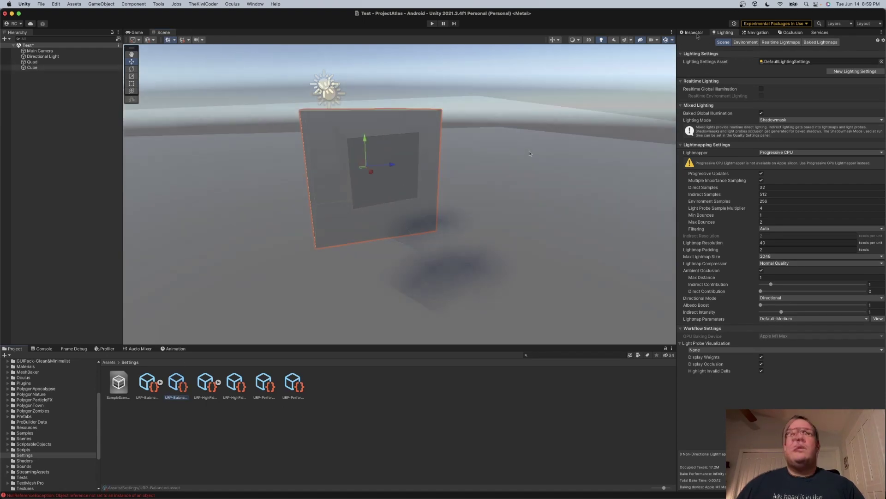
pyautogui.moveTo(521, 152)
pyautogui.keyDown('alt'); pyautogui.mouseDown()
pyautogui.moveTo(544, 158)
pyautogui.moveTo(528, 145)
pyautogui.mouseUp(); pyautogui.keyUp('alt')
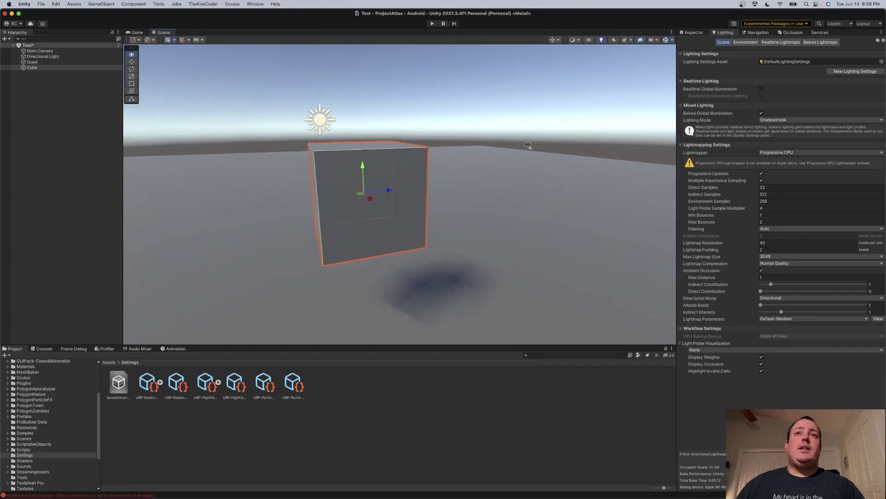
# - Examine the cube's Mesh Renderer settings, including Cast Shadows, Contribute Global Illumination and Light Probes
pyautogui.click(688, 33)
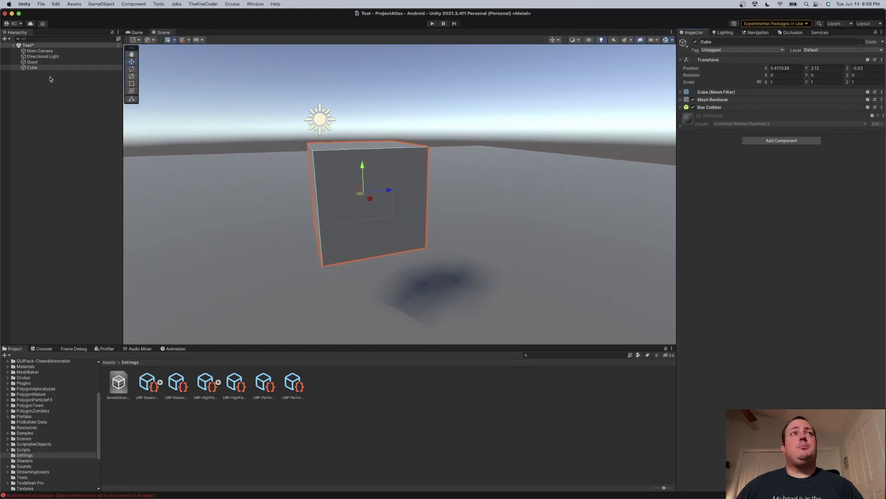
pyautogui.click(35, 68)
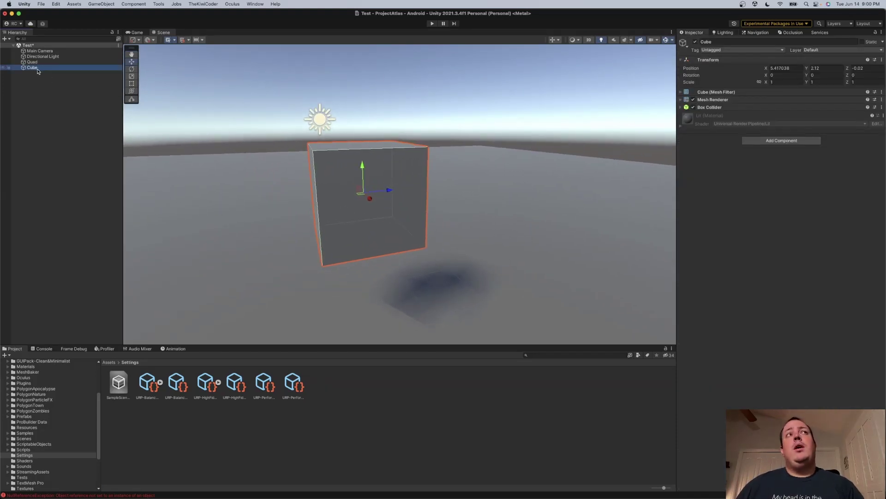
pyautogui.click(680, 99)
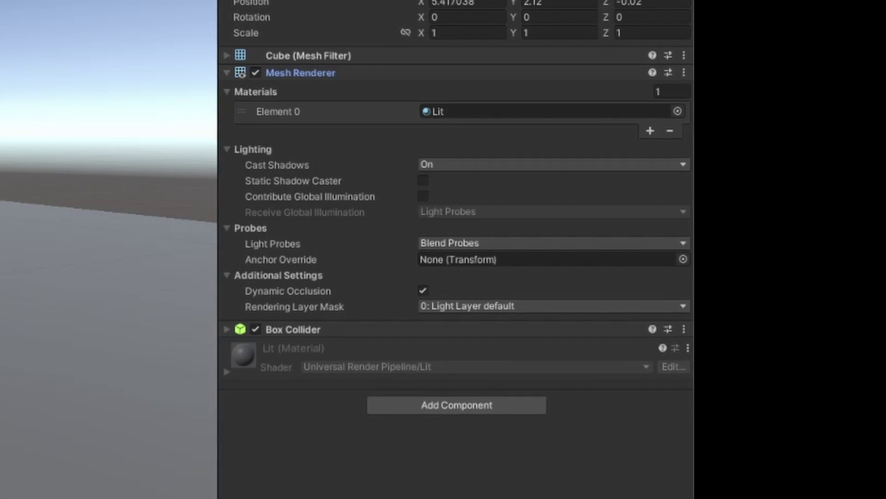
pyautogui.moveTo(279, 165)
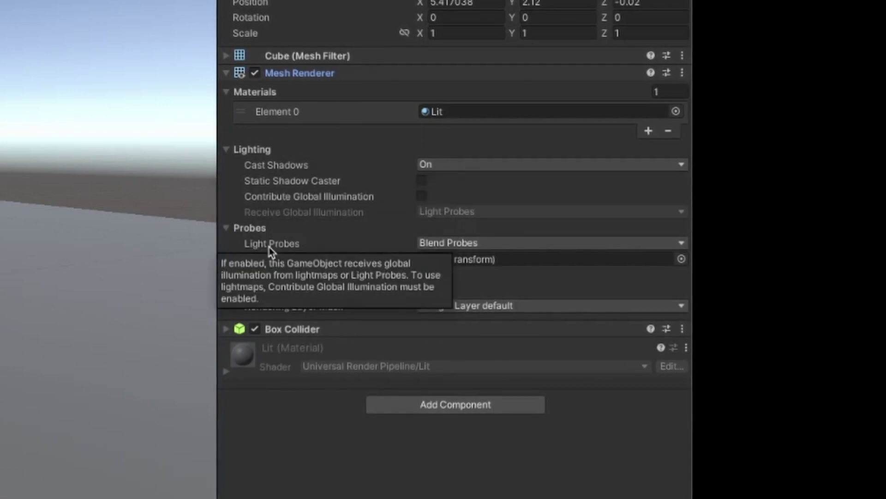
pyautogui.moveTo(282, 197)
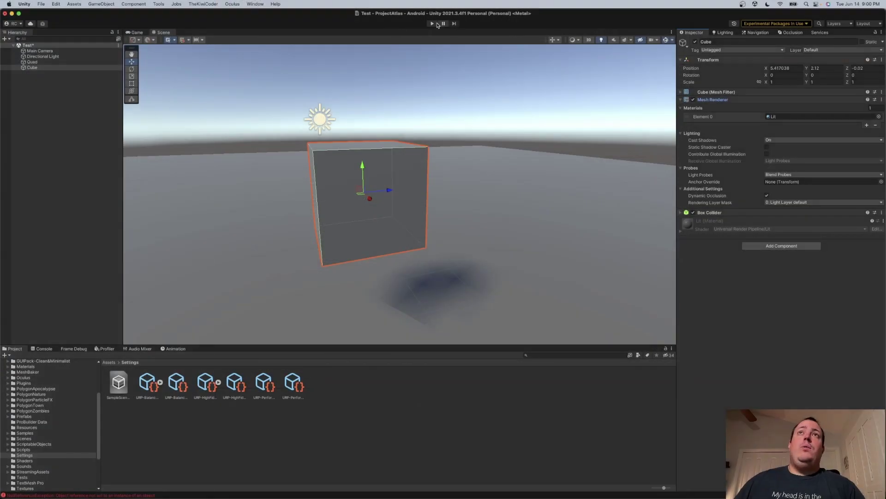
# - Run the scene in play mode and enable the Frame Debugger for the Editor
pyautogui.click(431, 24)
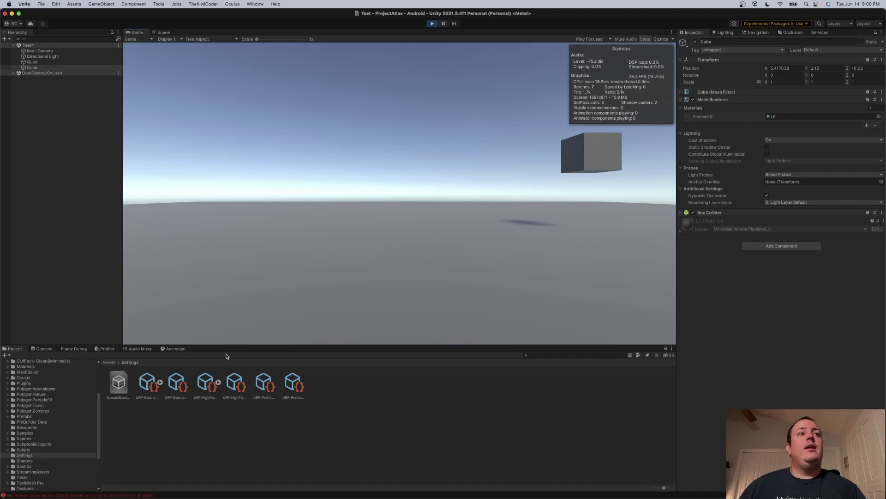
pyautogui.click(254, 4)
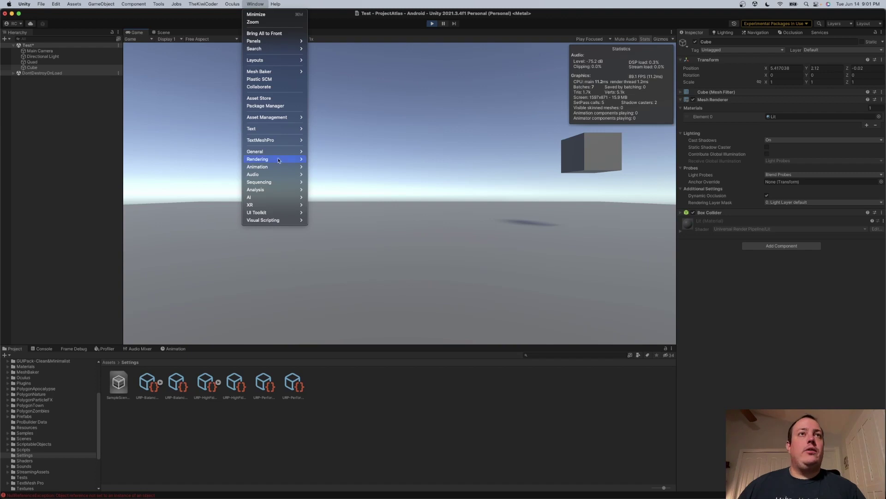
pyautogui.moveTo(287, 160)
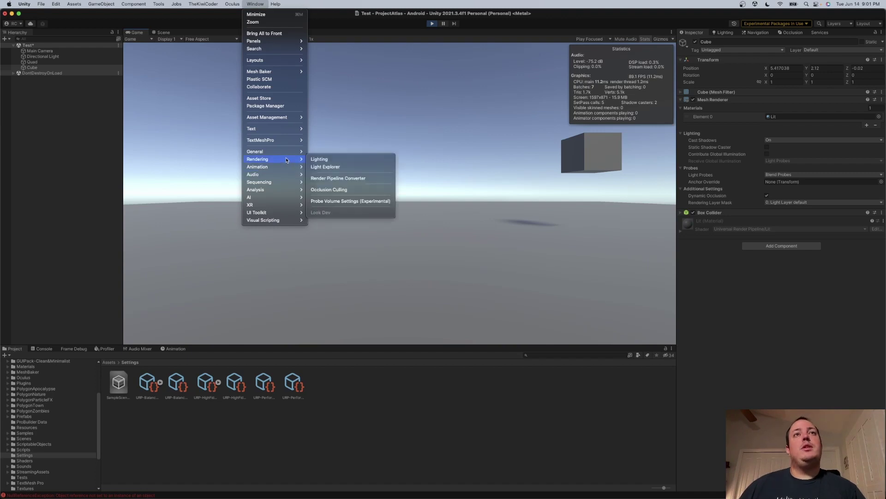
pyautogui.moveTo(280, 188)
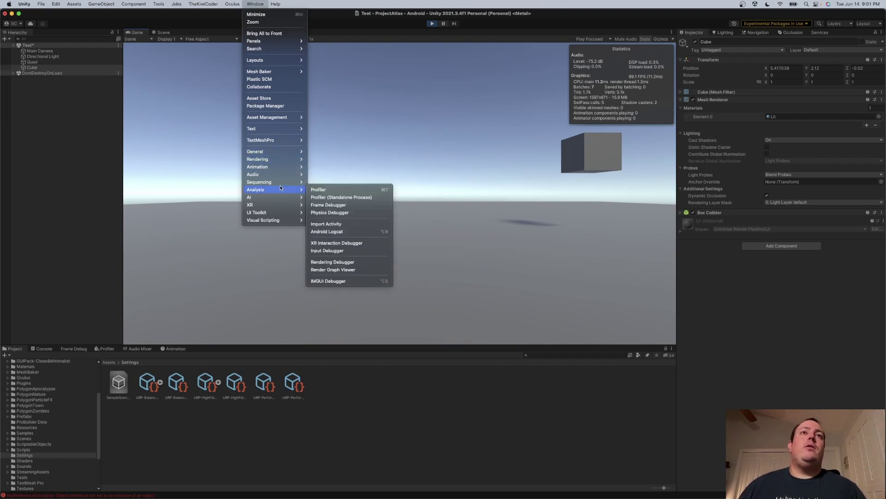
pyautogui.click(357, 208)
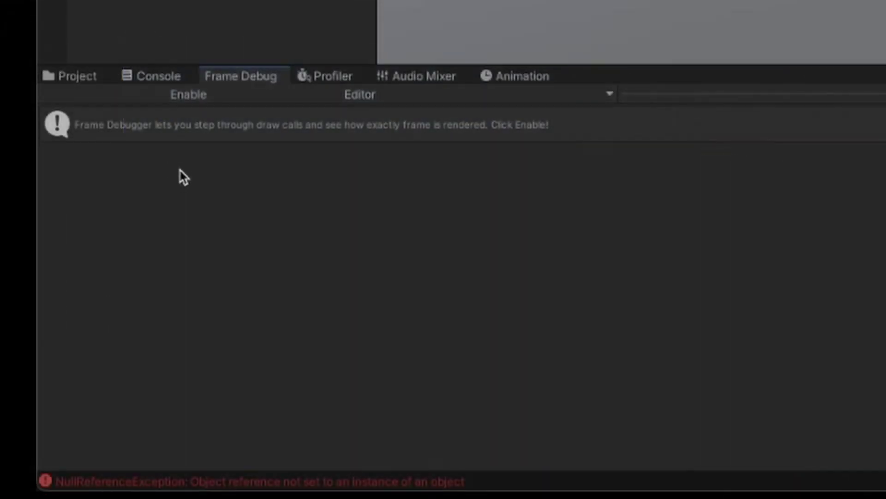
pyautogui.click(181, 97)
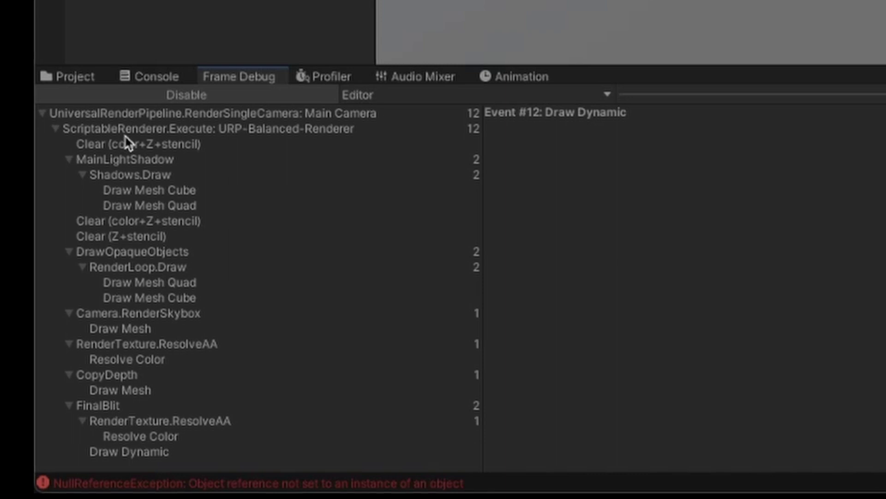
# - Collapse the render pass groups from MainLightShadow through FinalBlit in the Frame Debugger event tree
pyautogui.click(68, 159)
pyautogui.click(67, 206)
pyautogui.click(67, 222)
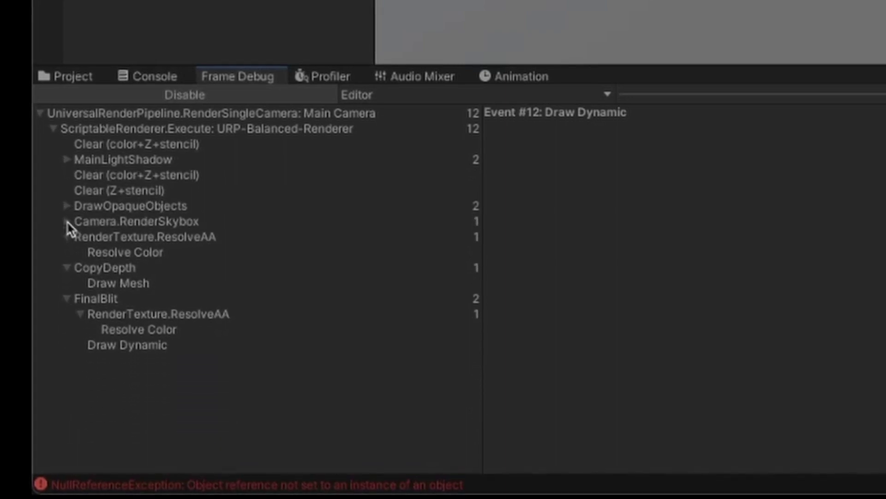
pyautogui.click(67, 236)
pyautogui.click(71, 253)
pyautogui.click(67, 253)
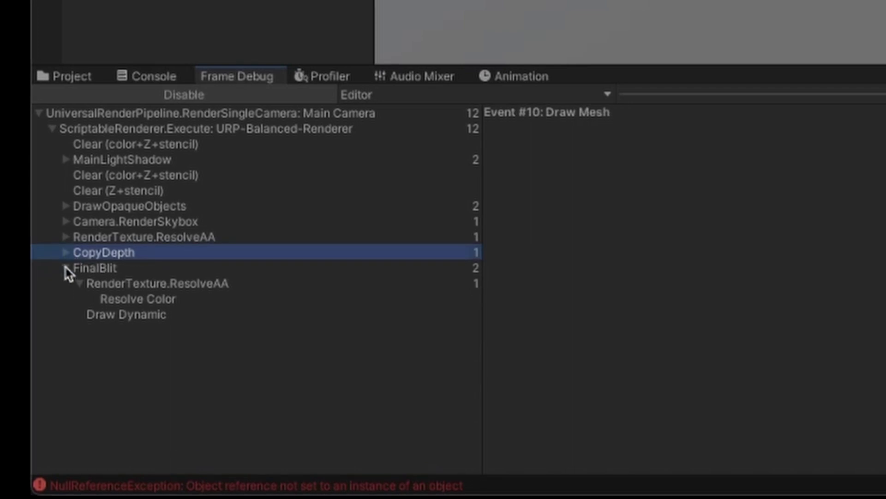
pyautogui.click(66, 268)
# - Expand MainLightShadow in the Frame Debugger and inspect the Draw Mesh Cube and Draw Mesh Quad shadow events
pyautogui.click(122, 159)
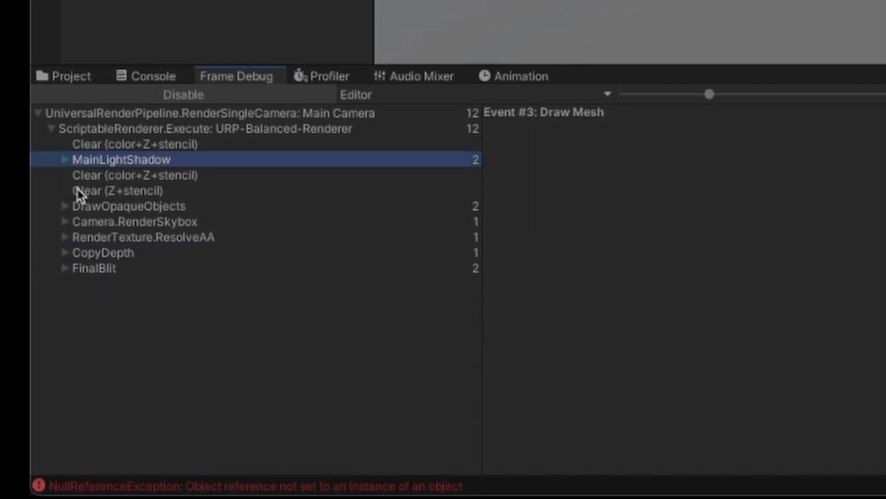
pyautogui.click(64, 160)
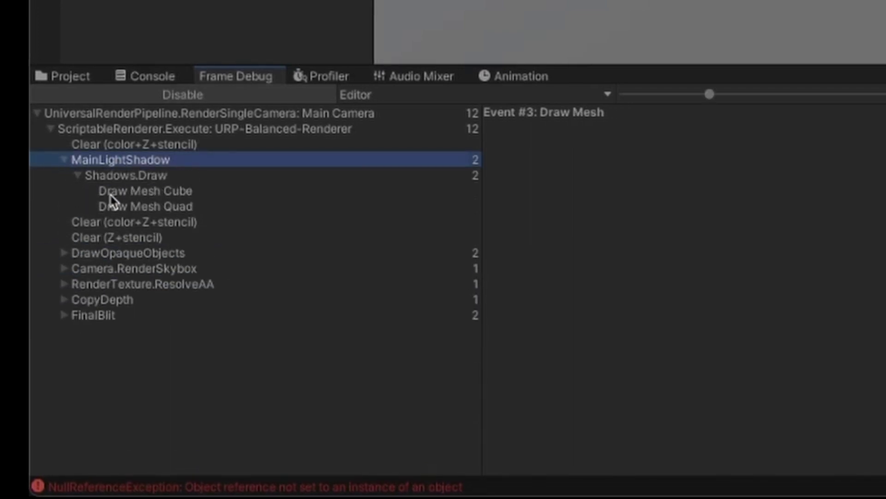
pyautogui.click(157, 192)
pyautogui.click(163, 206)
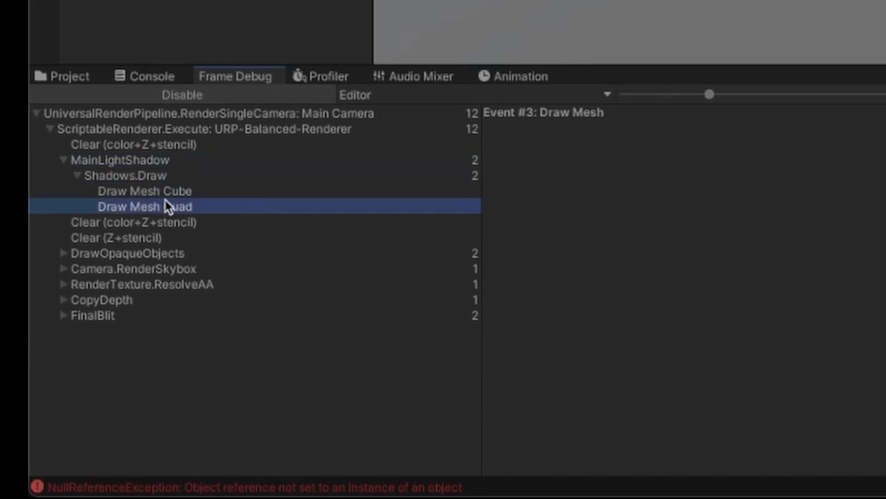
pyautogui.press('Up')
pyautogui.click(160, 205)
pyautogui.click(160, 195)
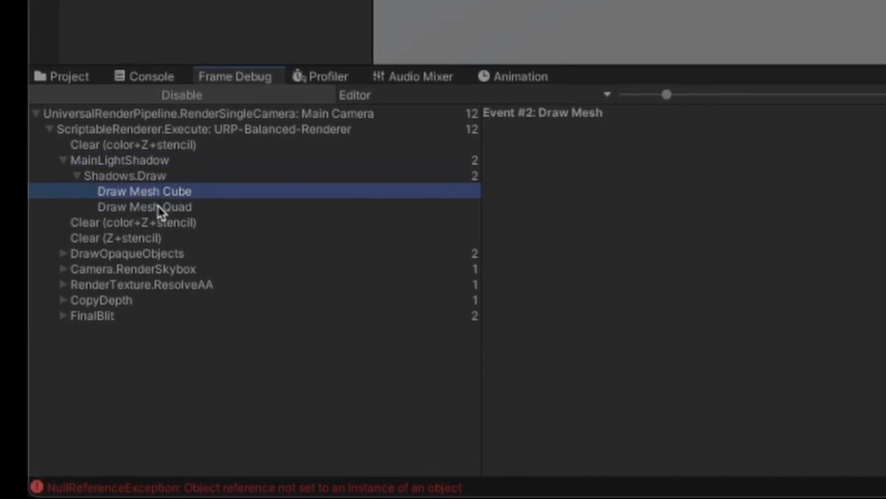
pyautogui.click(160, 202)
pyautogui.click(161, 195)
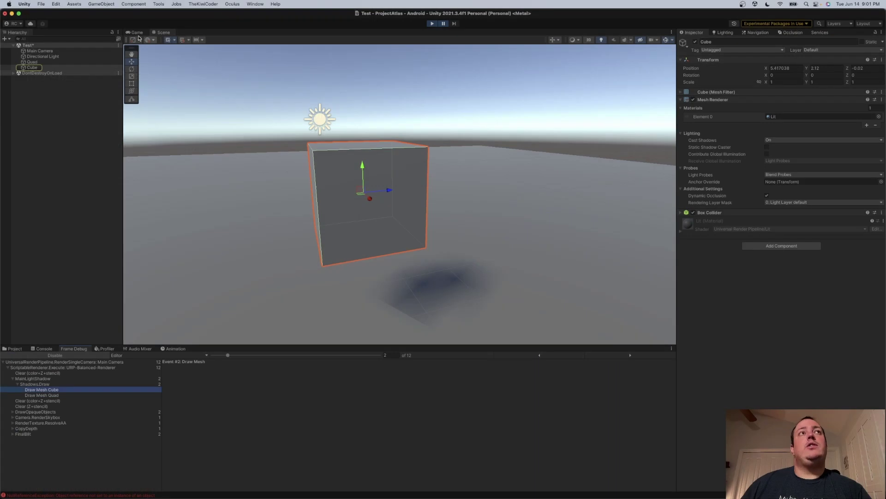
# - Compare the MainLightShadow draw events of the cube and the quad in the Game view, including their draw call details
pyautogui.click(137, 33)
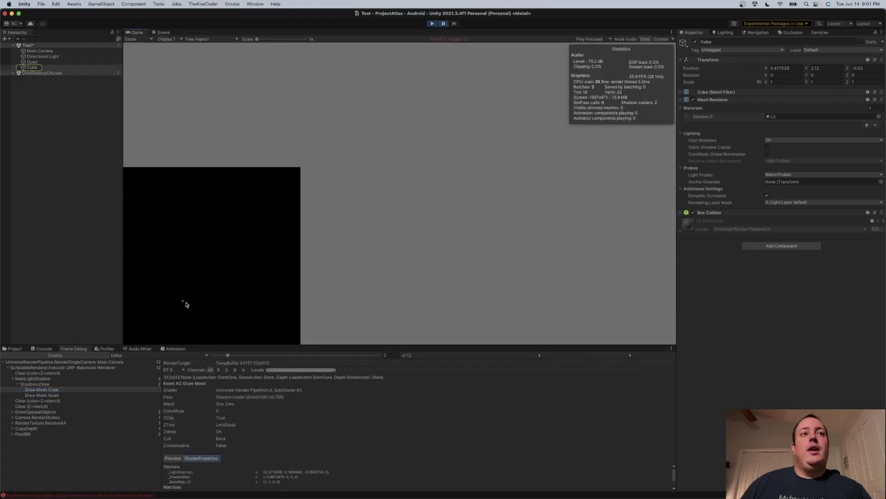
pyautogui.click(35, 382)
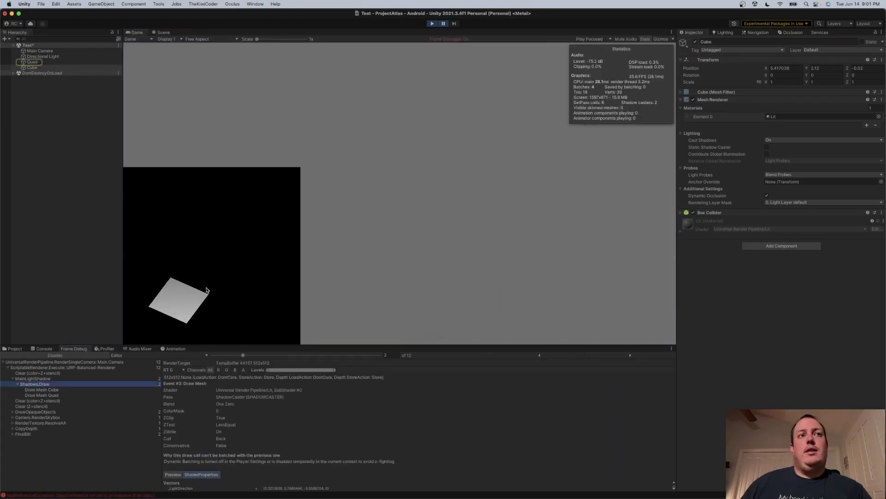
pyautogui.click(48, 391)
pyautogui.click(36, 379)
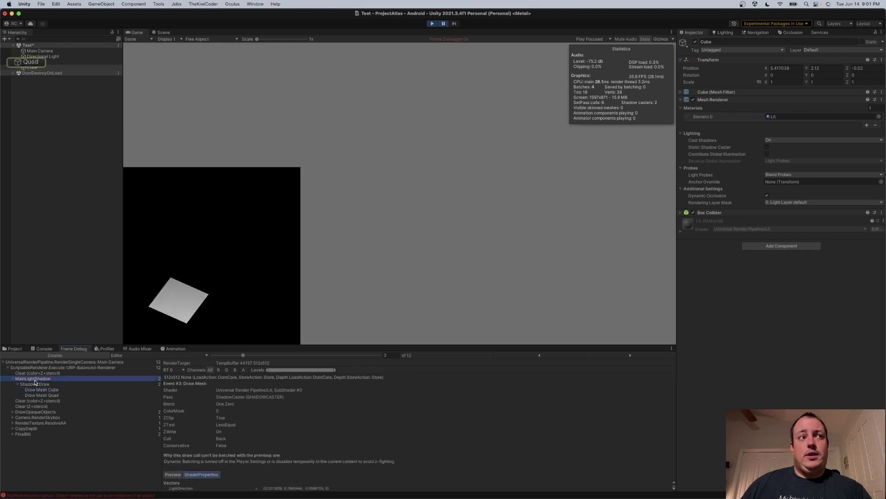
pyautogui.click(38, 384)
pyautogui.click(43, 395)
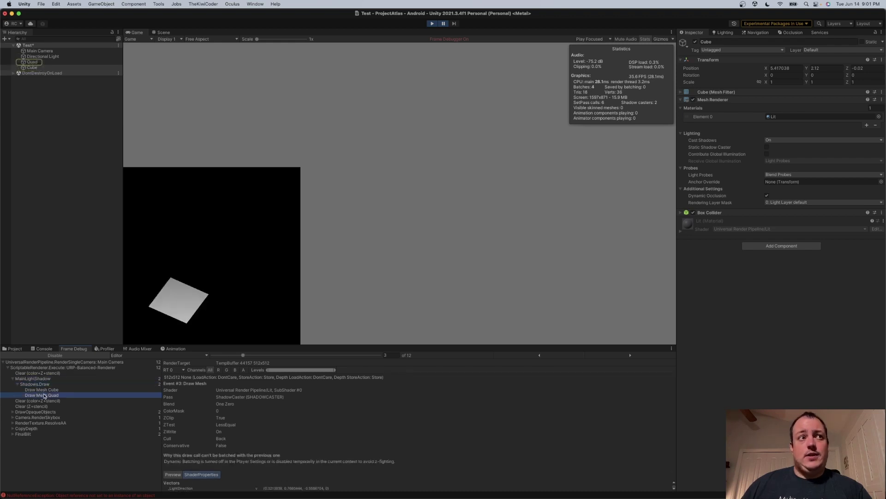
pyautogui.click(46, 390)
pyautogui.click(46, 395)
pyautogui.click(46, 390)
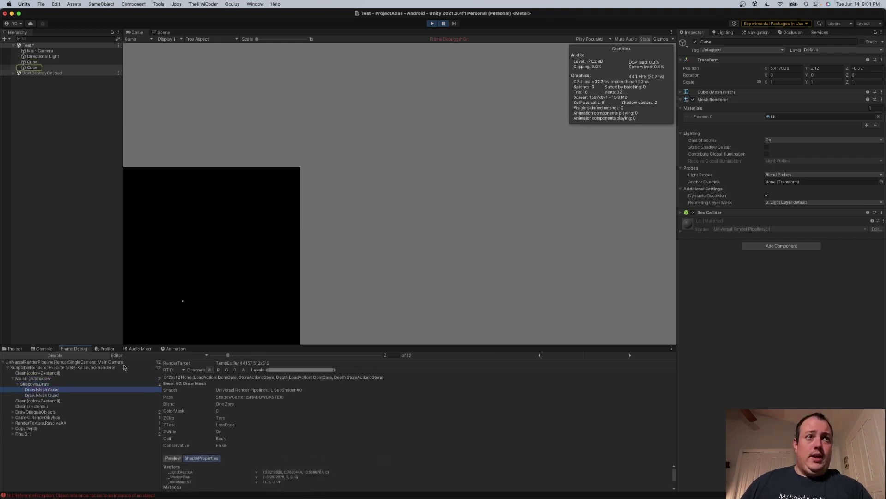
# - Examine the cube's and quad's shadow map renders up close in the Game view, and stop playback
pyautogui.scroll(1, 182, 307)
pyautogui.scroll(10, 182, 307)
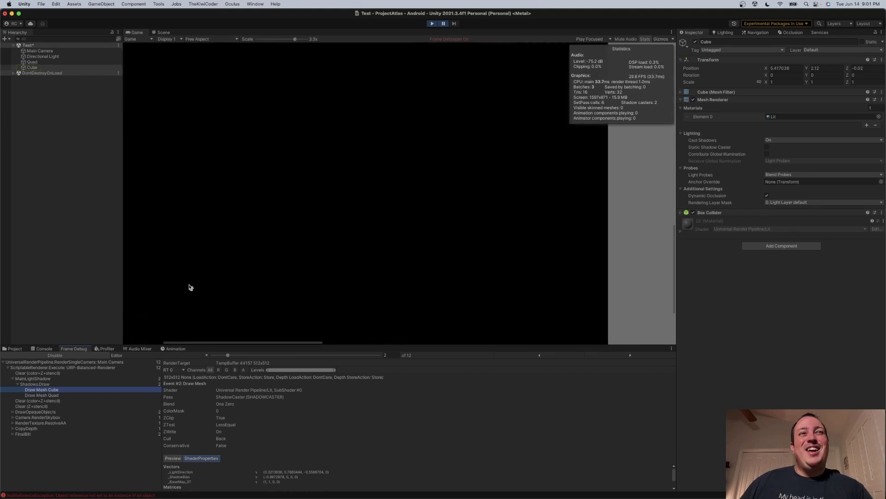
pyautogui.click(37, 395)
pyautogui.scroll(-6, 282, 282)
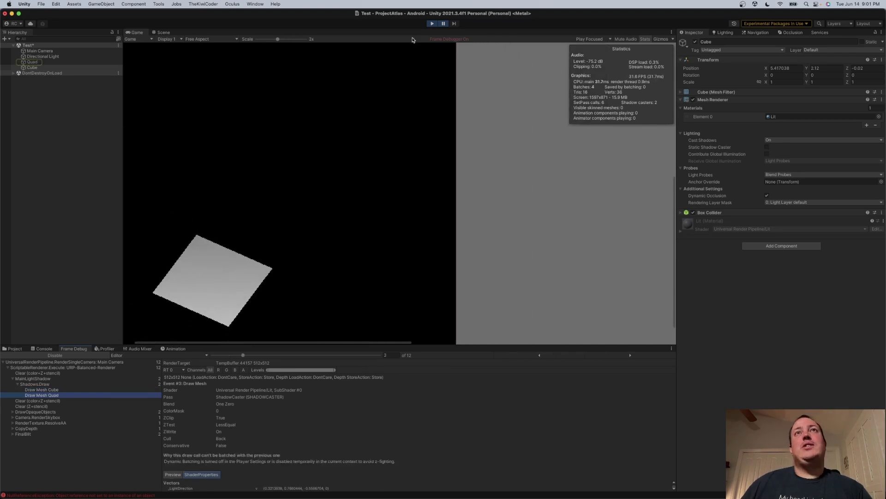
pyautogui.click(431, 24)
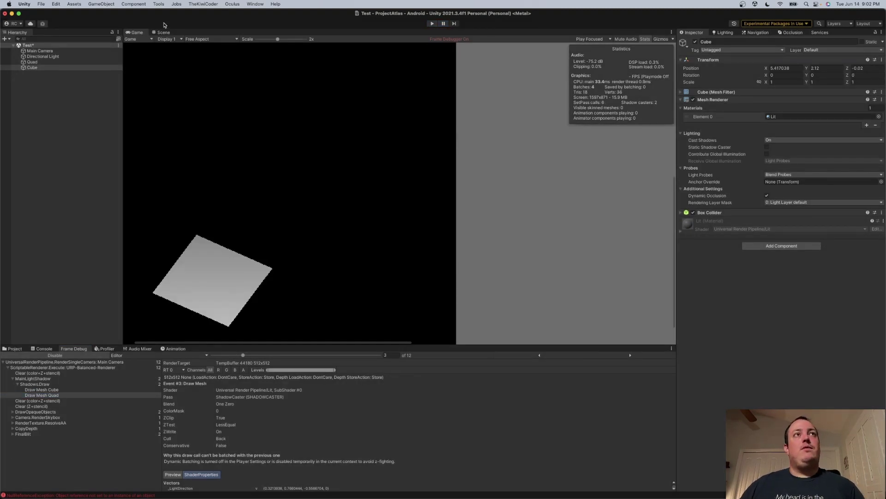
# - Return to the Scene view and set Cast Shadows to Off on the cube's Mesh Renderer
pyautogui.click(162, 32)
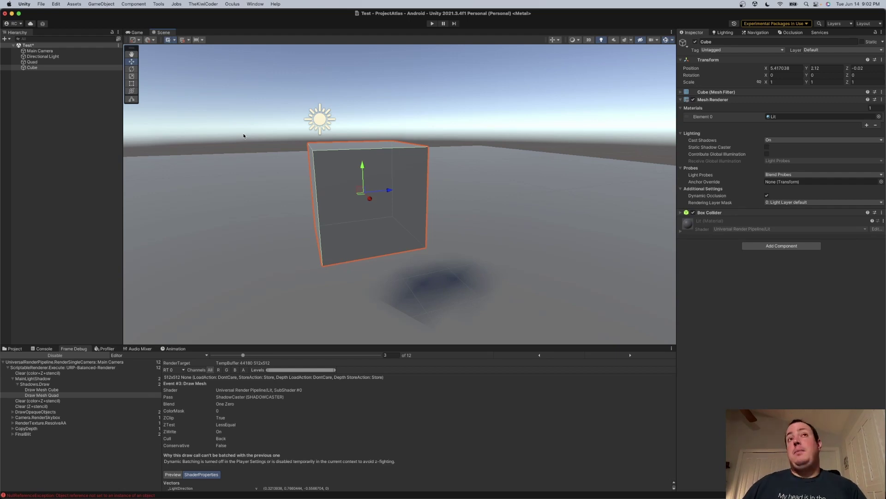
pyautogui.moveTo(241, 149); pyautogui.dragTo(295, 170, button='right')
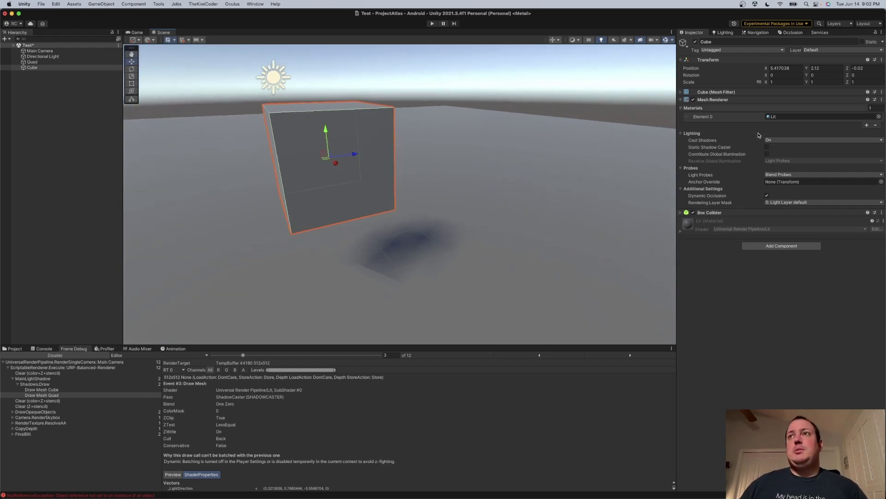
pyautogui.click(771, 141)
pyautogui.click(776, 136)
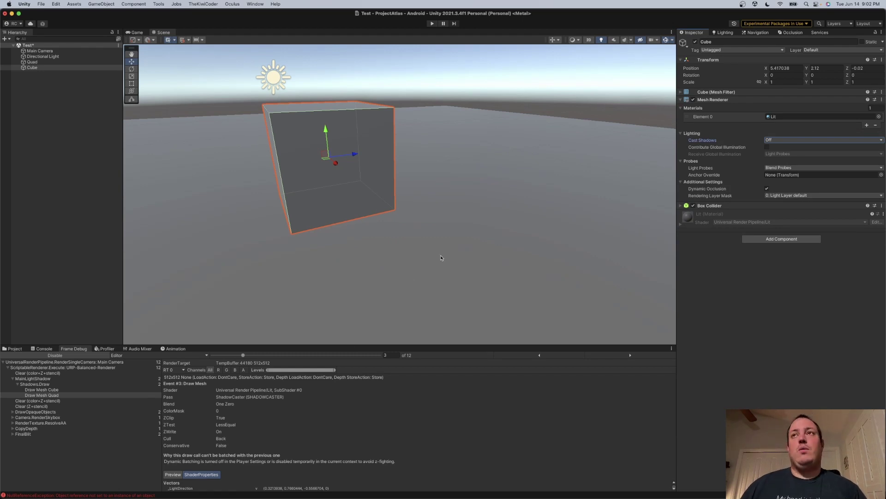
# - Set Cast Shadows to On and enable Contribute Global Illumination on the cube's Mesh Renderer
pyautogui.click(767, 140)
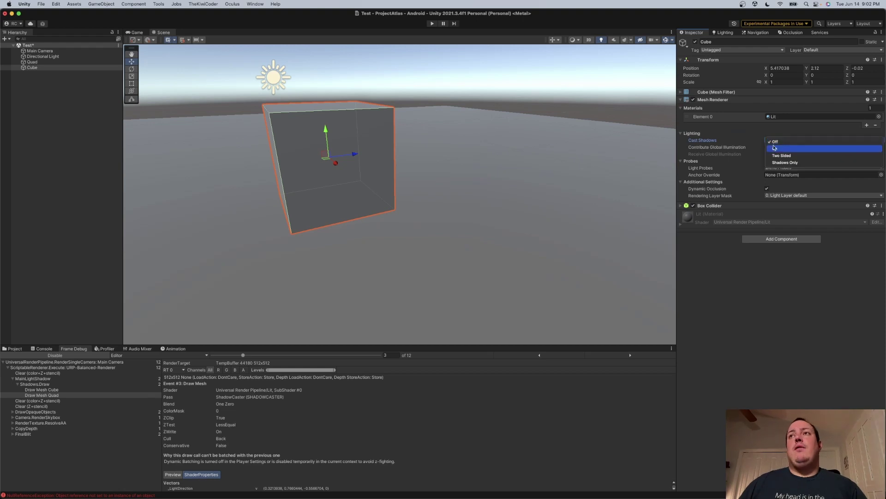
pyautogui.click(772, 149)
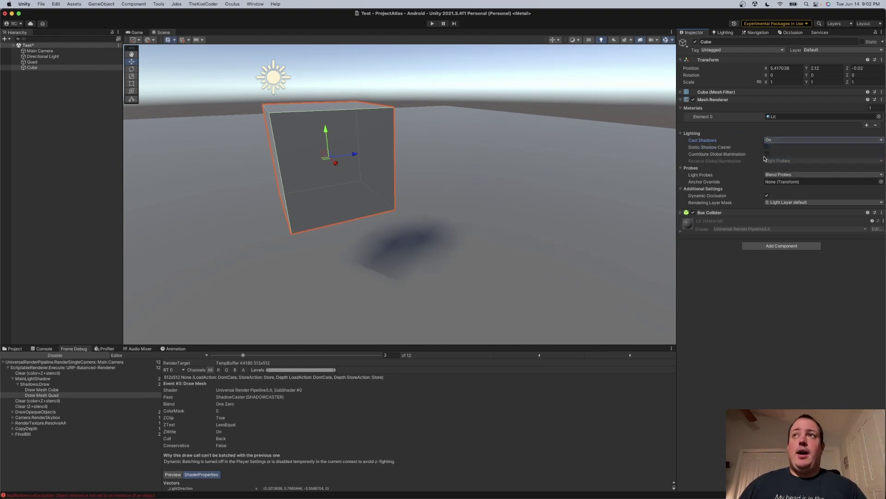
pyautogui.click(767, 154)
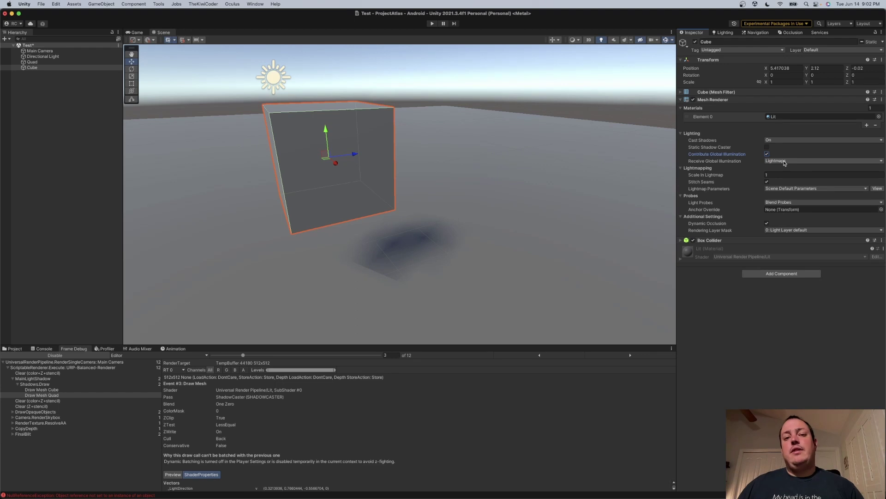
pyautogui.click(766, 154)
pyautogui.click(767, 154)
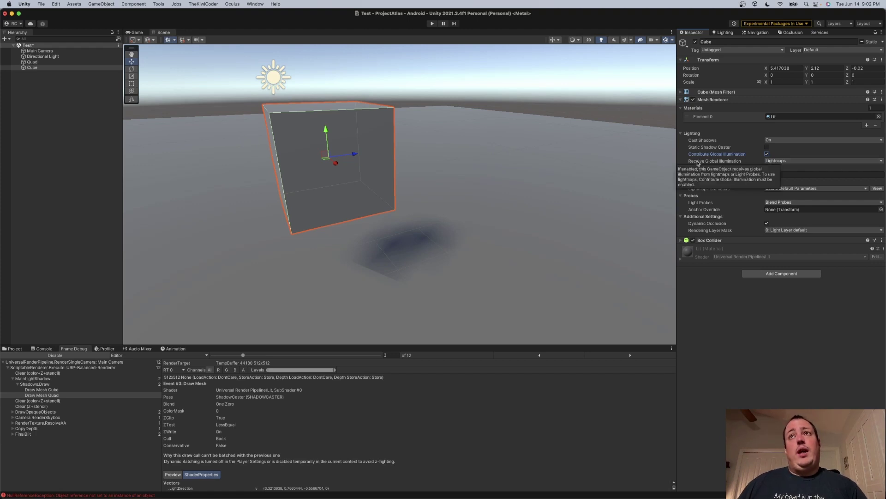
# - Try Light Probes for the cube's Receive Global Illumination setting, and switch it back to Lightmaps
pyautogui.click(804, 161)
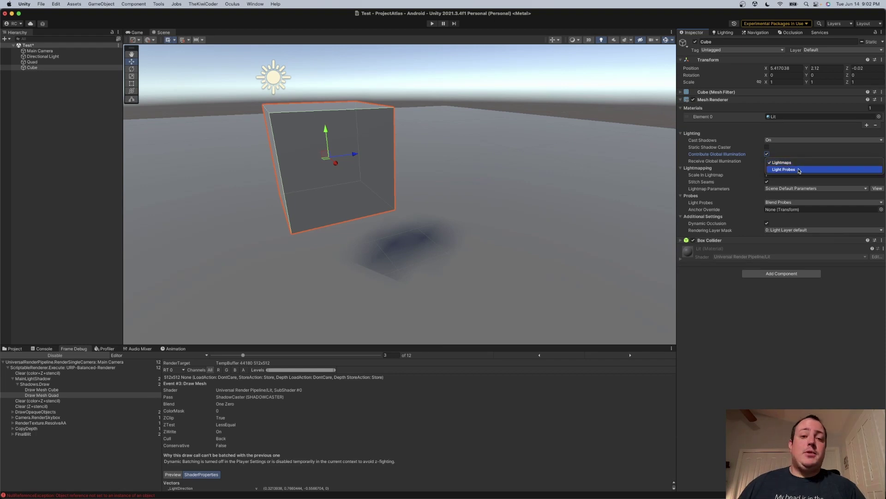
pyautogui.click(794, 162)
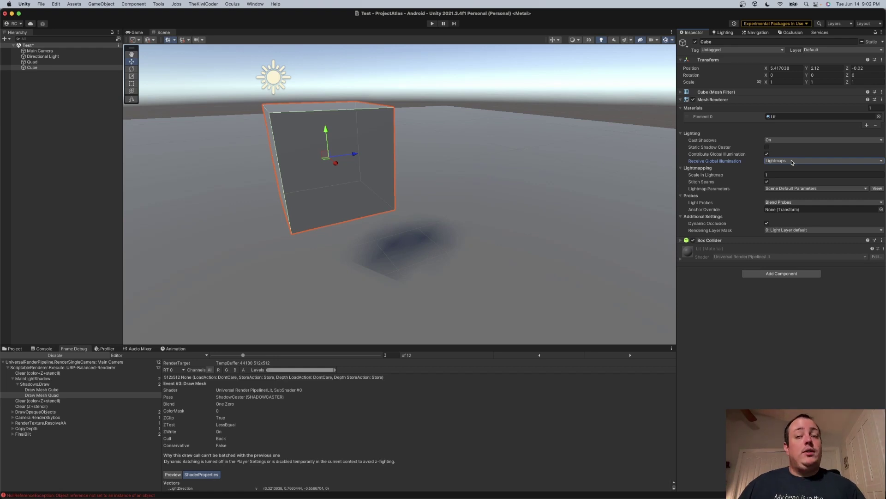
pyautogui.click(793, 161)
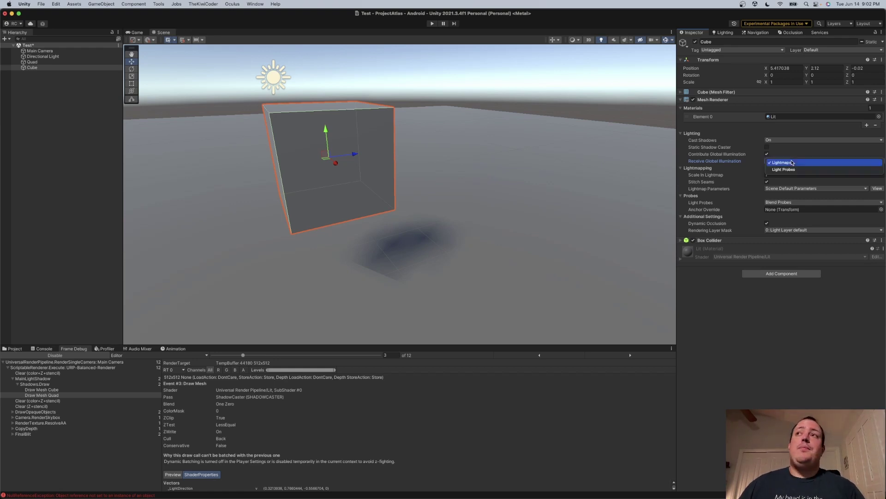
pyautogui.click(793, 168)
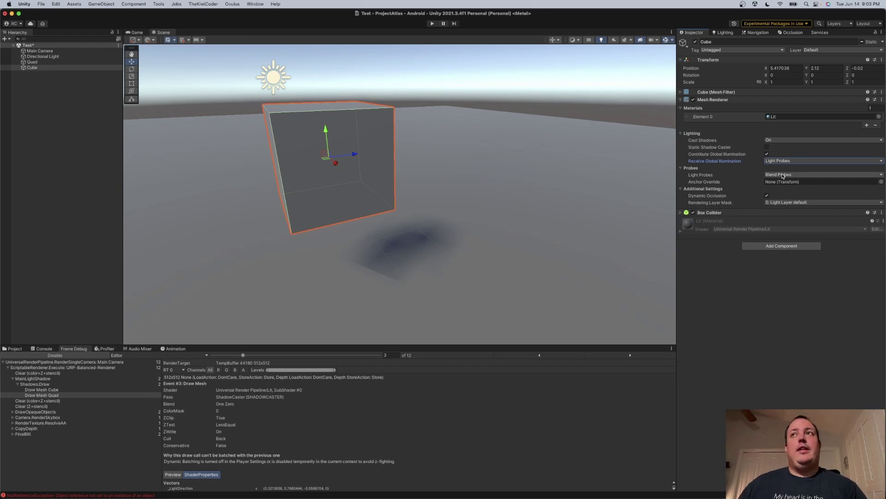
pyautogui.click(781, 161)
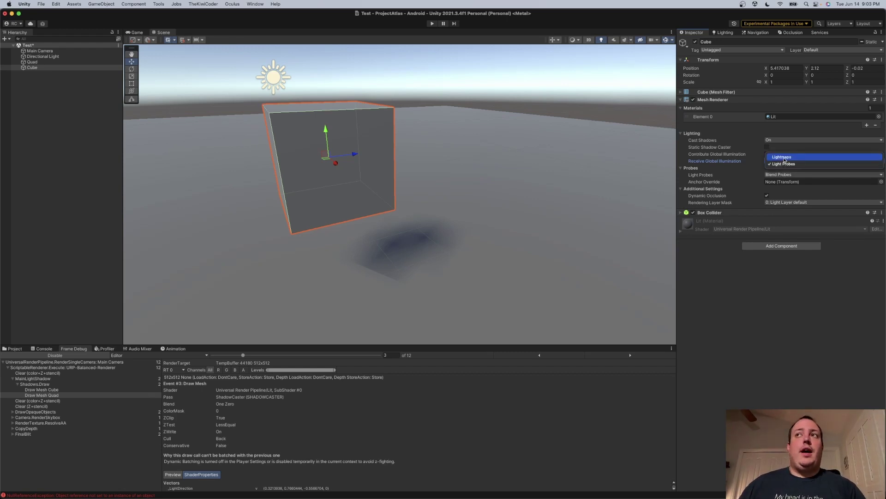
pyautogui.click(784, 158)
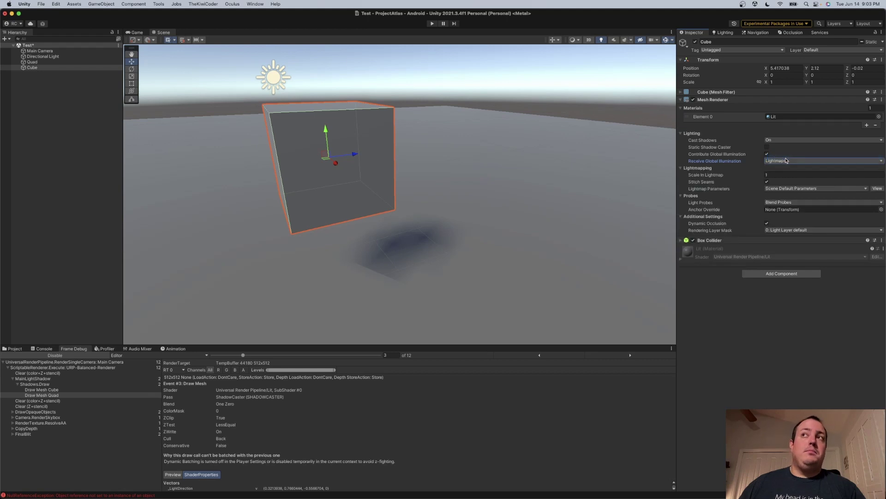
# - Play the scene, check the batches and shadow casters in the Game view statistics against the Scene view, and stop playback
pyautogui.click(431, 24)
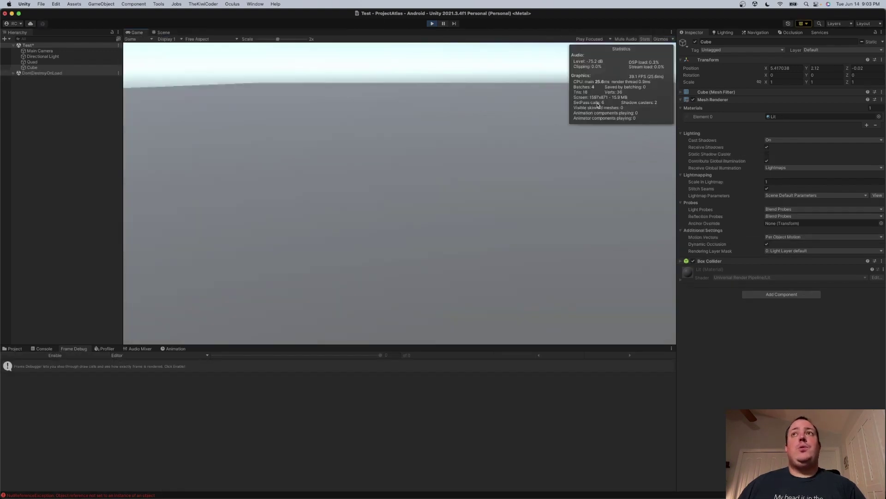
pyautogui.click(163, 32)
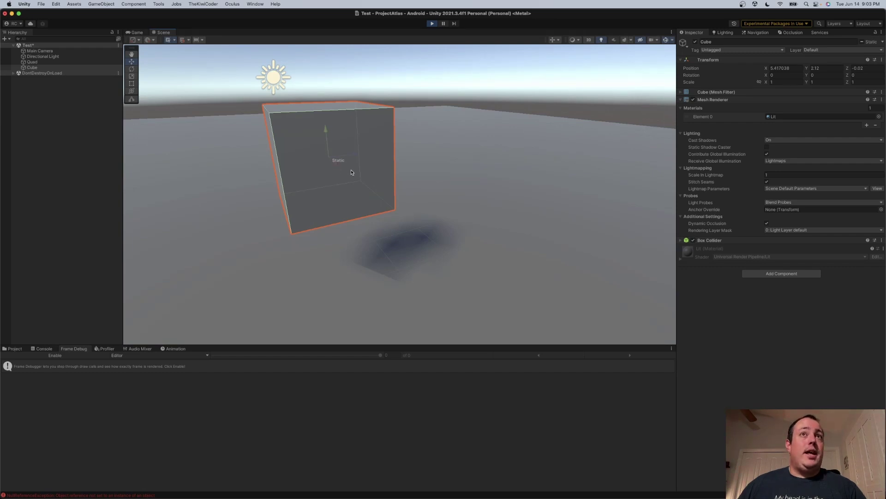
pyautogui.click(137, 32)
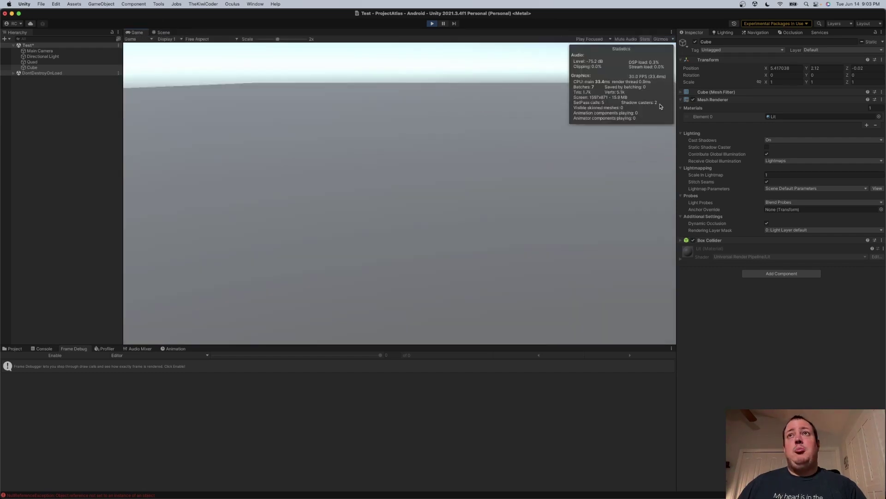
pyautogui.click(431, 25)
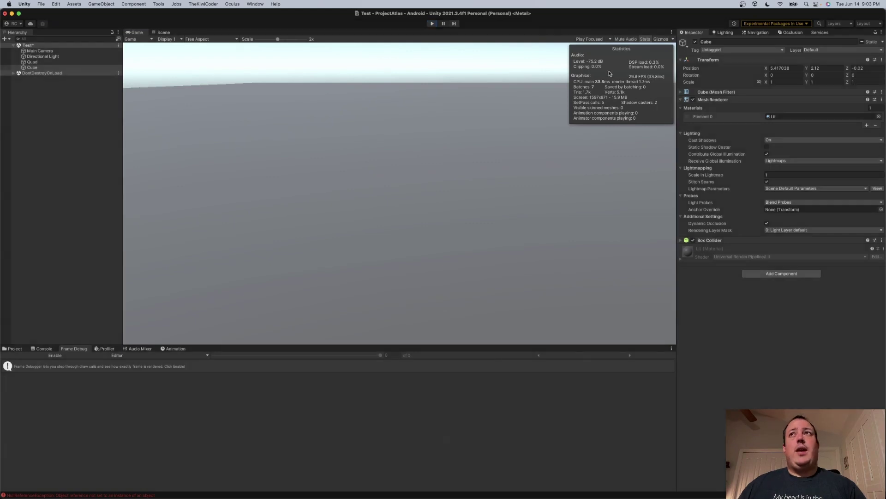
# - Bake the scene's lighting with the current lighting settings, and run the scene briefly to check the shadow caster statistics
pyautogui.click(723, 33)
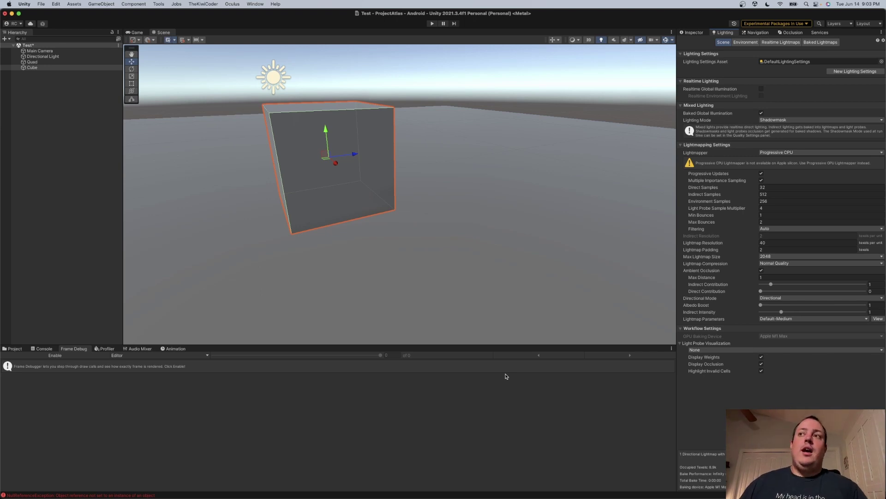
pyautogui.click(431, 24)
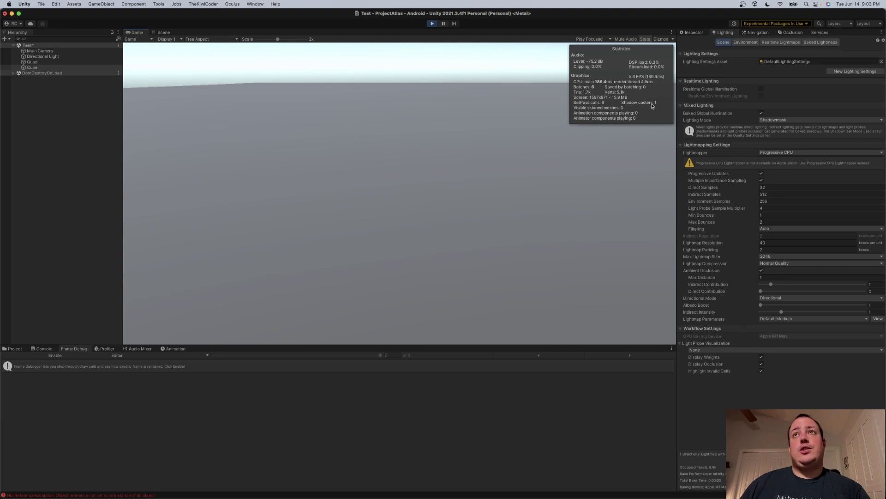
pyautogui.click(433, 23)
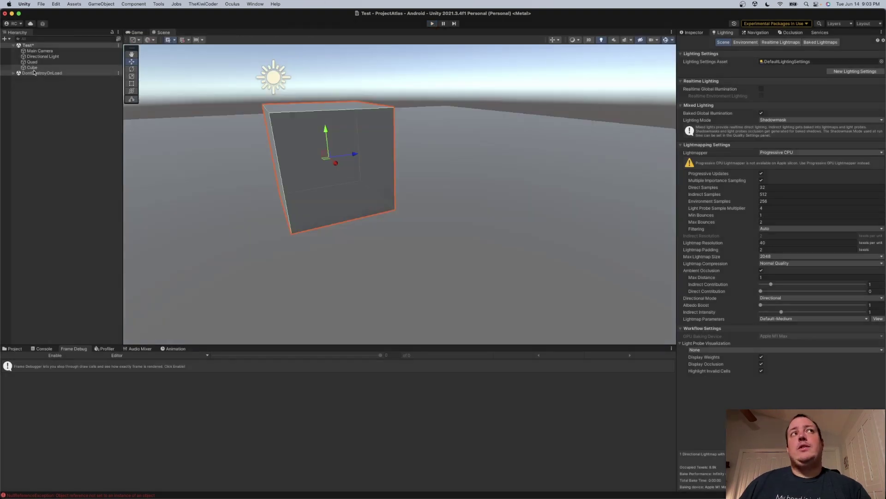
# - Review the quad's Mesh Renderer settings alongside the Game view statistics and lighting settings, and save the scene
pyautogui.click(692, 32)
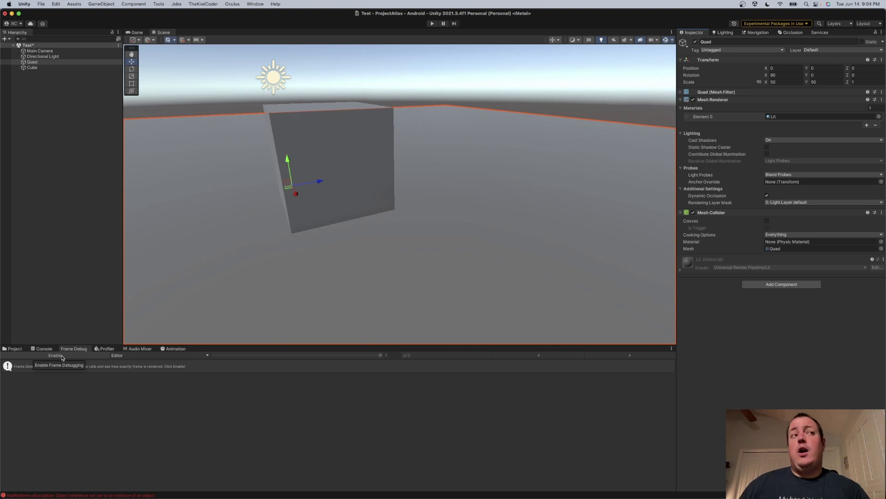
pyautogui.click(137, 32)
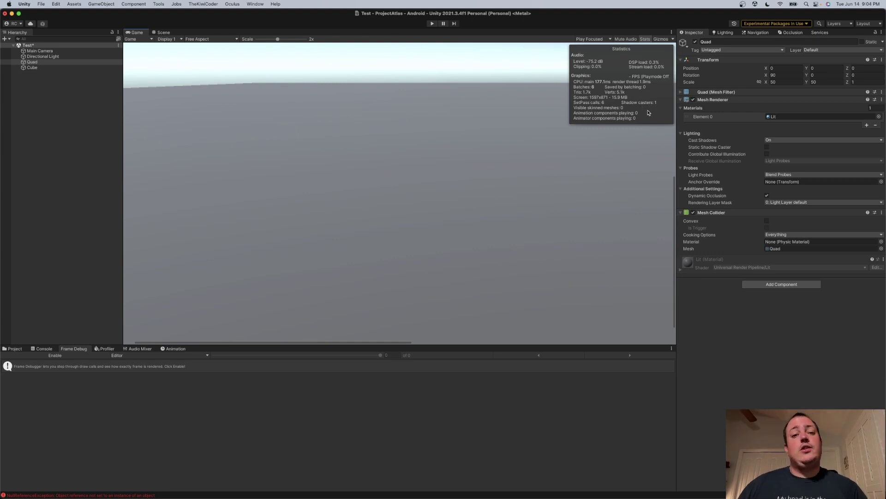
pyautogui.click(722, 32)
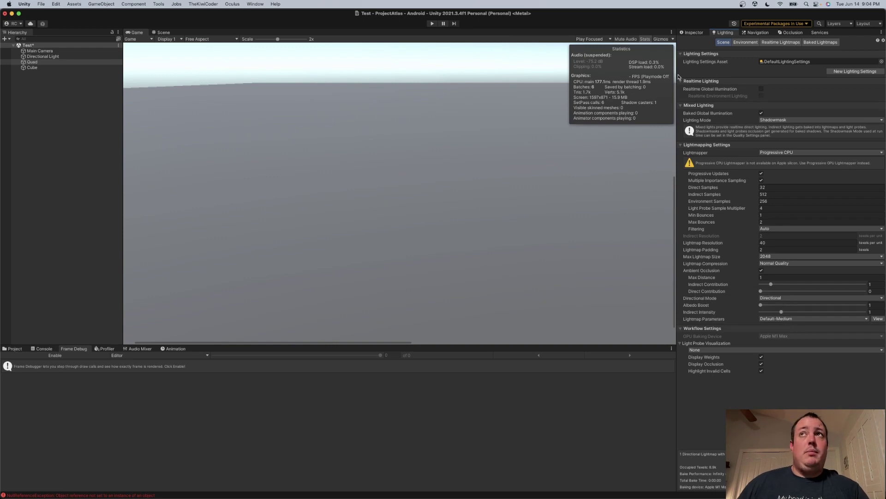
pyautogui.click(692, 32)
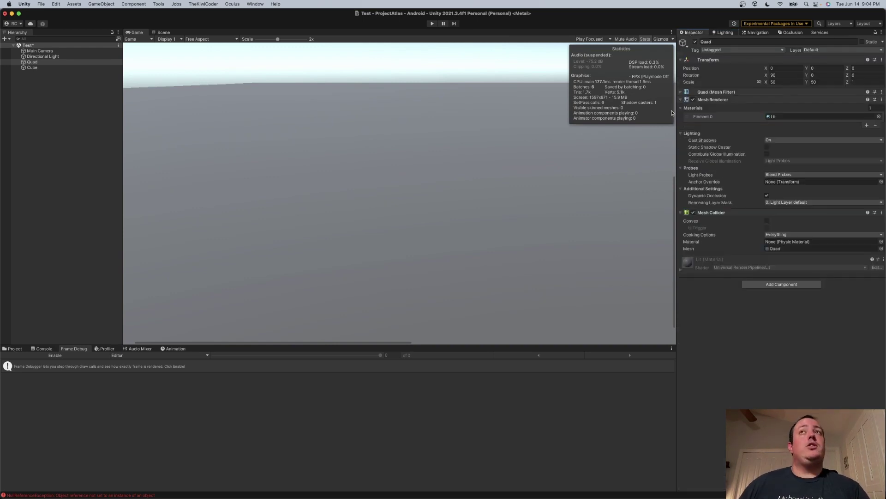
pyautogui.click(76, 143)
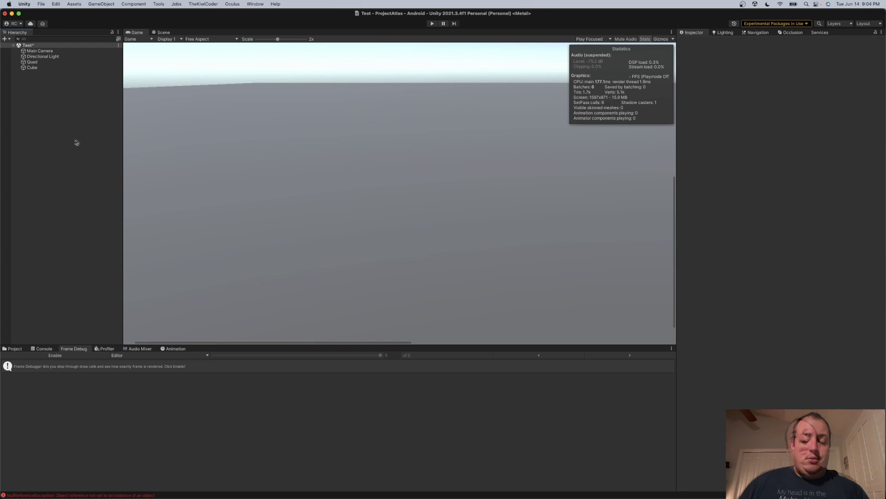
# - Locate the cube's Lit material in the project's Universal RP package and inspect its properties
pyautogui.click(32, 67)
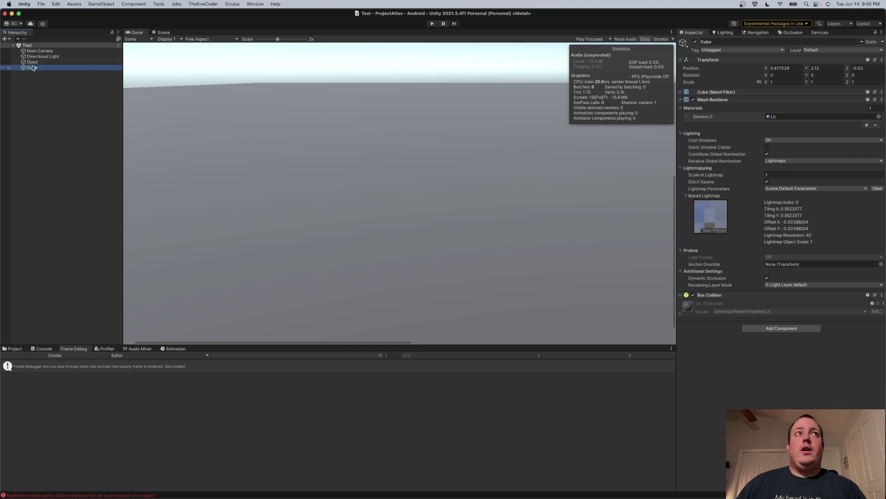
pyautogui.click(739, 117)
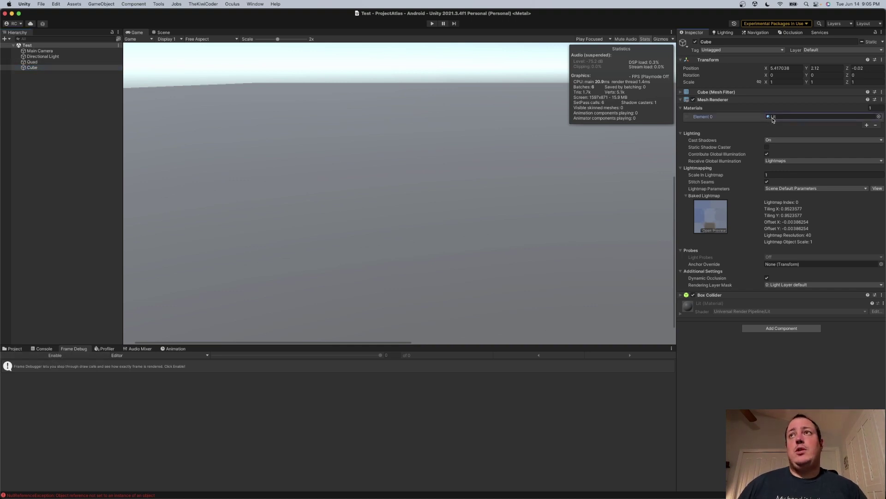
pyautogui.click(14, 350)
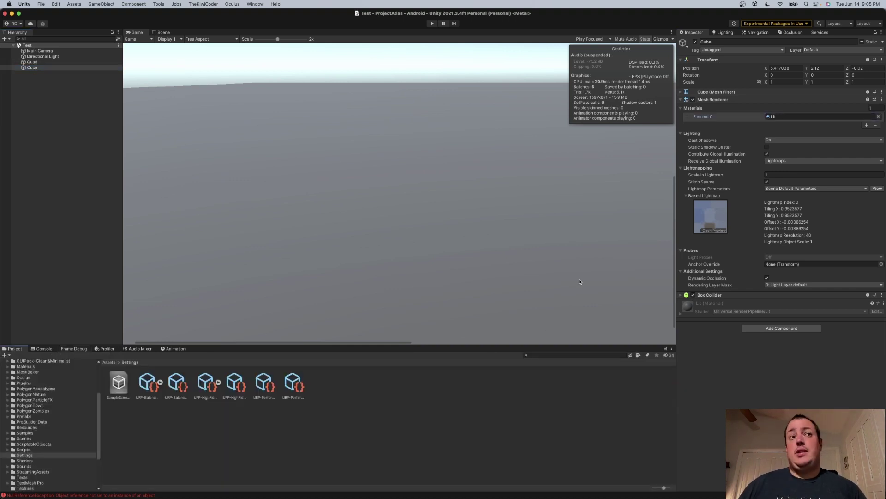
pyautogui.click(771, 116)
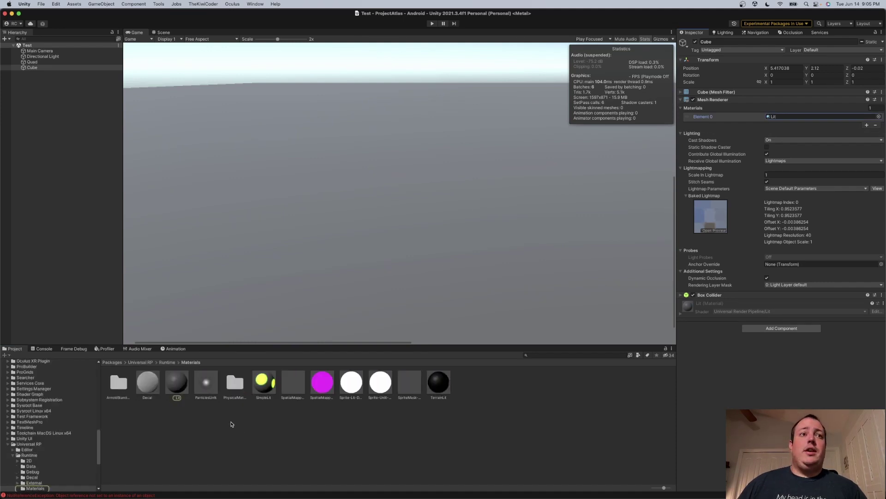
pyautogui.click(175, 386)
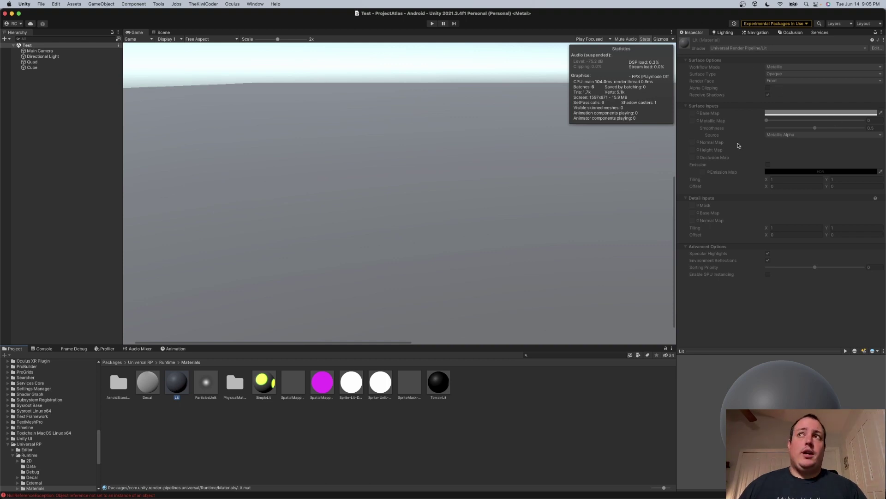
# - Create a material named New Material in the Tests assets folder and set its Base Map color to gray 8C8C8C
pyautogui.scroll(1, 2, 463)
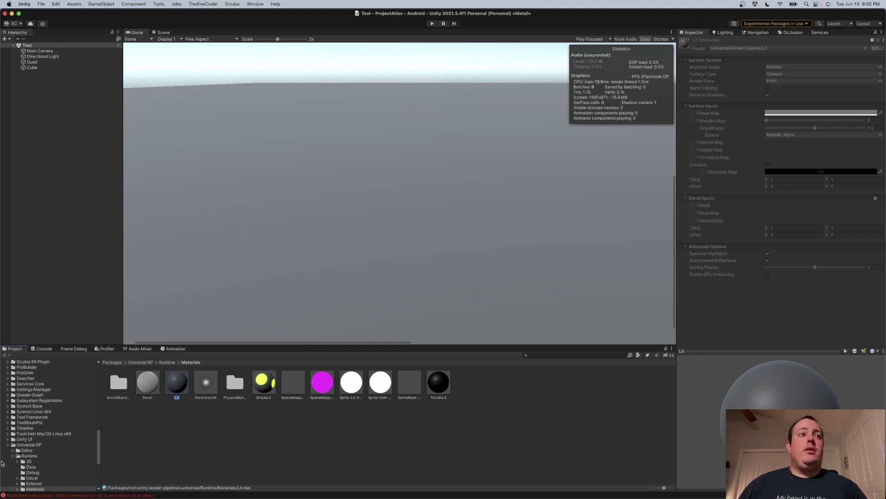
pyautogui.scroll(3, 3, 463)
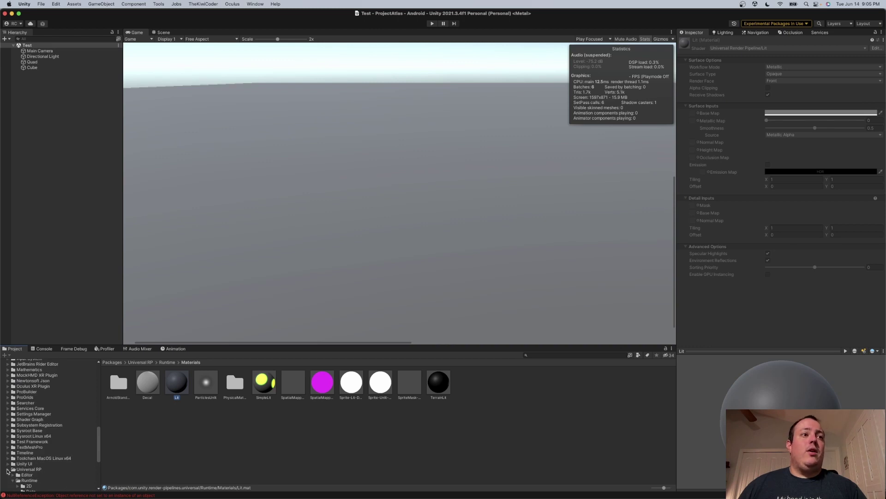
pyautogui.click(7, 470)
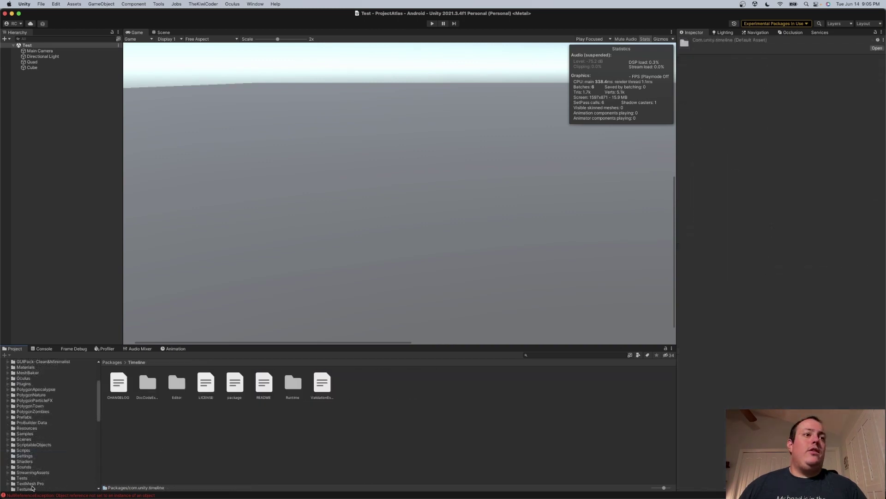
pyautogui.click(21, 479)
pyautogui.rightClick(188, 429)
pyautogui.moveTo(253, 296)
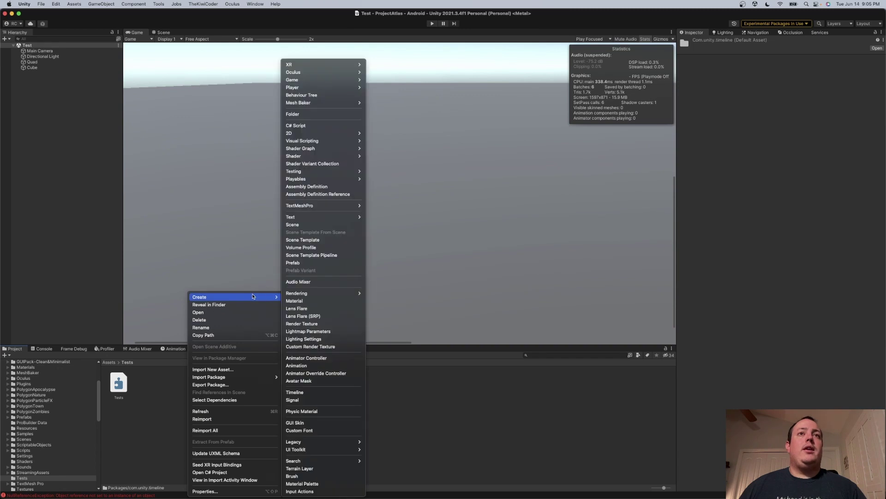
pyautogui.click(318, 302)
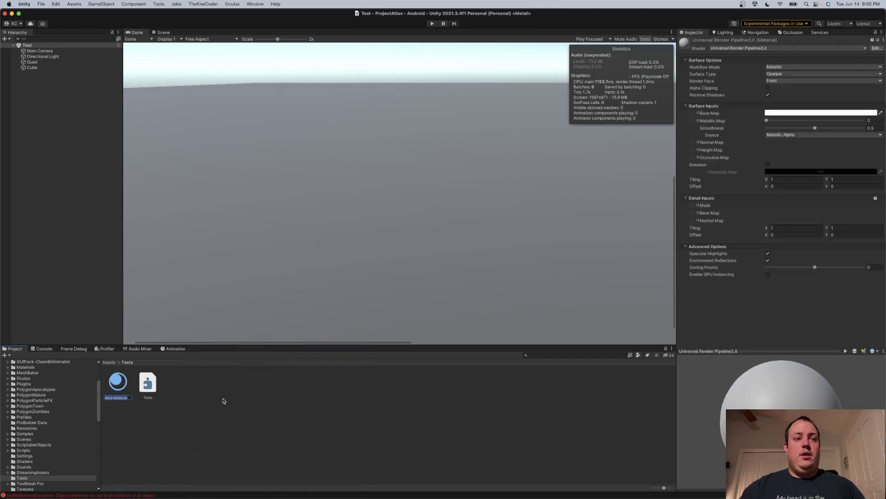
pyautogui.press('Return')
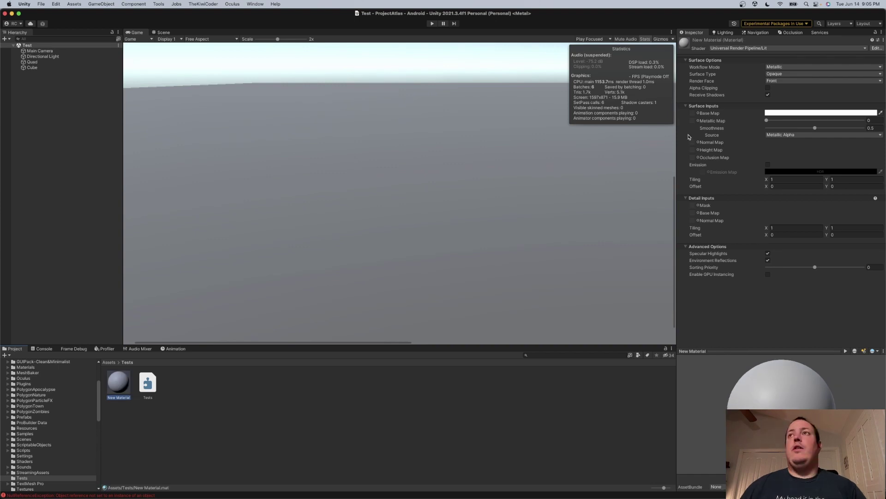
pyautogui.click(768, 115)
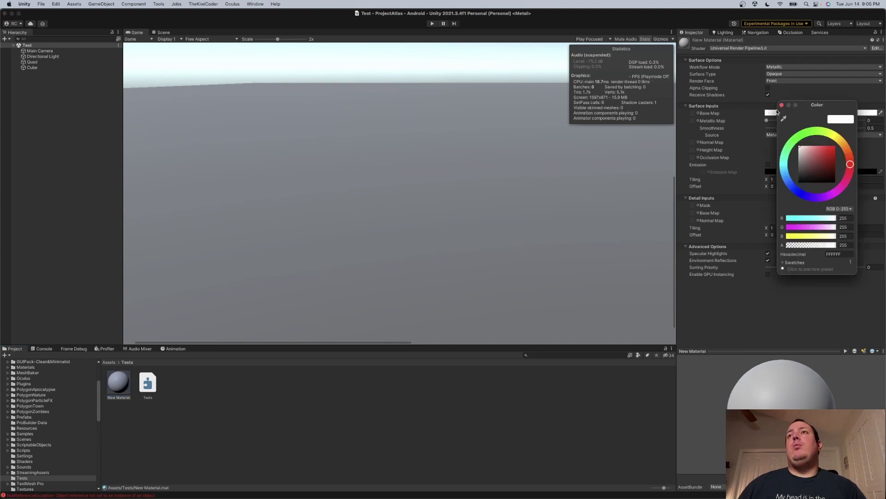
pyautogui.moveTo(800, 147); pyautogui.dragTo(799, 167)
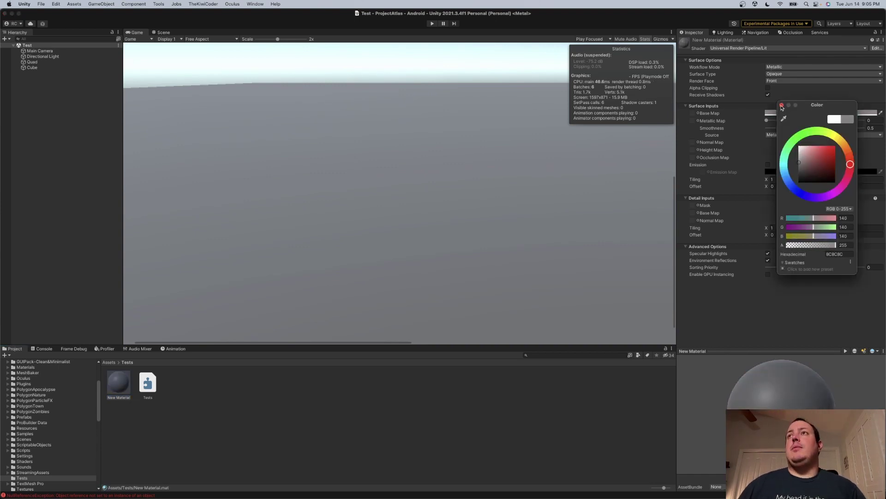
# - Change New Material's shader to Universal Render Pipeline/Simple Lit
pyautogui.click(782, 104)
pyautogui.click(745, 49)
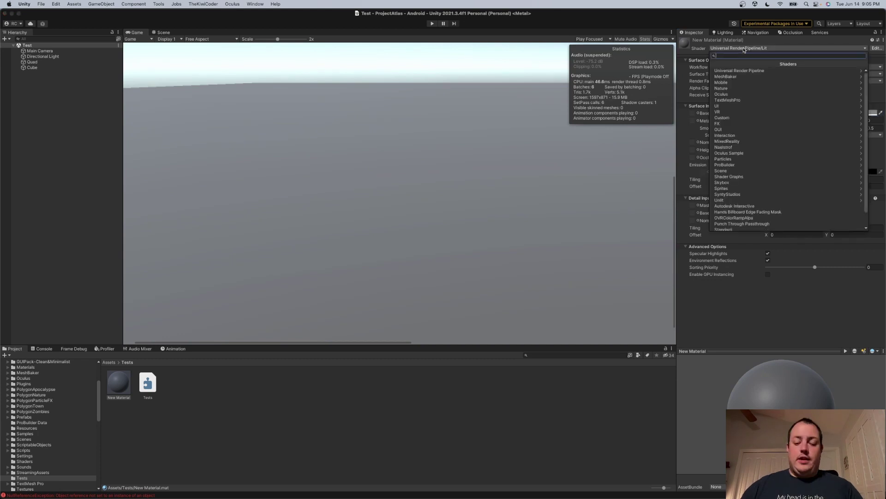
pyautogui.write('simpl')
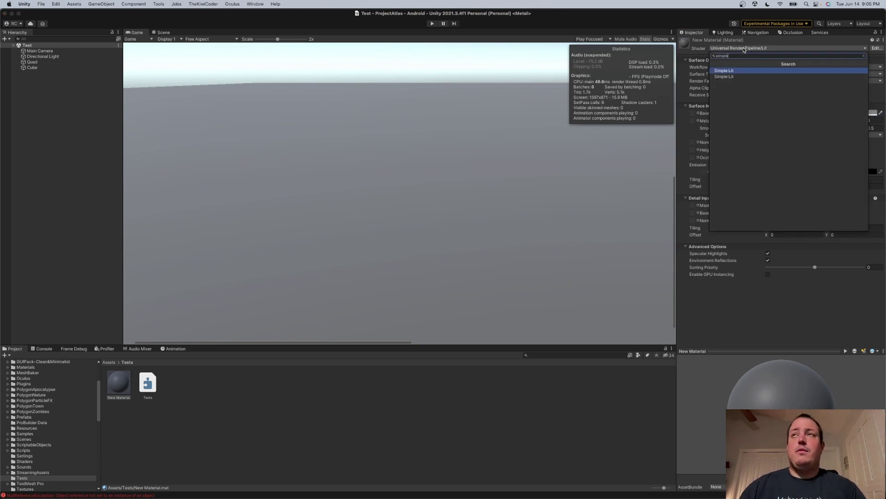
pyautogui.write('e')
pyautogui.press('Return')
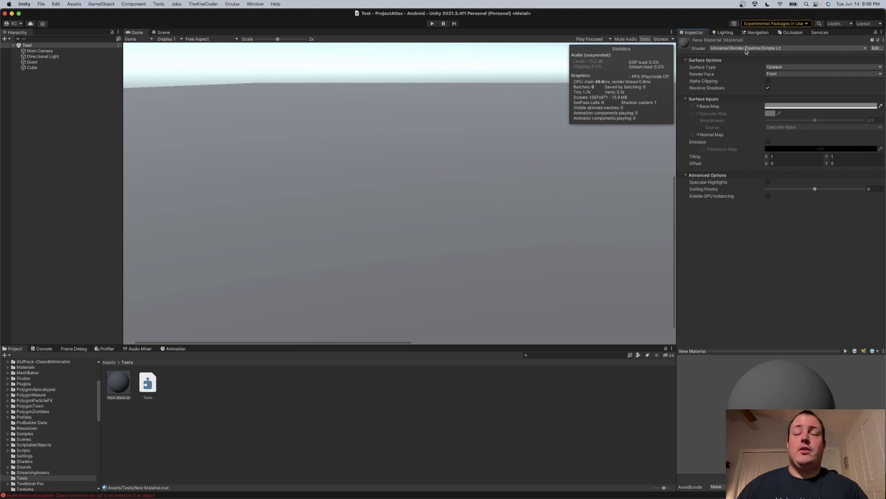
# - Duplicate the cube in the scene and move the copy along the Z axis to about 1.67
pyautogui.click(37, 68)
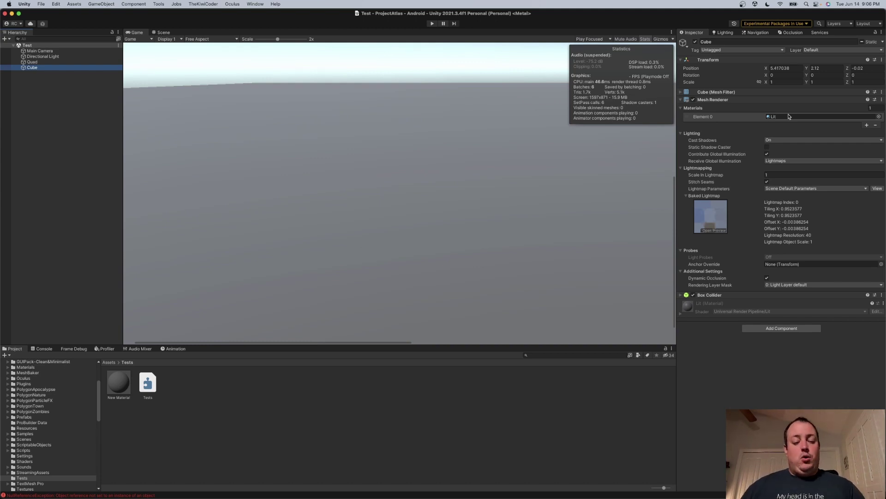
pyautogui.click(56, 92)
pyautogui.click(30, 68)
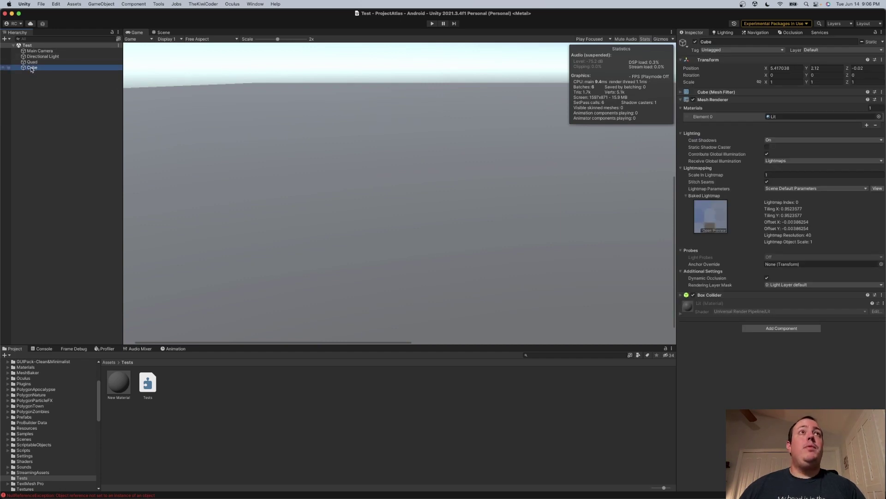
pyautogui.click(165, 33)
pyautogui.click(38, 82)
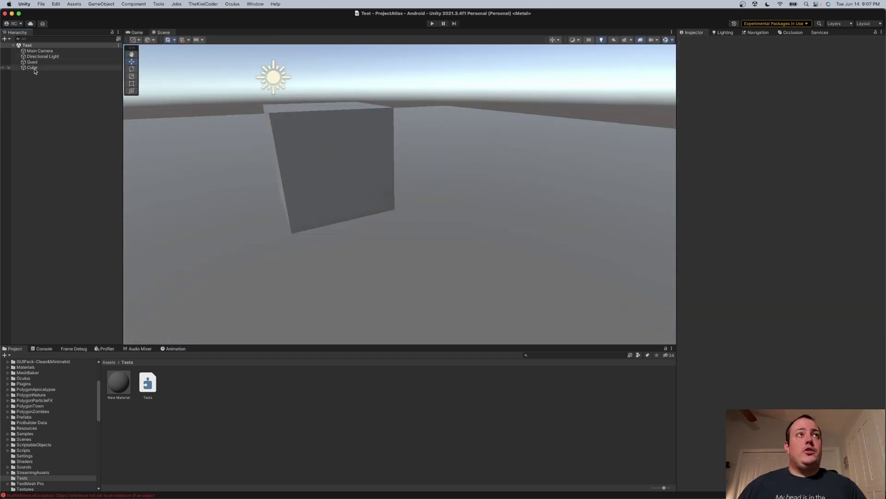
pyautogui.click(34, 69)
pyautogui.press('super+d')
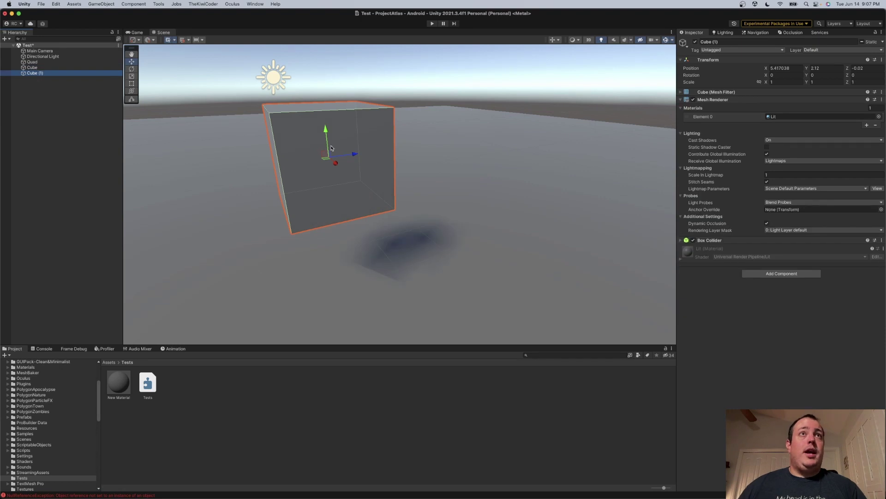
pyautogui.moveTo(355, 154); pyautogui.dragTo(468, 154)
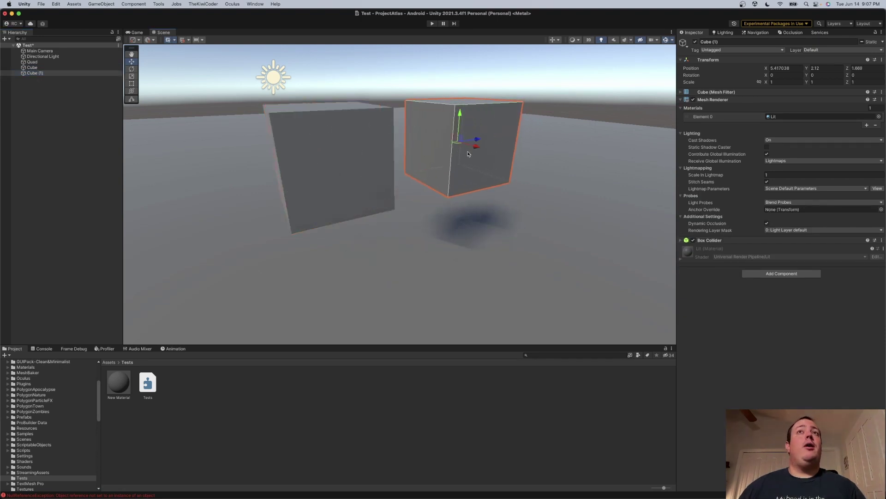
# - Disable Contribute Global Illumination on both cubes and save the scene
pyautogui.click(53, 68)
pyautogui.keyDown('shift'); pyautogui.click(50, 73); pyautogui.keyUp('shift')
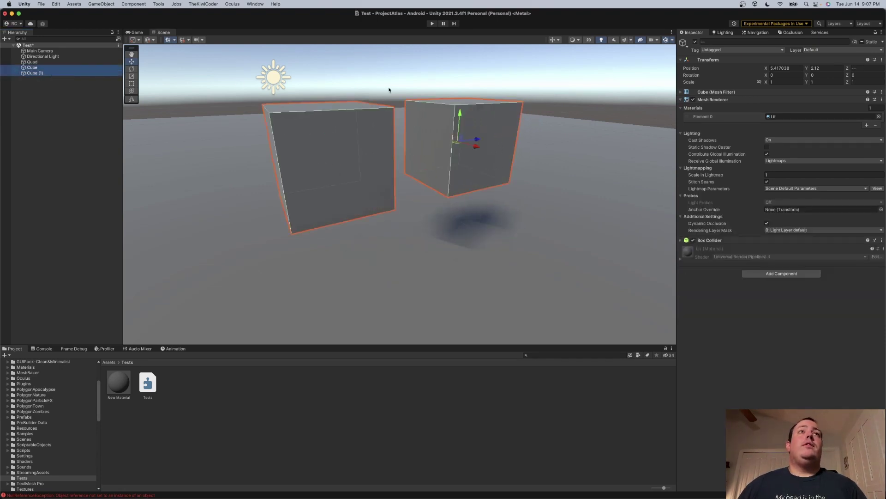
pyautogui.click(767, 154)
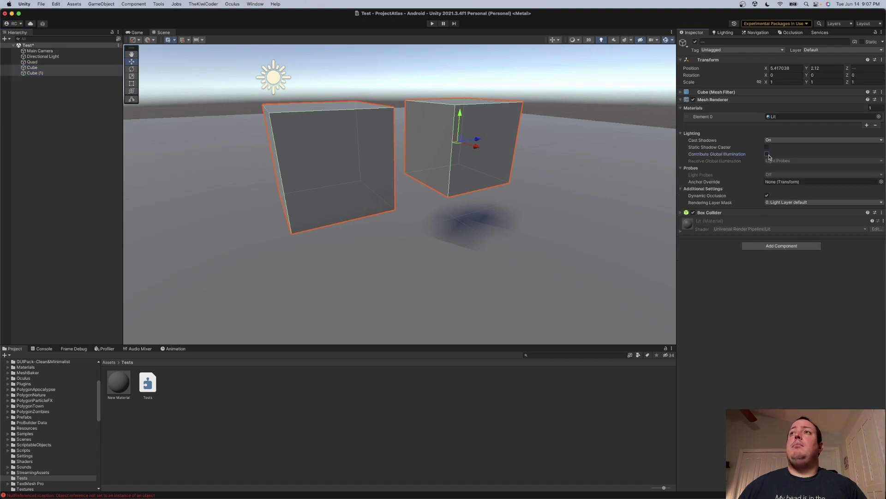
pyautogui.click(723, 32)
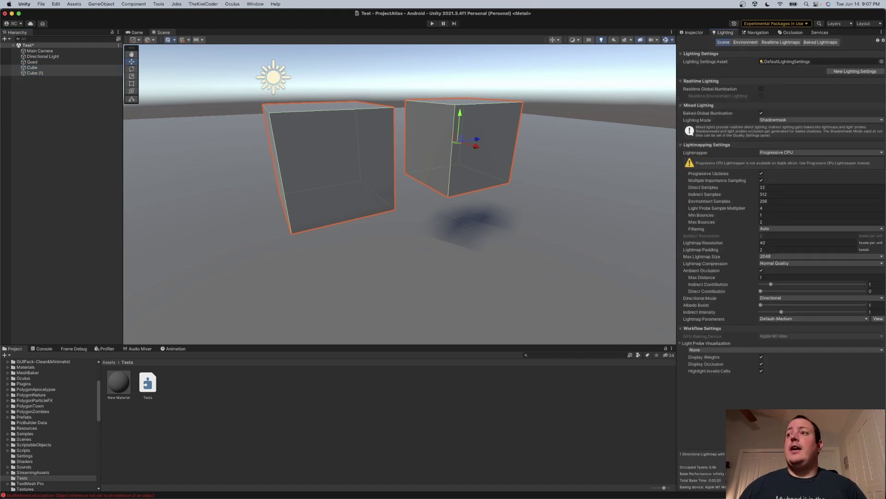
pyautogui.click(693, 32)
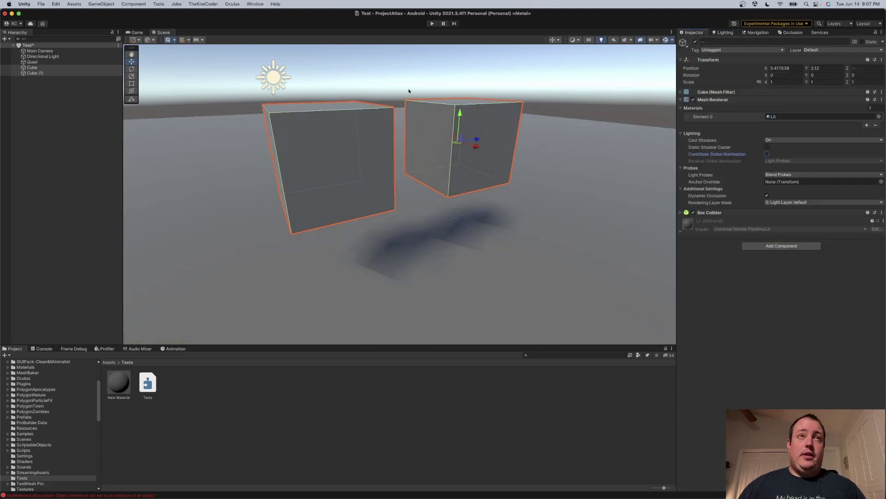
pyautogui.press('super+s')
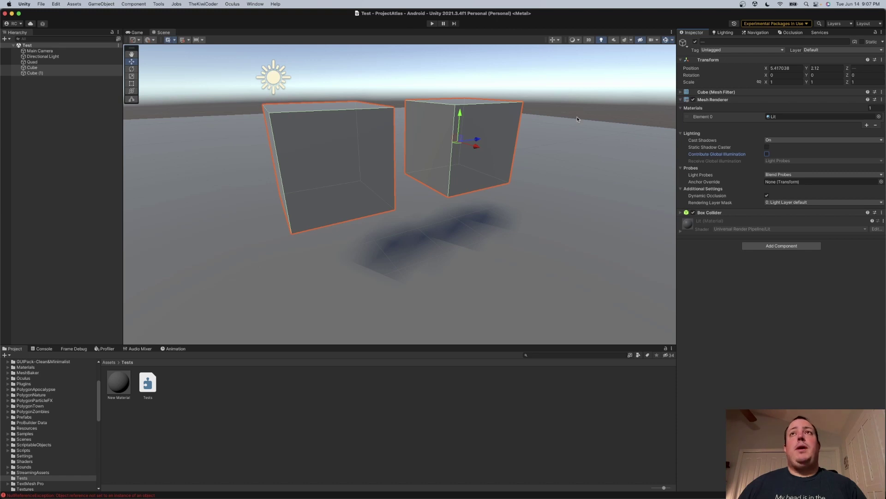
pyautogui.click(586, 103)
pyautogui.click(439, 127)
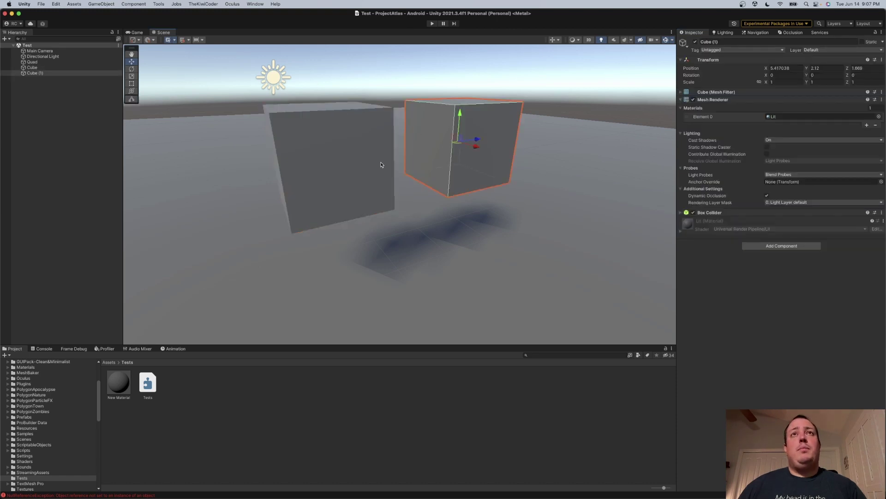
# - Run the scene and examine the cubes' and quad's draw calls under MainLightShadow and DrawOpaqueObjects in the Frame Debugger
pyautogui.click(433, 24)
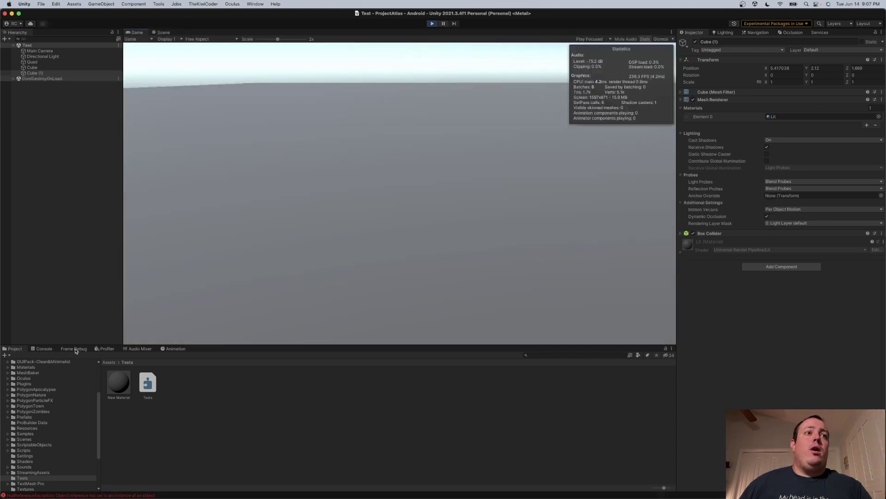
pyautogui.click(74, 349)
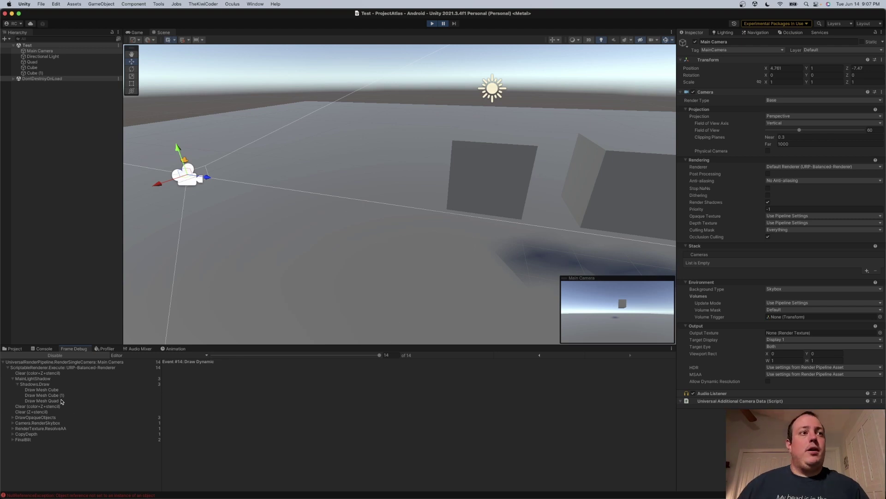
pyautogui.click(53, 389)
pyautogui.click(51, 395)
pyautogui.click(52, 390)
pyautogui.click(51, 395)
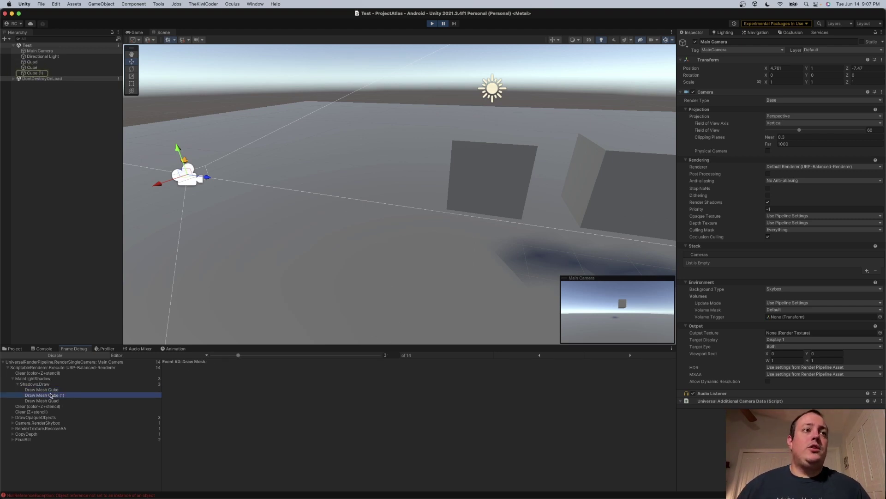
pyautogui.click(51, 390)
pyautogui.click(51, 396)
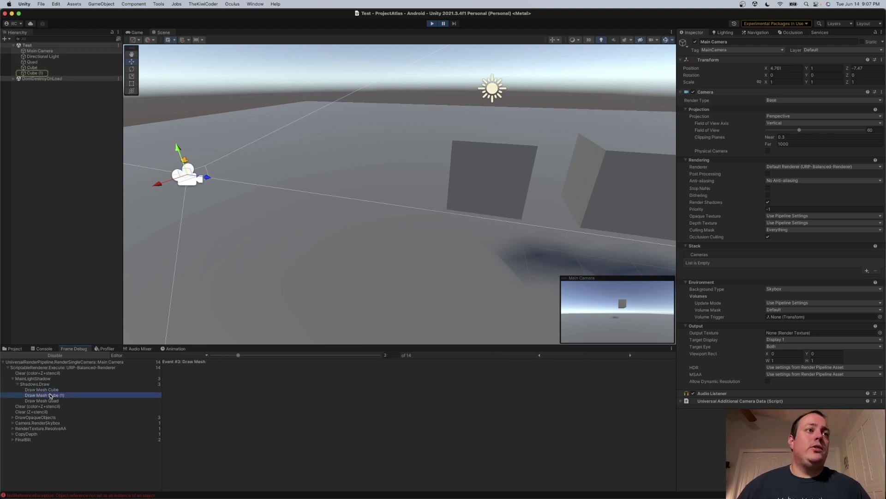
pyautogui.click(12, 418)
pyautogui.click(49, 429)
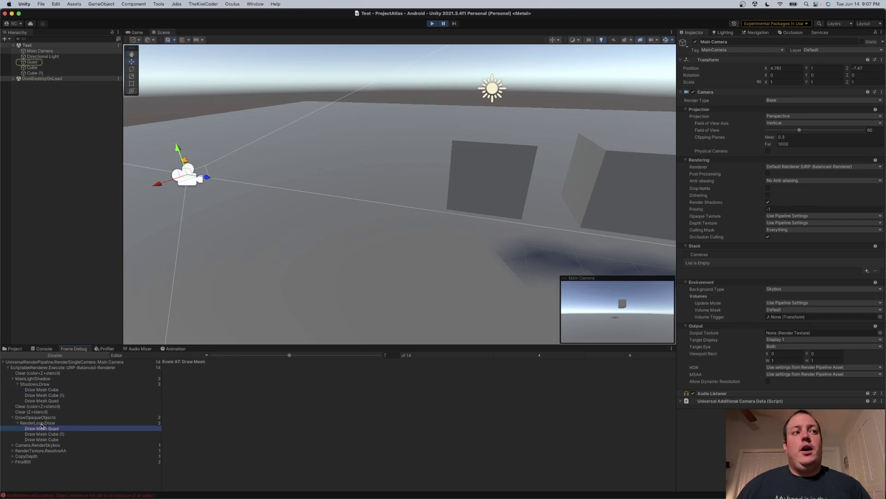
pyautogui.click(48, 434)
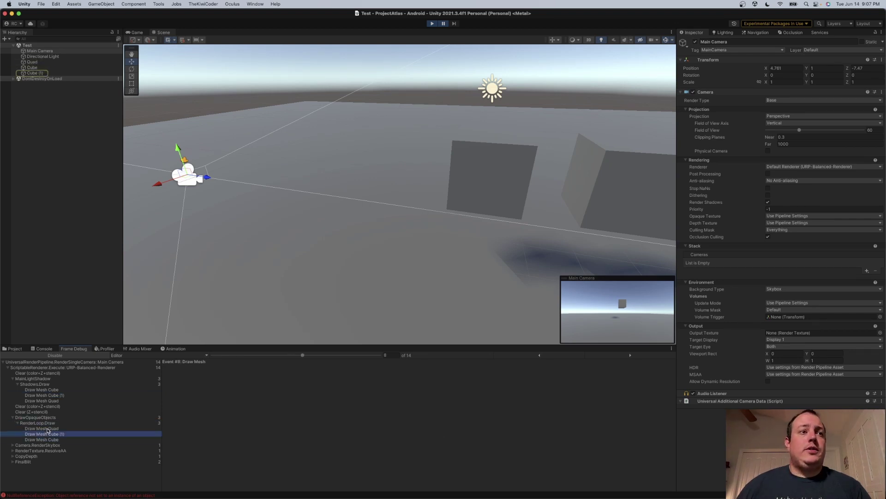
pyautogui.click(48, 429)
pyautogui.click(433, 24)
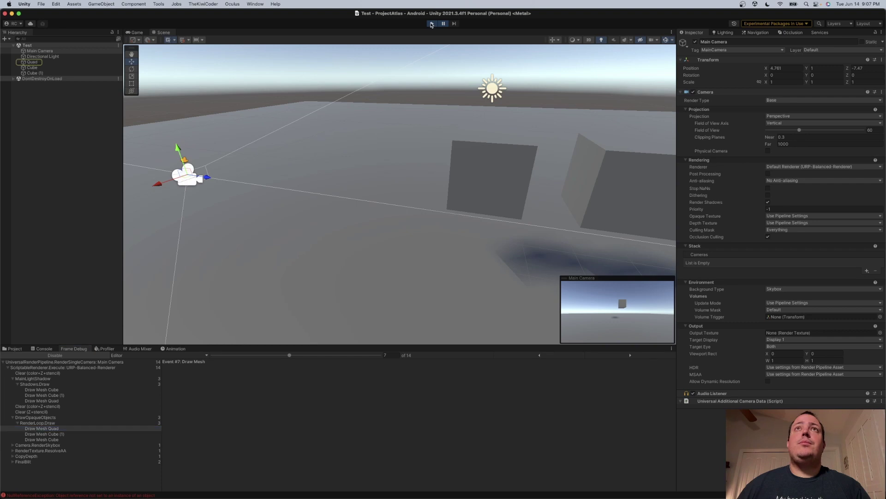
# - Mark both cubes as Static and check that Batching Static is among their enabled static flags
pyautogui.click(33, 67)
pyautogui.keyDown('shift'); pyautogui.click(39, 75); pyautogui.keyUp('shift')
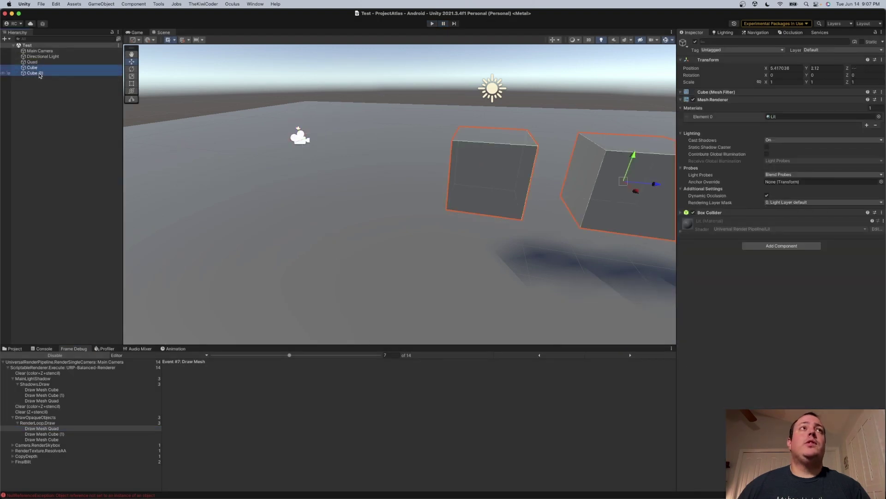
pyautogui.click(862, 41)
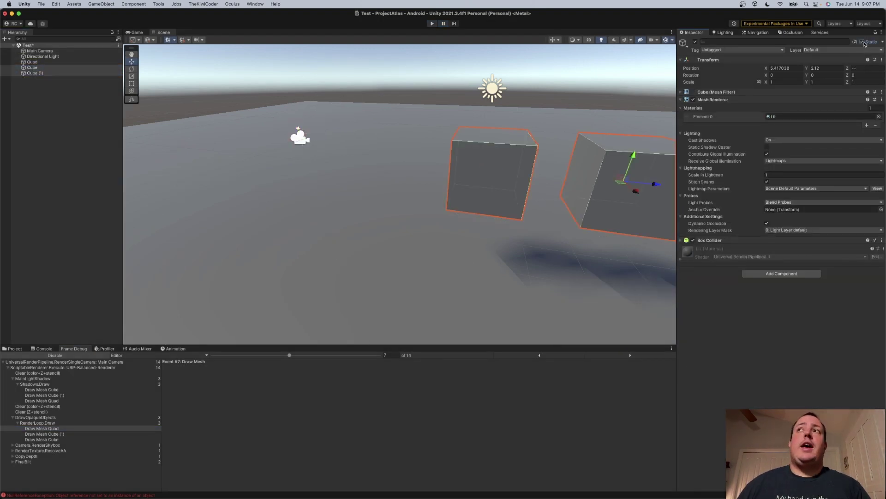
pyautogui.click(882, 41)
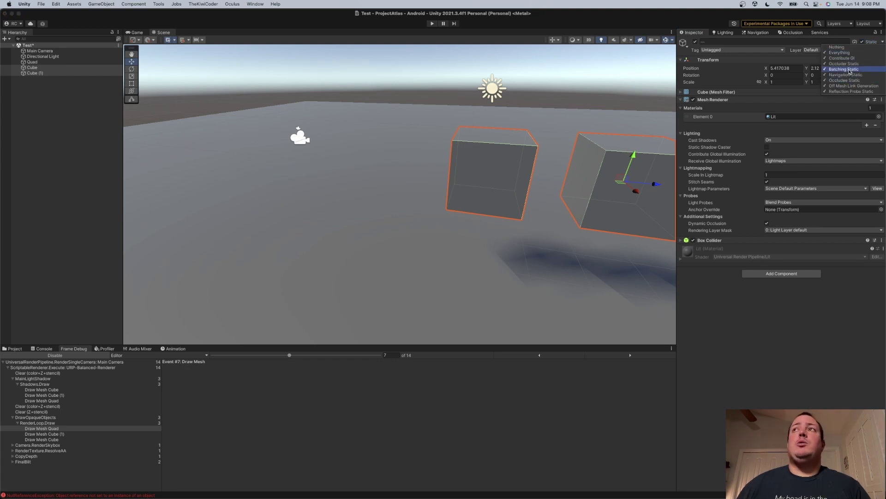
pyautogui.click(751, 343)
# - Run the scene and examine the Static Batch and quad draw events in the Frame Debugger's shadow and opaque passes
pyautogui.click(432, 24)
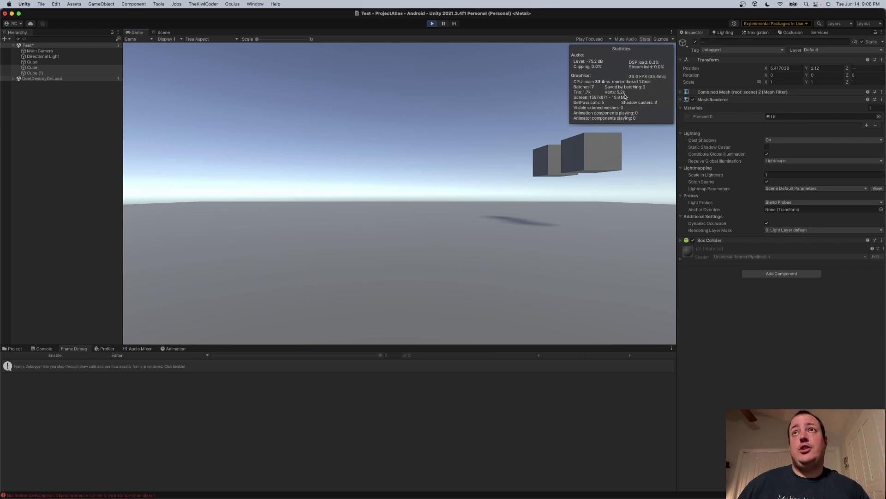
pyautogui.click(55, 355)
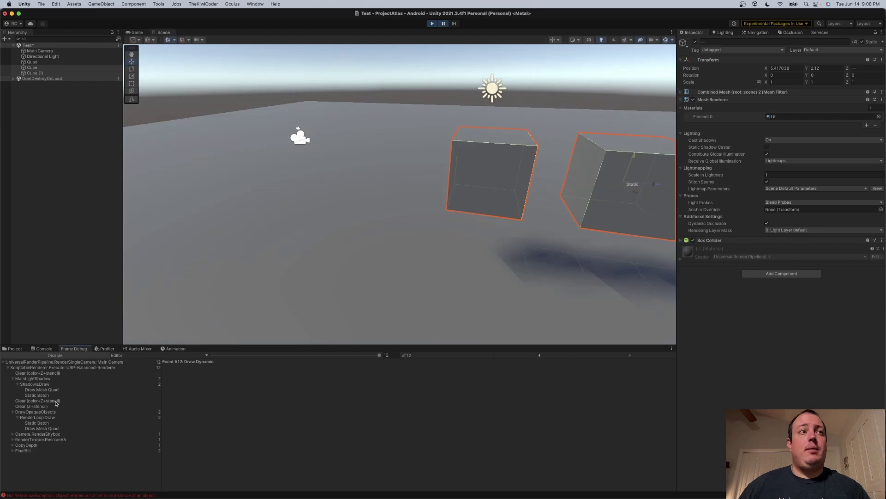
pyautogui.click(47, 391)
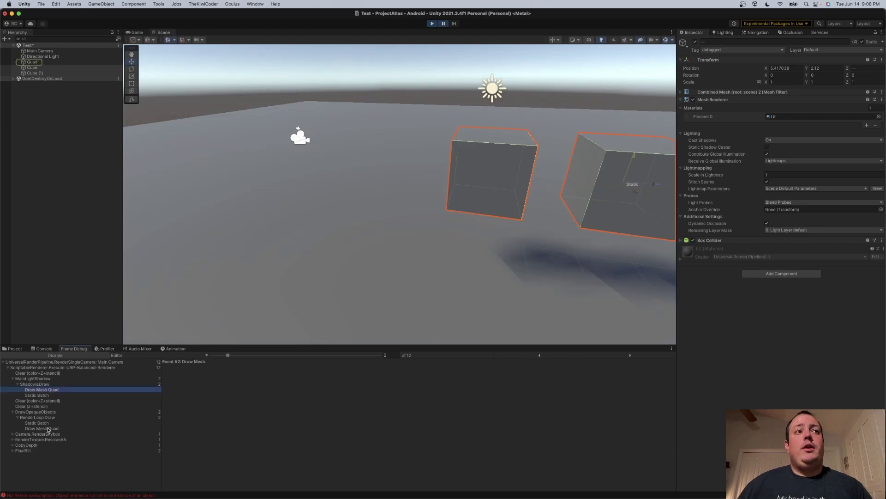
pyautogui.click(38, 396)
pyautogui.click(40, 390)
pyautogui.click(39, 396)
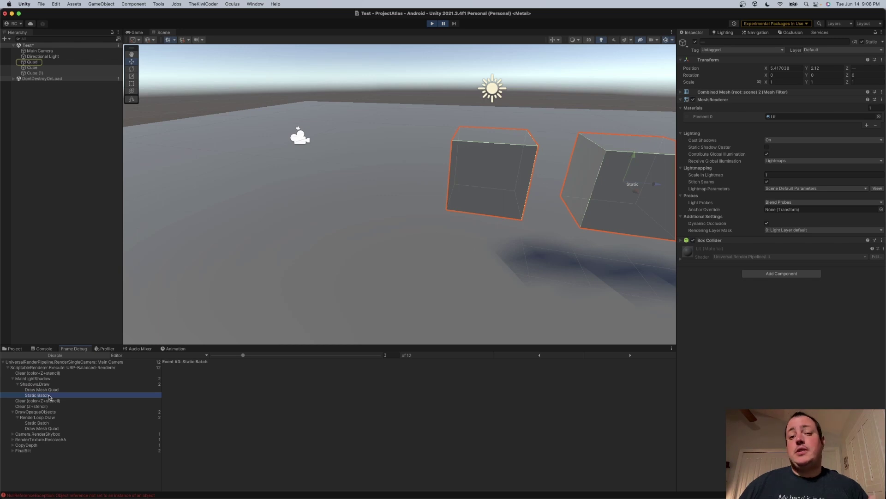
pyautogui.click(46, 424)
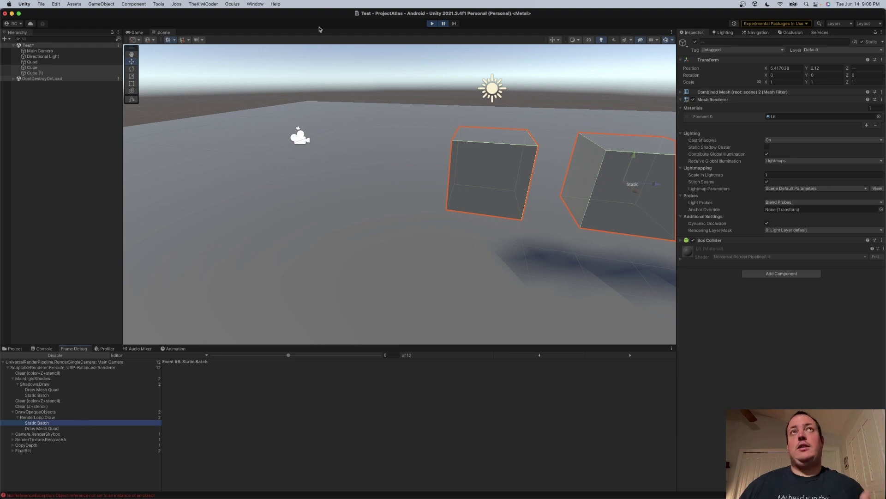
pyautogui.click(433, 23)
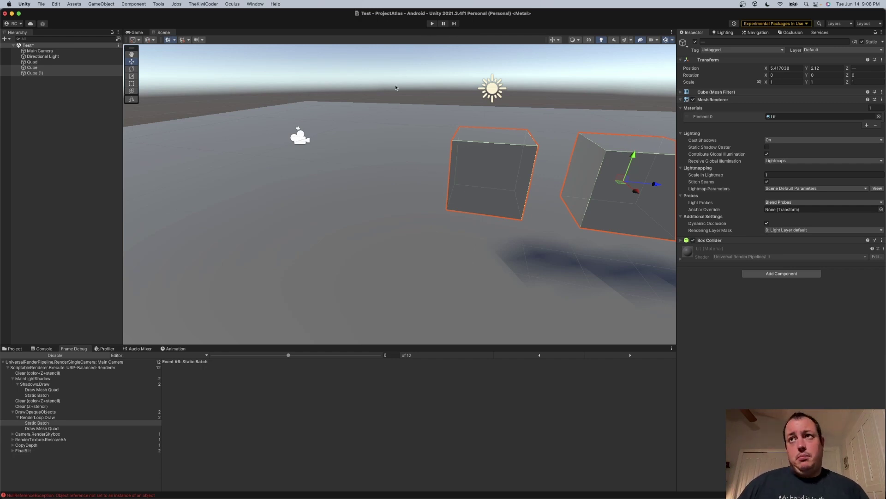
# - Turn off Static for both cubes and assign New Material to their Mesh Renderers in place of Lit
pyautogui.click(12, 348)
pyautogui.click(119, 383)
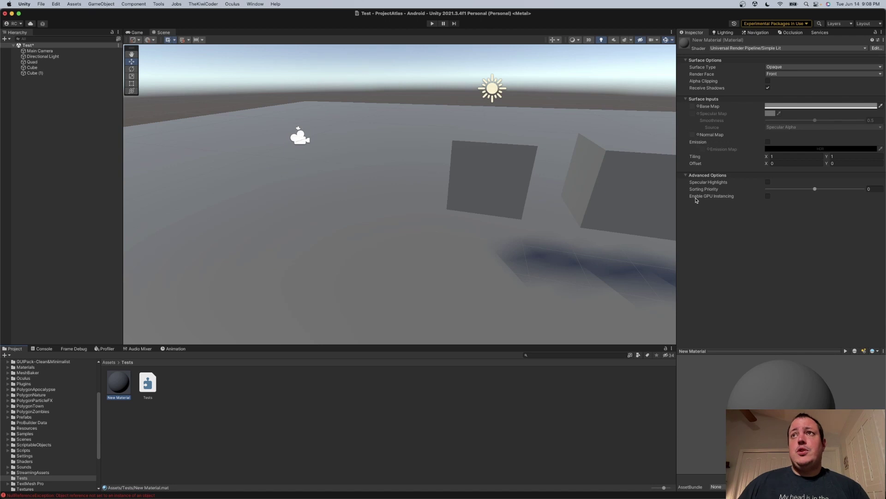
pyautogui.click(32, 68)
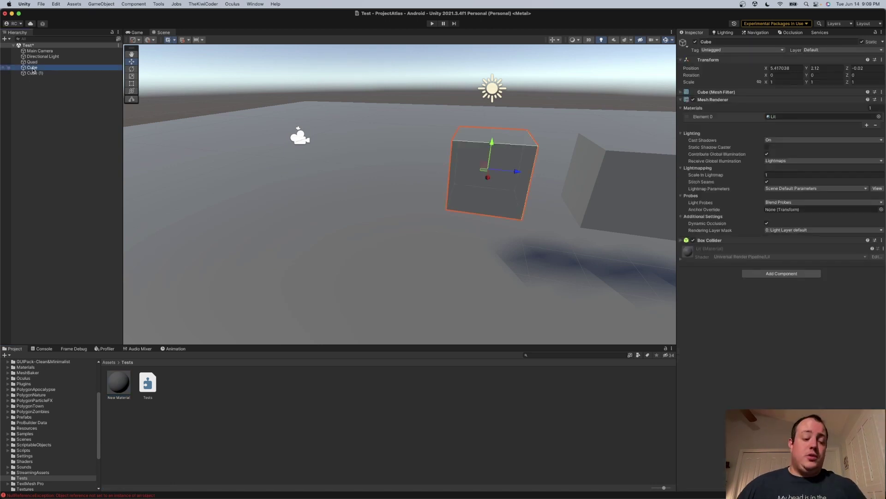
pyautogui.keyDown('shift'); pyautogui.click(32, 73); pyautogui.keyUp('shift')
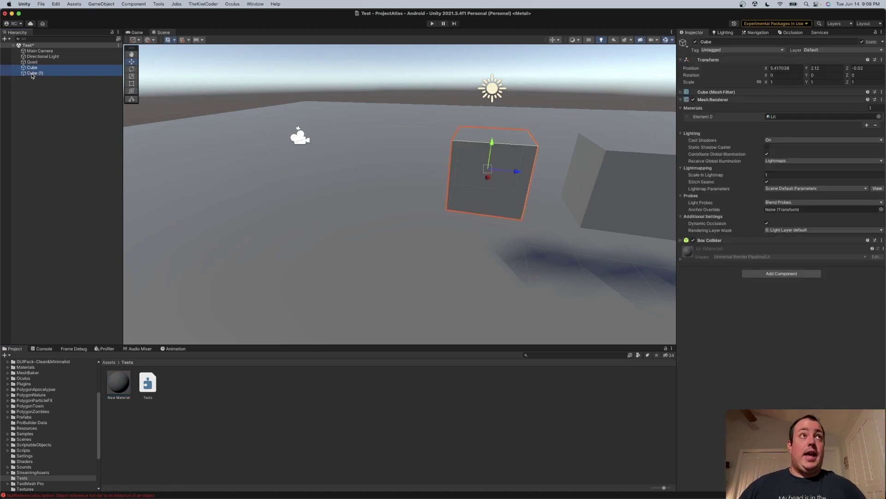
pyautogui.click(862, 42)
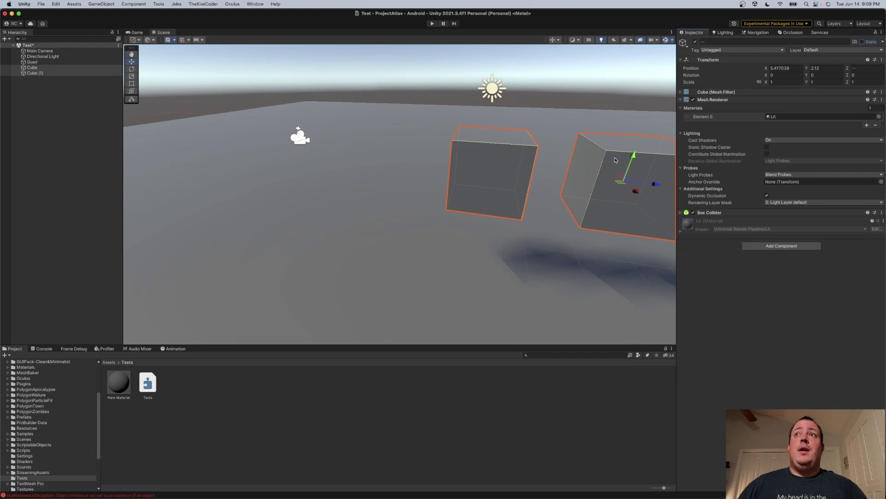
pyautogui.moveTo(118, 383); pyautogui.dragTo(780, 116)
pyautogui.press('f')
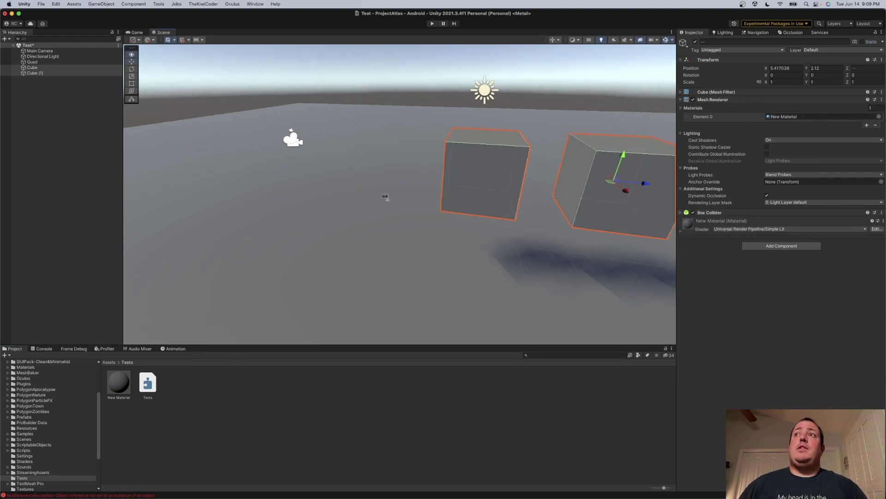
# - Run the scene and check the two cubes' batch counts in the rendering statistics
pyautogui.click(28, 68)
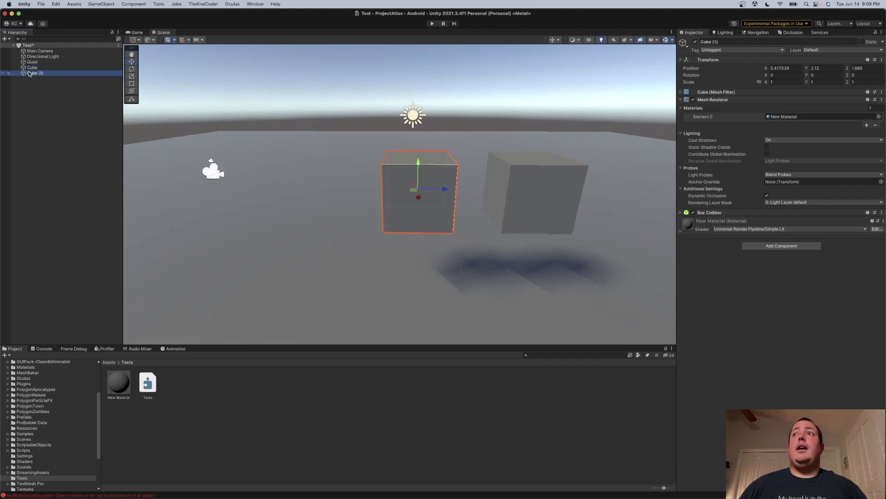
pyautogui.click(431, 23)
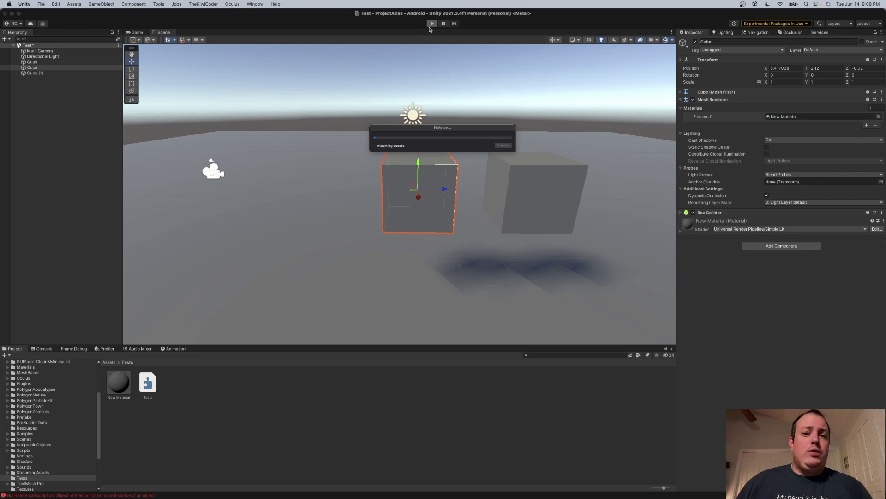
pyautogui.click(430, 26)
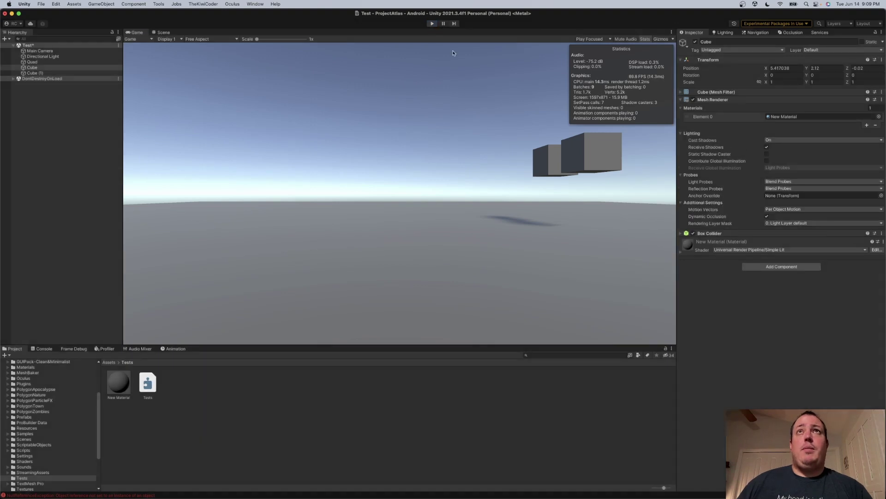
pyautogui.click(432, 23)
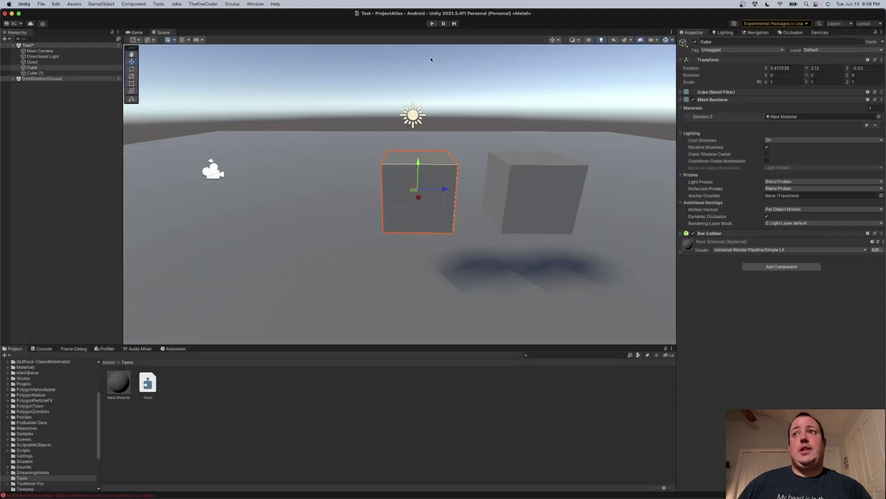
# - Enable GPU Instancing on New Material and run the scene
pyautogui.click(119, 382)
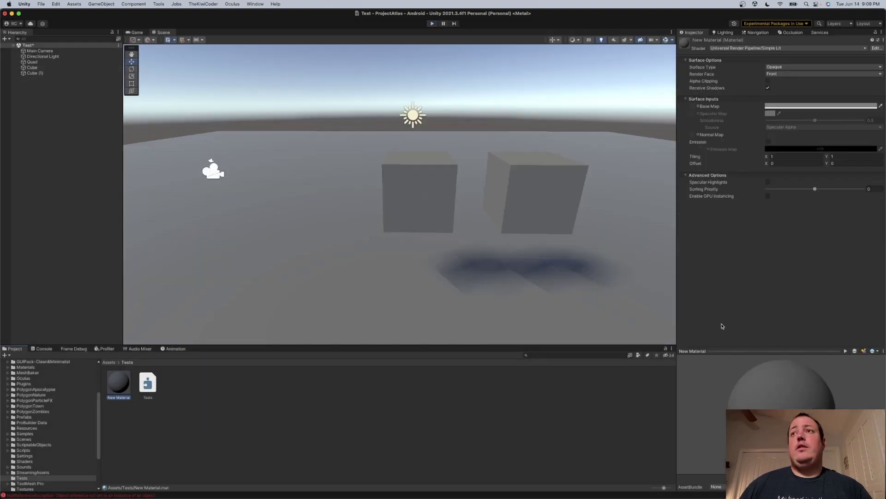
pyautogui.click(768, 196)
pyautogui.click(429, 23)
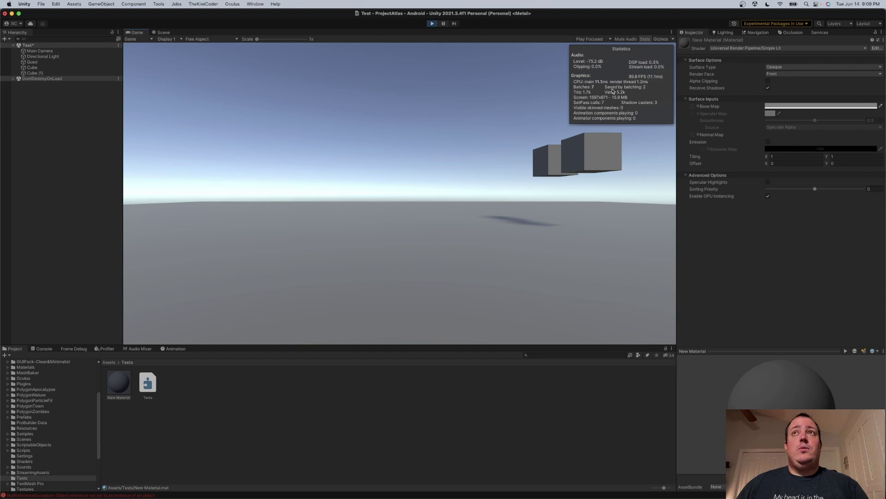
# - Examine the instanced cube draw events in the shadow and opaque passes with the Frame Debugger, and stop the scene
pyautogui.click(74, 348)
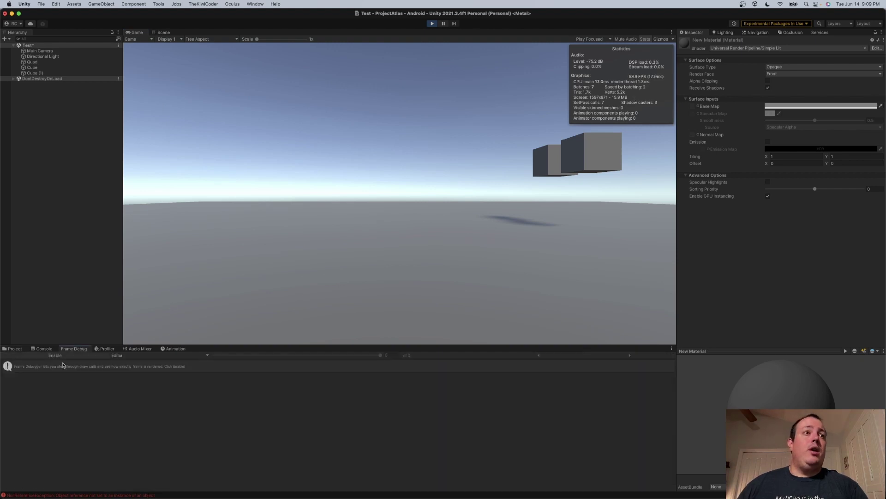
pyautogui.click(55, 355)
pyautogui.click(53, 390)
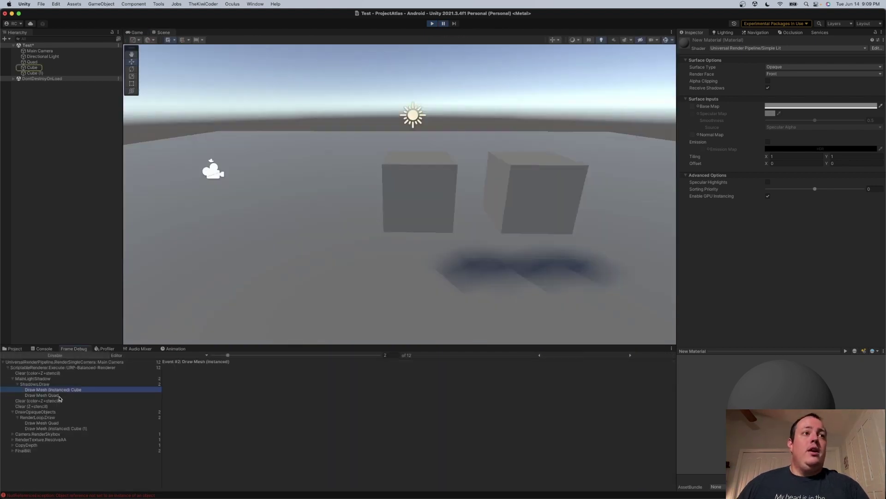
pyautogui.click(61, 428)
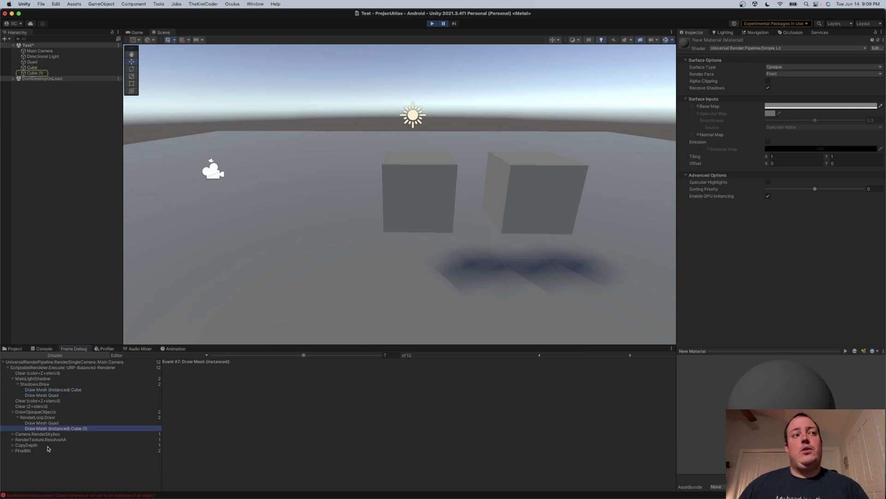
pyautogui.click(433, 24)
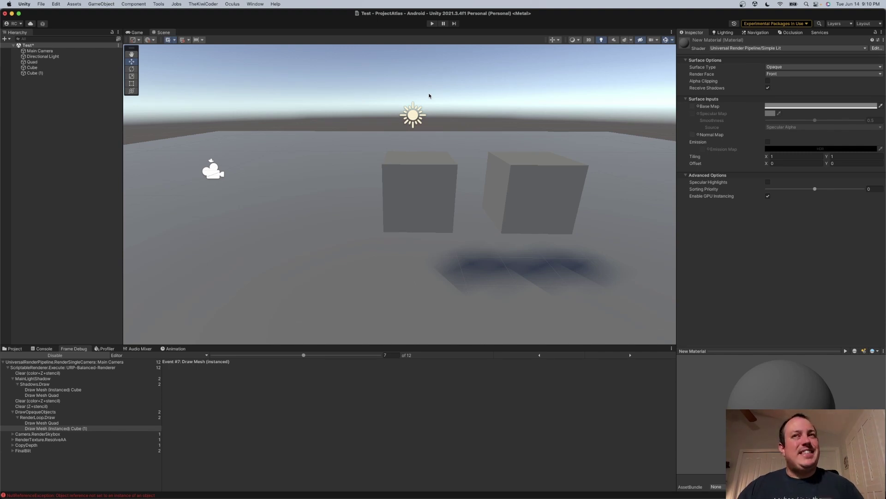
# - Replace Cube (1) with a new cylinder and move the cylinder along Z to about 3.85, beside the remaining cube
pyautogui.rightClick(48, 106)
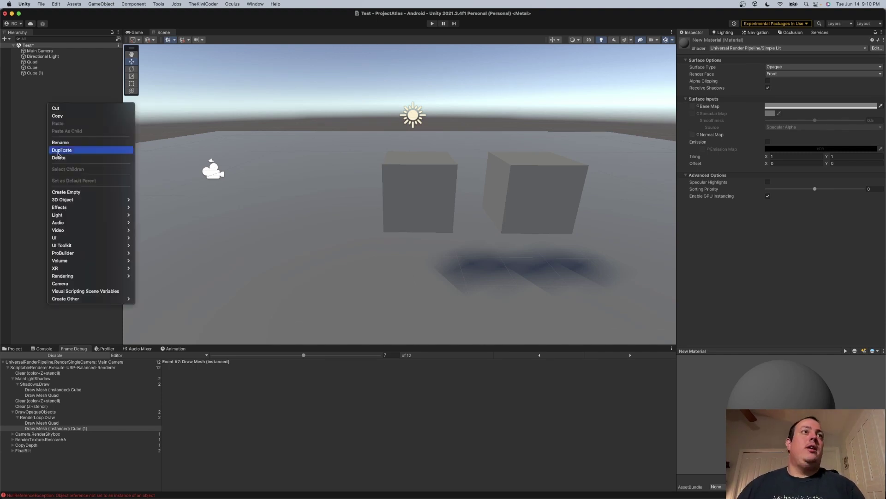
pyautogui.moveTo(84, 202)
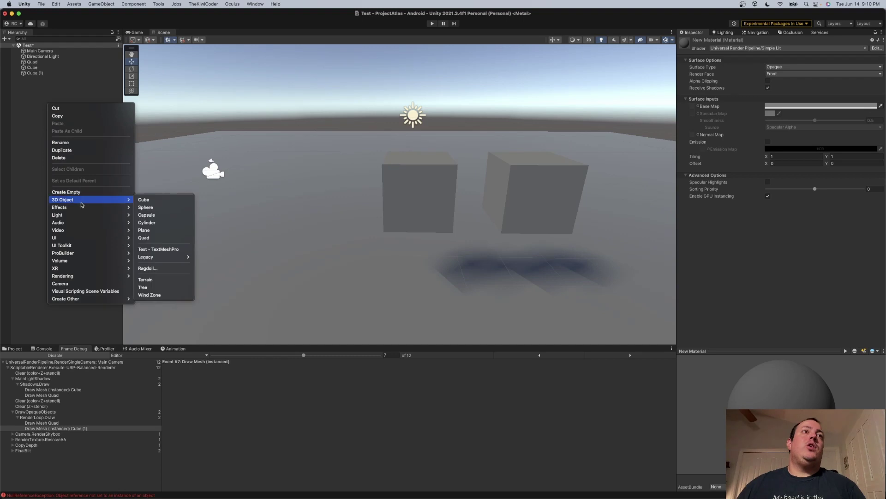
pyautogui.click(166, 225)
pyautogui.click(33, 73)
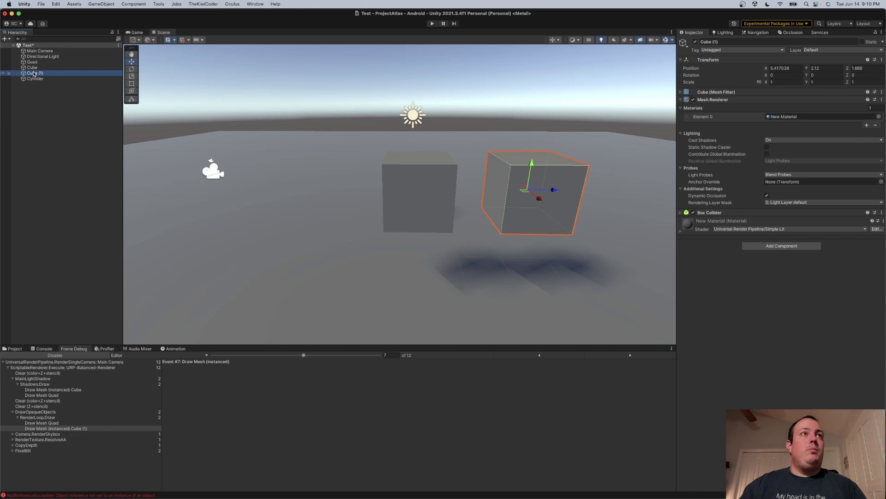
pyautogui.press('super+BackSpace')
pyautogui.click(33, 73)
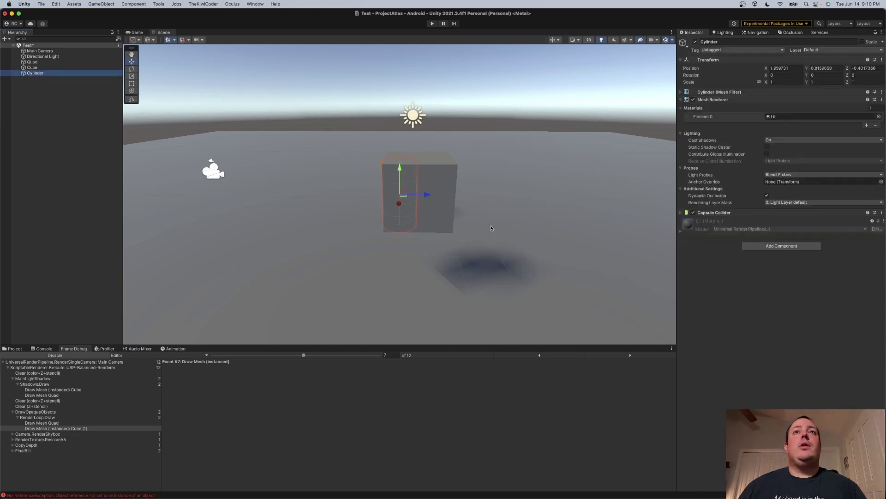
pyautogui.moveTo(427, 194); pyautogui.dragTo(585, 193)
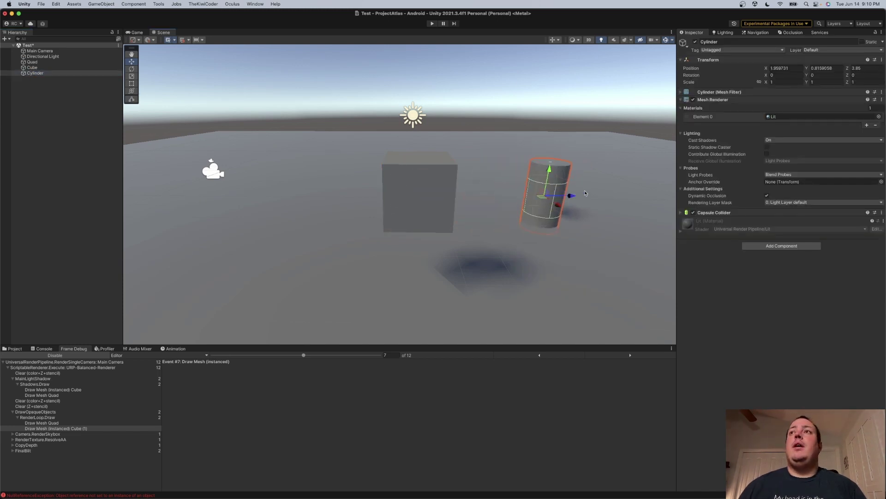
# - Assign New Material to the cylinder's Mesh Renderer and run the scene to check its batching statistics
pyautogui.click(15, 349)
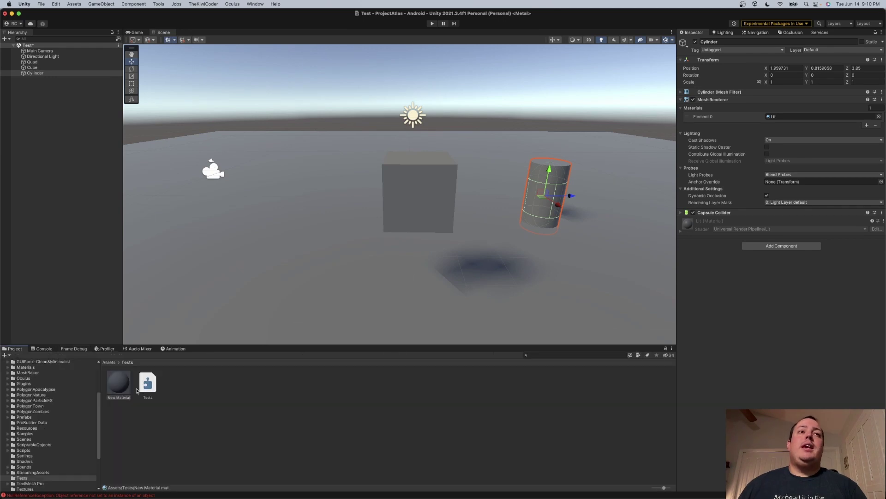
pyautogui.moveTo(119, 382); pyautogui.dragTo(788, 120)
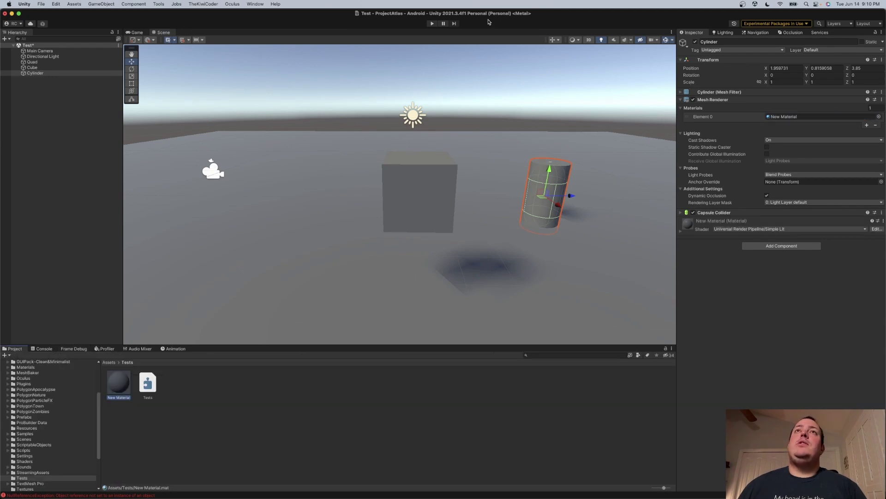
pyautogui.click(432, 24)
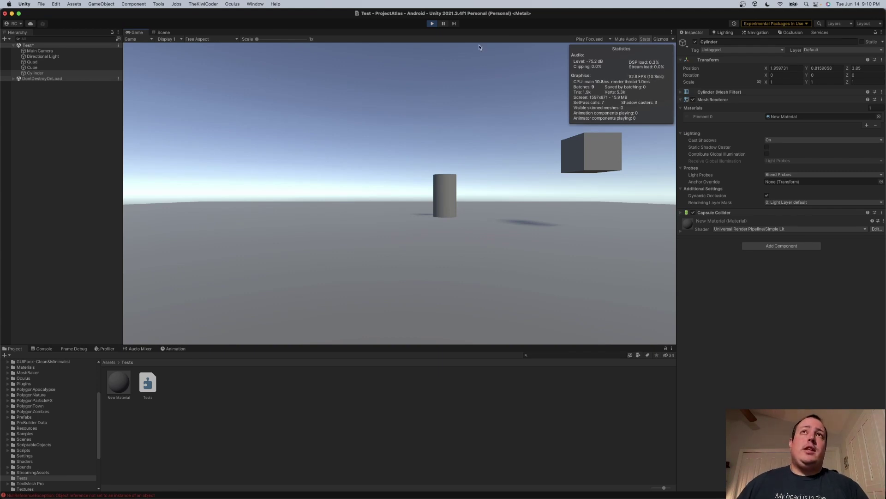
pyautogui.click(432, 23)
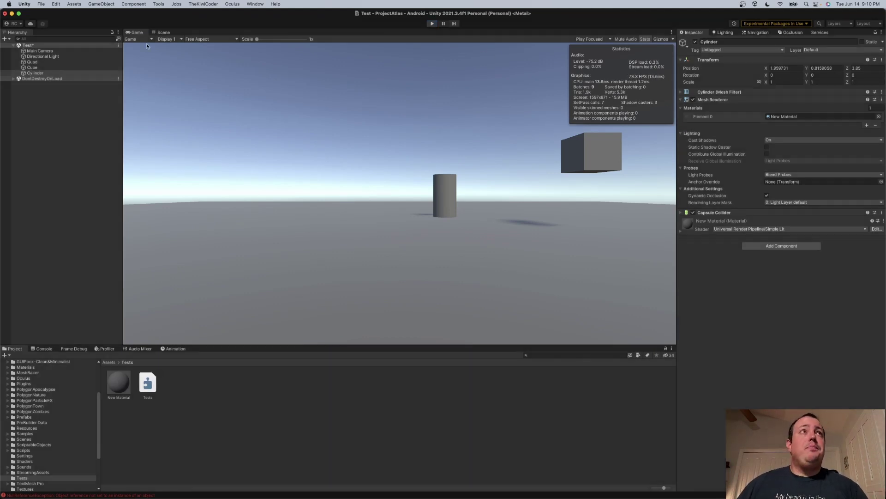
# - Mark the cube and the cylinder as Static and run the scene to check the batching statistics
pyautogui.click(38, 68)
pyautogui.keyDown('shift'); pyautogui.click(36, 73); pyautogui.keyUp('shift')
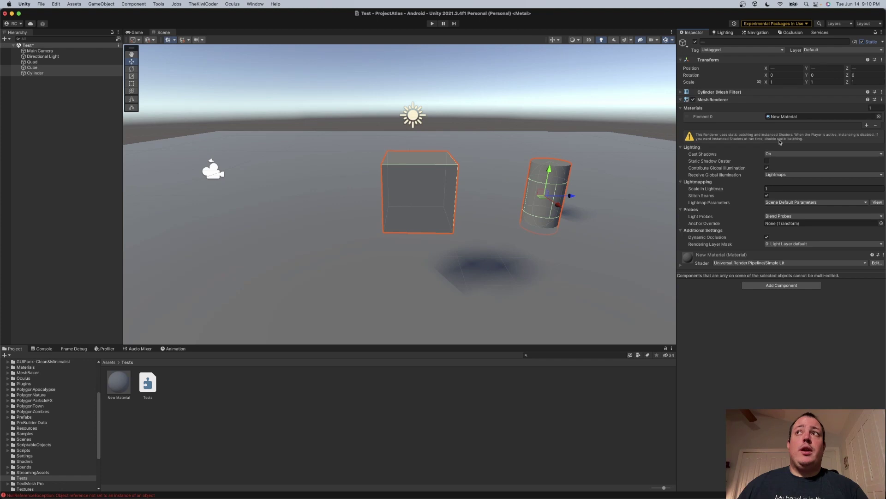
pyautogui.click(433, 24)
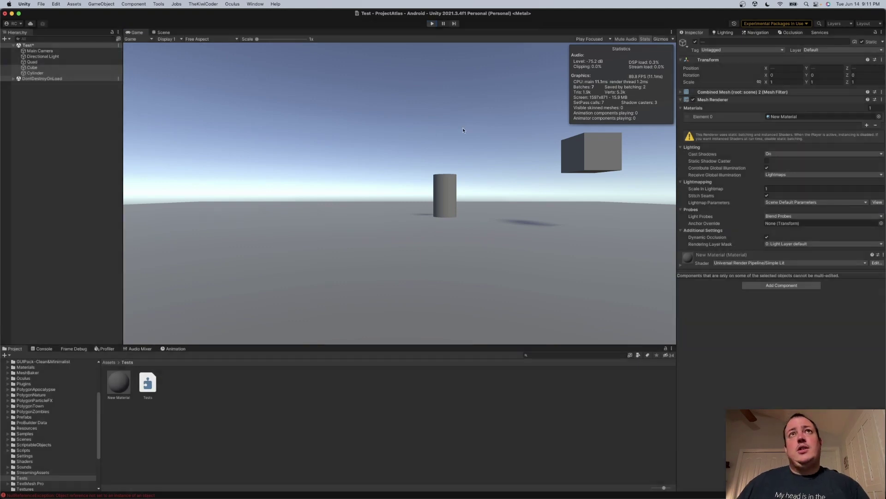
pyautogui.press('super+p')
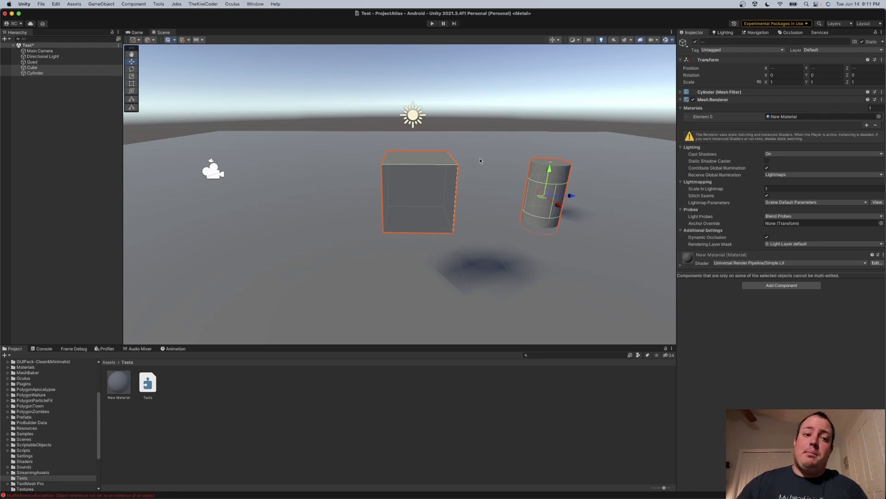
pyautogui.click(468, 93)
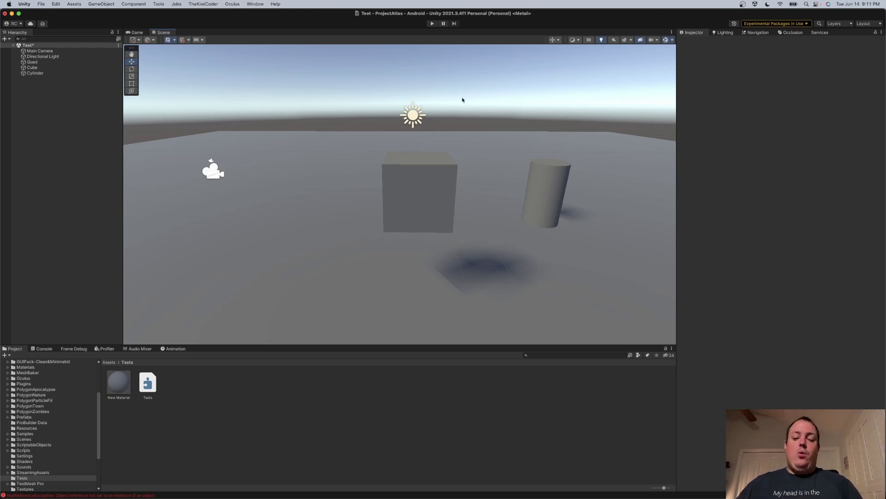
# - Run the scene, move the Main Camera to about X -20.6, away from the cube and cylinder, and check the rendering statistics
pyautogui.click(432, 24)
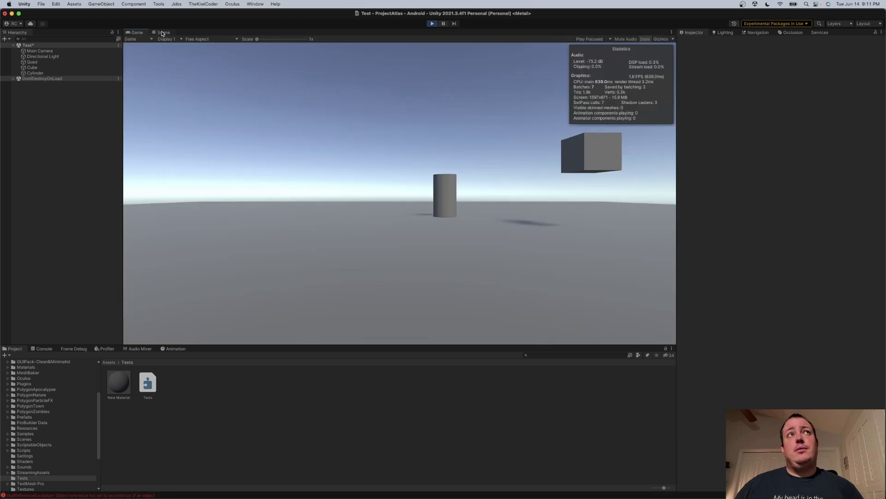
pyautogui.click(163, 32)
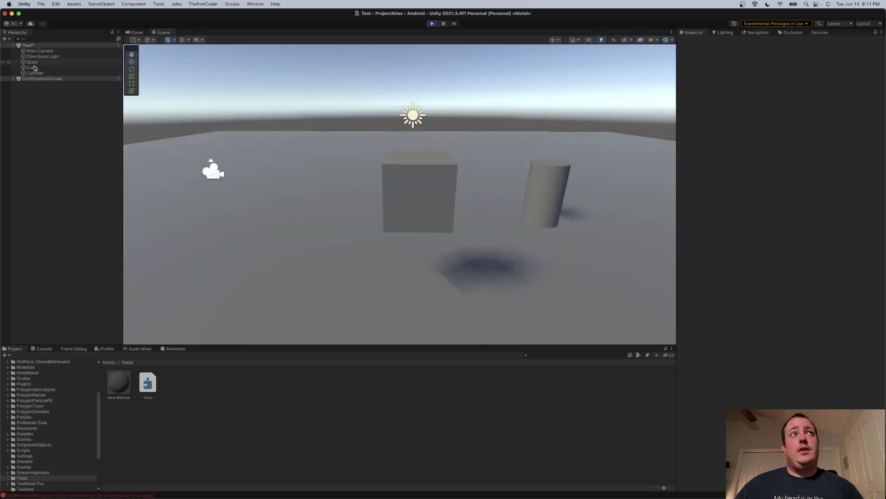
pyautogui.click(44, 51)
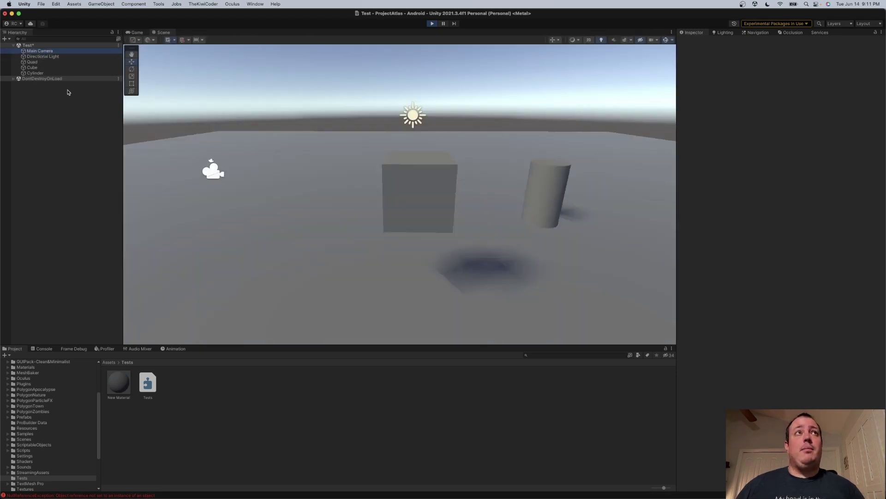
pyautogui.moveTo(193, 177); pyautogui.dragTo(335, 119)
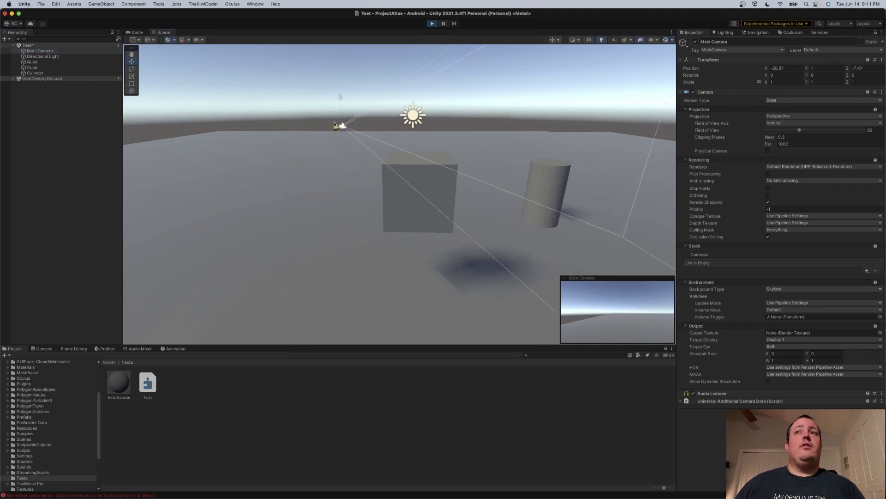
pyautogui.click(134, 33)
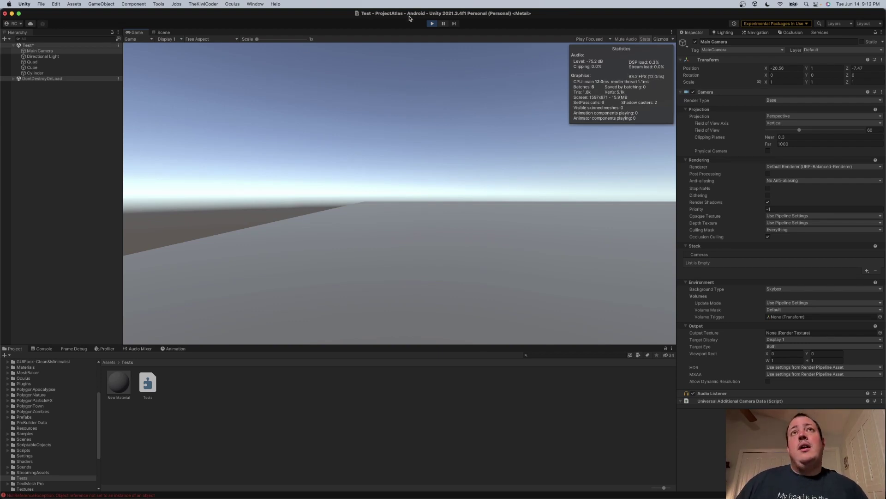
pyautogui.click(432, 24)
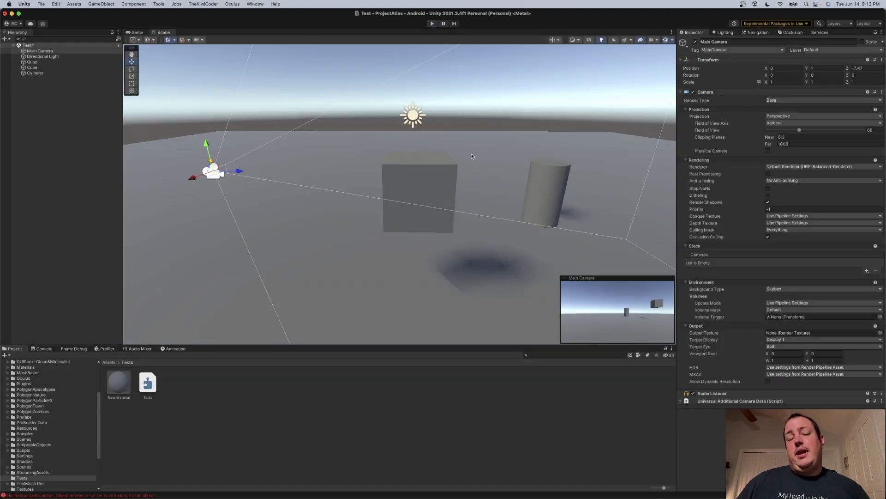
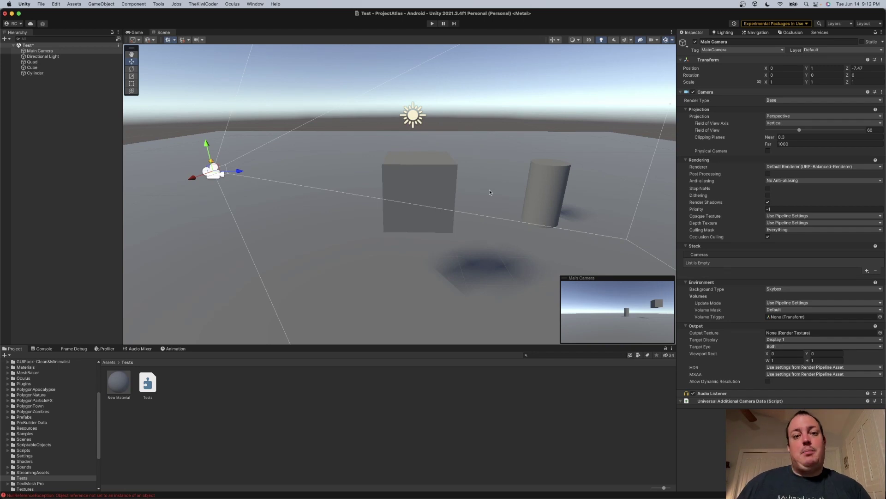
# - Examine the Main Camera's near and far clipping planes and its view frustum around the objects in the scene
pyautogui.click(63, 138)
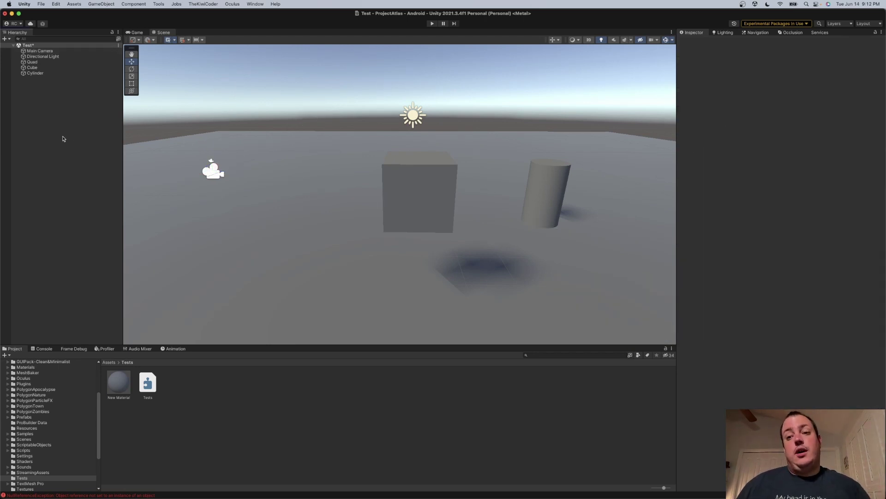
pyautogui.click(43, 51)
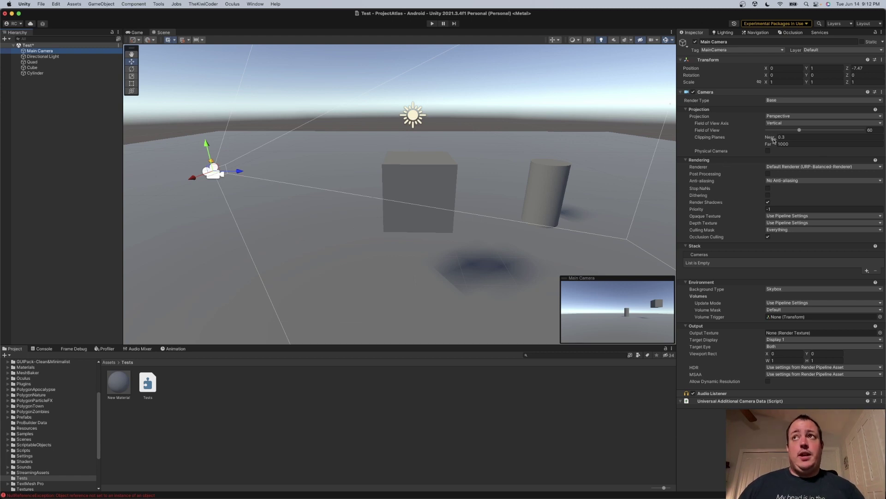
pyautogui.moveTo(768, 144)
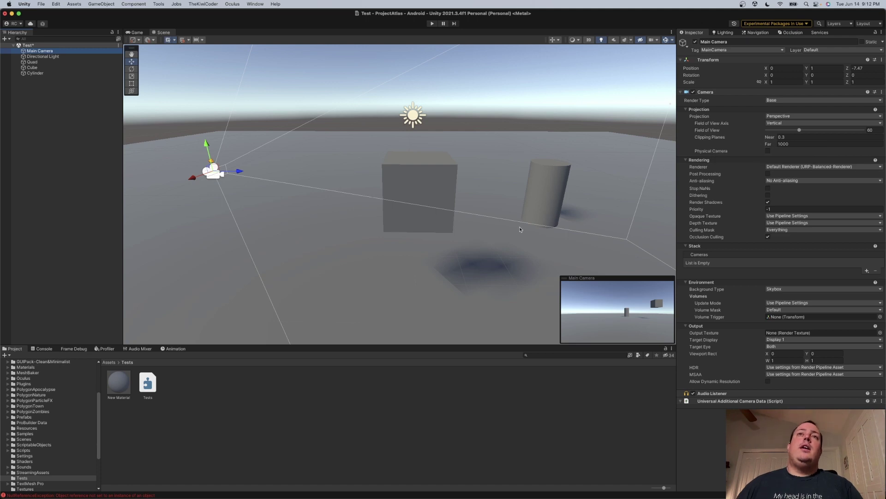
pyautogui.keyDown('alt'); pyautogui.moveTo(392, 219); pyautogui.dragTo(512, 220); pyautogui.keyUp('alt')
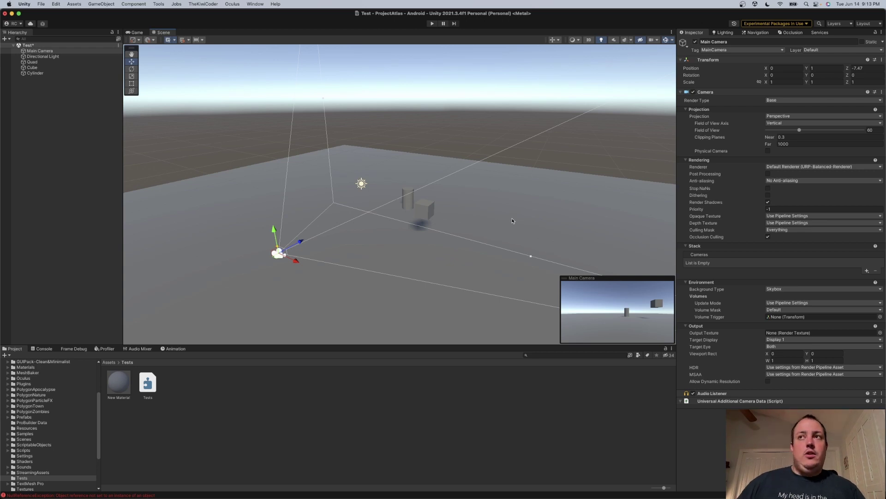
# - Open the Occlusion Culling settings and check the cube's occluder and occludee static flags
pyautogui.click(32, 68)
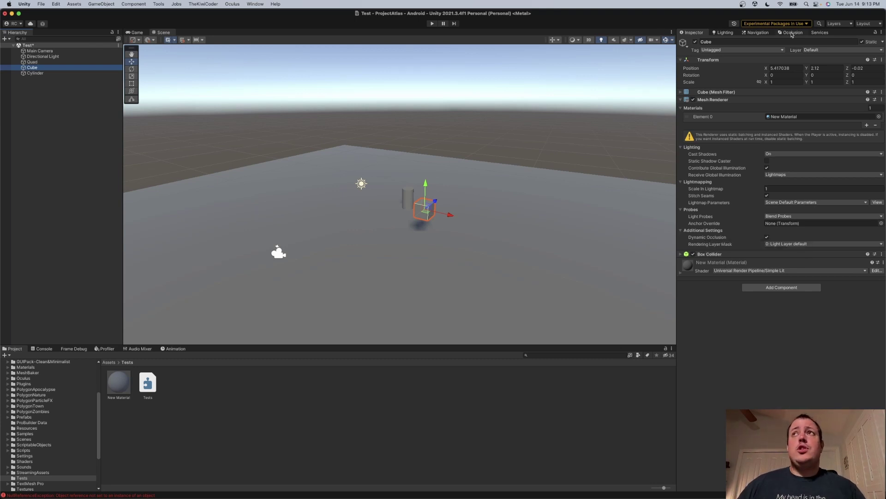
pyautogui.click(791, 33)
pyautogui.click(255, 4)
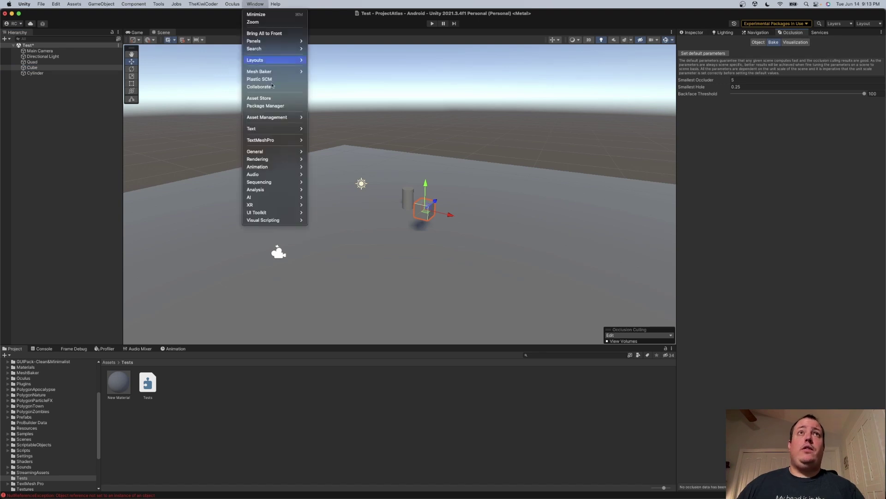
pyautogui.moveTo(273, 160)
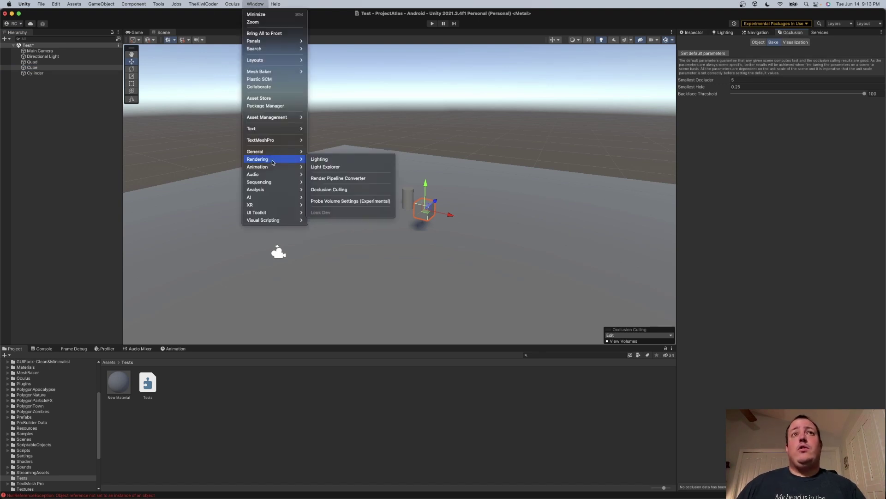
pyautogui.click(341, 189)
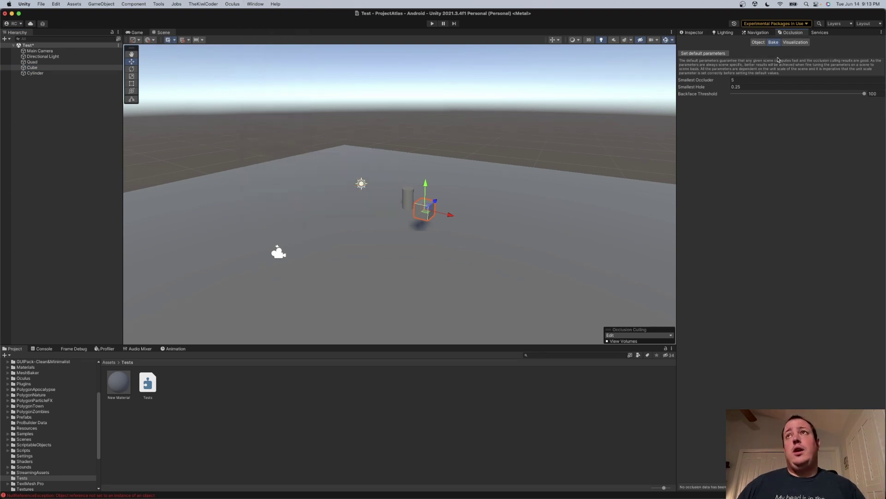
pyautogui.click(758, 43)
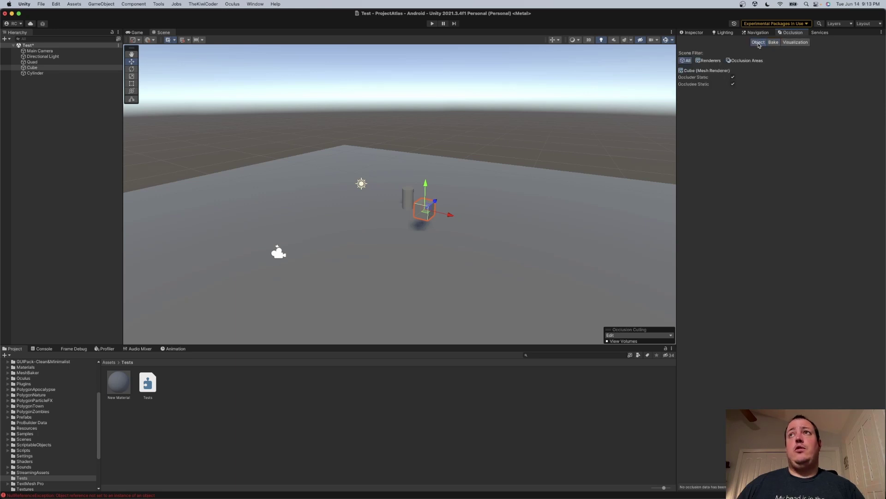
# - In the occlusion bake parameters, set Smallest Occluder to 2 and Smallest Hole to 0.2
pyautogui.click(773, 42)
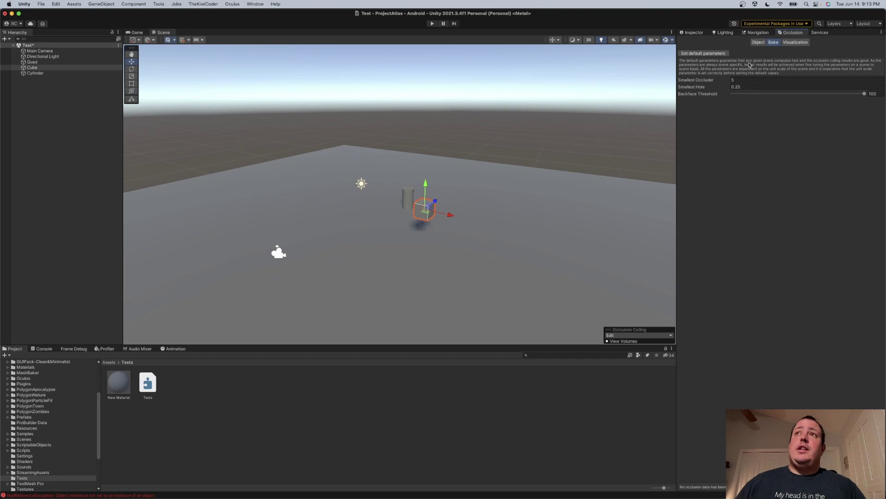
pyautogui.click(704, 81)
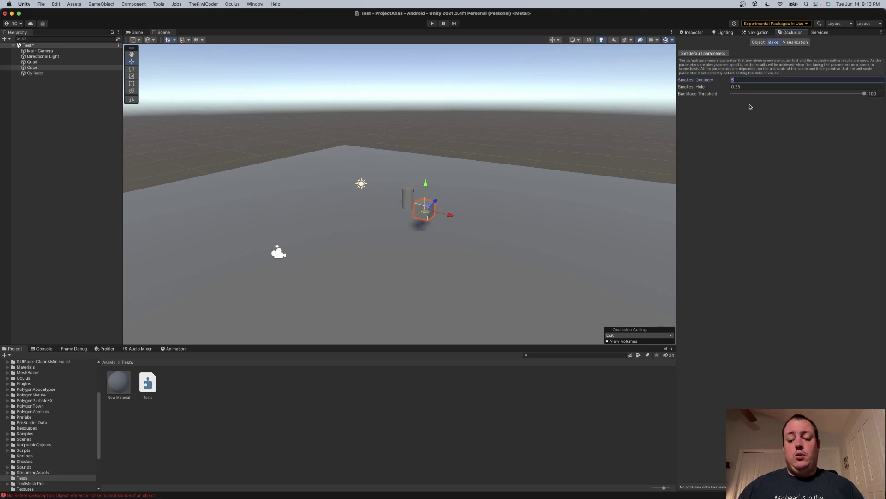
pyautogui.write('2')
pyautogui.press('Tab')
pyautogui.write('0.')
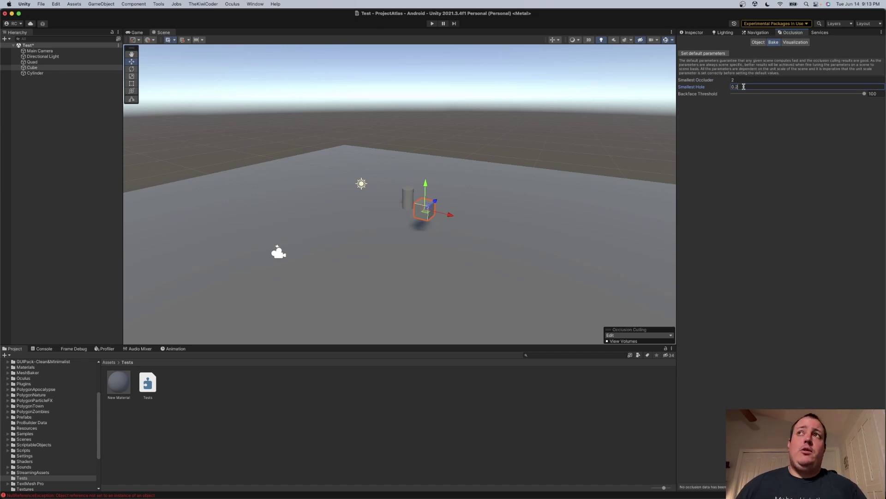
# - Move the Main Camera farther away from the cube and cylinder and bake the scene's occlusion data
pyautogui.click(789, 45)
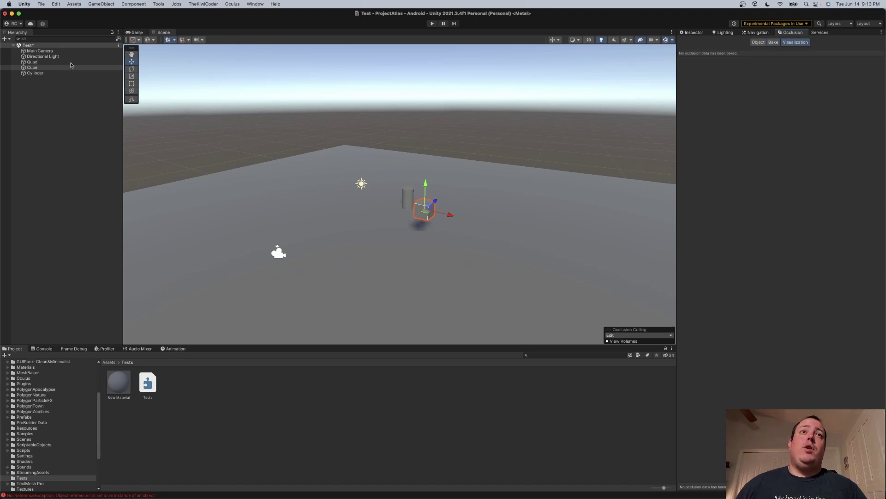
pyautogui.click(40, 52)
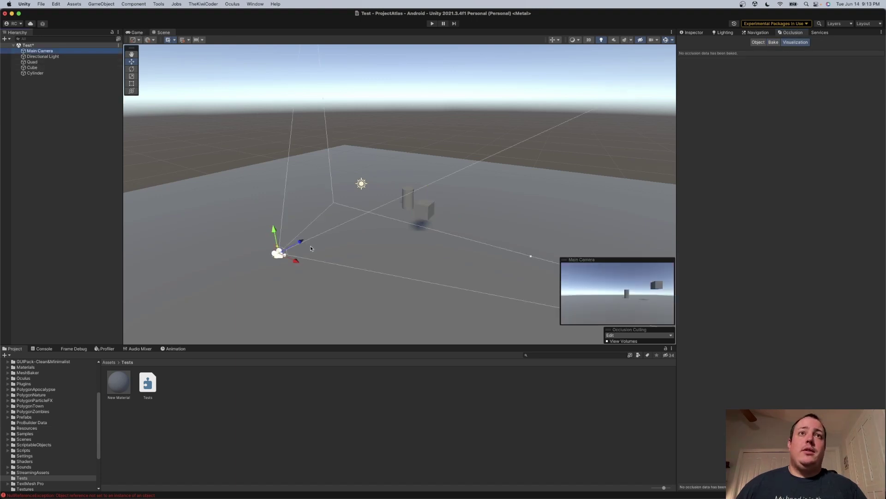
pyautogui.moveTo(278, 252); pyautogui.dragTo(232, 277)
pyautogui.click(773, 42)
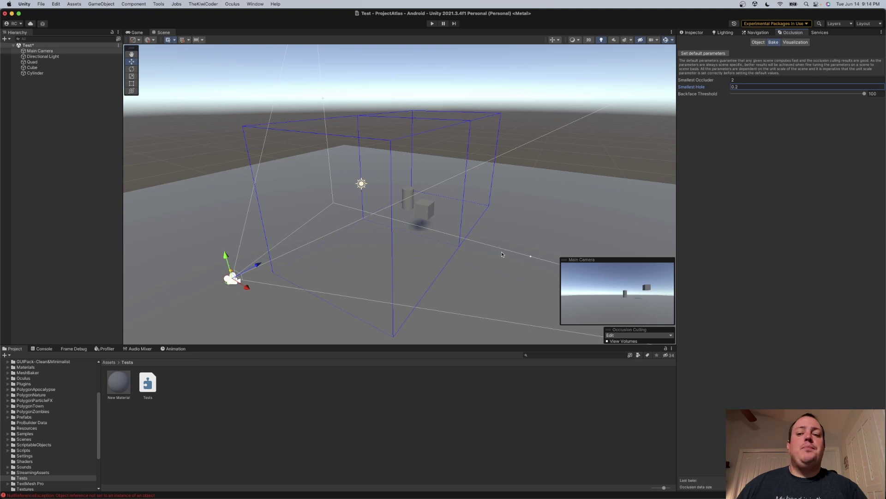
# - Visualize the baked occlusion culling and reposition the Main Camera in front of the cube and cylinder to examine the camera volumes
pyautogui.click(140, 33)
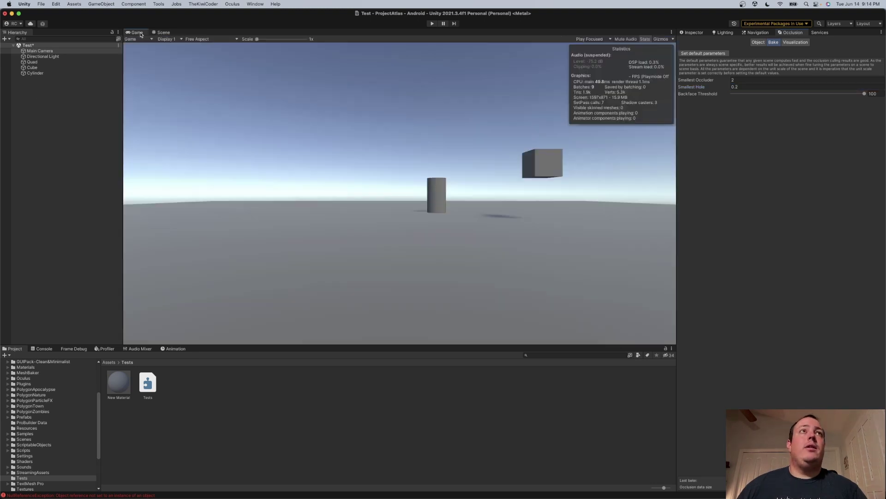
pyautogui.click(162, 32)
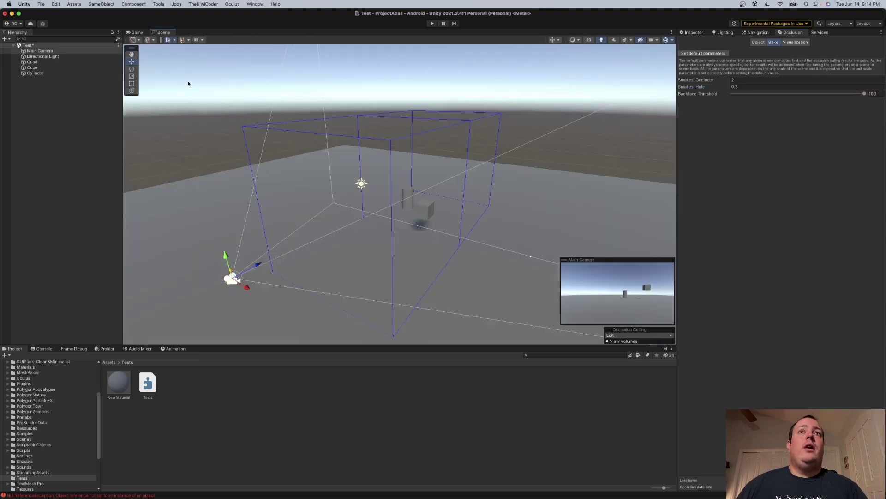
pyautogui.click(33, 51)
pyautogui.moveTo(247, 287); pyautogui.dragTo(210, 293)
pyautogui.click(796, 42)
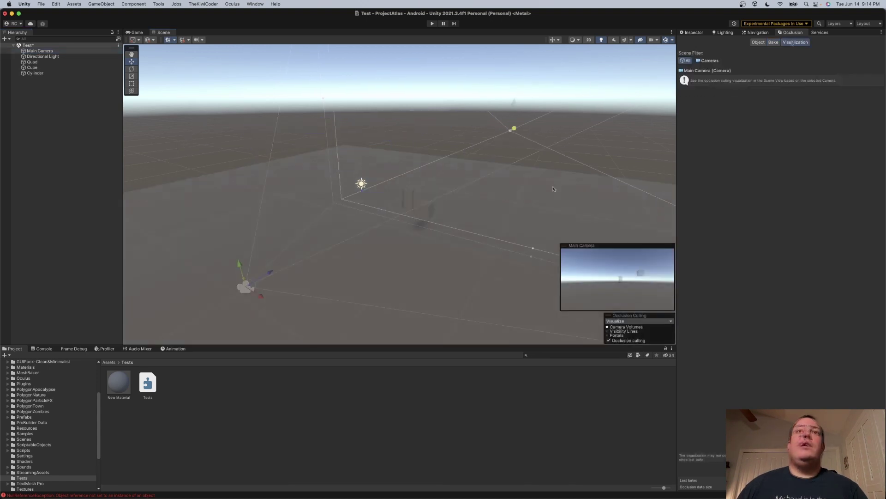
pyautogui.moveTo(554, 189); pyautogui.dragTo(370, 243)
pyautogui.scroll(2, 406, 230)
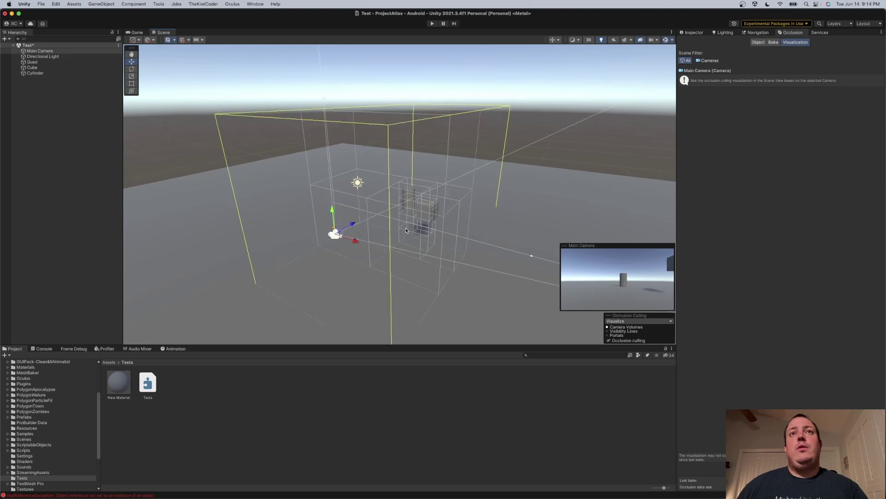
pyautogui.scroll(4, 406, 231)
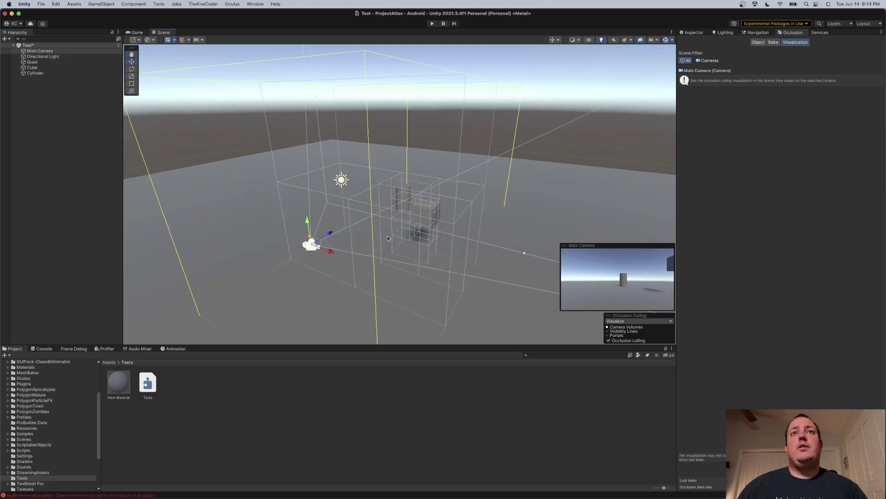
pyautogui.moveTo(329, 234); pyautogui.dragTo(277, 282)
pyautogui.press('s')
pyautogui.moveTo(284, 261); pyautogui.dragTo(279, 269, button='right')
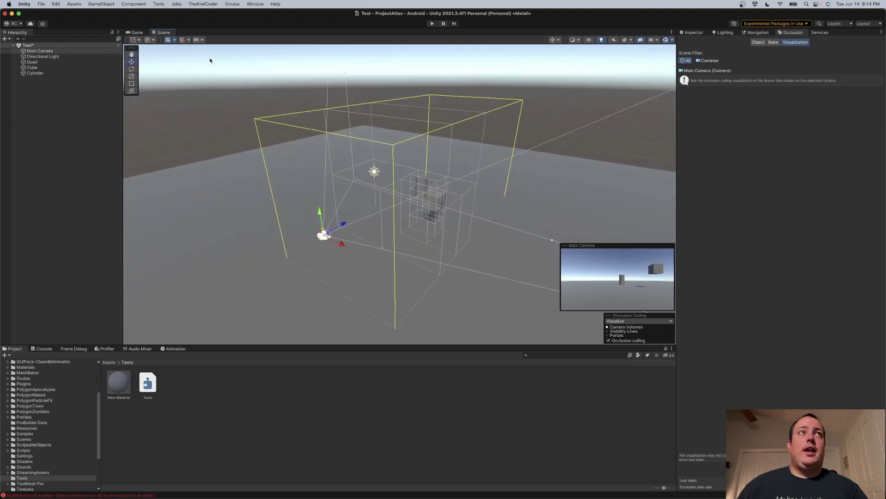
# - Create an empty object at the root of the scene and name it Occluder
pyautogui.rightClick(39, 124)
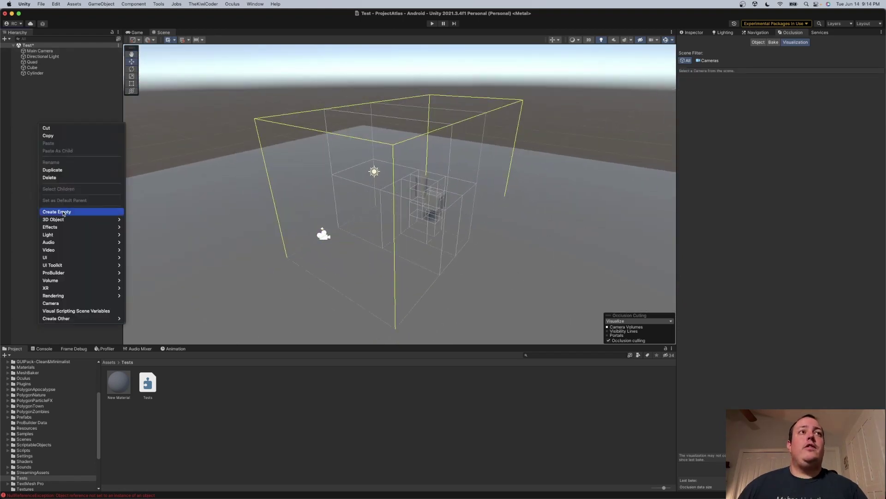
pyautogui.click(63, 212)
pyautogui.write('Occluder')
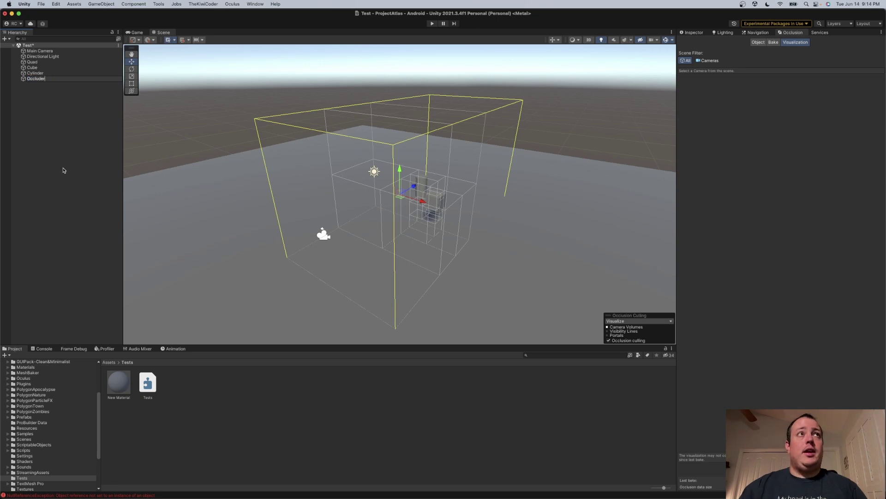
pyautogui.press('Return')
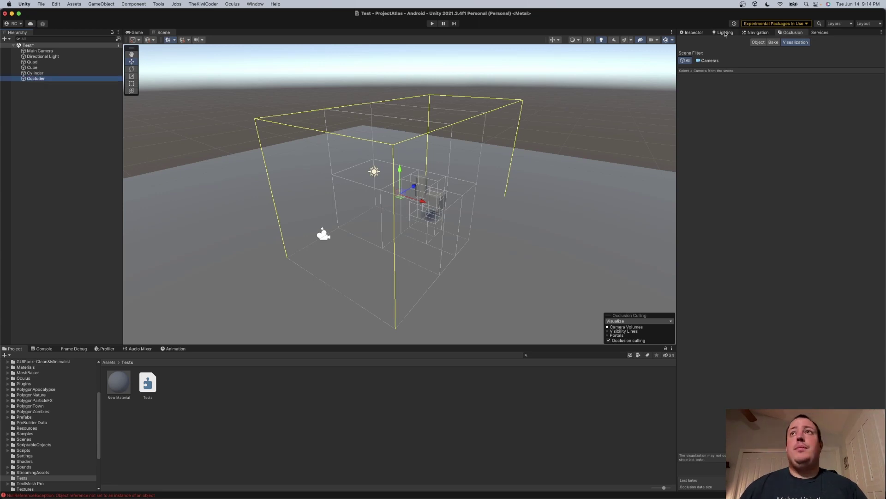
# - Add an Occlusion Area component to the Occluder object
pyautogui.click(694, 33)
pyautogui.click(778, 96)
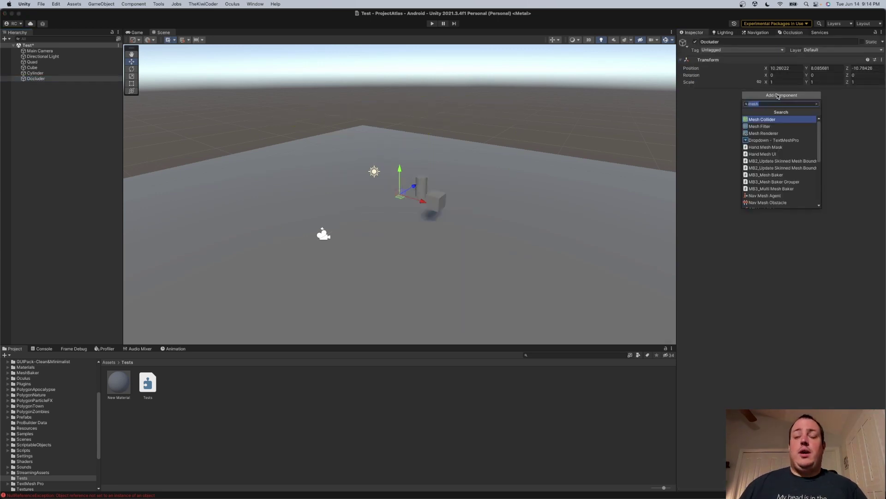
pyautogui.write('occlu')
pyautogui.press('Return')
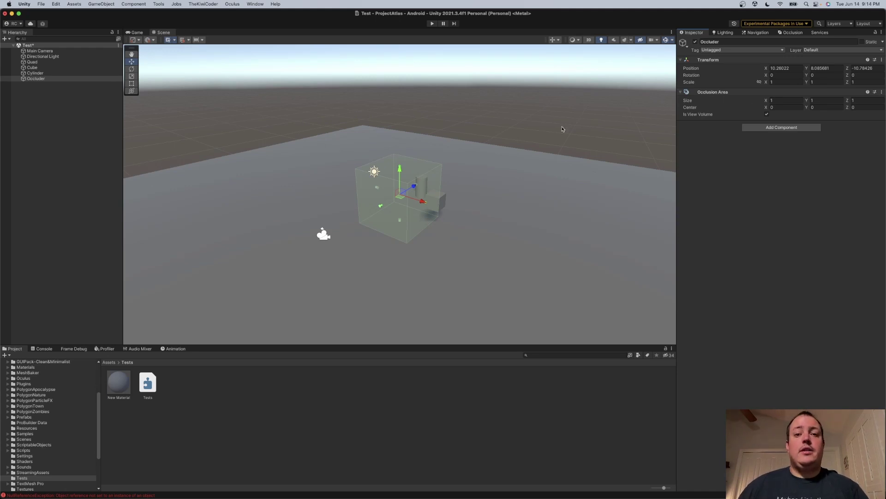
# - Move the Occluder to about Y 7.24, Z -7.04 and stretch its occlusion area to about 14.9 along X
pyautogui.moveTo(549, 134); pyautogui.dragTo(484, 163, button='right')
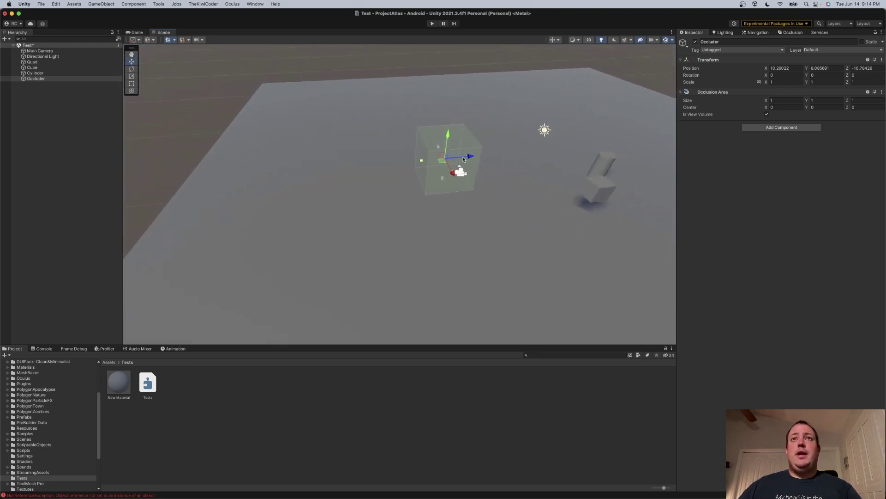
pyautogui.moveTo(483, 163); pyautogui.dragTo(633, 152)
pyautogui.moveTo(633, 153); pyautogui.dragTo(492, 75, button='right')
pyautogui.moveTo(491, 75); pyautogui.dragTo(237, 116)
pyautogui.moveTo(496, 131); pyautogui.dragTo(609, 135)
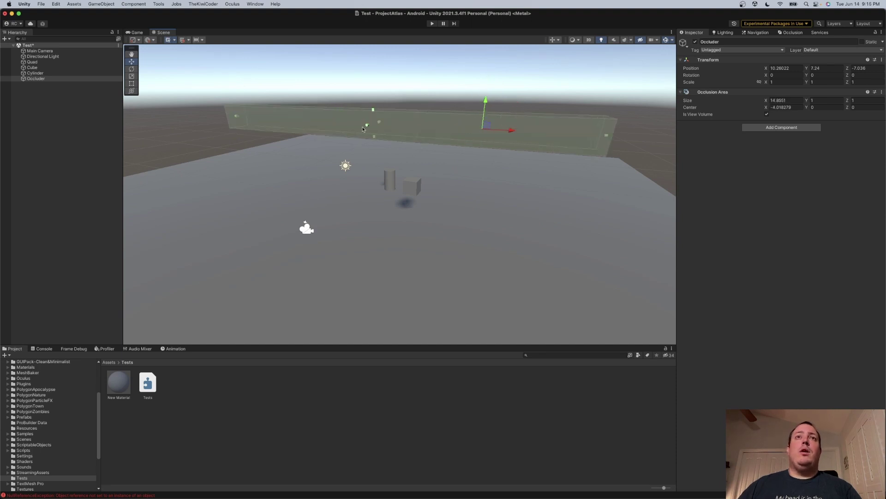
# - Extend the occlusion area to about 7.3 along Z and about 3.9 along Y
pyautogui.moveTo(368, 127); pyautogui.dragTo(351, 217)
pyautogui.moveTo(351, 217); pyautogui.dragTo(339, 164, button='right')
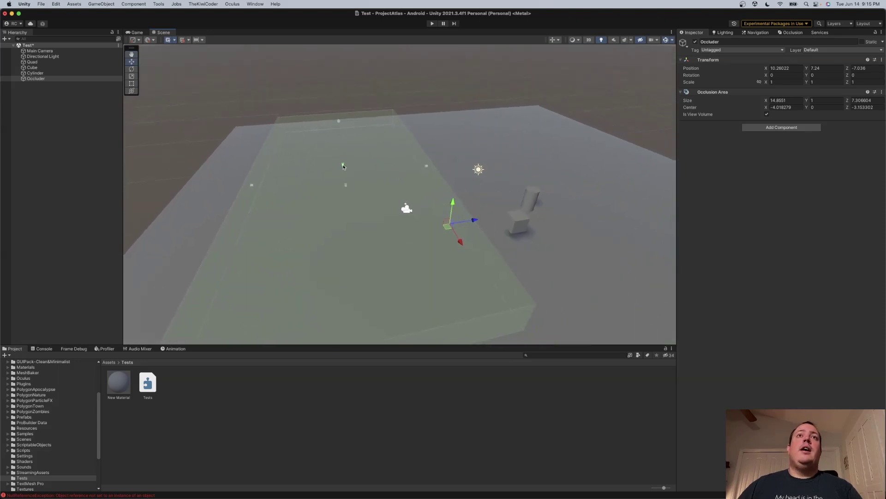
pyautogui.moveTo(344, 166); pyautogui.dragTo(350, 88)
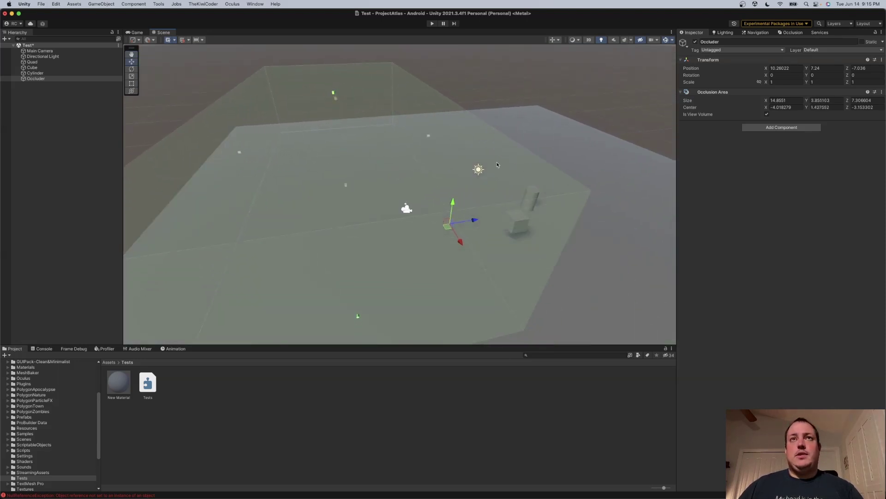
# - Move the Occluder to about X 6.31, Y 0.37, Z 2.9 and widen its area along Z to enclose the cylinder
pyautogui.moveTo(496, 165); pyautogui.dragTo(369, 162, button='right')
pyautogui.moveTo(309, 165); pyautogui.dragTo(419, 302)
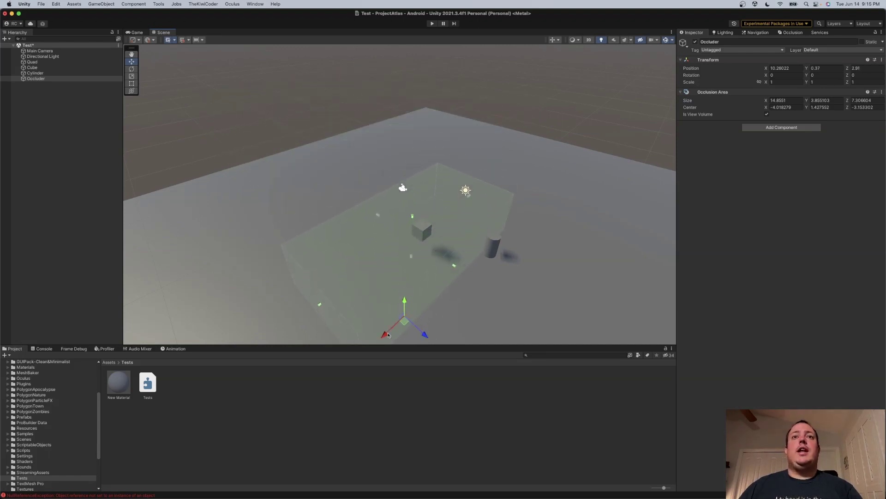
pyautogui.moveTo(388, 335); pyautogui.dragTo(428, 292)
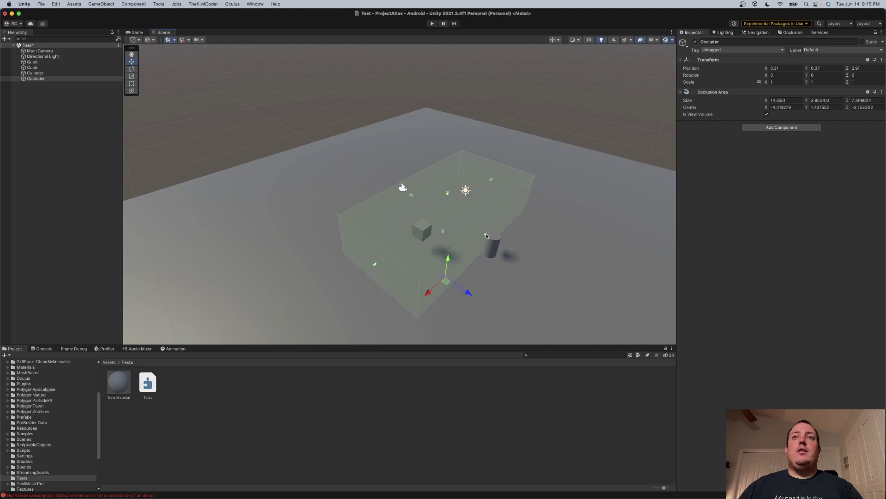
# - Visualize the scene's occlusion culling cells, test the scene in play mode, and compare the cells with the Occluder's area
pyautogui.click(792, 32)
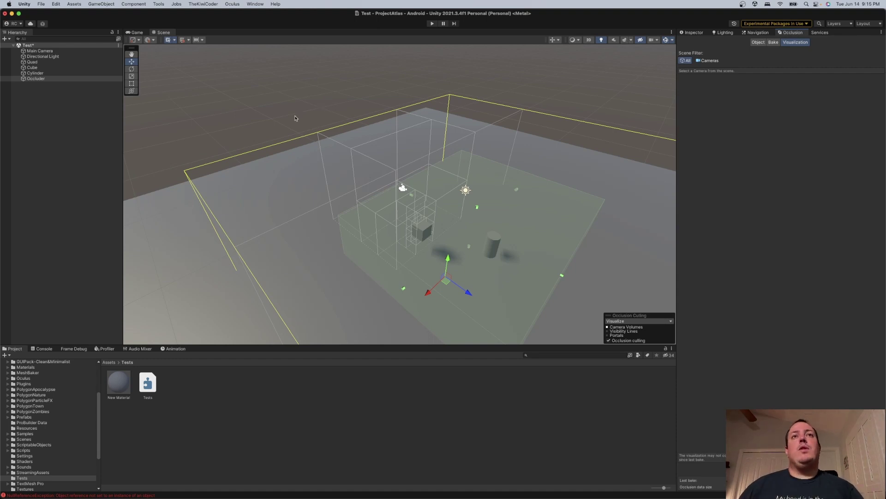
pyautogui.keyDown('alt'); pyautogui.moveTo(295, 118); pyautogui.dragTo(169, 94); pyautogui.keyUp('alt')
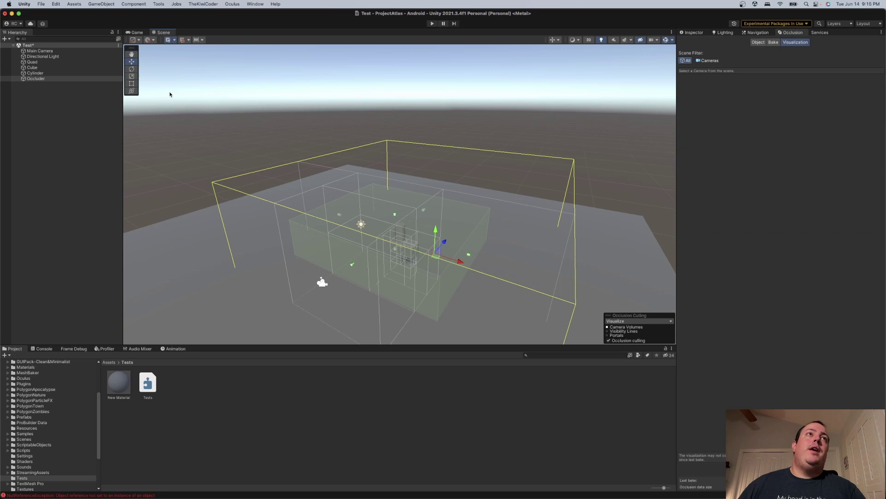
pyautogui.click(67, 109)
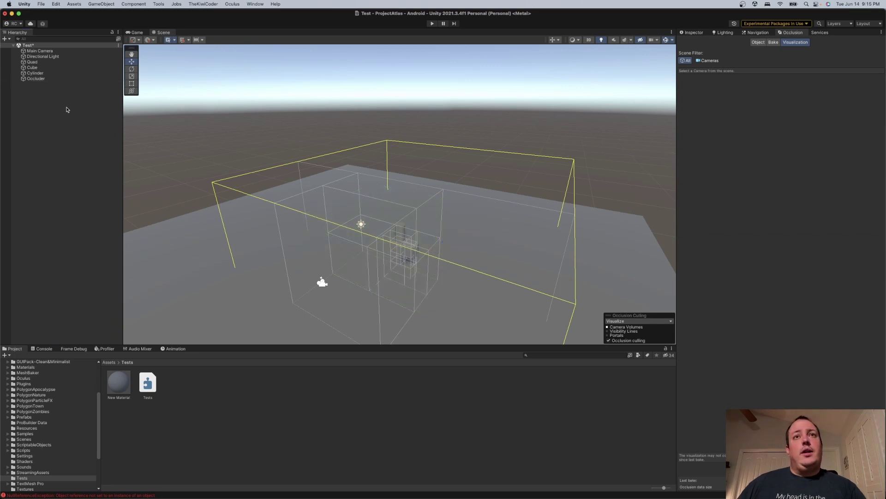
pyautogui.click(431, 23)
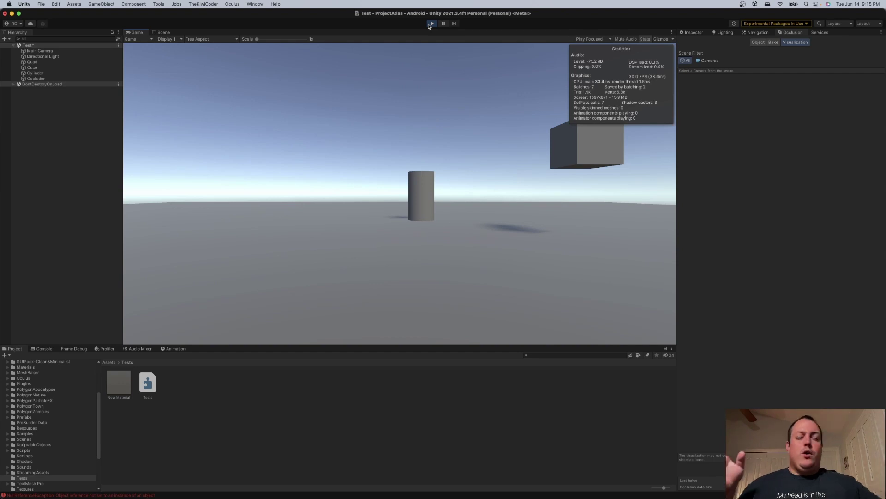
pyautogui.click(429, 24)
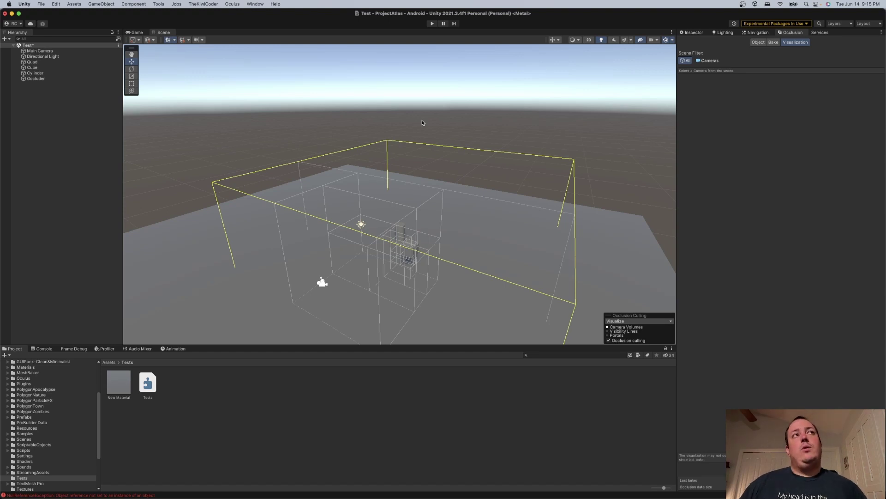
pyautogui.click(30, 80)
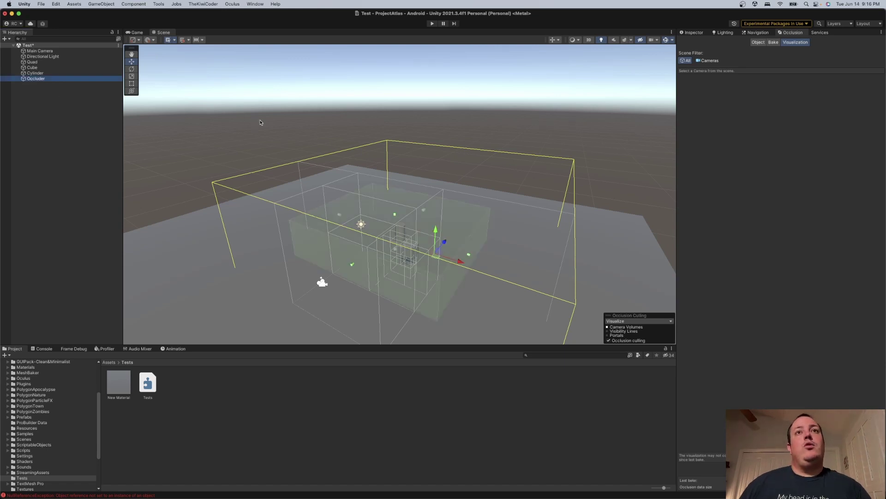
pyautogui.moveTo(262, 123); pyautogui.dragTo(257, 131, button='right')
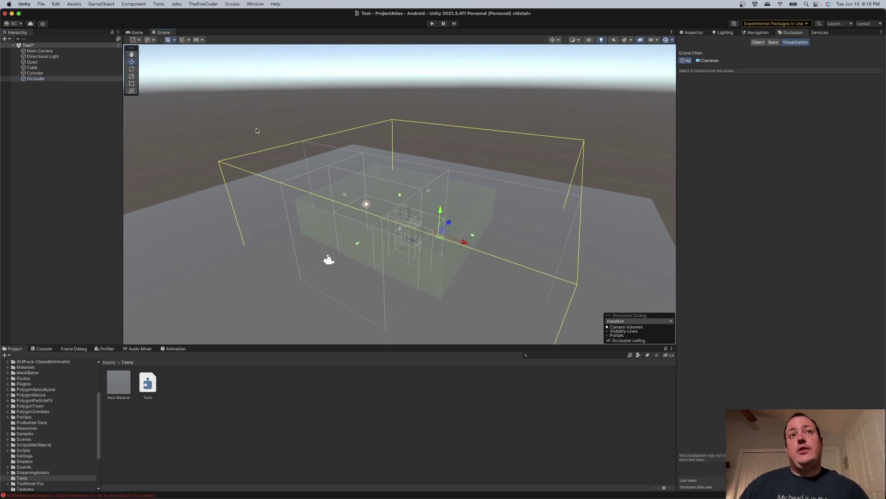
# - Review which static flags, including Occluder Static and Occludee Static, are enabled on the Cube
pyautogui.click(691, 33)
pyautogui.click(46, 68)
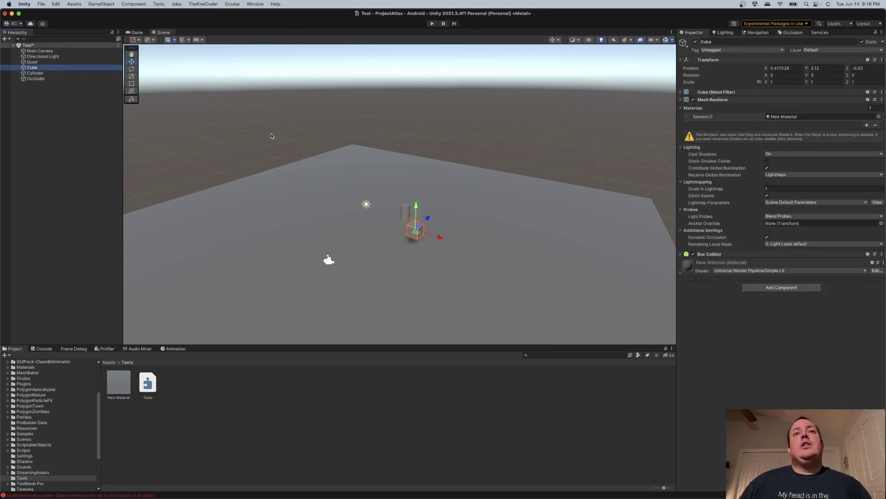
pyautogui.click(883, 42)
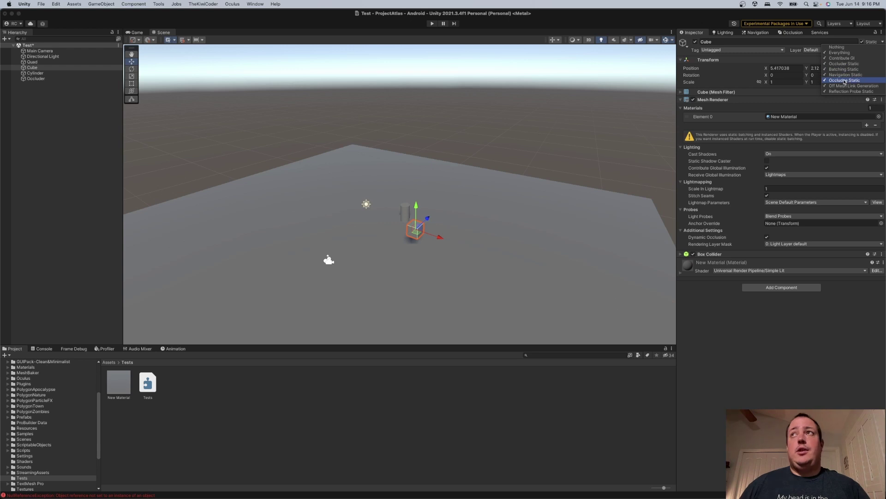
pyautogui.click(744, 367)
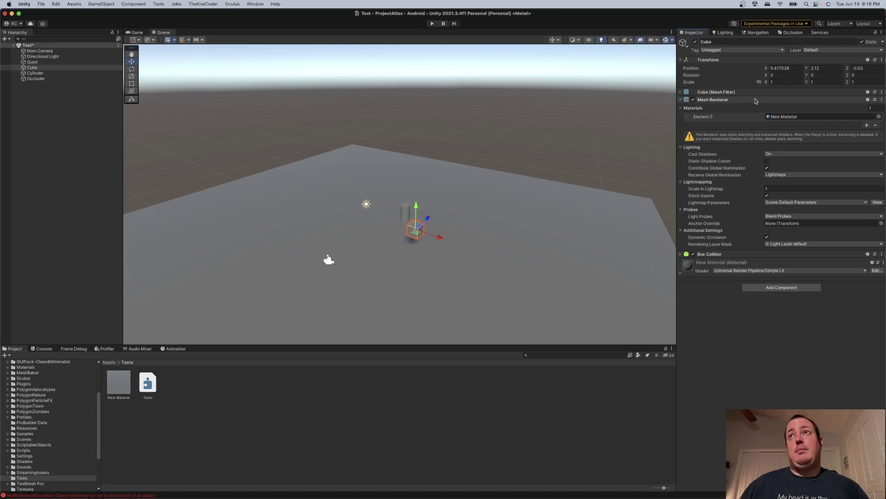
# - Scale the Cube into a wall with X 10, Y 10 and Z 2
pyautogui.click(779, 82)
pyautogui.write('10')
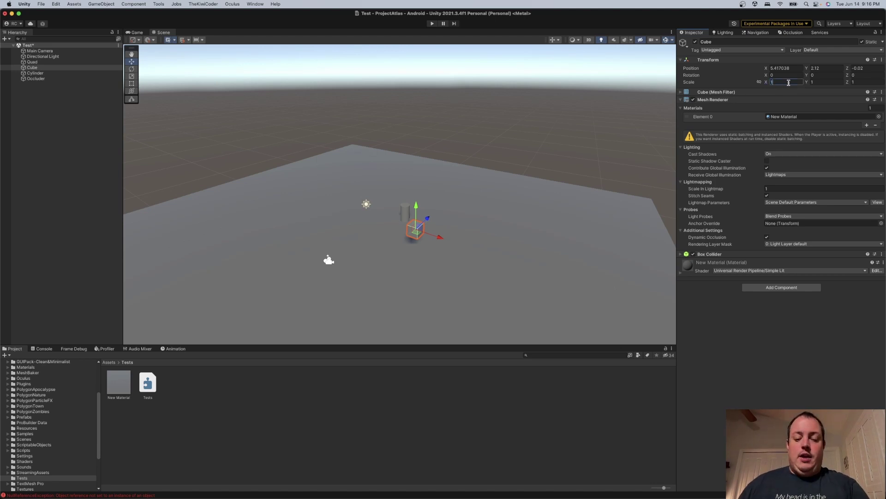
pyautogui.click(855, 82)
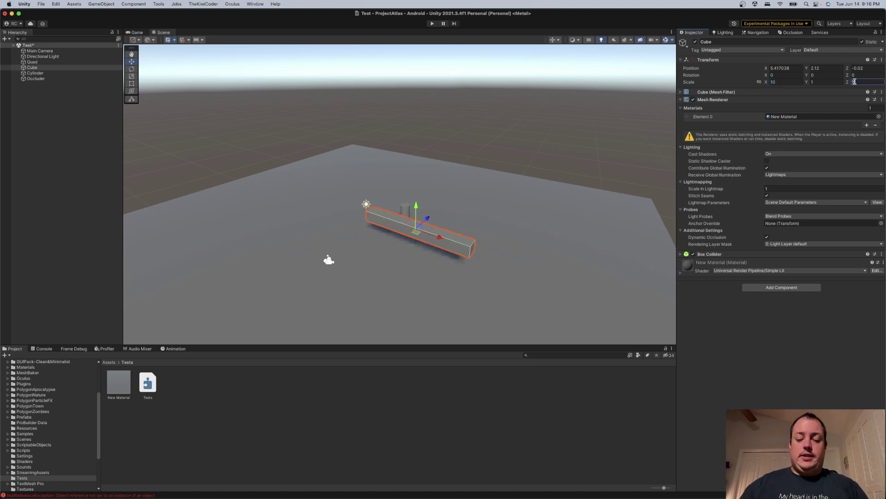
pyautogui.write('10')
pyautogui.press('BackSpace')
pyautogui.press('BackSpace')
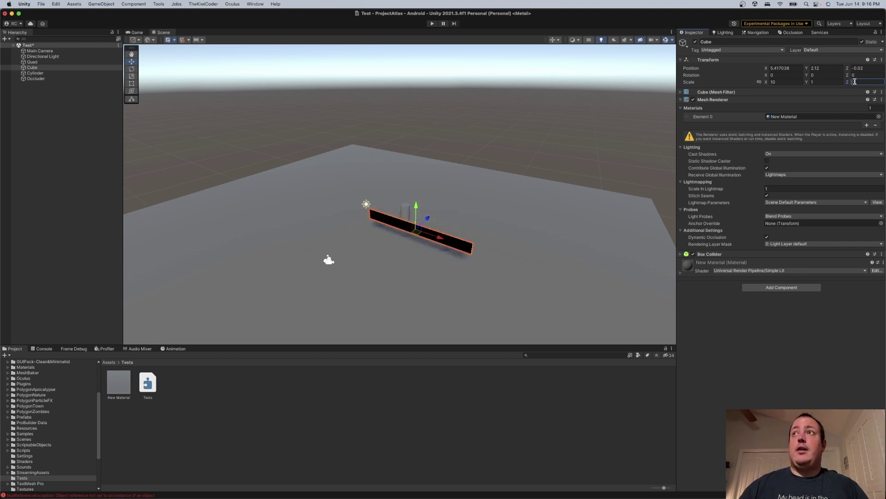
pyautogui.write('2')
pyautogui.click(838, 82)
pyautogui.write('10')
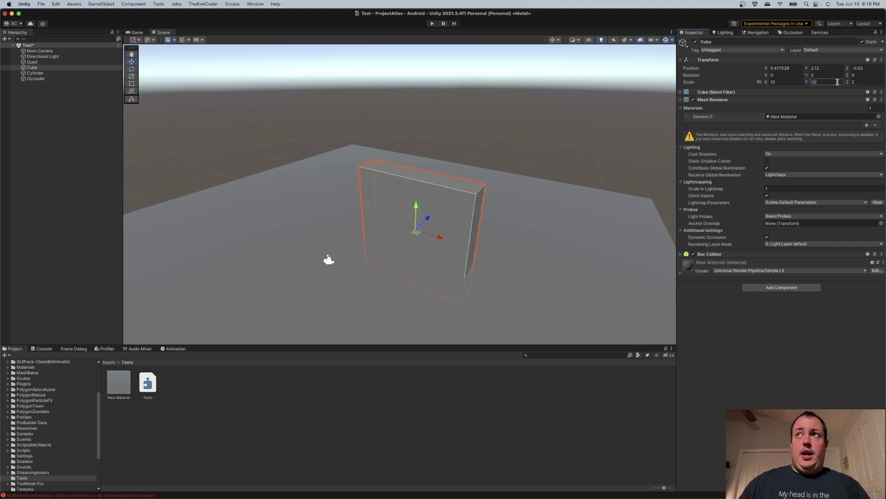
# - Lower the Cylinder behind the wall to about Y 0.82
pyautogui.keyDown('alt'); pyautogui.moveTo(470, 165); pyautogui.dragTo(296, 166); pyautogui.keyUp('alt')
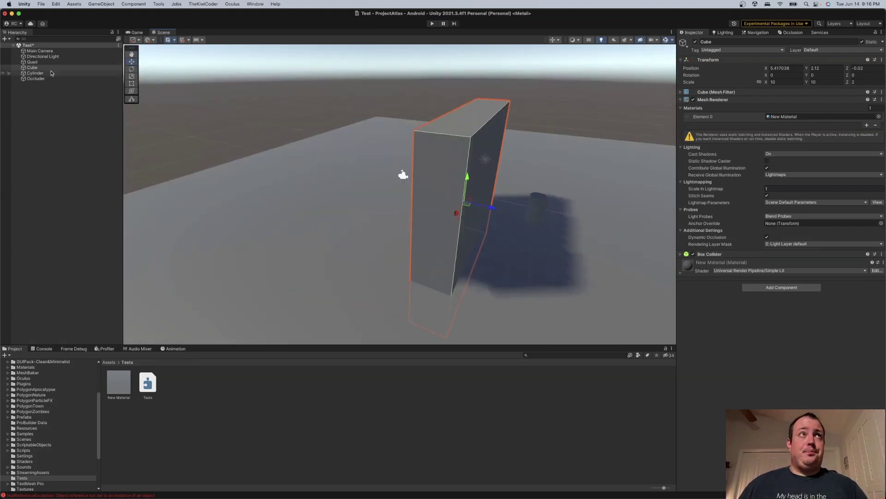
pyautogui.click(35, 73)
pyautogui.moveTo(534, 224); pyautogui.dragTo(532, 256)
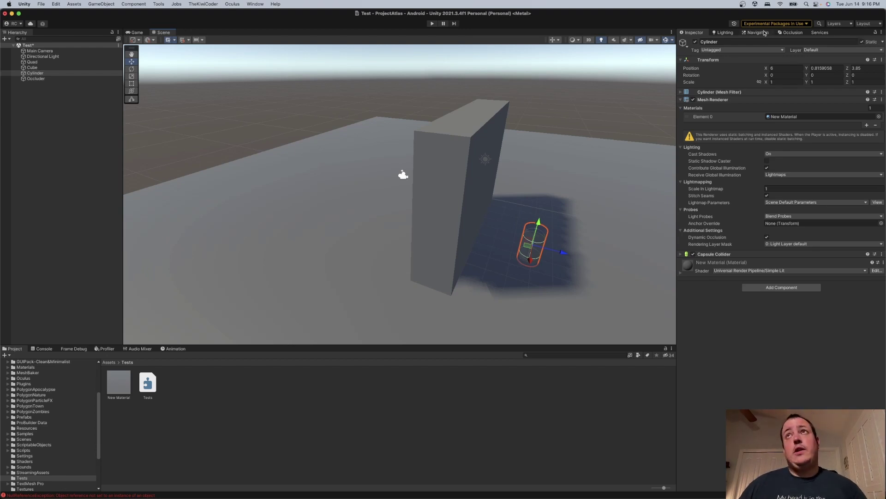
# - Show the occlusion bake settings, then test the wall's occlusion of the Cylinder in play mode and stop it
pyautogui.click(790, 32)
pyautogui.click(773, 42)
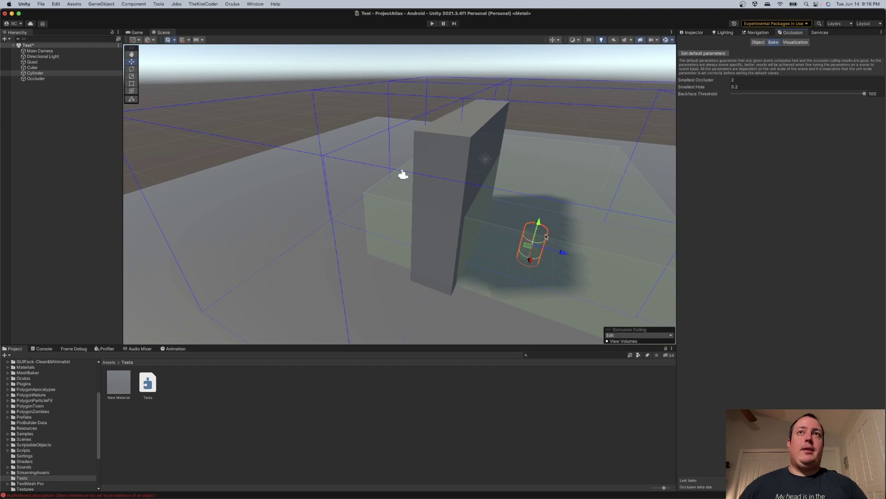
pyautogui.click(432, 23)
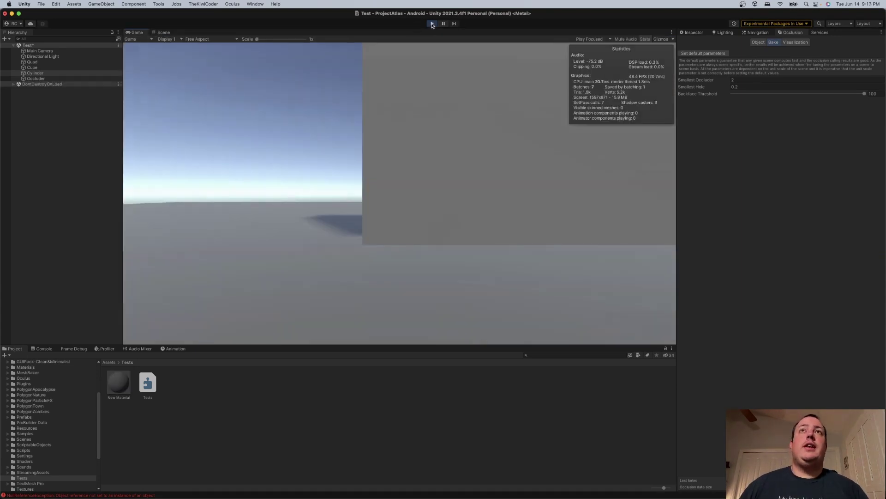
pyautogui.click(432, 24)
# - Examine the occlusion visualization around the wall with the Main Camera, Occluder and Cylinder selected in turn
pyautogui.keyDown('alt'); pyautogui.moveTo(420, 116); pyautogui.dragTo(164, 193); pyautogui.keyUp('alt')
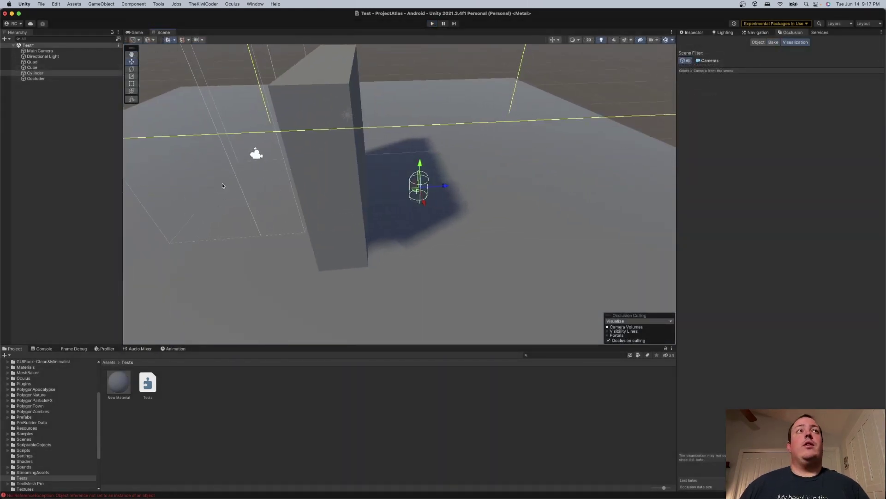
pyautogui.keyDown('alt'); pyautogui.moveTo(354, 139); pyautogui.dragTo(370, 158); pyautogui.keyUp('alt')
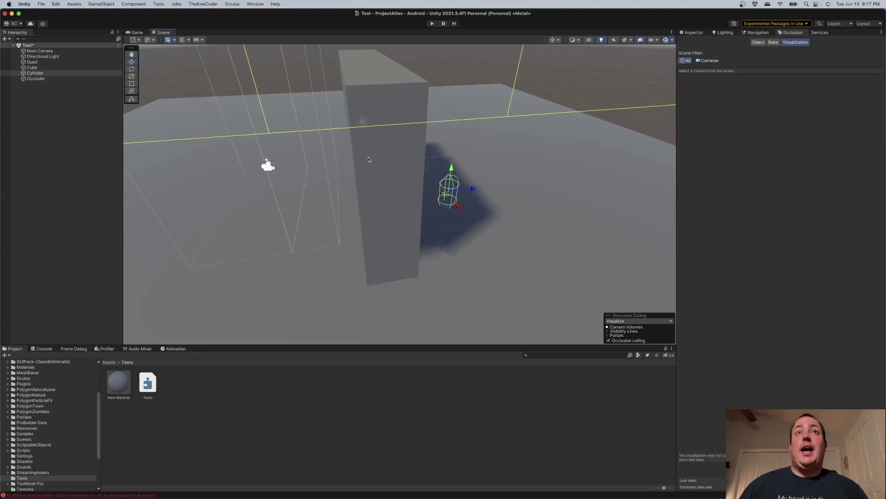
pyautogui.click(40, 51)
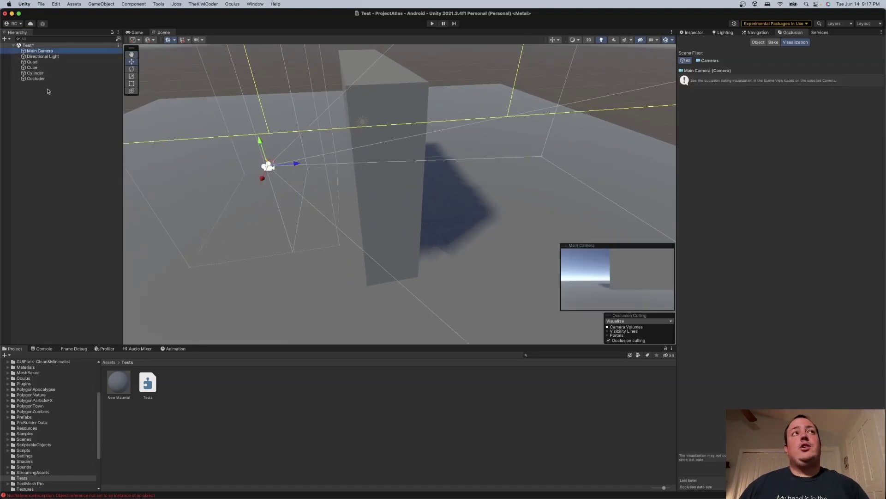
pyautogui.click(35, 78)
pyautogui.click(35, 73)
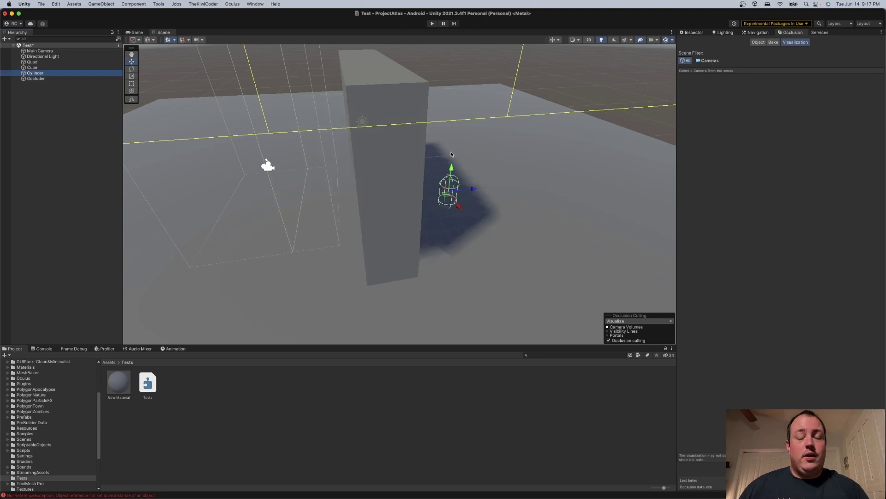
pyautogui.moveTo(422, 206); pyautogui.dragTo(419, 189, button='right')
pyautogui.press('s')
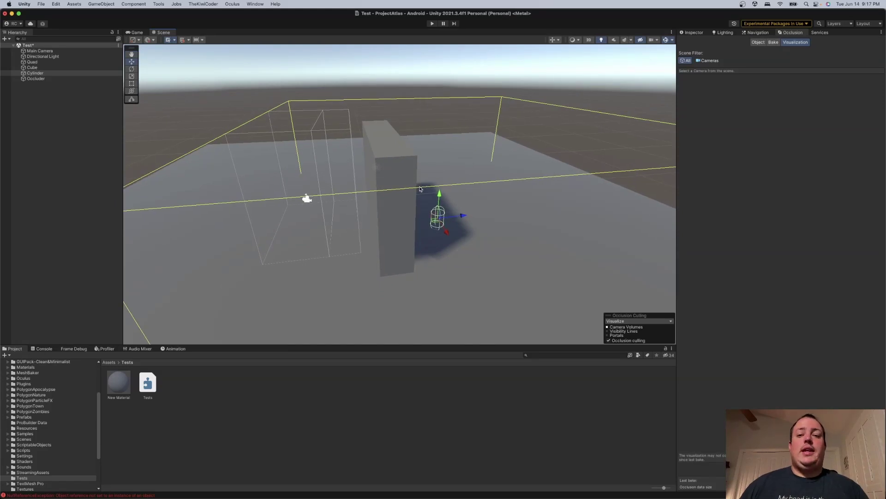
# - Review the Smallest Occluder bake parameter against the wall and return to the occlusion visualization
pyautogui.click(579, 40)
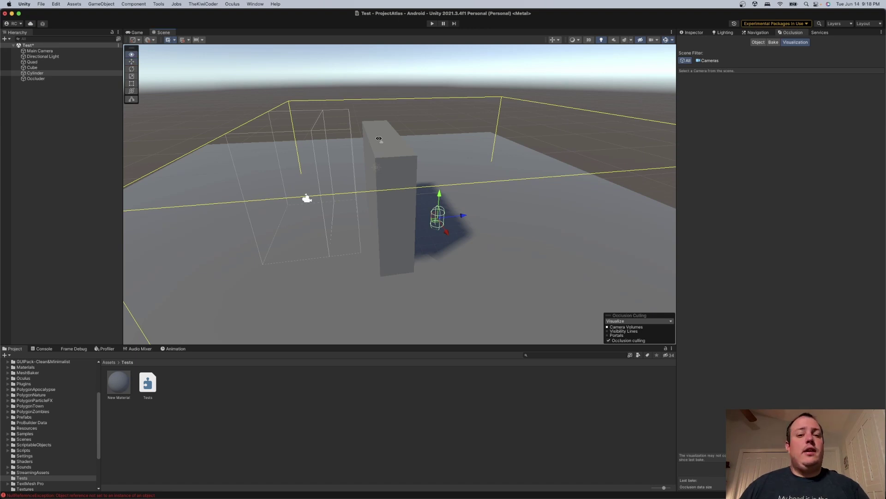
pyautogui.keyDown('alt'); pyautogui.moveTo(377, 140); pyautogui.dragTo(383, 133); pyautogui.keyUp('alt')
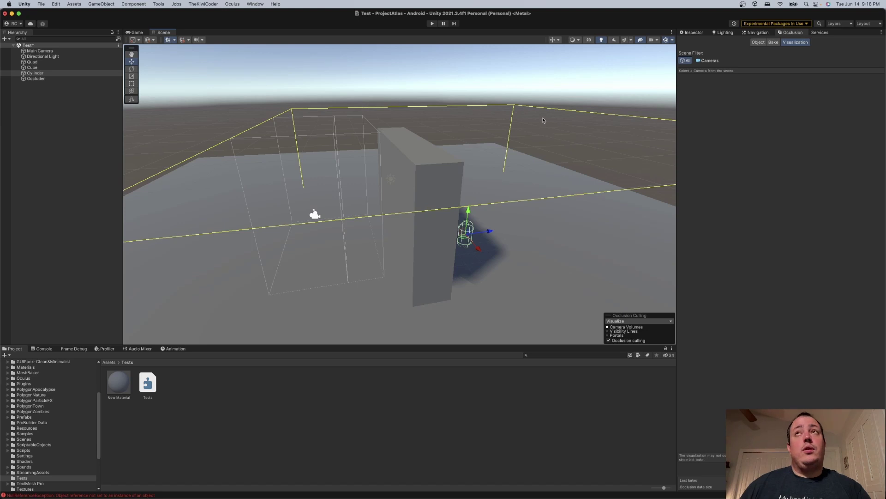
pyautogui.click(773, 42)
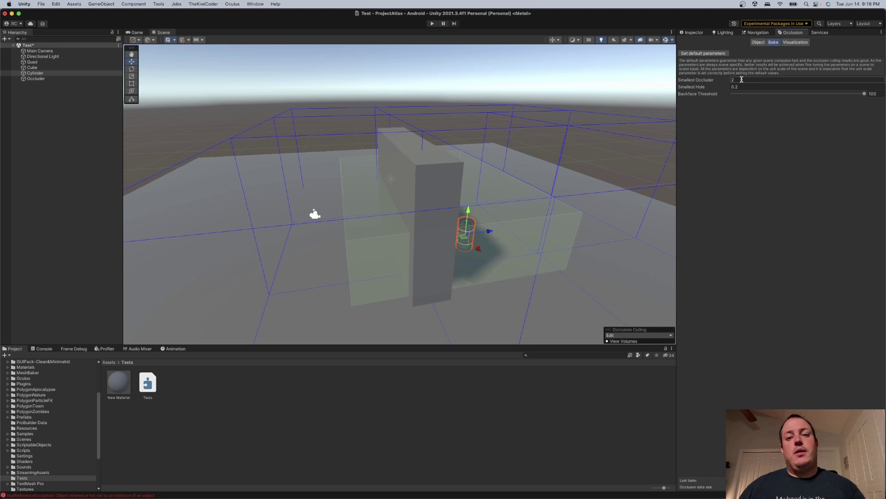
pyautogui.click(792, 43)
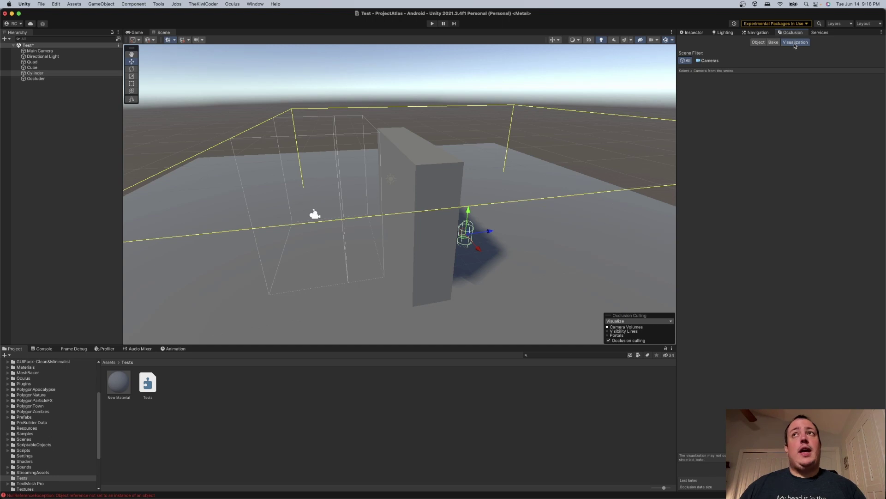
# - Show the occlusion bake settings and clear the Cylinder selection in the scene
pyautogui.click(774, 43)
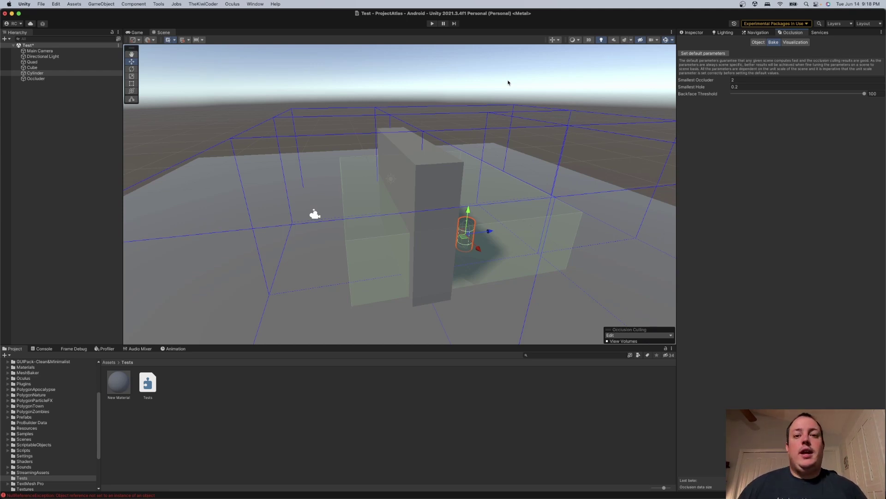
pyautogui.click(509, 82)
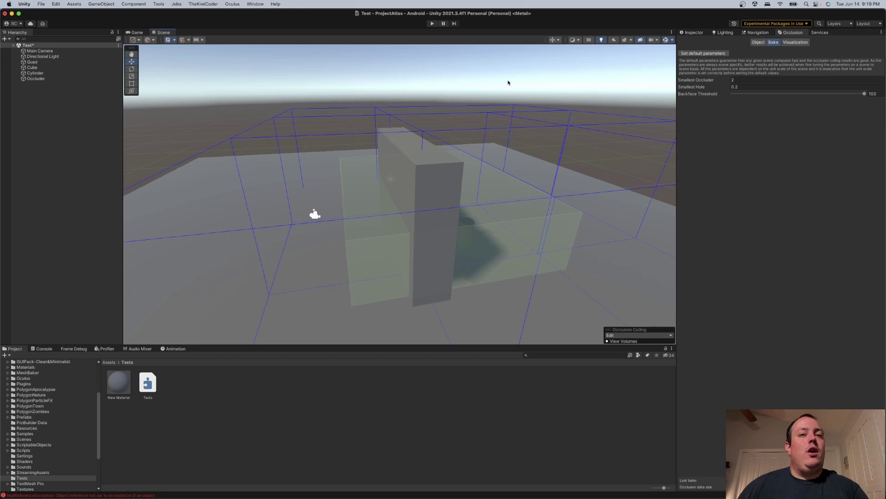
# - Open the Profiler and turn on the Rendering, Physics and Animation categories in the CPU Usage chart
pyautogui.click(105, 349)
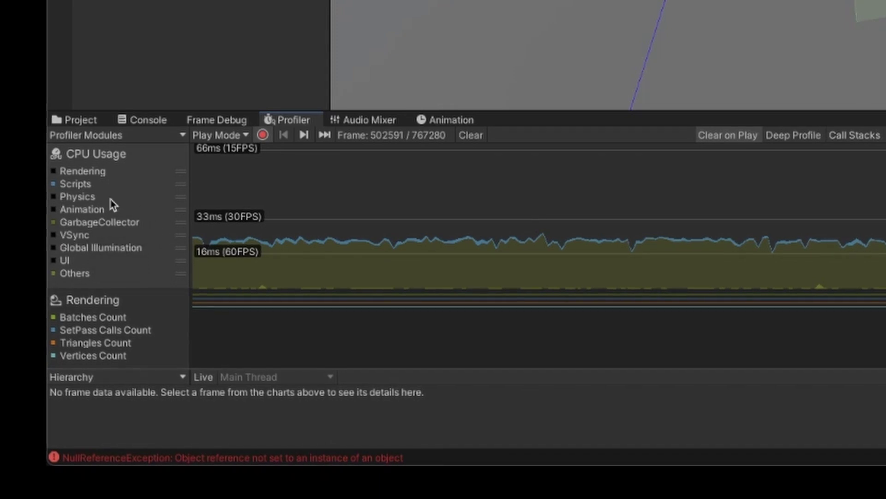
pyautogui.click(86, 172)
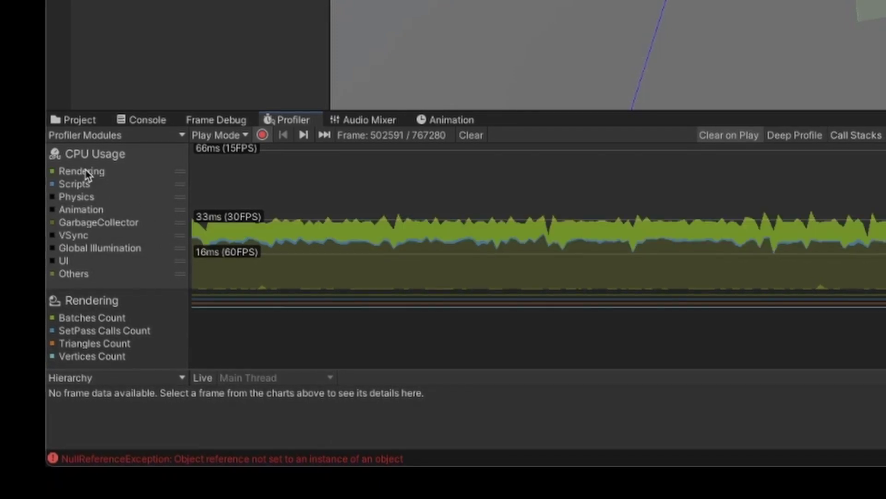
pyautogui.click(76, 197)
pyautogui.click(76, 210)
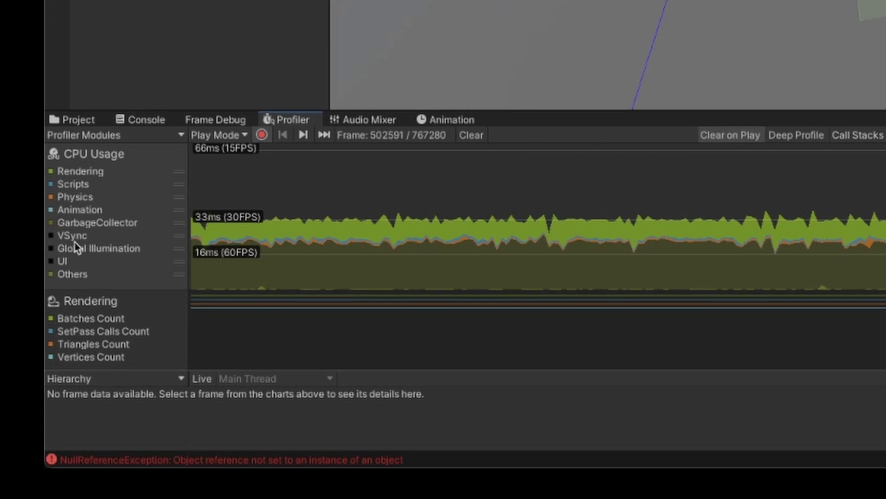
# - Look through the Profiler modules from Rendering down to Realtime GI and return to CPU Usage
pyautogui.scroll(-3, 125, 304)
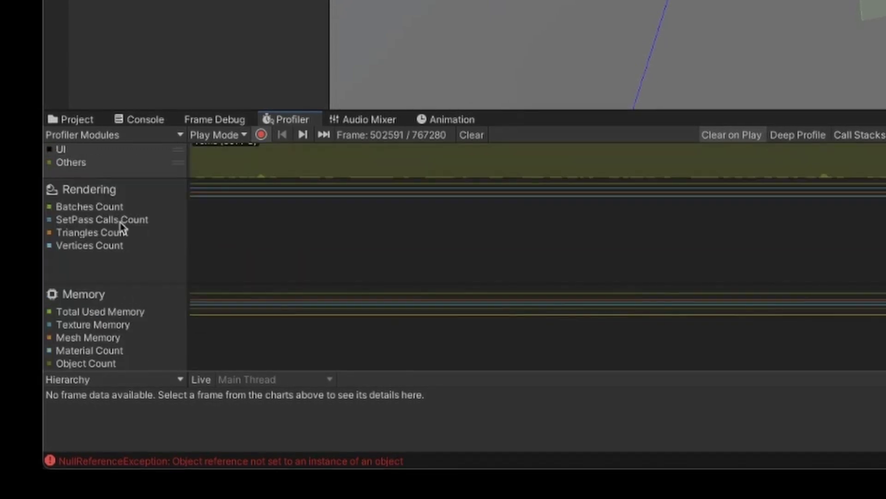
pyautogui.click(147, 191)
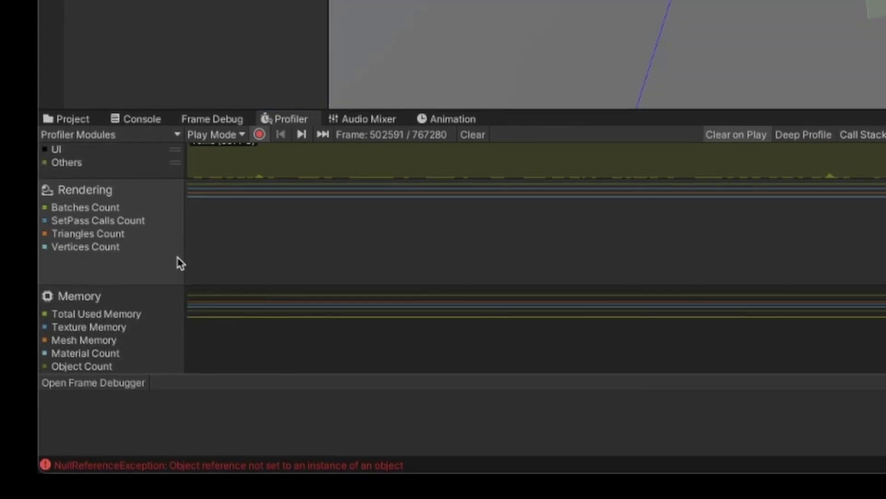
pyautogui.scroll(-15, 181, 261)
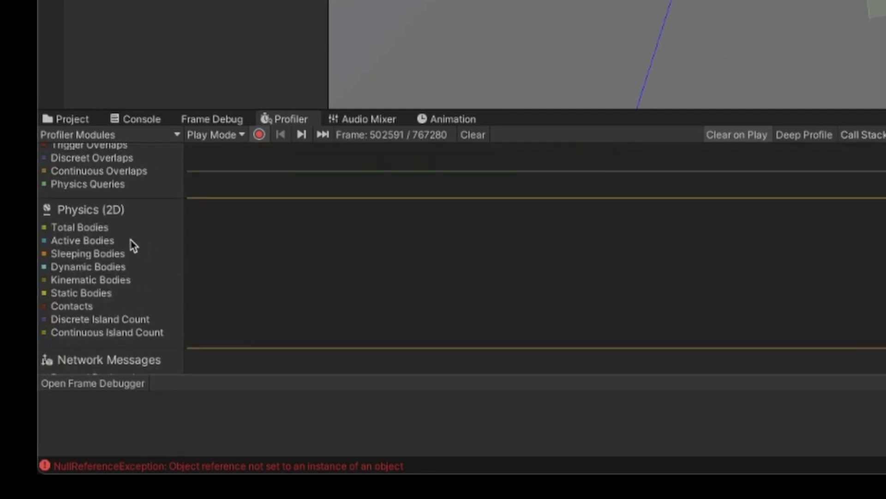
pyautogui.scroll(-12, 134, 245)
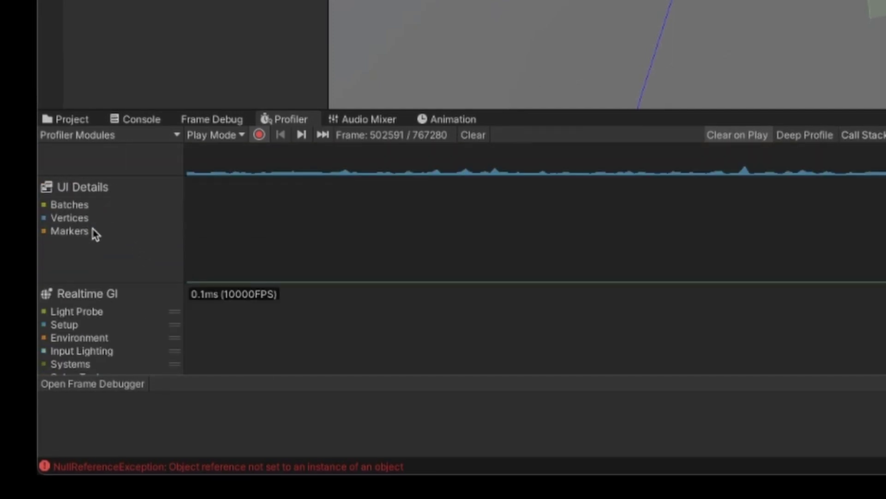
pyautogui.scroll(-2, 153, 258)
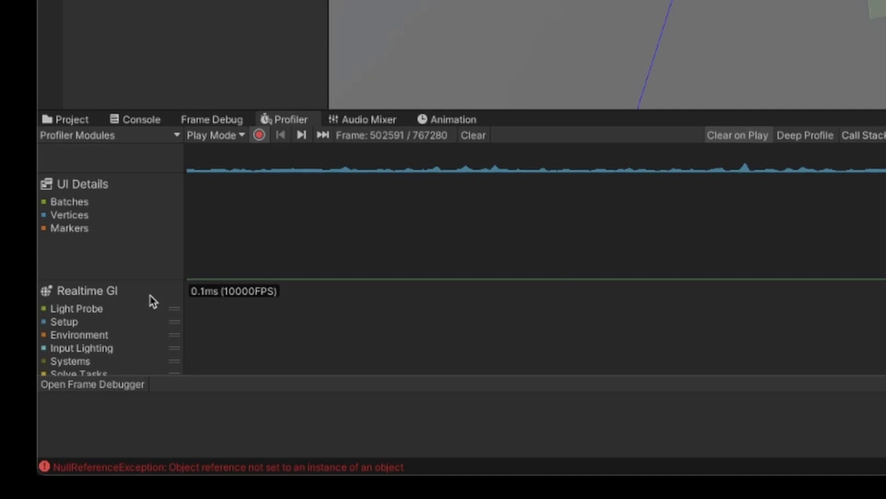
pyautogui.scroll(20, 190, 273)
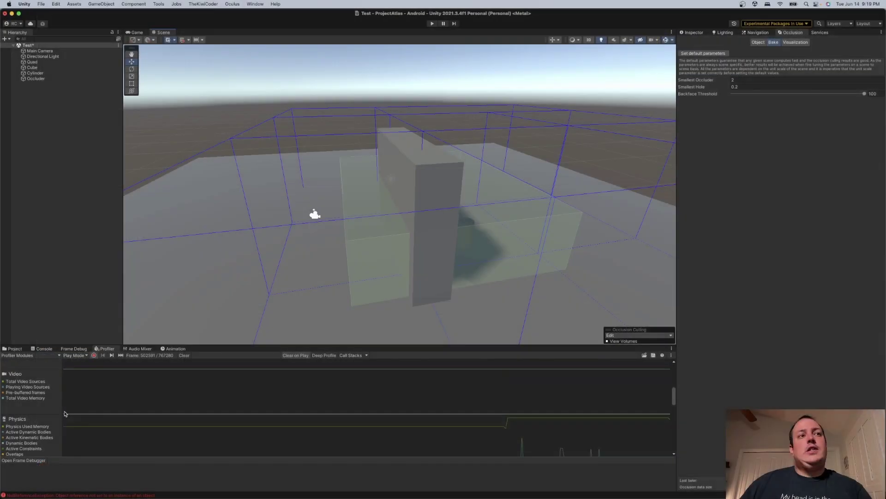
pyautogui.scroll(10, 64, 413)
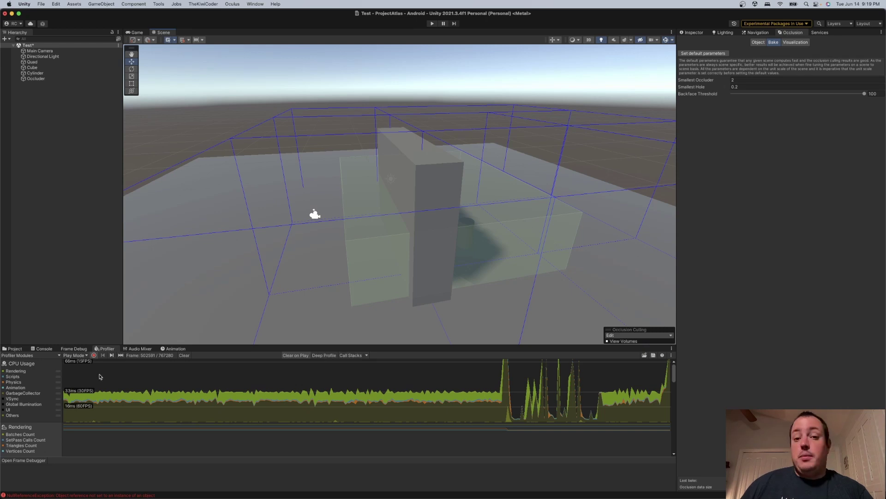
# - Review the Android Player settings in Project Settings, from Rendering options to Use incremental GC, and close them
pyautogui.click(56, 4)
pyautogui.click(70, 240)
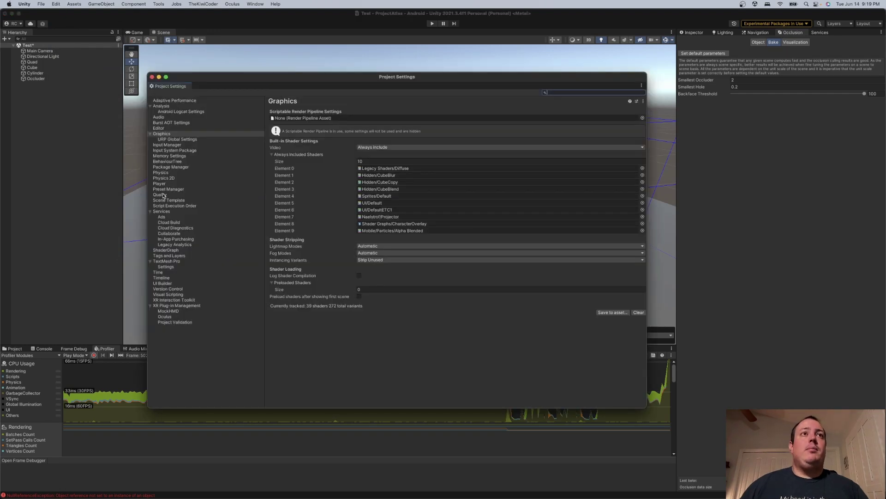
pyautogui.click(159, 184)
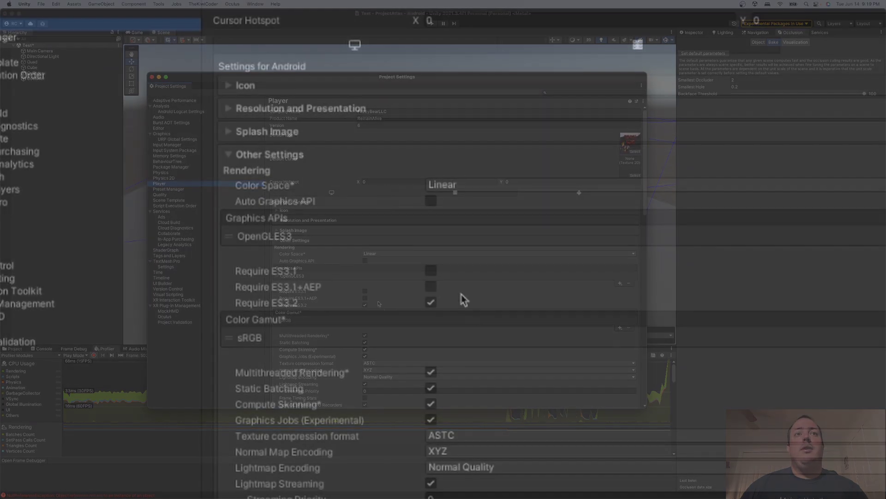
pyautogui.scroll(-10, 325, 448)
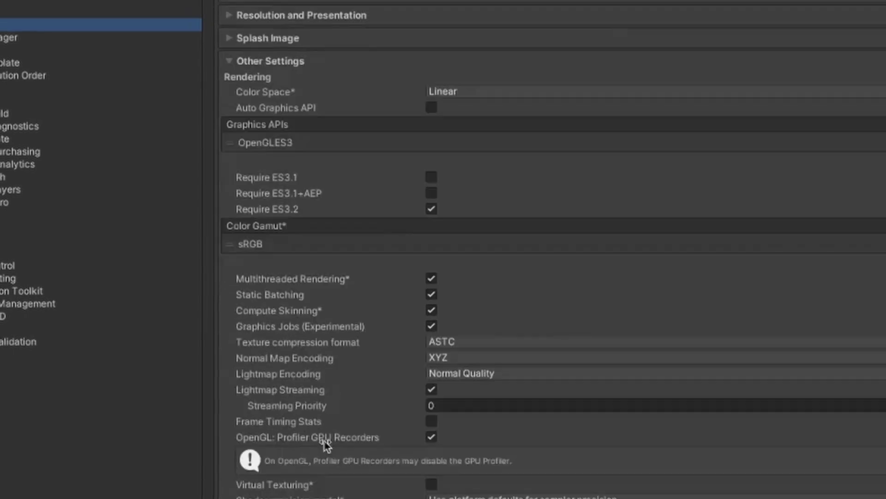
pyautogui.scroll(-8, 345, 412)
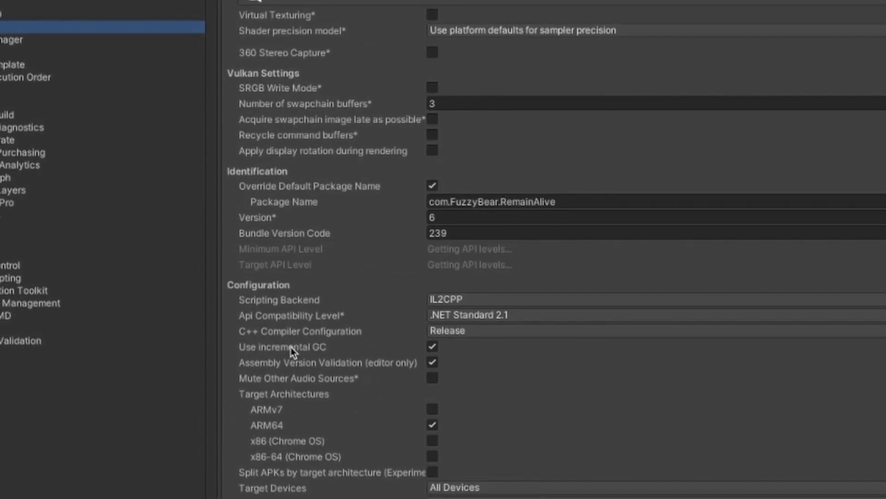
pyautogui.scroll(-3, 300, 321)
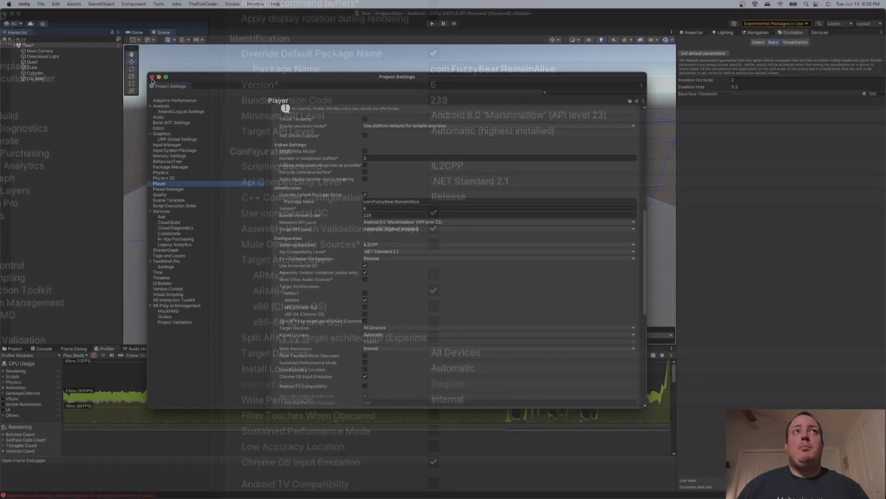
pyautogui.click(152, 77)
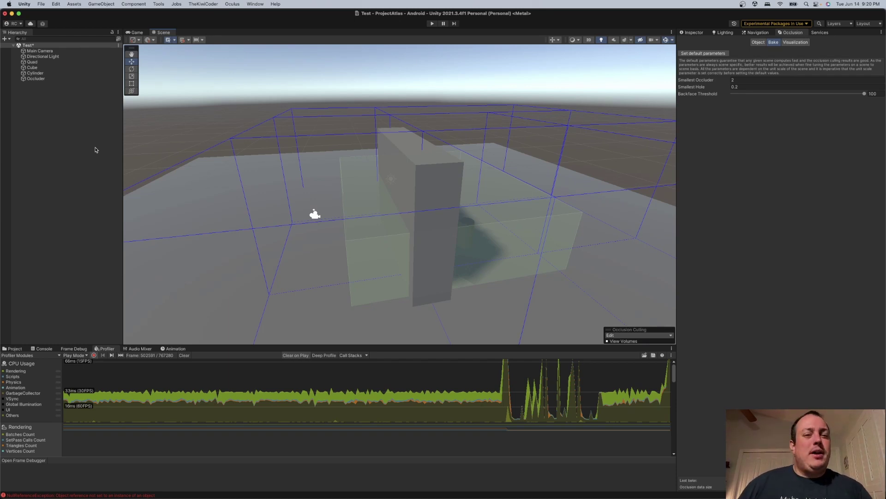
# - Create a new script named GCTest and add it as a component to the Cube
pyautogui.click(34, 67)
pyautogui.click(693, 32)
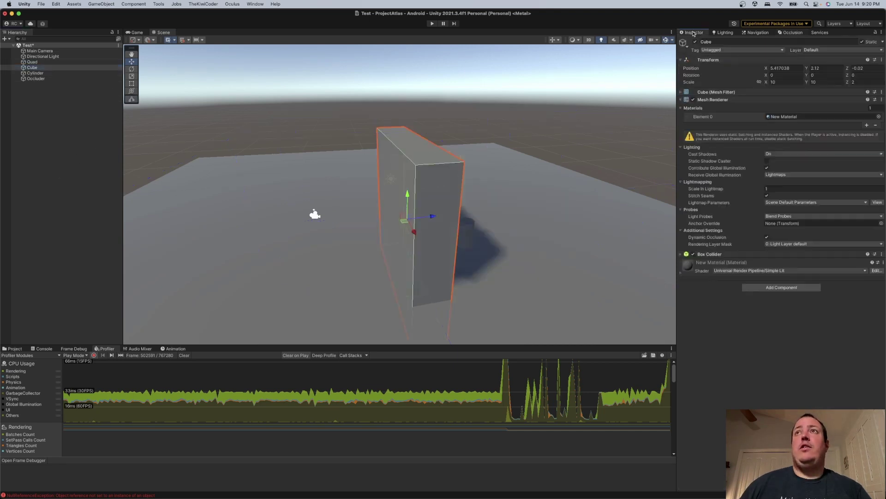
pyautogui.click(767, 289)
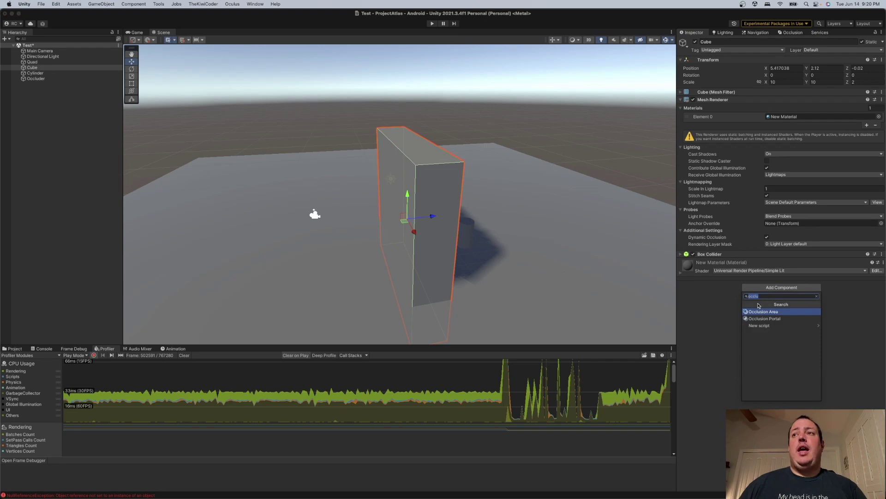
pyautogui.press('BackSpace')
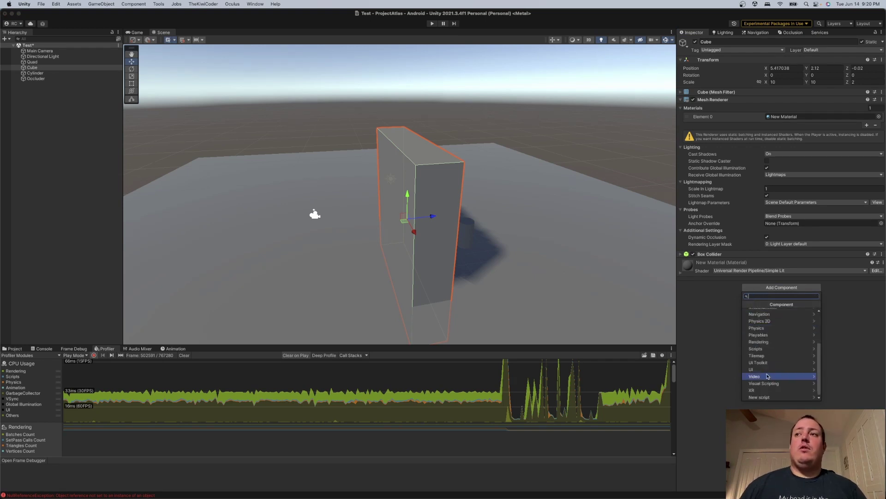
pyautogui.click(761, 390)
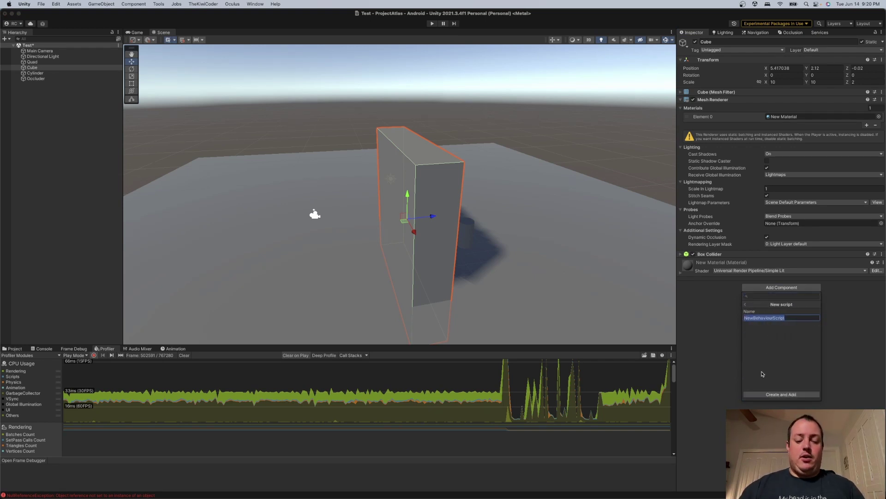
pyautogui.write('GCTe')
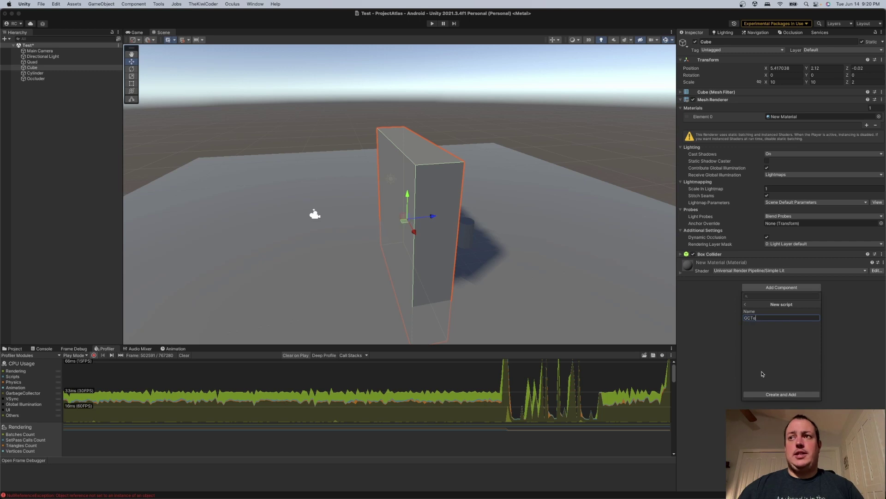
pyautogui.write('st')
pyautogui.press('Return')
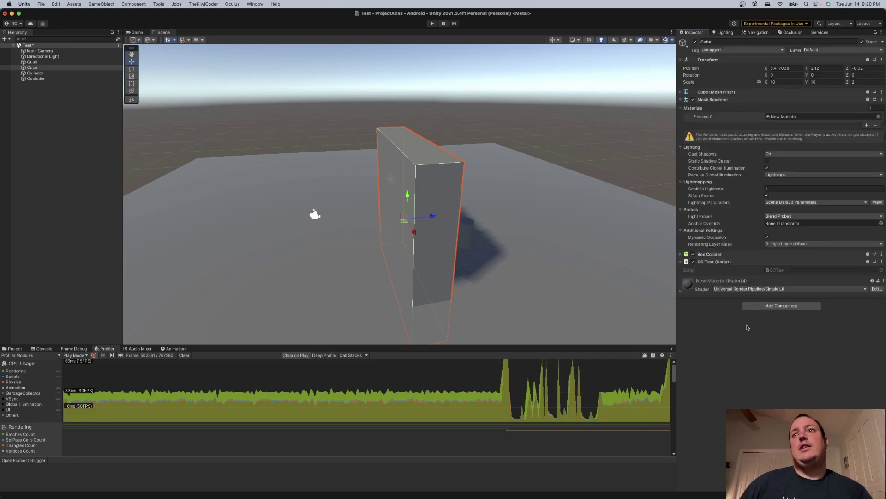
# - Open the Cube's GCTest script in Visual Studio and look over its default Start and Update methods
pyautogui.click(882, 262)
pyautogui.click(842, 344)
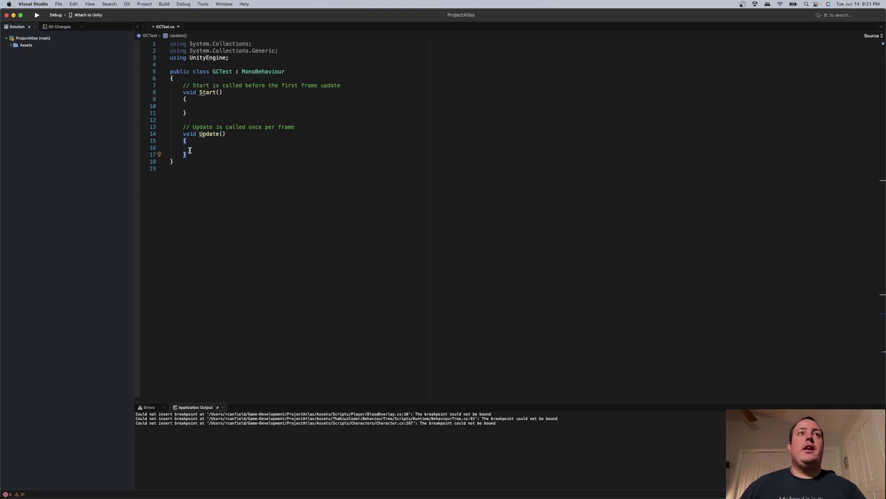
pyautogui.moveTo(189, 154); pyautogui.dragTo(184, 85)
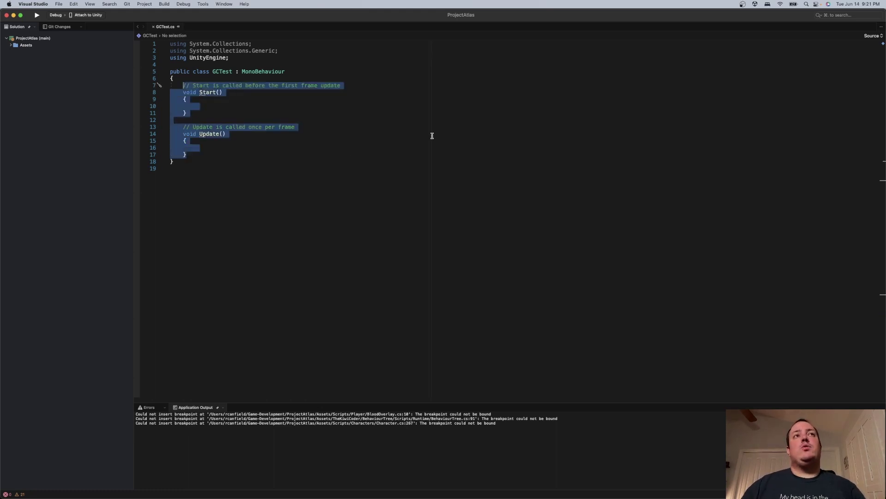
pyautogui.click(239, 107)
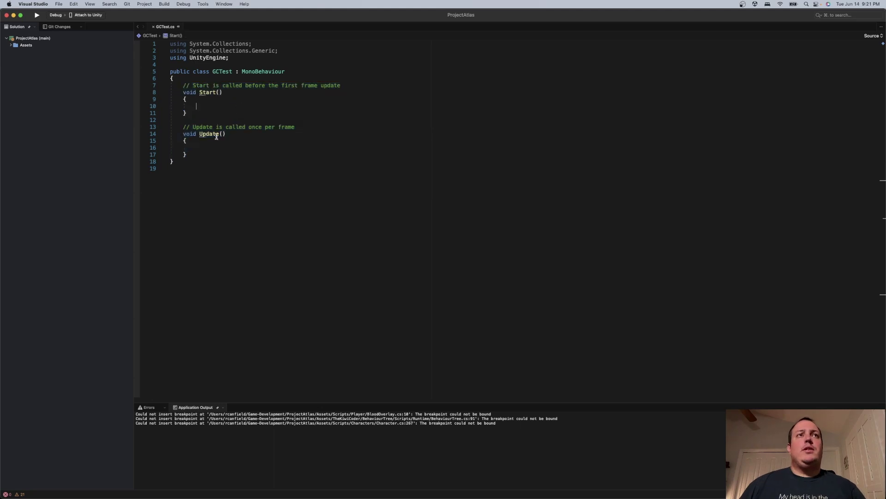
# - Add Physics.Raycast(transform.position, transform.forward, 5); to the Update method and save the script
pyautogui.click(214, 148)
pyautogui.write('P')
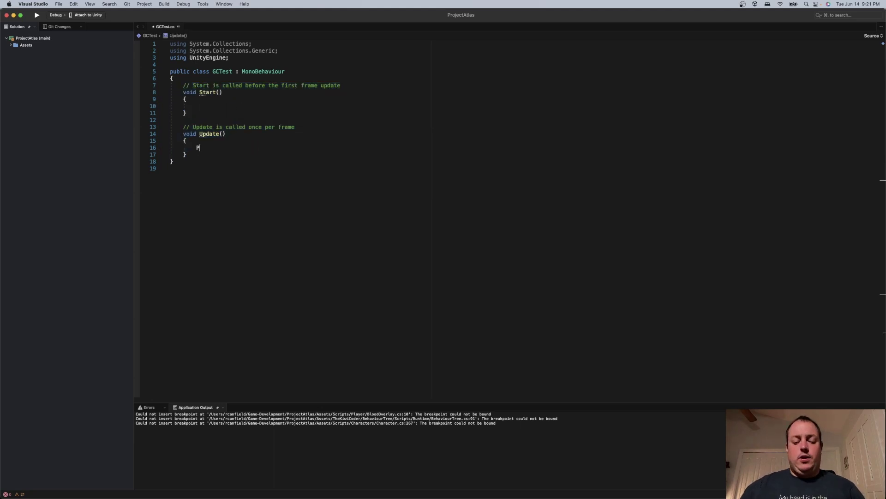
pyautogui.write('hysics.')
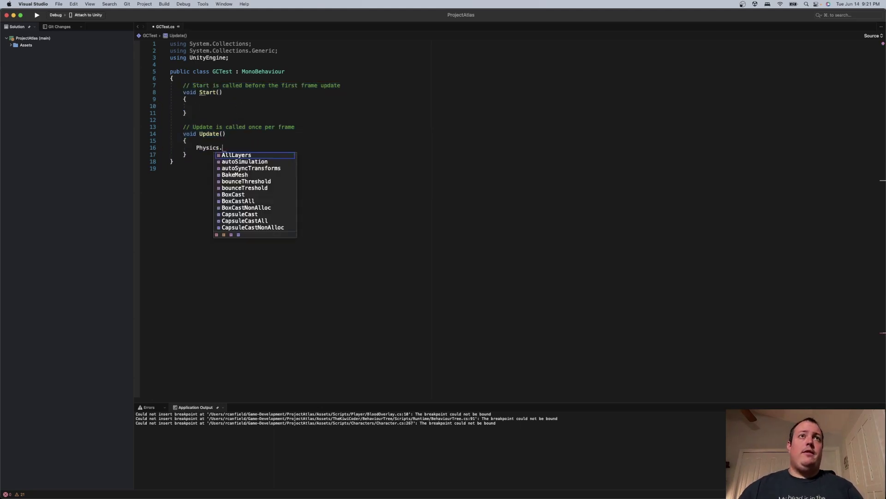
pyautogui.write('Raycast(transform.position,')
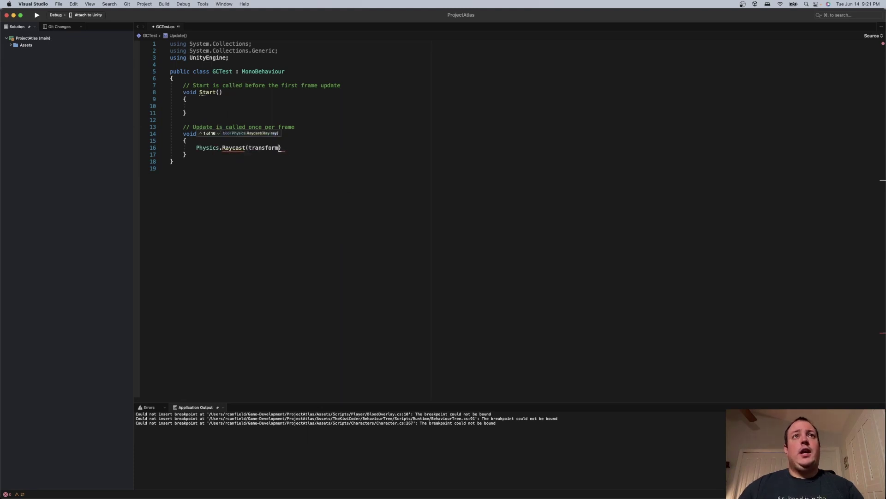
pyautogui.write(' transform.for')
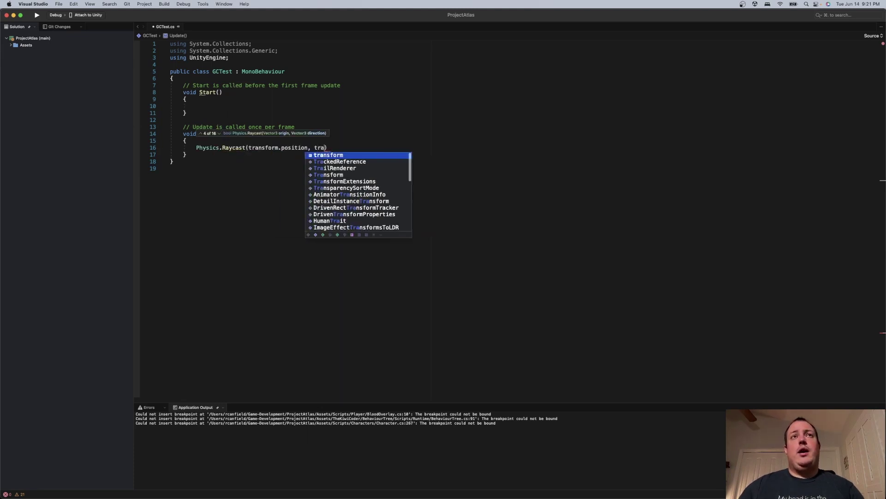
pyautogui.write('ward, 5')
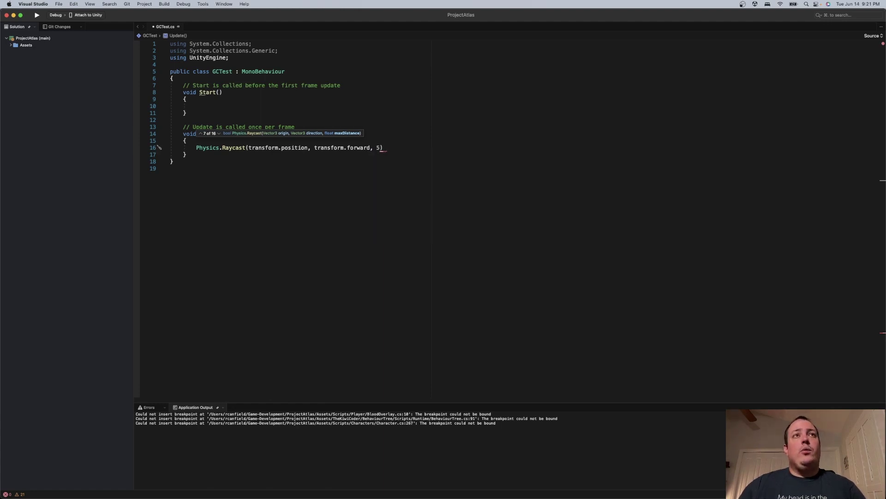
pyautogui.write(');')
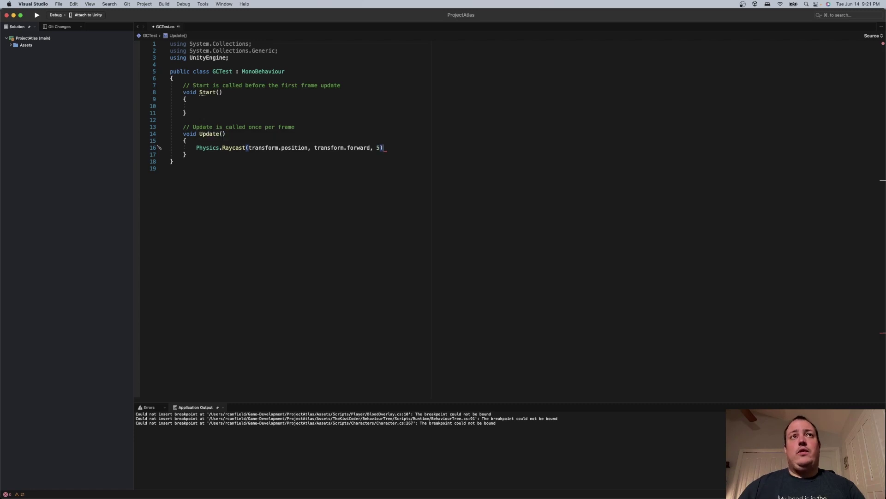
pyautogui.press('super+s')
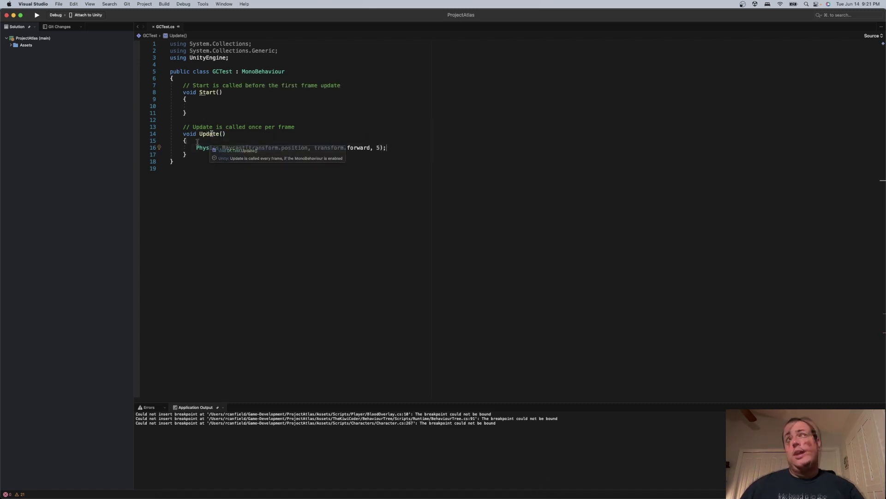
pyautogui.click(197, 148)
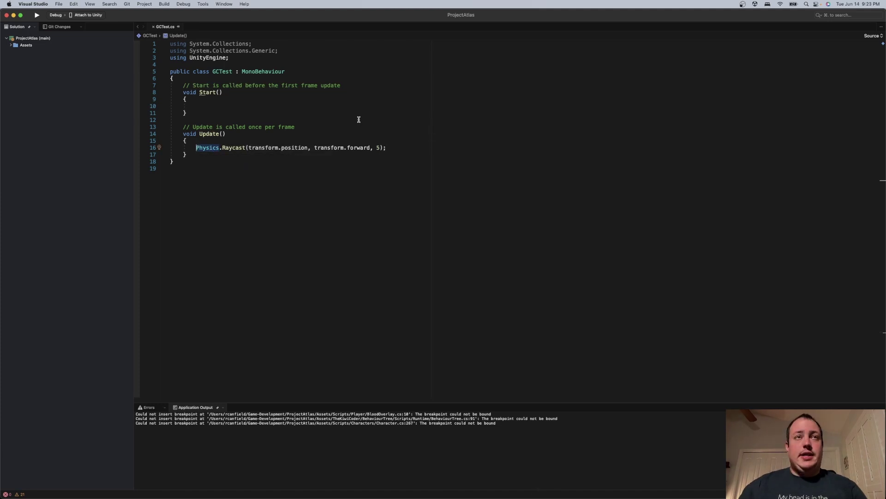
# - Wrap the raycast in an if condition and change its arguments to transform.position, transform.forward, out RaycastHit hitInfo, 5
pyautogui.write('if (')
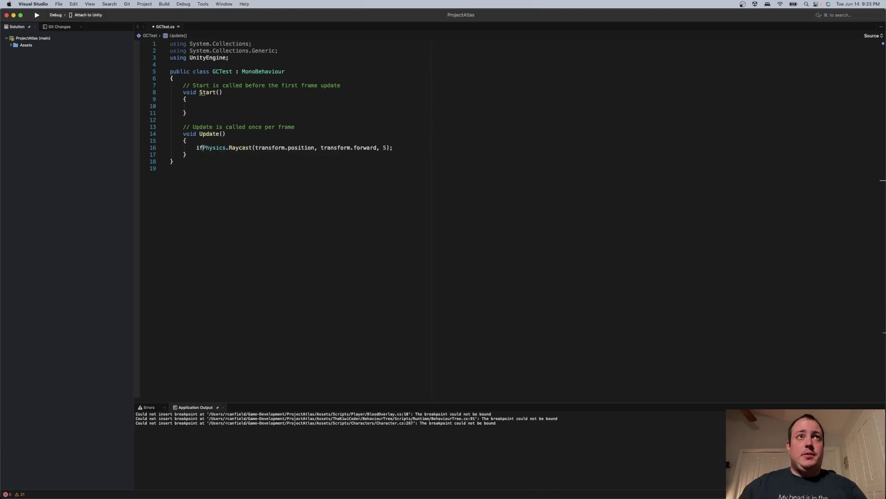
pyautogui.click(411, 149)
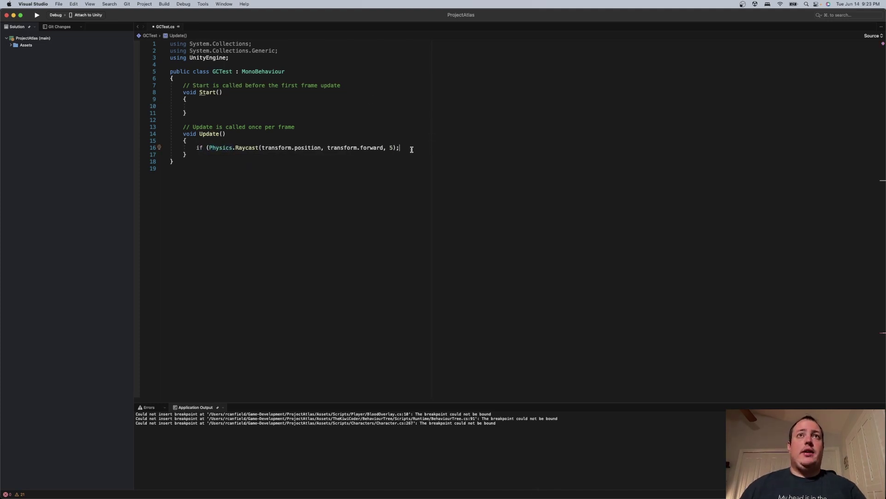
pyautogui.press('BackSpace')
pyautogui.press('BackSpace')
pyautogui.press('BackSpace')
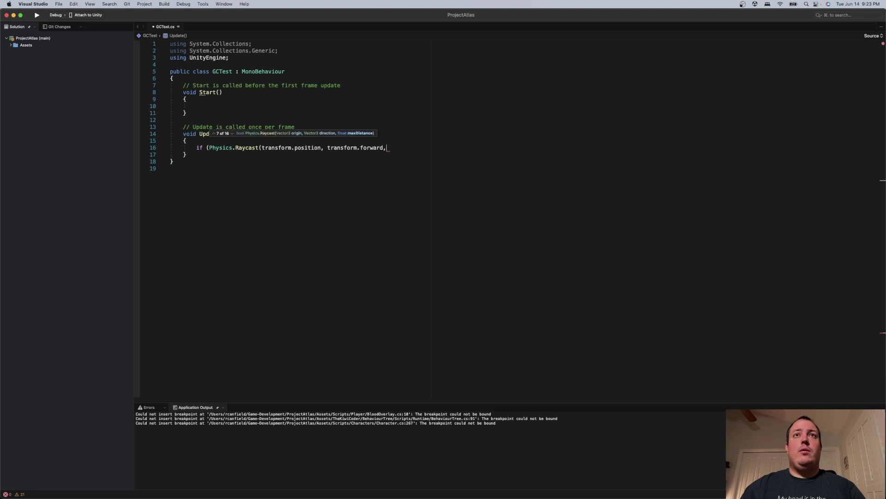
pyautogui.click(233, 133)
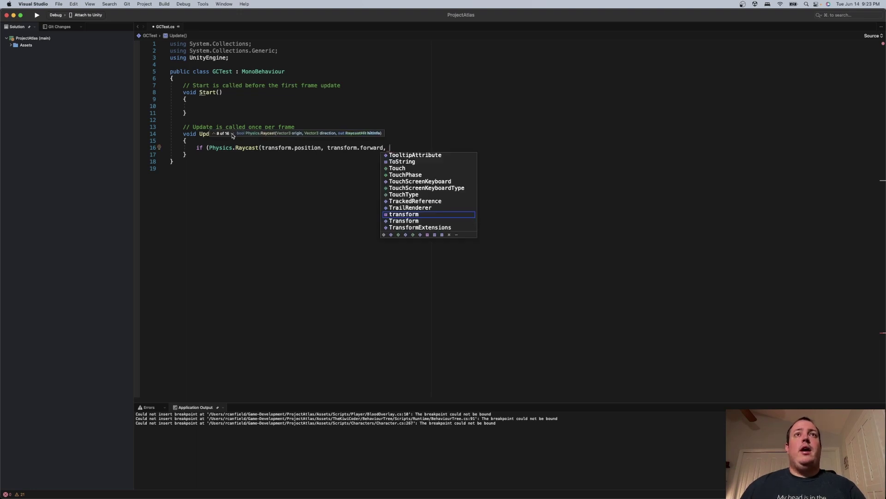
pyautogui.write('out Rayc')
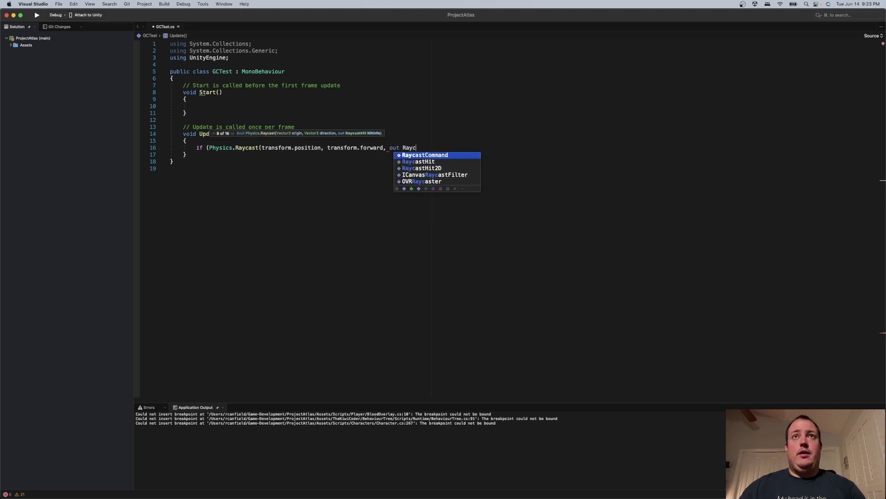
pyautogui.press('Down')
pyautogui.press('Tab')
pyautogui.write('hitInf')
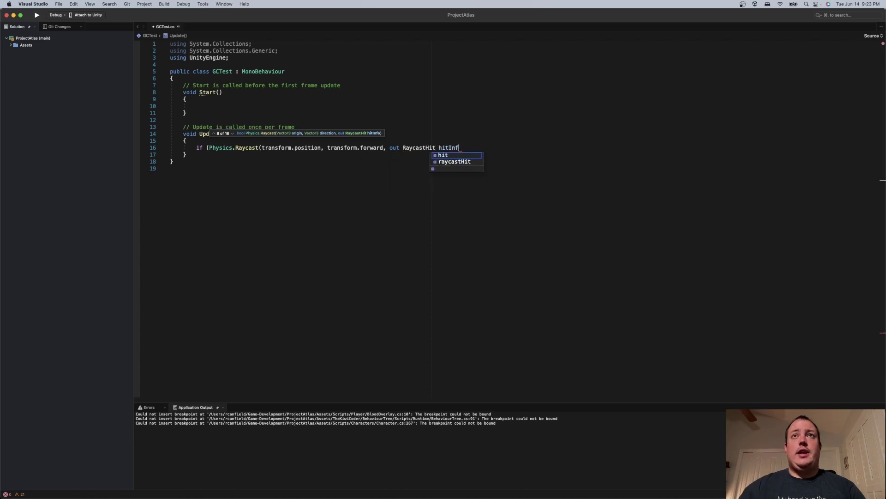
pyautogui.write('o), 5')
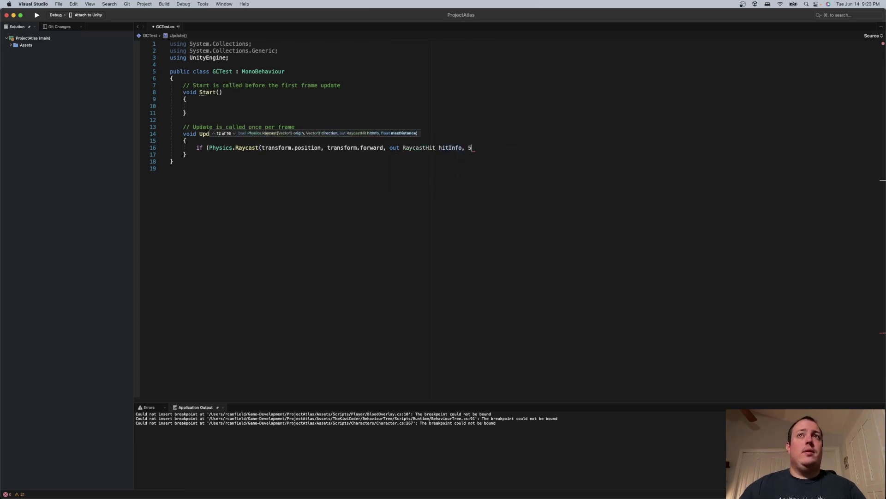
pyautogui.write(')')
# - Add an empty multi-line brace block as the body of the raycast if statement
pyautogui.press('Return')
pyautogui.write('{}')
pyautogui.press('Return')
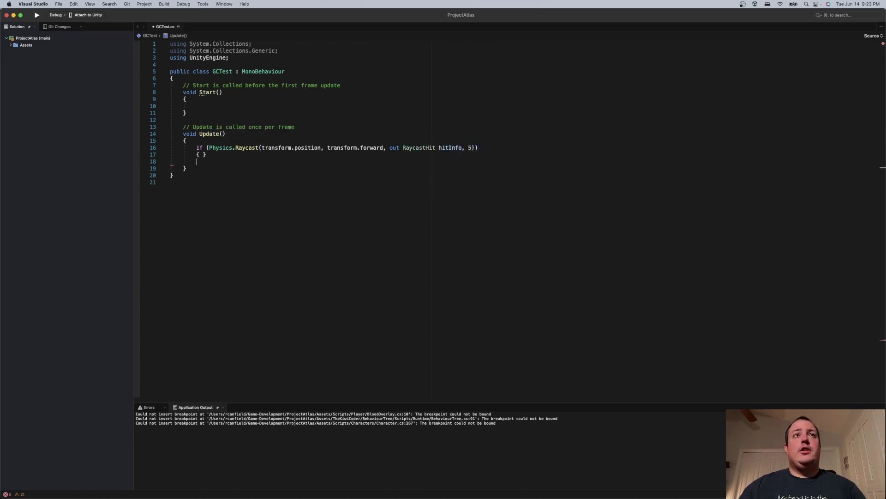
pyautogui.press('BackSpace')
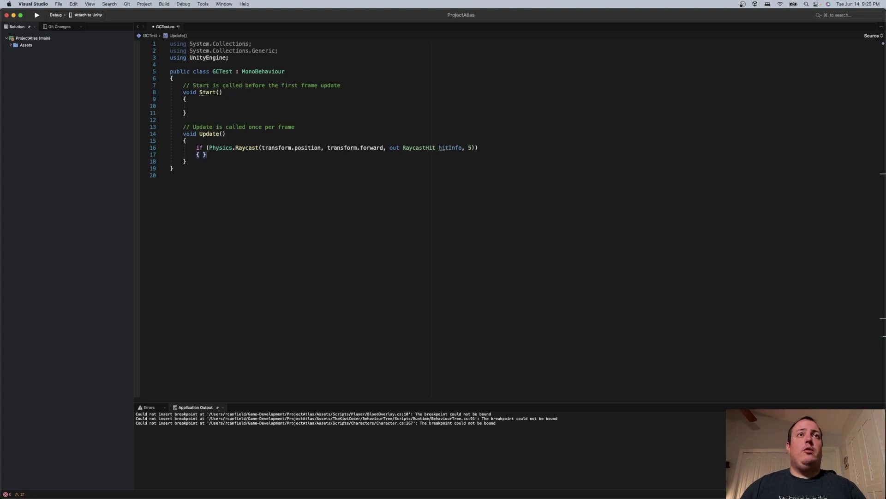
pyautogui.press('BackSpace')
pyautogui.press('BackSpace')
pyautogui.press('Return')
pyautogui.press('Return')
pyautogui.write('}')
pyautogui.press('Up')
pyautogui.press('Up')
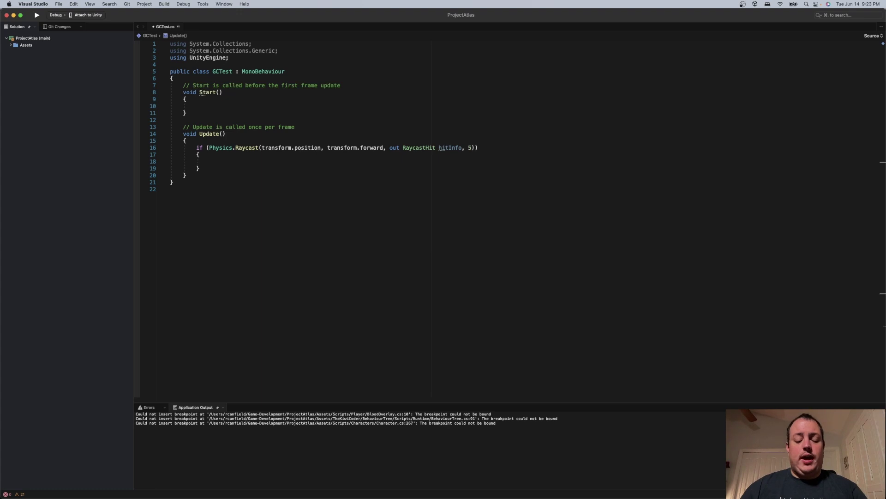
# - Inside the if block, add var testobj = hitInfo.collider.GetComponent<GCTest>(); and save the script
pyautogui.write('hit')
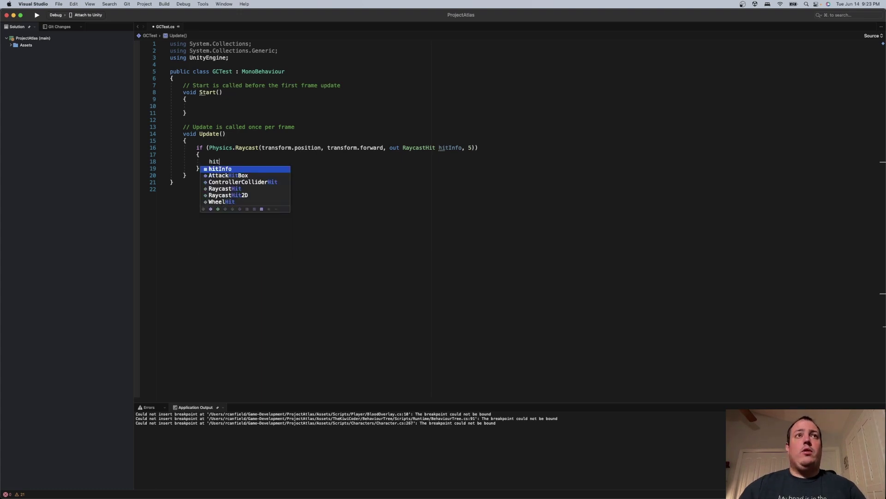
pyautogui.write('Info.collider.G')
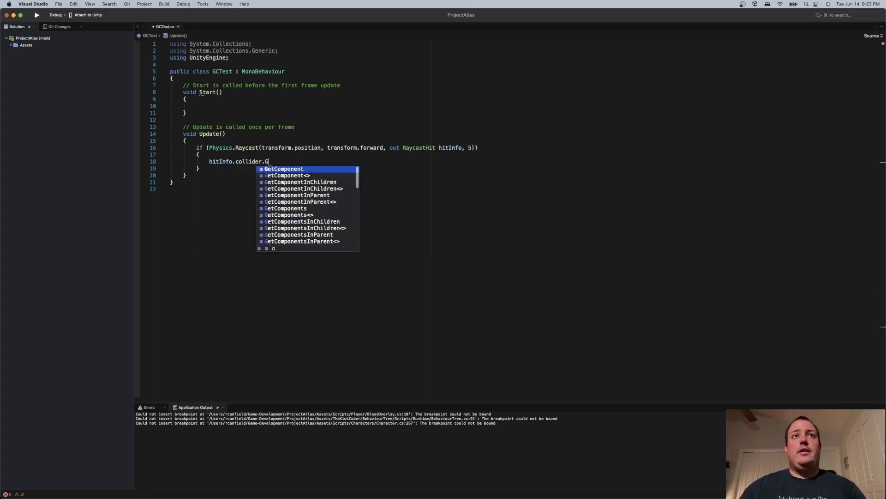
pyautogui.write('etComponent<')
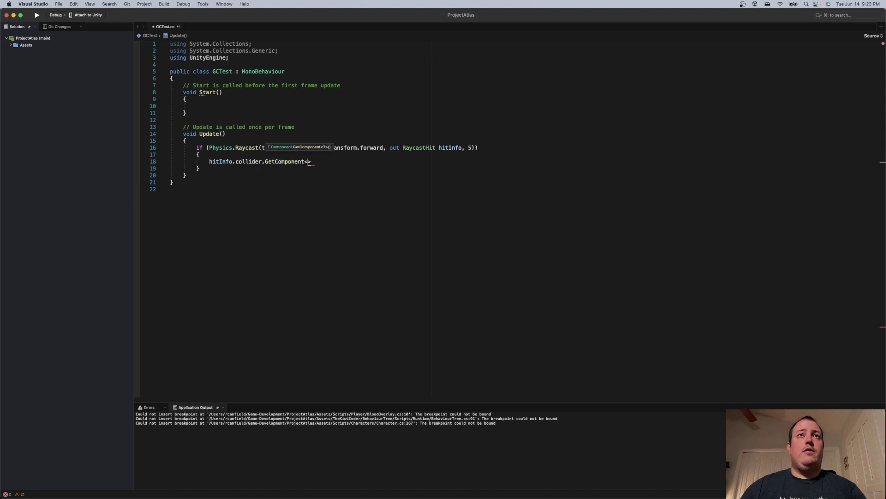
pyautogui.write('GCTest>();')
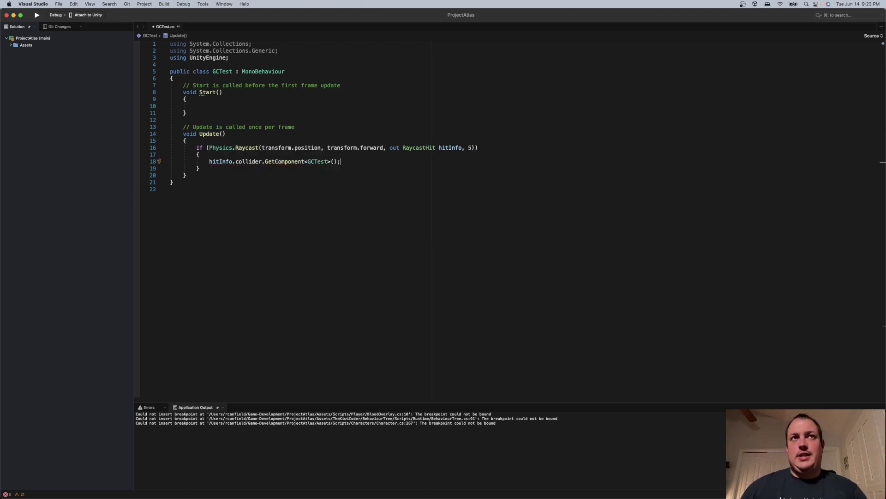
pyautogui.click(208, 161)
pyautogui.write('var ')
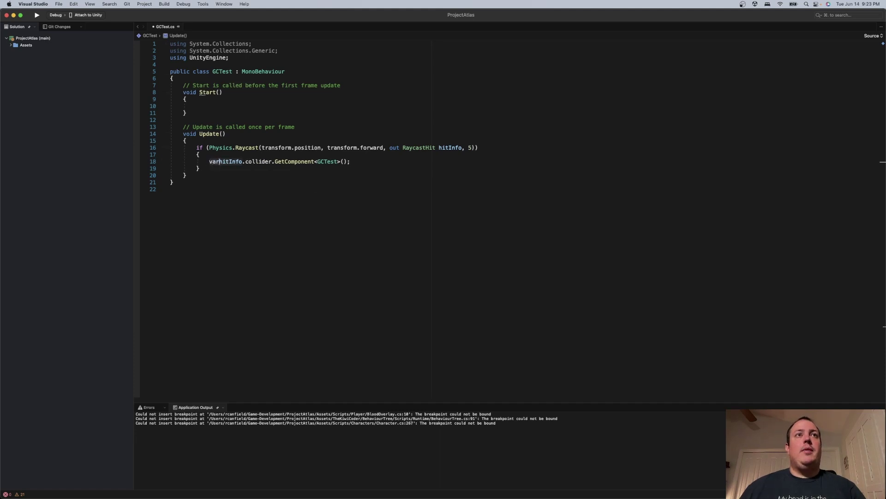
pyautogui.write('testobk')
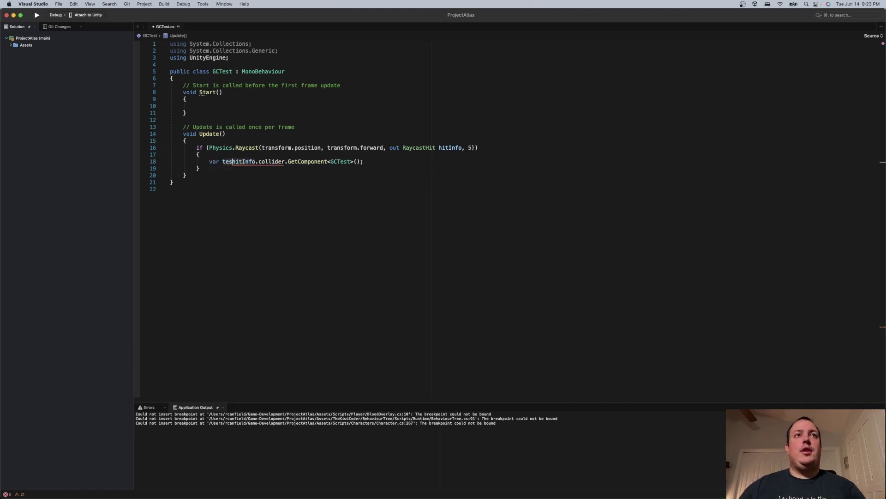
pyautogui.write('j =')
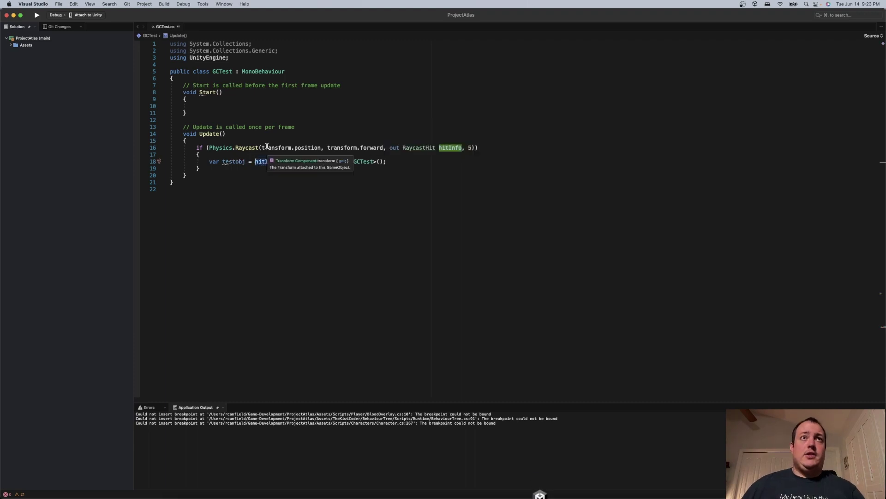
pyautogui.press('super+s')
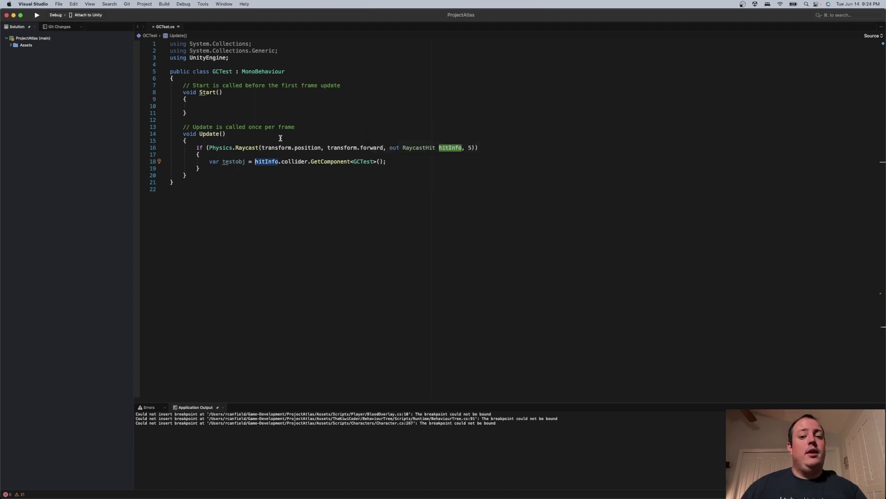
# - Switch back to Unity and set the Cube's scale to 1 on X, Y and Z
pyautogui.click(14, 15)
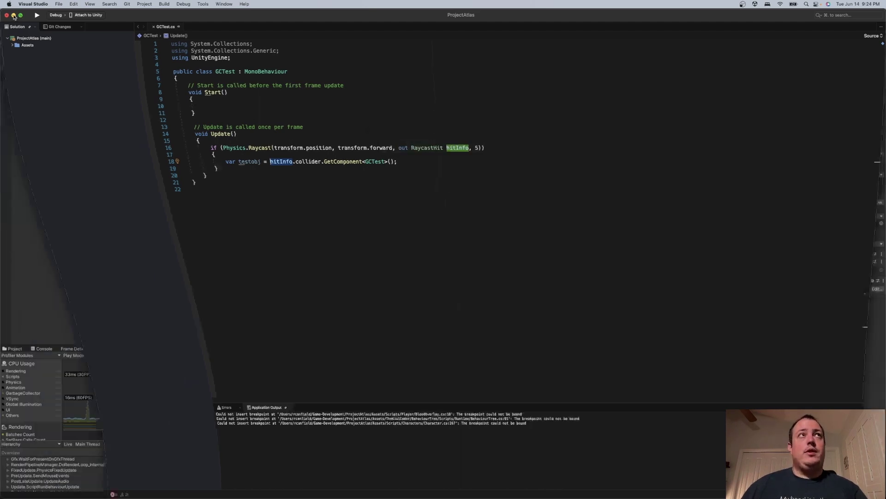
pyautogui.click(29, 72)
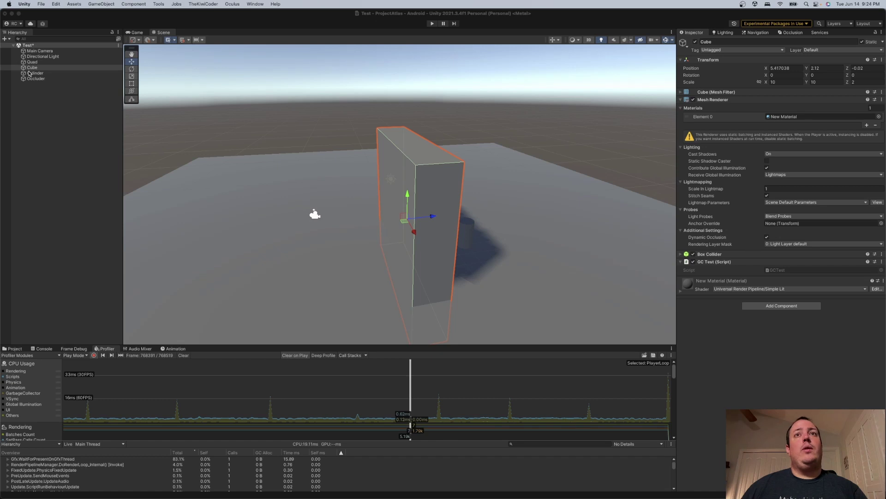
pyautogui.click(32, 73)
pyautogui.click(33, 67)
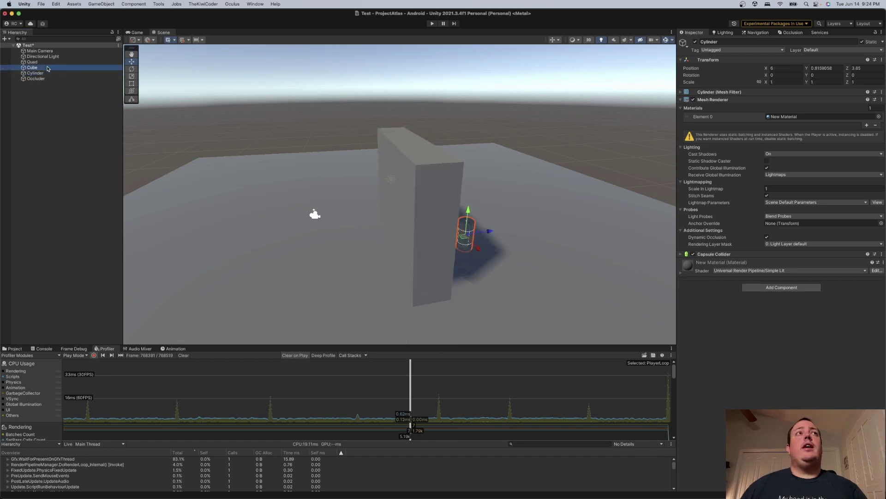
pyautogui.click(785, 82)
pyautogui.write('1')
pyautogui.press('Tab')
pyautogui.write('1')
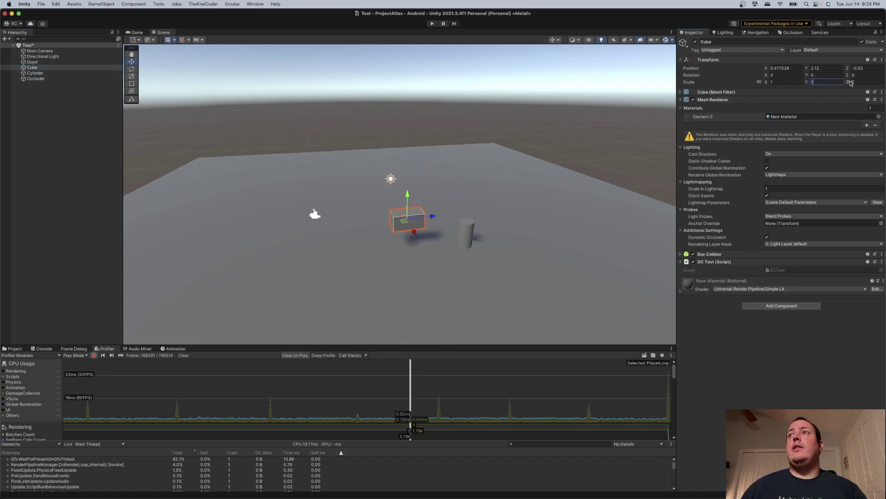
pyautogui.press('Tab')
pyautogui.write('1')
pyautogui.moveTo(390, 182); pyautogui.dragTo(413, 201, button='right')
# - Set the Cylinder's scale to 5 on X, Y and Z
pyautogui.click(35, 73)
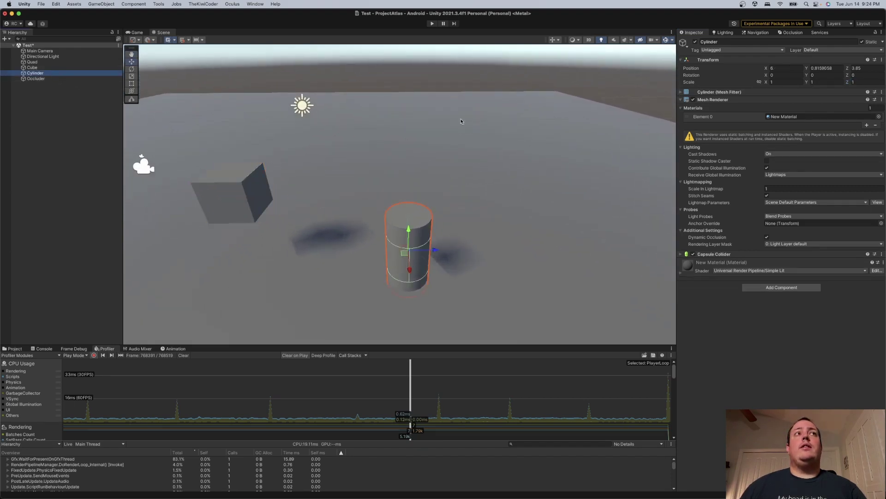
pyautogui.click(785, 82)
pyautogui.write('5')
pyautogui.press('Tab')
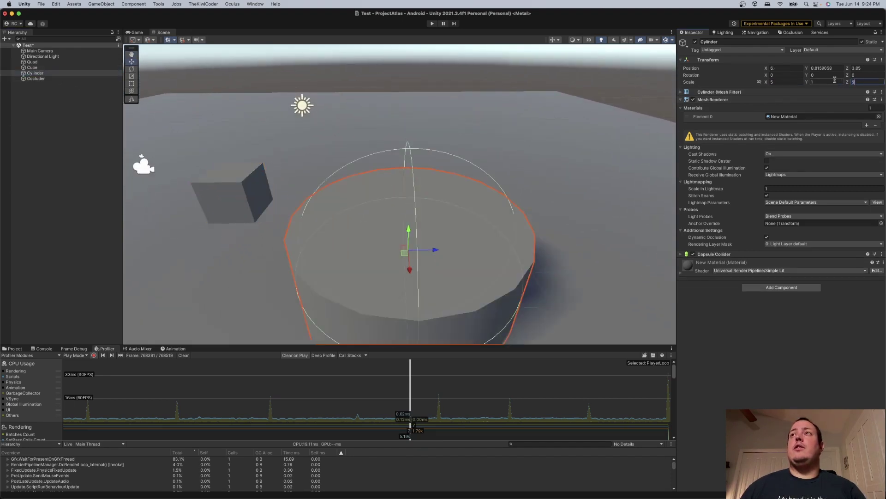
pyautogui.write('5')
pyautogui.press('Tab')
pyautogui.write('5')
# - Move the Cube slightly along its positive X axis so that it sits in front of the enlarged cylinder
pyautogui.moveTo(299, 179); pyautogui.dragTo(386, 245, button='right')
pyautogui.click(307, 199)
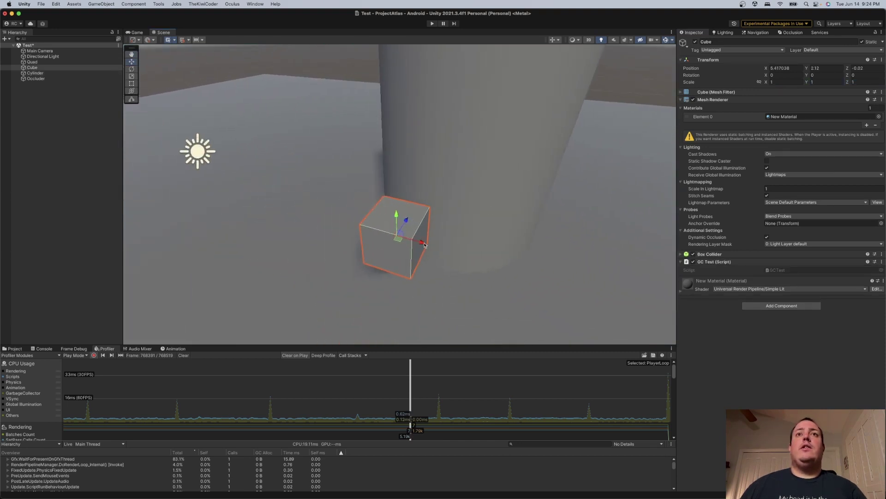
pyautogui.moveTo(385, 245); pyautogui.dragTo(450, 238)
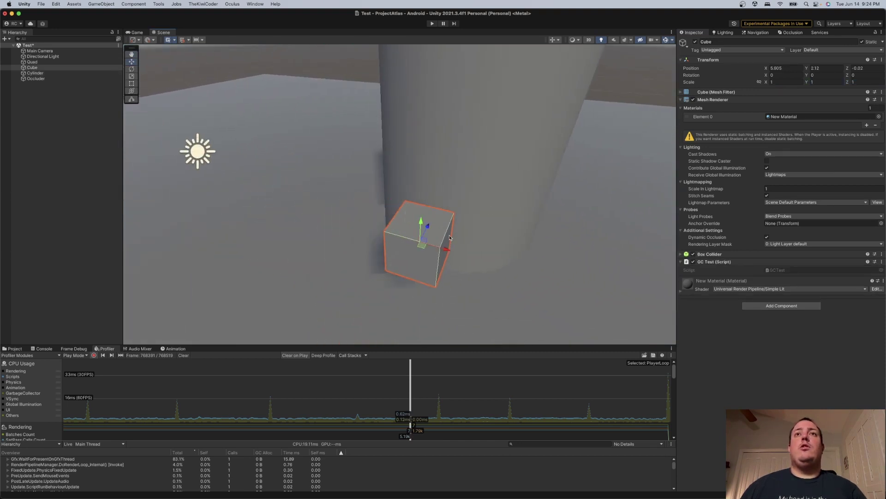
# - Play the scene, pause on a recorded frame in the CPU Usage profiler, and show the Scene view
pyautogui.click(432, 23)
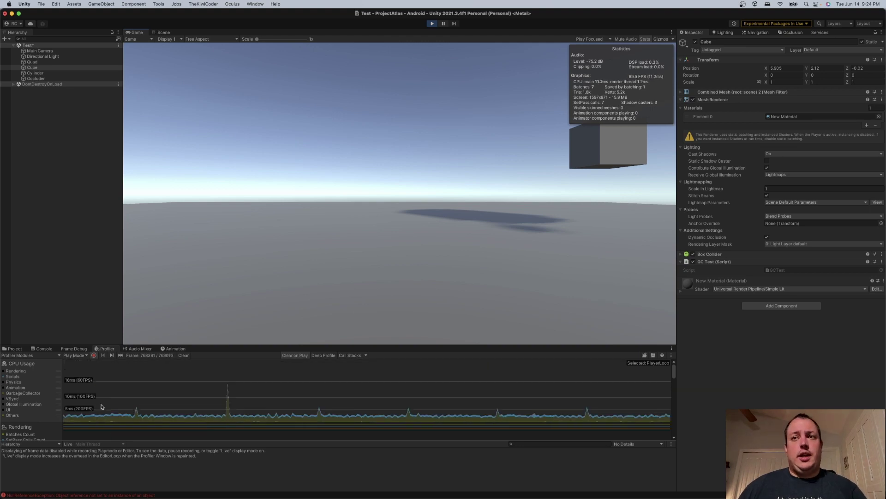
pyautogui.click(376, 407)
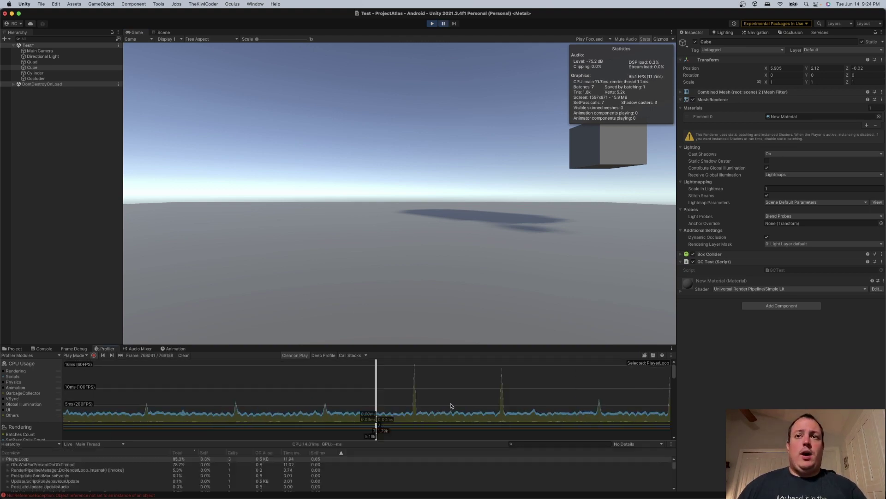
pyautogui.press('super+1')
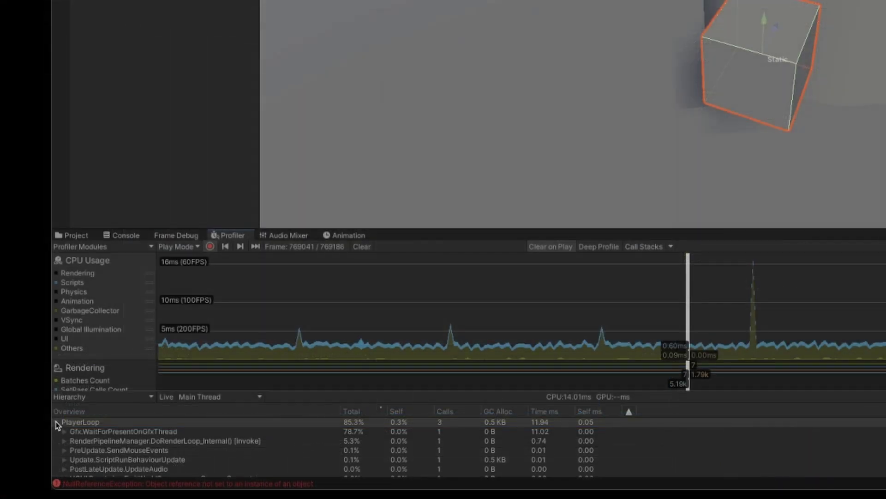
# - Collapse PlayerLoop, pick the spike frame in the CPU Usage chart, and select that frame's PlayerLoop entry
pyautogui.click(57, 423)
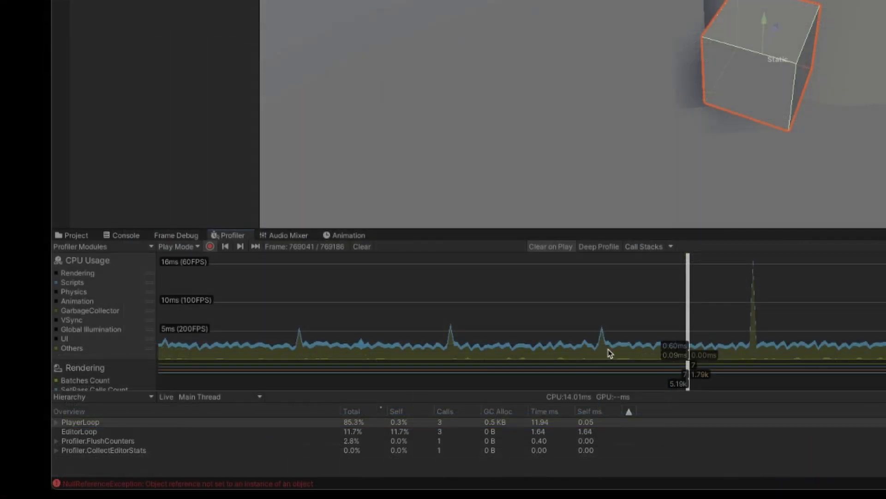
pyautogui.click(754, 332)
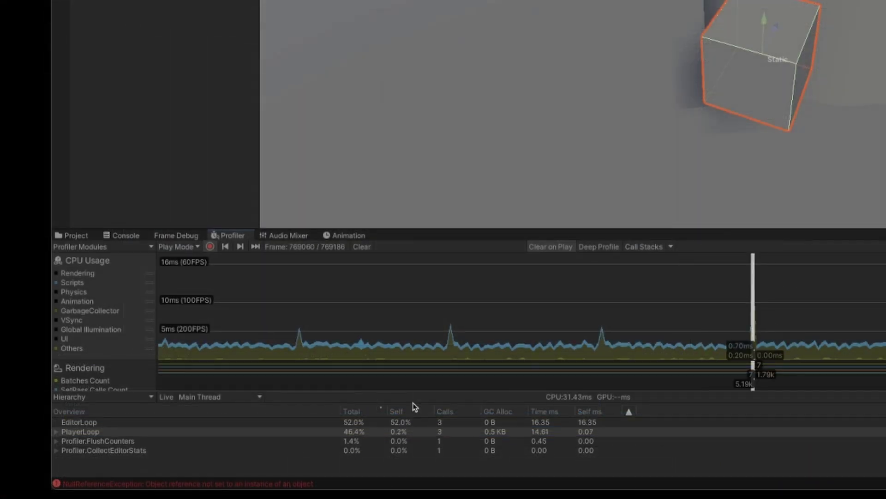
pyautogui.click(77, 433)
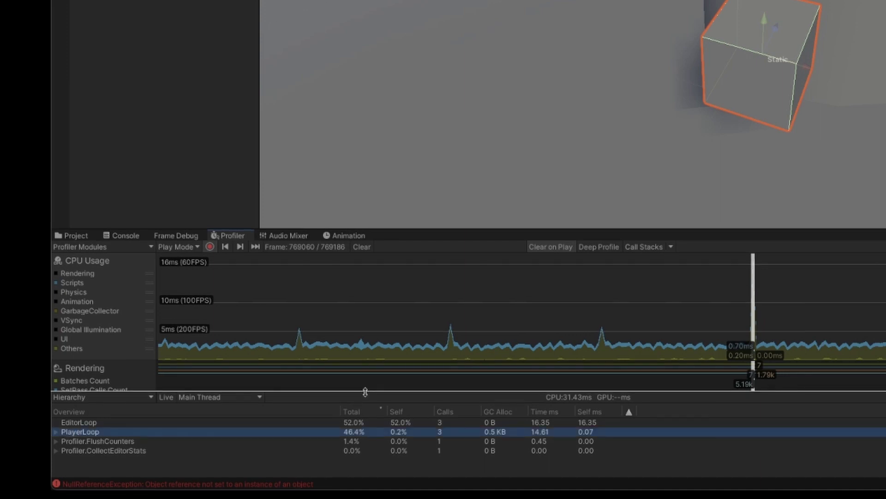
# - Enlarge the Profiler's hierarchy area, expand PlayerLoop, and select Update.ScriptRunBehaviourUpdate to examine its GC allocation
pyautogui.moveTo(365, 391); pyautogui.dragTo(390, 56)
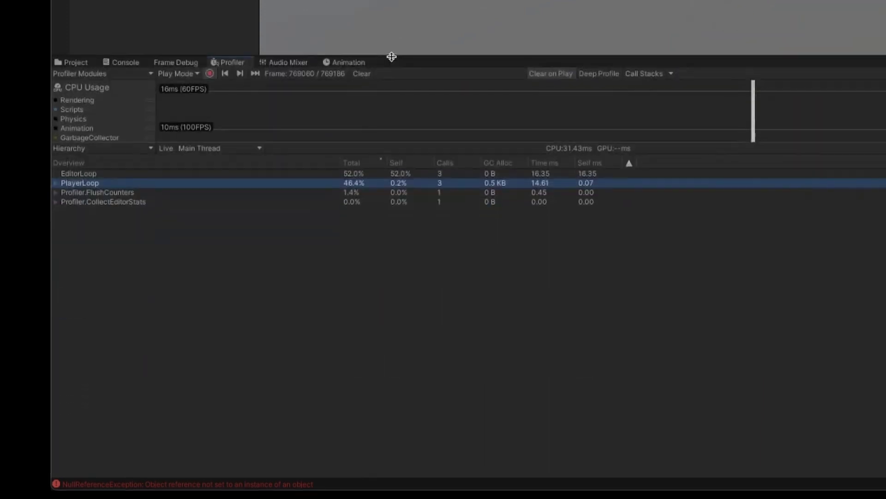
pyautogui.moveTo(381, 151); pyautogui.dragTo(383, 189)
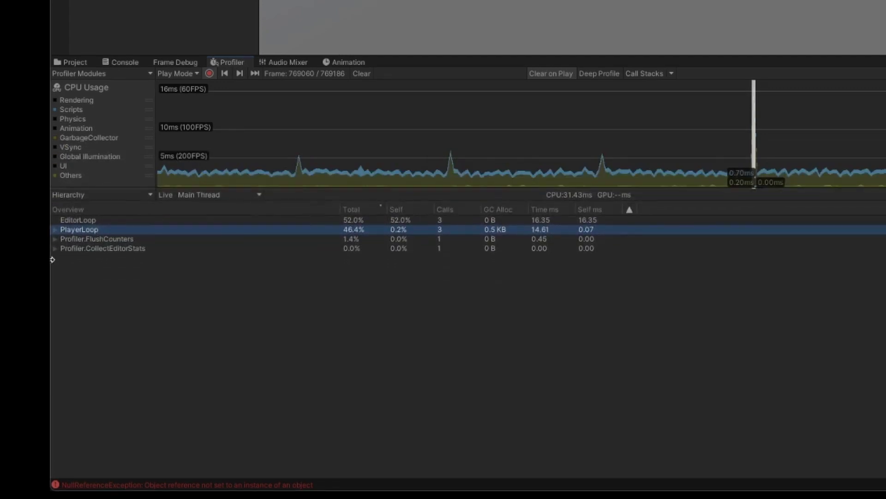
pyautogui.click(55, 230)
pyautogui.click(497, 288)
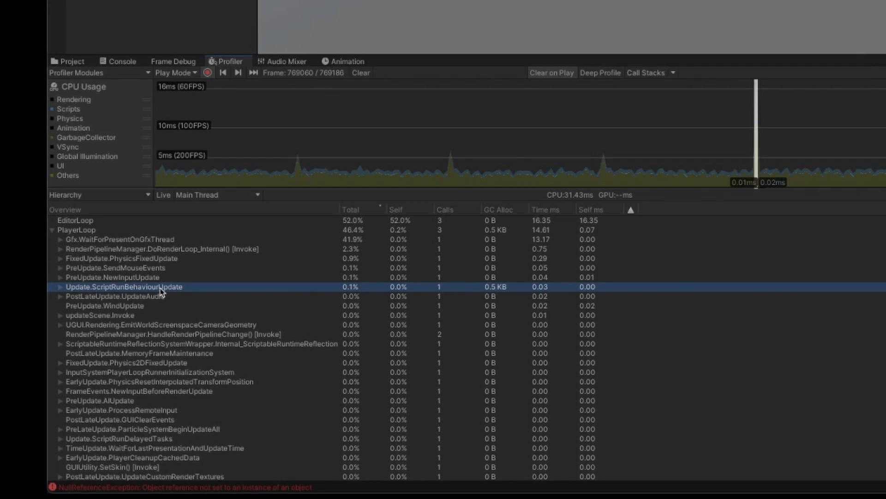
# - Expand Update.ScriptRunBehaviourUpdate down through BehaviourUpdate and GCTest.Update(), and select its GC.Alloc entry to examine the allocation
pyautogui.click(60, 287)
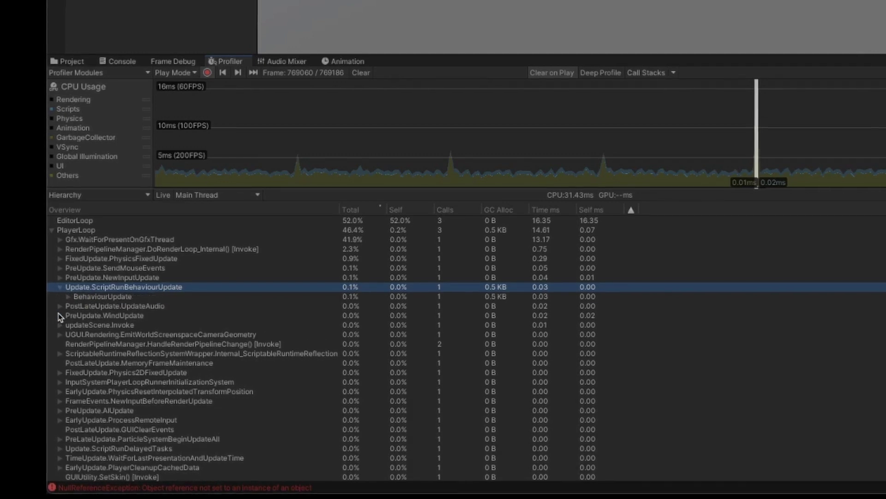
pyautogui.click(68, 297)
pyautogui.click(77, 306)
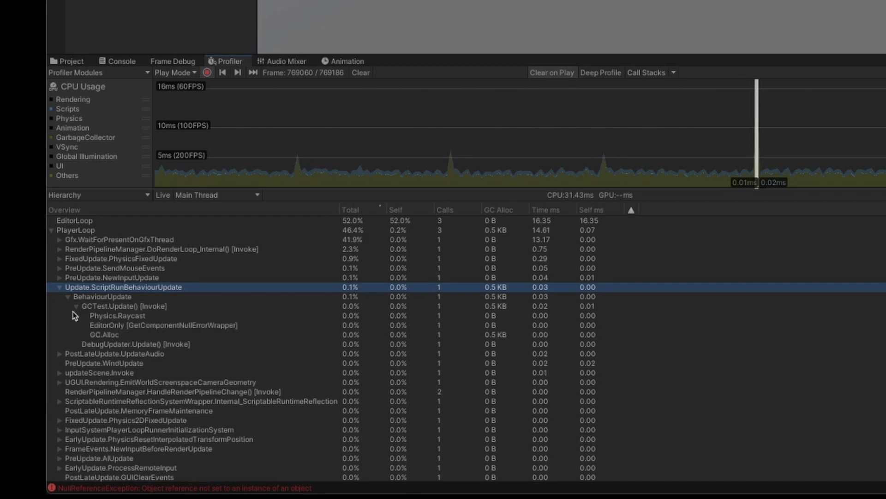
pyautogui.click(119, 308)
pyautogui.click(131, 317)
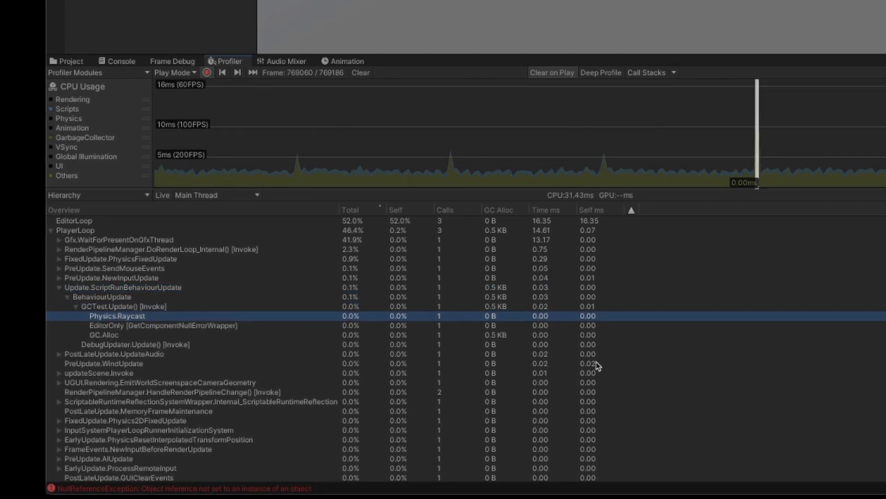
pyautogui.click(164, 335)
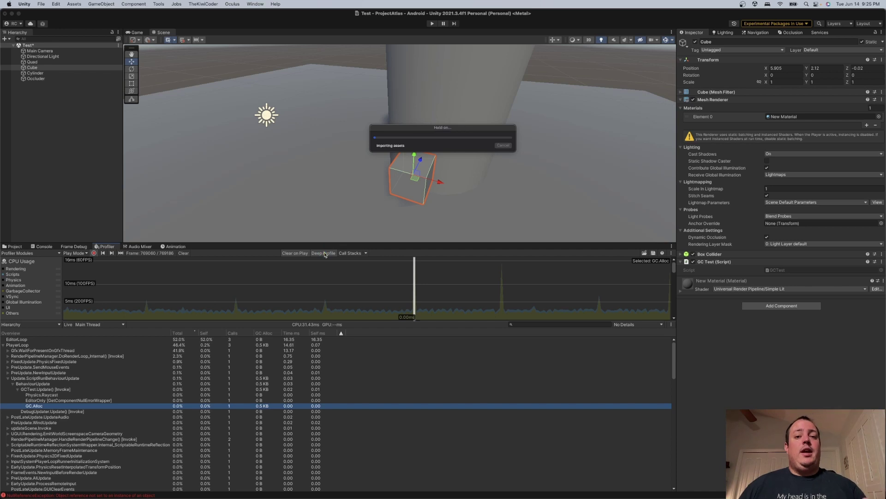
# - Enable Deep Profile, play the scene, pick a spike frame in the CPU Usage chart, and expand that frame's GCTest.Update() entry
pyautogui.press('super+p')
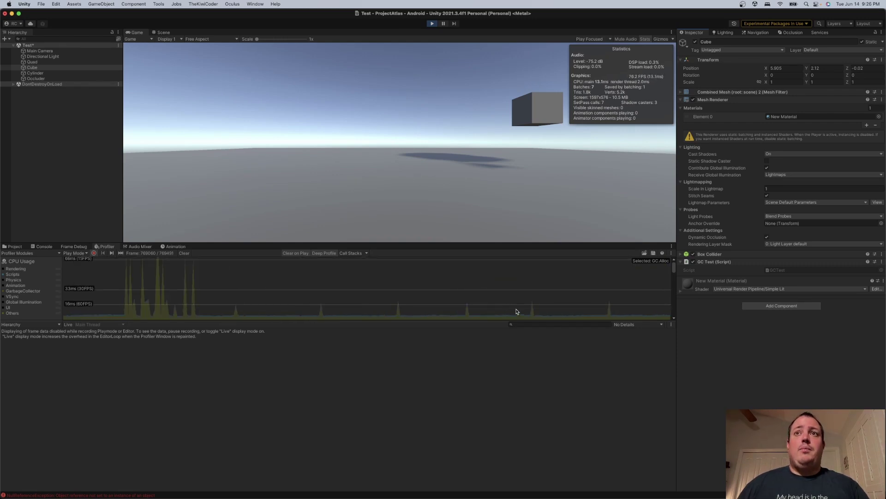
pyautogui.click(437, 304)
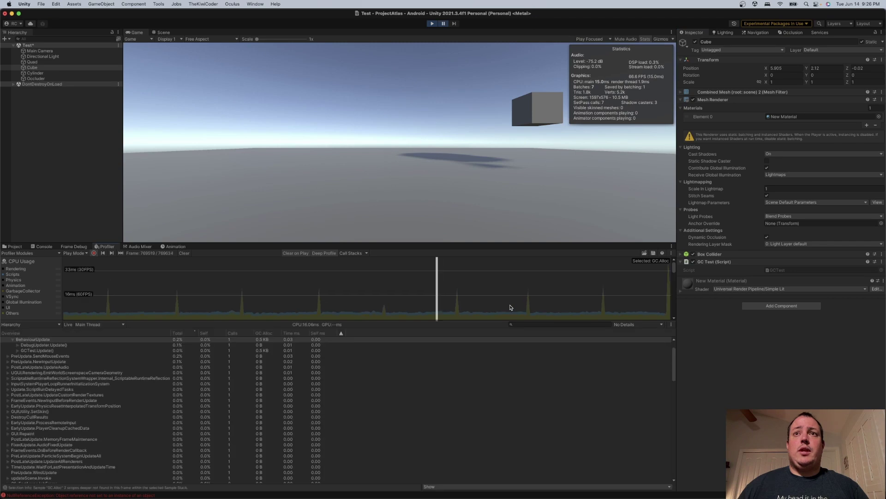
pyautogui.click(457, 311)
pyautogui.click(18, 350)
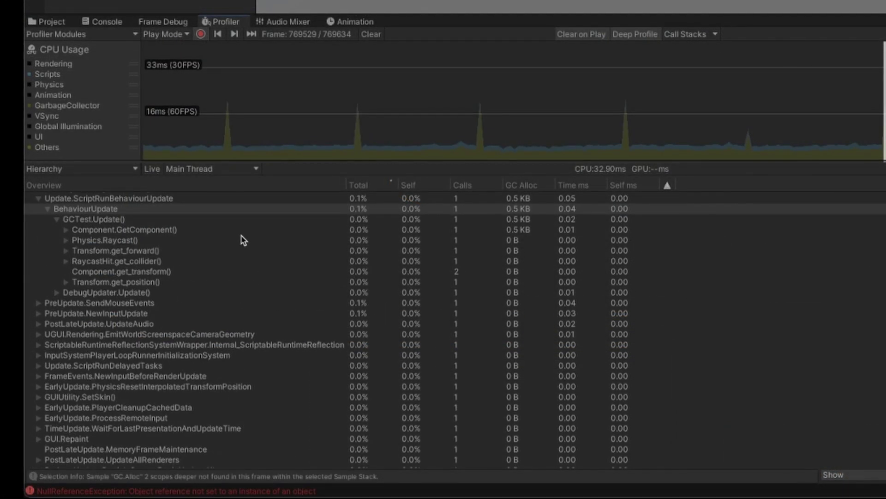
# - Expand Component.GetComponent() under GCTest.Update() and examine the GC allocation of it and its GetComponentFastPath() call
pyautogui.click(187, 230)
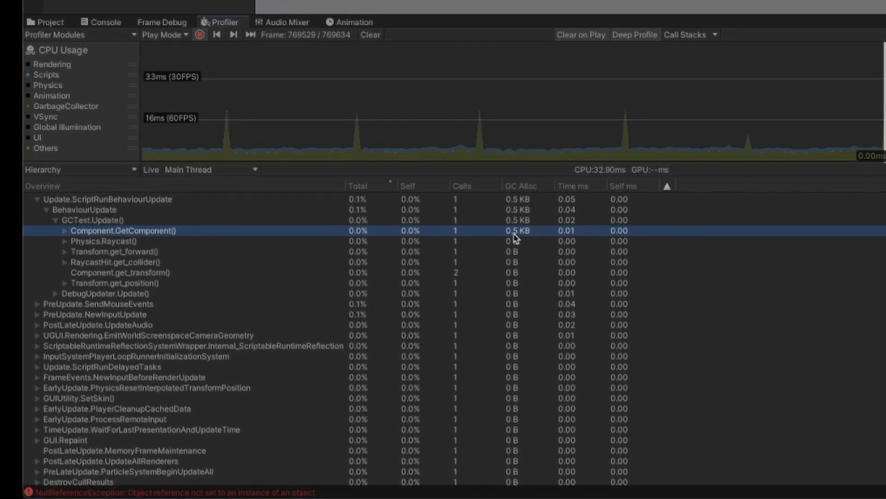
pyautogui.click(65, 231)
pyautogui.click(180, 242)
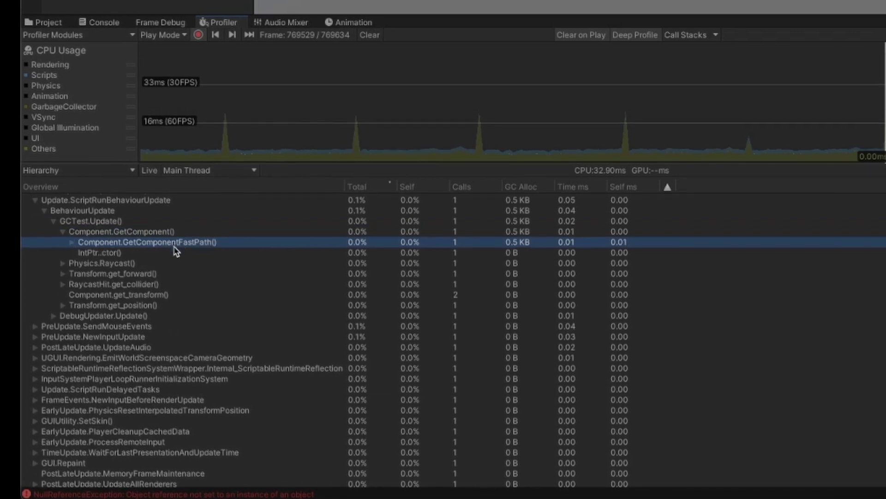
pyautogui.press('Up')
pyautogui.click(201, 245)
pyautogui.press('Up')
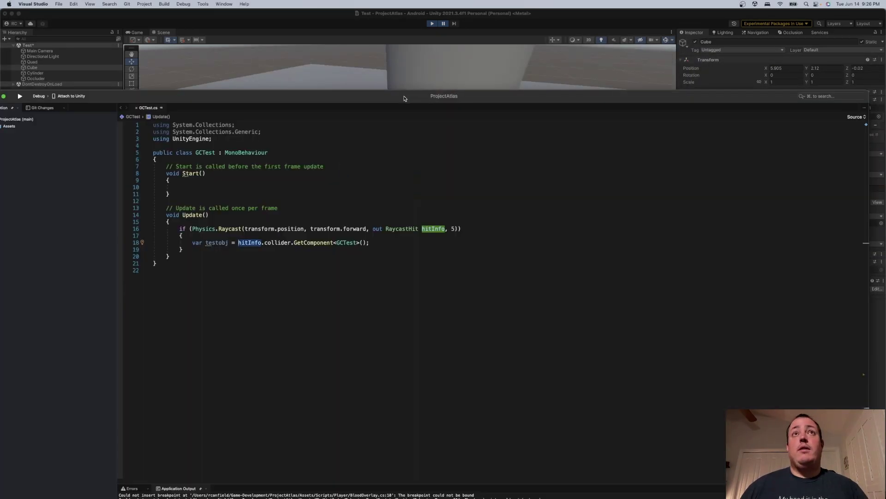
# - Switch to GCTest.cs in Visual Studio and delete the "var testobj =" assignment in front of hitInfo.collider in Update()
pyautogui.click(361, 205)
pyautogui.click(326, 162)
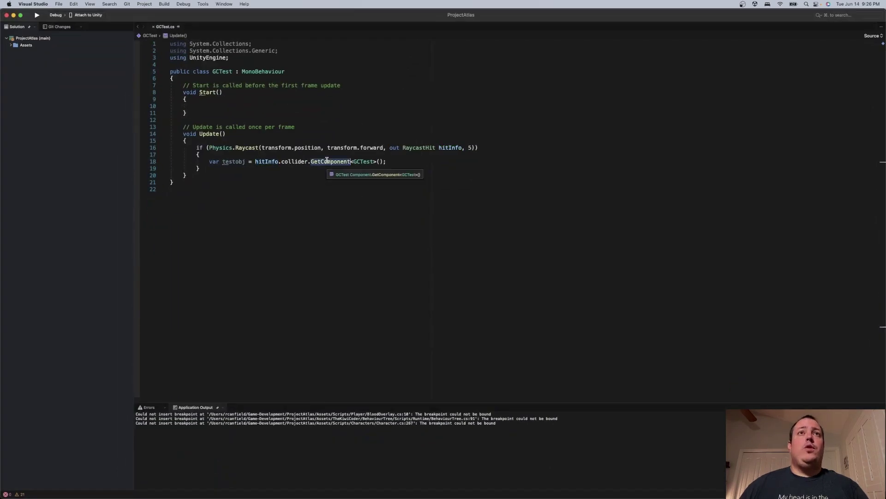
pyautogui.moveTo(256, 162); pyautogui.dragTo(210, 162)
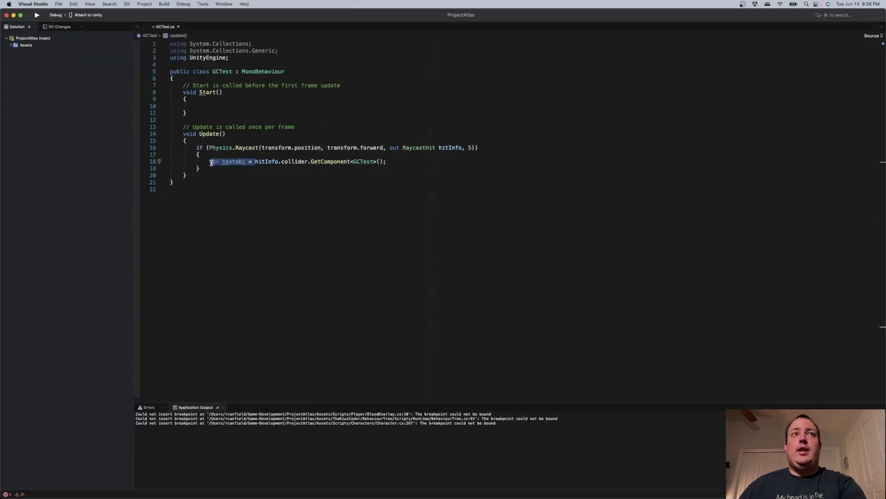
pyautogui.press('BackSpace')
# - Replace the GetComponent method name on hitInfo.collider with TryGetComponent from the code completion suggestions
pyautogui.doubleClick(279, 161)
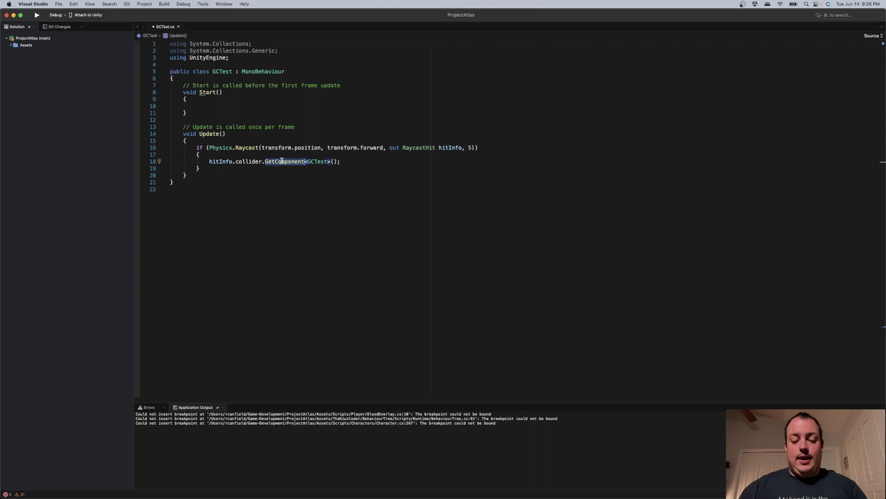
pyautogui.press('BackSpace')
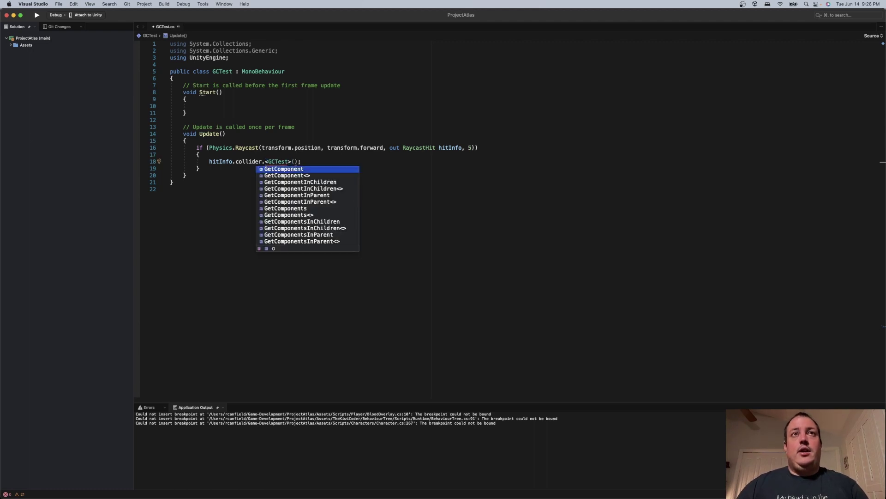
pyautogui.write('TR')
pyautogui.press('Down')
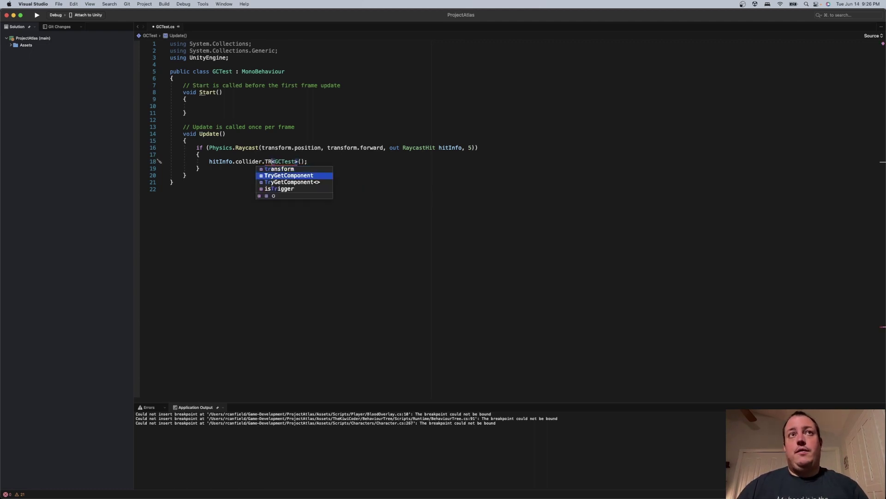
pyautogui.press('Return')
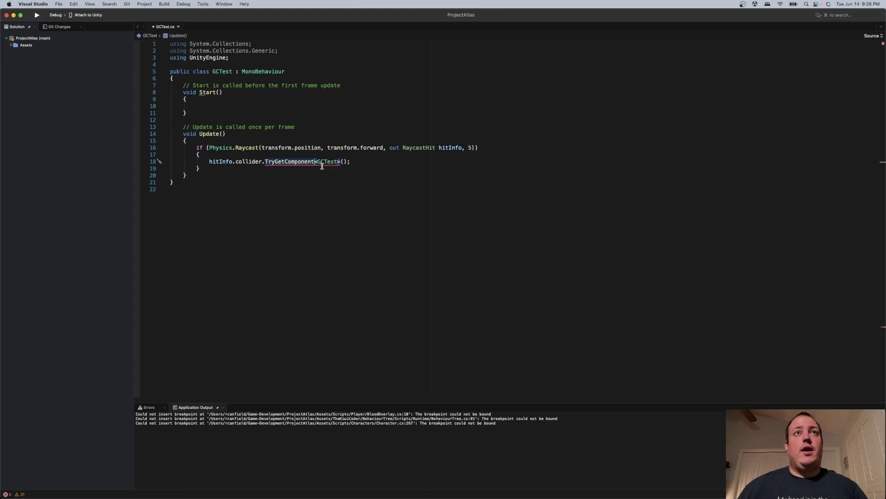
# - Replace the <GCTest>() part of the TryGetComponent call with (out GCTest testobj); and add a new line below
pyautogui.moveTo(353, 162); pyautogui.dragTo(318, 162)
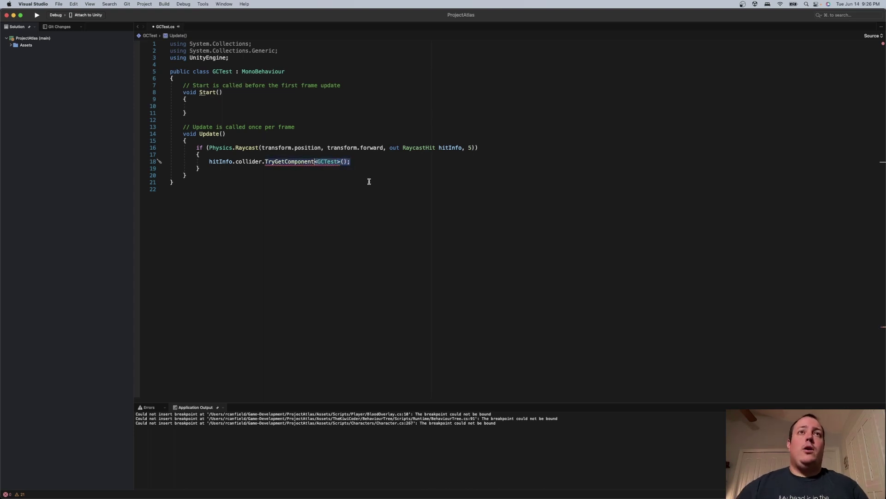
pyautogui.press('BackSpace')
pyautogui.write('(out ')
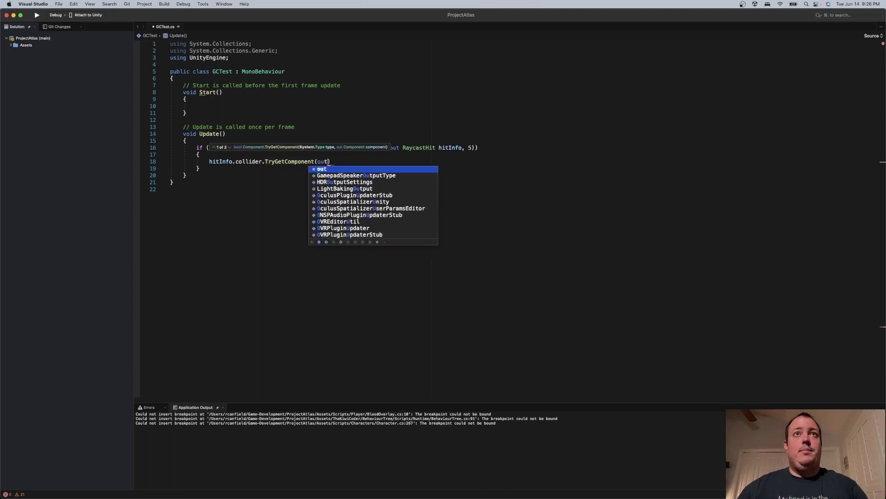
pyautogui.write('GCTest test')
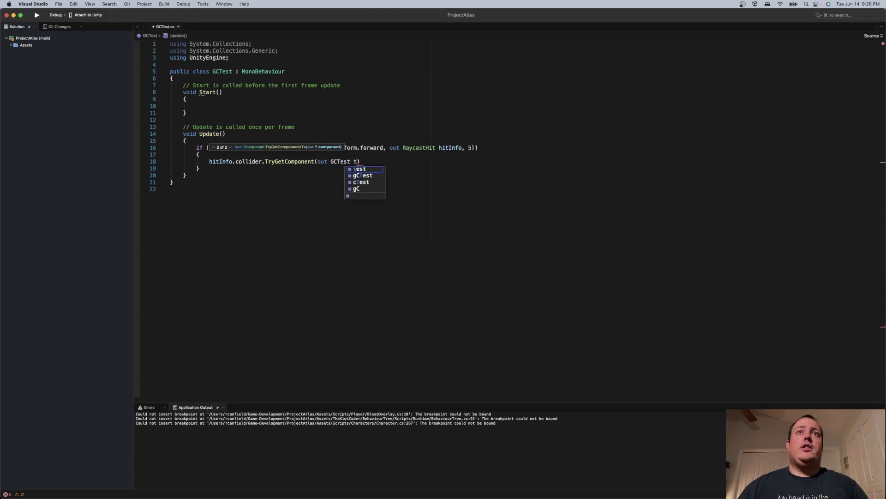
pyautogui.write('obj)')
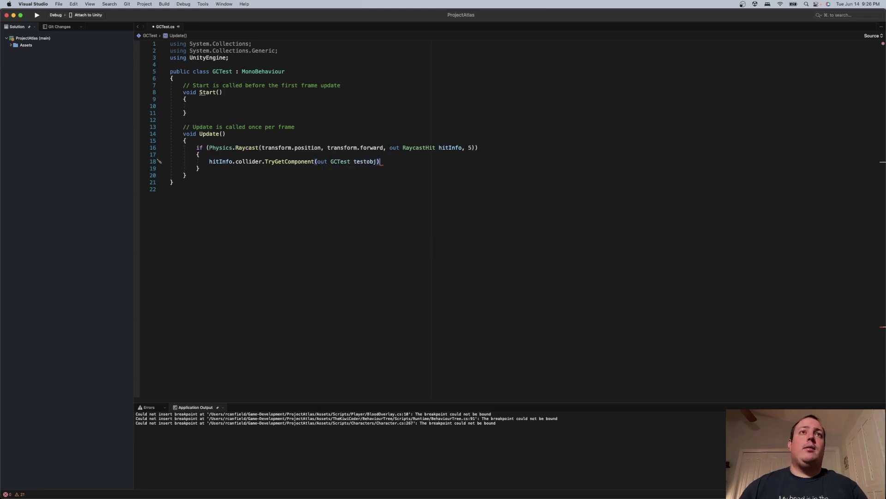
pyautogui.write(';')
pyautogui.press('Return')
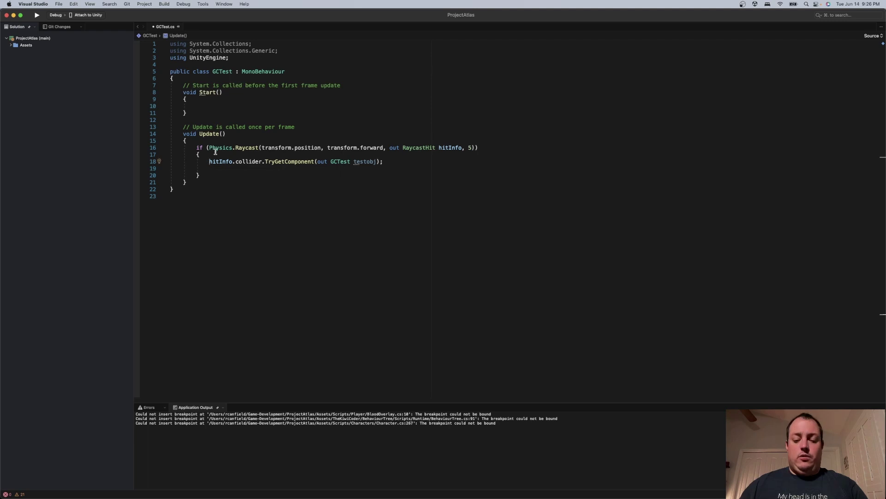
# - Turn the TryGetComponent call into an if condition and add an empty brace block beneath it
pyautogui.write('if (')
pyautogui.click(401, 163)
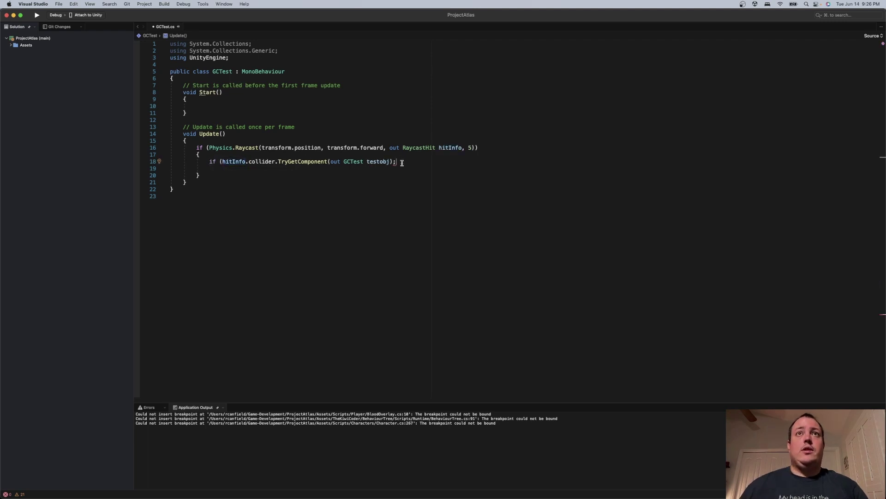
pyautogui.press('BackSpace')
pyautogui.write(')')
pyautogui.press('Return')
pyautogui.write('{')
pyautogui.press('Return')
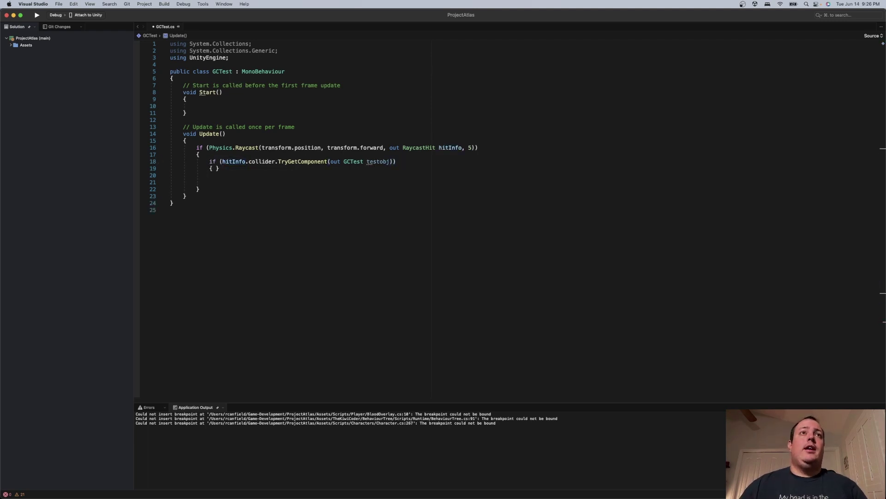
pyautogui.press('Return')
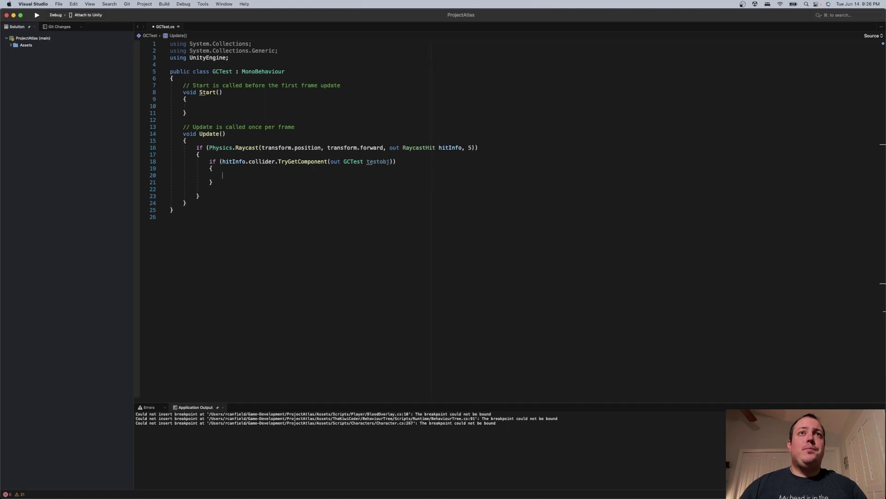
# - Add Debug.Log(testobj); inside the new if block, save GCTest.cs, and return to Unity
pyautogui.write('Debug.Log(test')
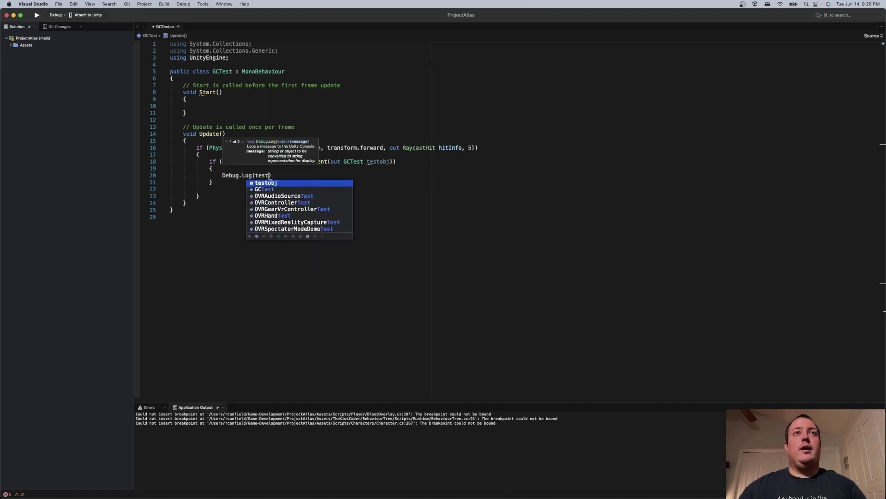
pyautogui.press('Tab')
pyautogui.write(');')
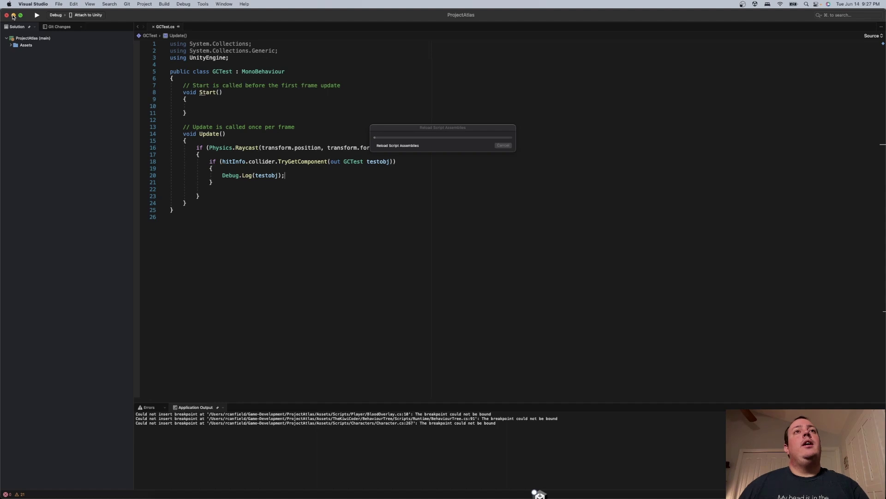
pyautogui.click(14, 15)
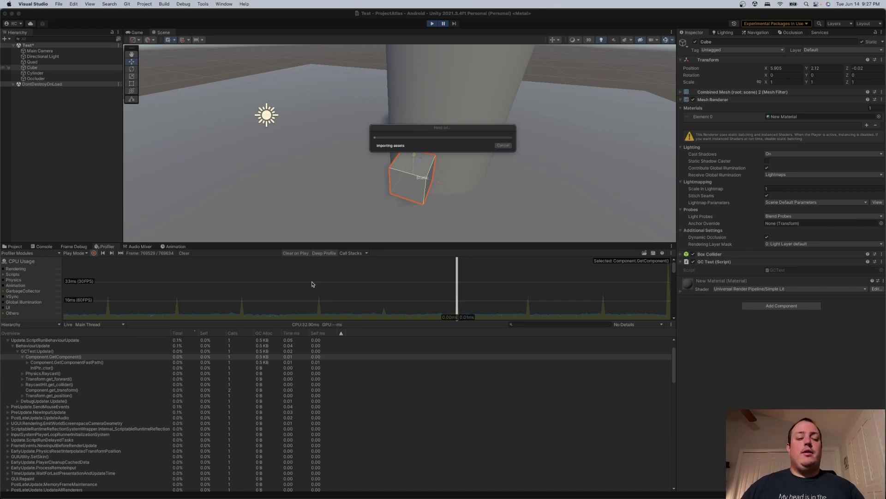
# - Turn off Deep Profile in the Profiler and accept reloading all scripts
pyautogui.click(320, 253)
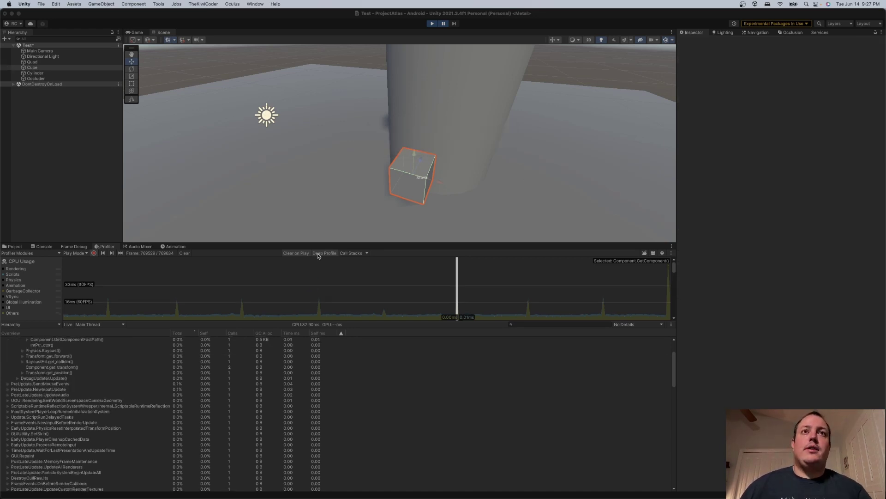
pyautogui.click(319, 254)
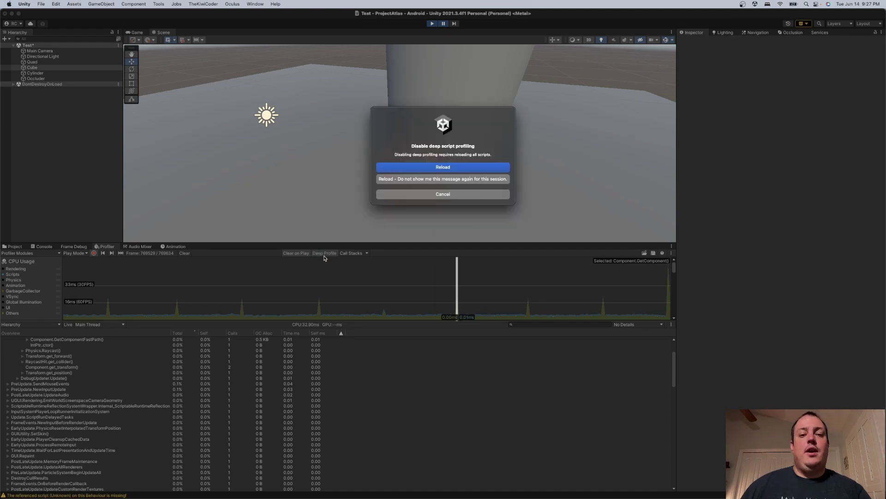
pyautogui.click(444, 194)
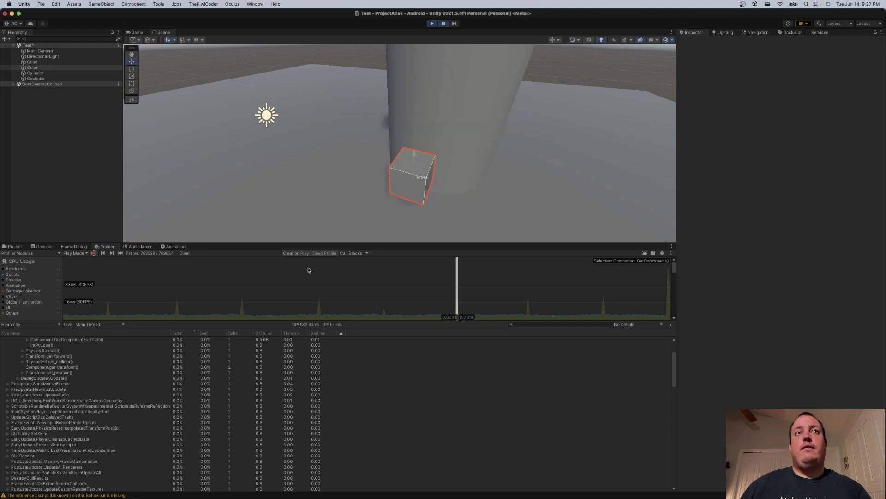
pyautogui.click(432, 24)
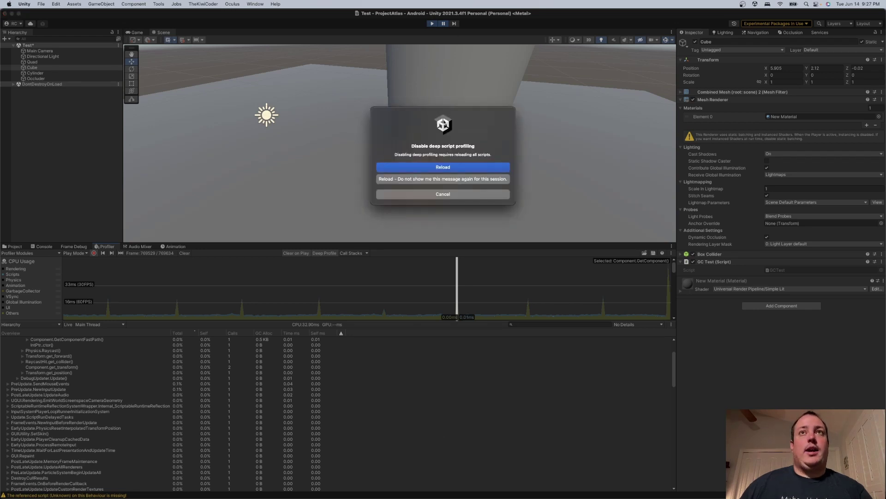
pyautogui.click(443, 167)
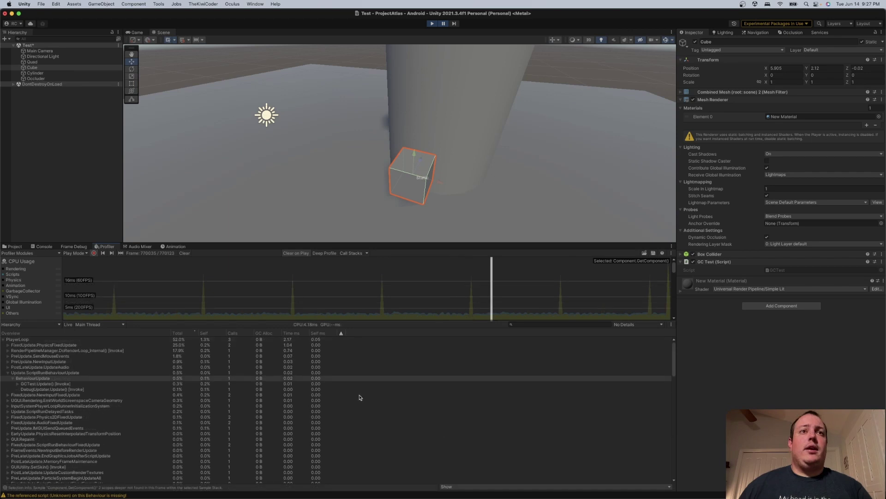
# - Scrub through frames around a spike in the CPU Usage chart to check PlayerLoop's GC allocation, and stop playing the scene
pyautogui.moveTo(472, 304)
pyautogui.mouseDown()
pyautogui.moveTo(461, 305)
pyautogui.moveTo(489, 303)
pyautogui.mouseUp()
pyautogui.click(4, 339)
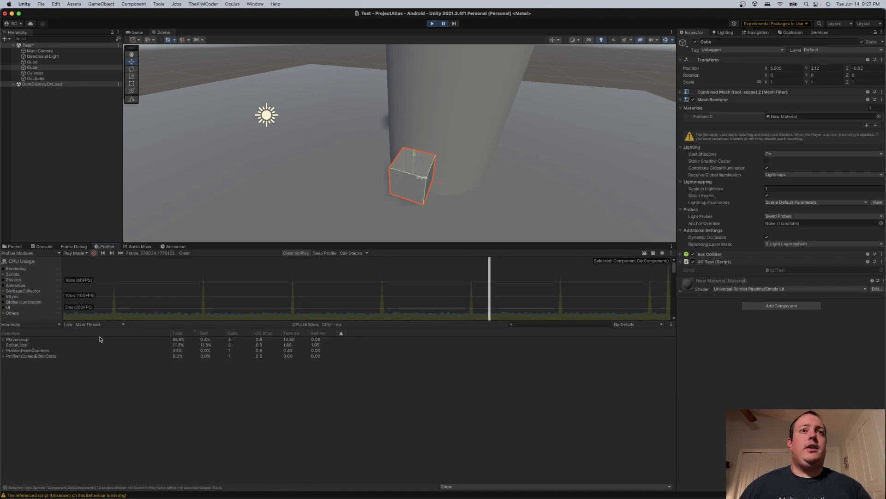
pyautogui.moveTo(469, 305)
pyautogui.mouseDown()
pyautogui.moveTo(587, 306)
pyautogui.moveTo(505, 307)
pyautogui.mouseUp()
pyautogui.moveTo(435, 309)
pyautogui.mouseDown()
pyautogui.moveTo(266, 311)
pyautogui.moveTo(486, 303)
pyautogui.mouseUp()
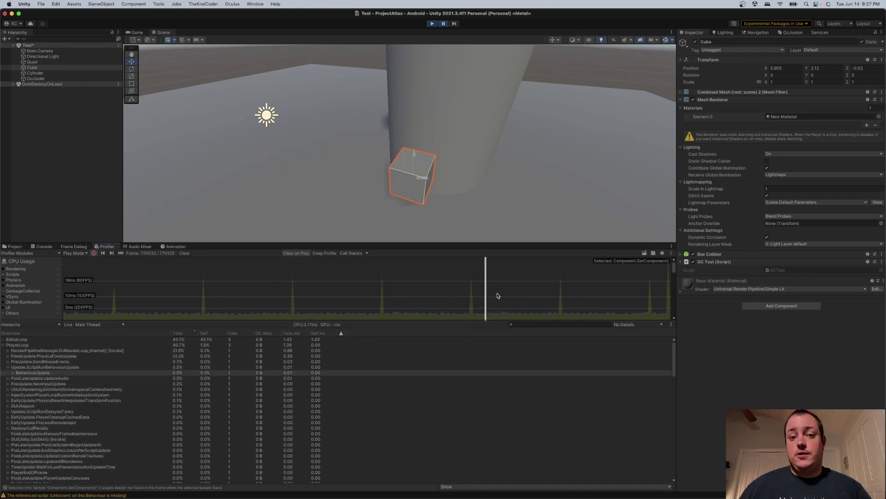
pyautogui.click(432, 23)
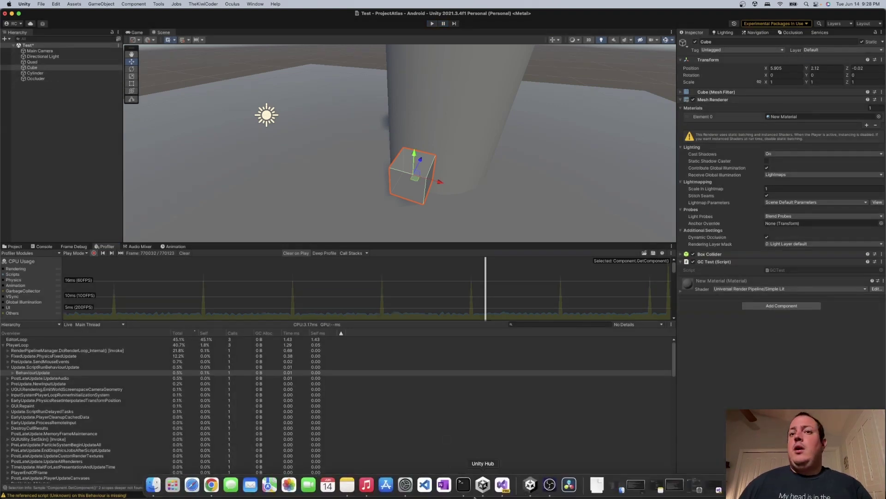
# - Switch to Visual Studio and cut the whole Physics.Raycast if block out of the Update method in GCTest.cs
pyautogui.click(502, 484)
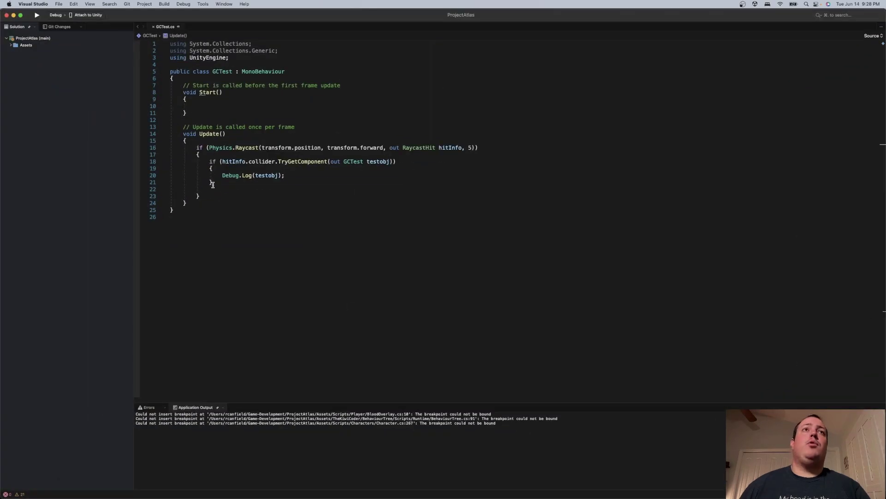
pyautogui.moveTo(210, 198); pyautogui.dragTo(196, 148)
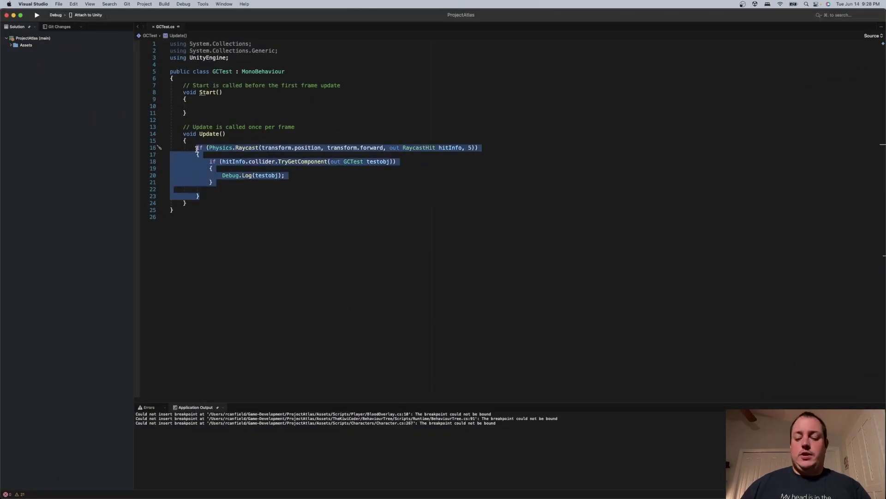
pyautogui.press('super+x')
pyautogui.click(210, 105)
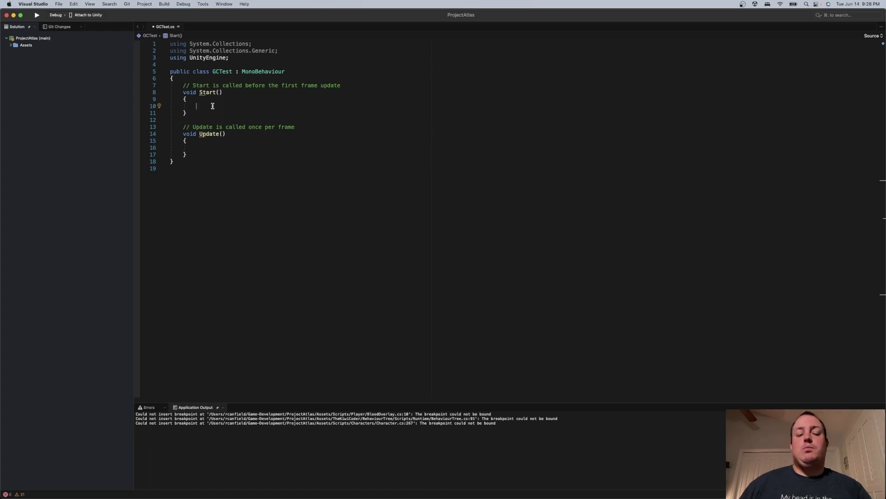
# - Declare the field GCTest[] test = new GCTest[32]; at the start of the class, followed by an empty line
pyautogui.click(211, 81)
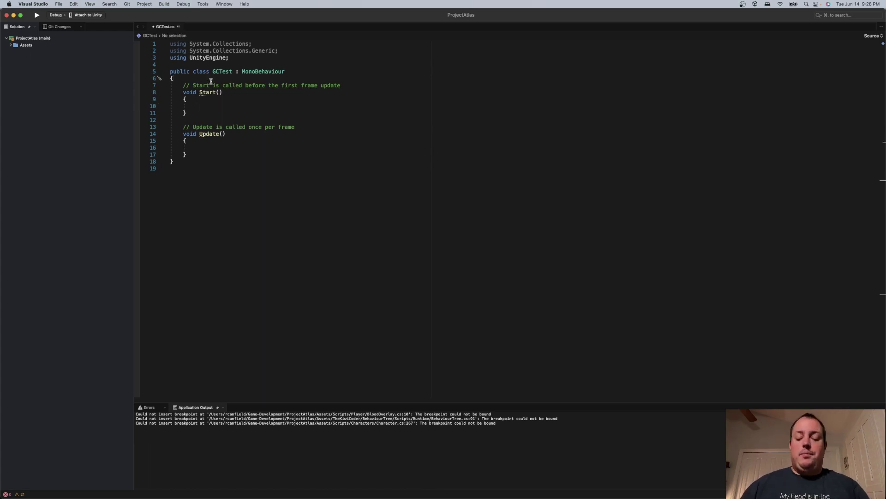
pyautogui.press('Return')
pyautogui.write('GC')
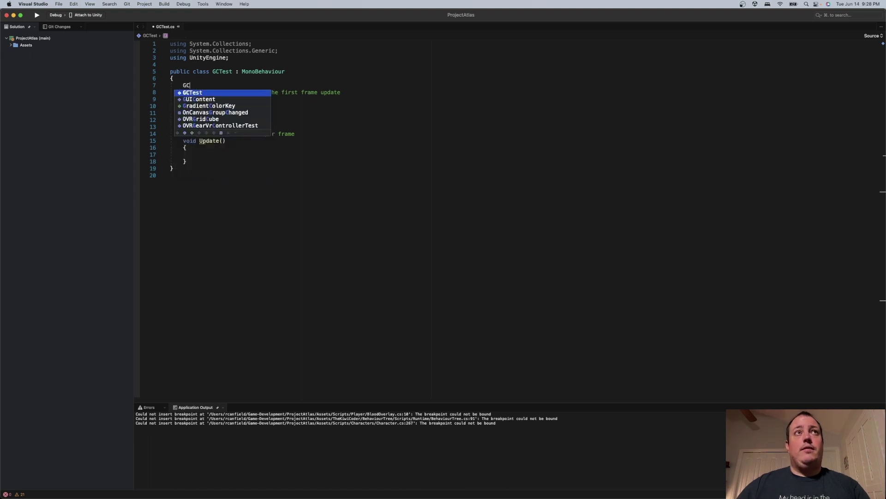
pyautogui.write('Test[] test = new')
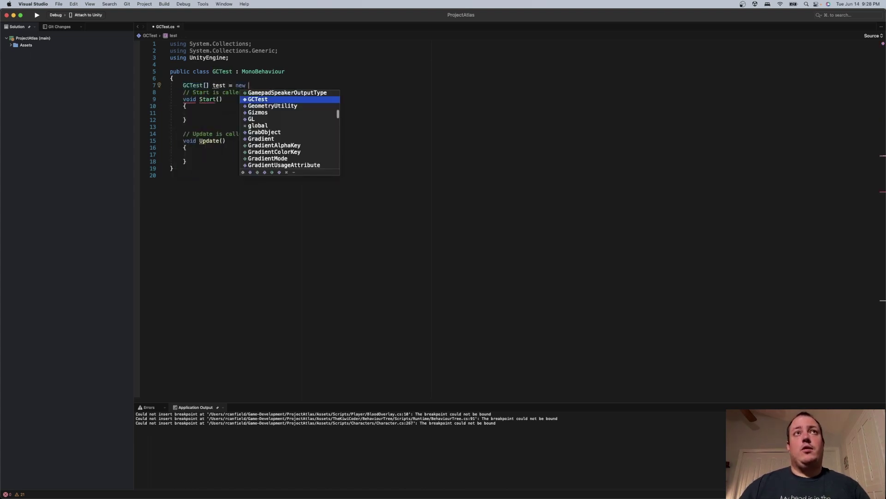
pyautogui.press('Return')
pyautogui.write('[];')
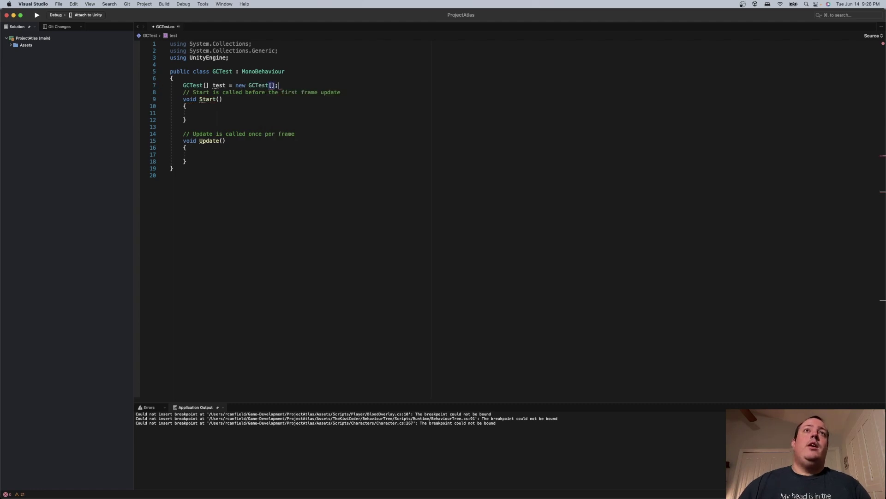
pyautogui.press('Return')
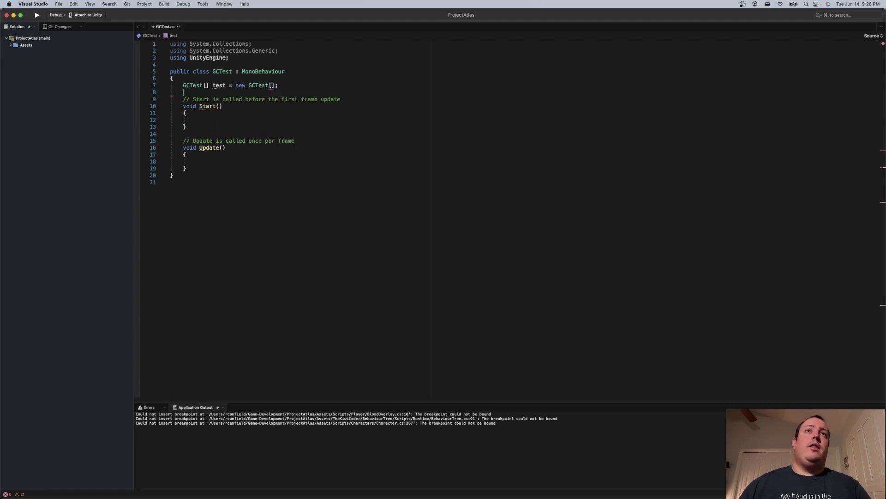
pyautogui.click(272, 86)
pyautogui.write('32')
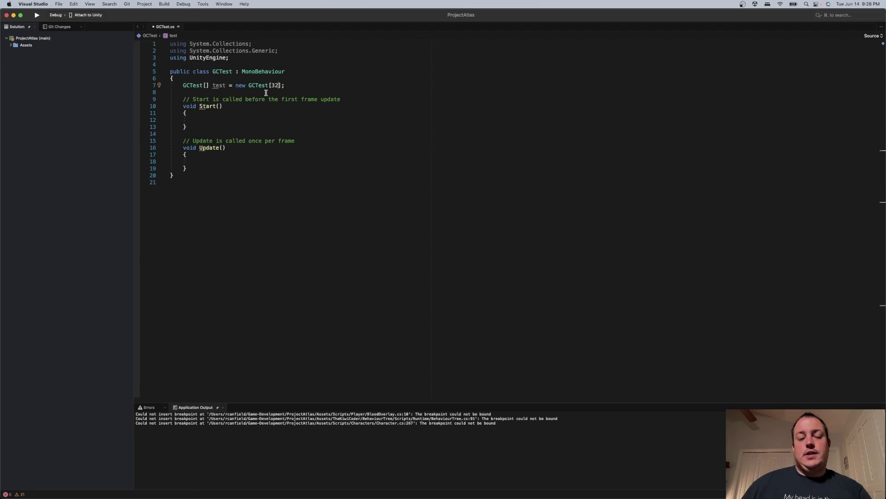
# - Declare the field List<GCTest> othertest = new List<GCTest>(); directly below the test array
pyautogui.click(224, 118)
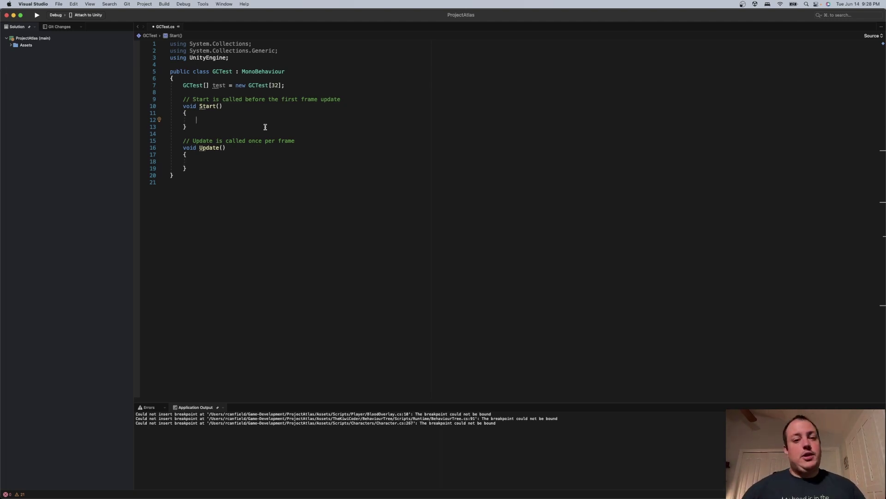
pyautogui.click(294, 88)
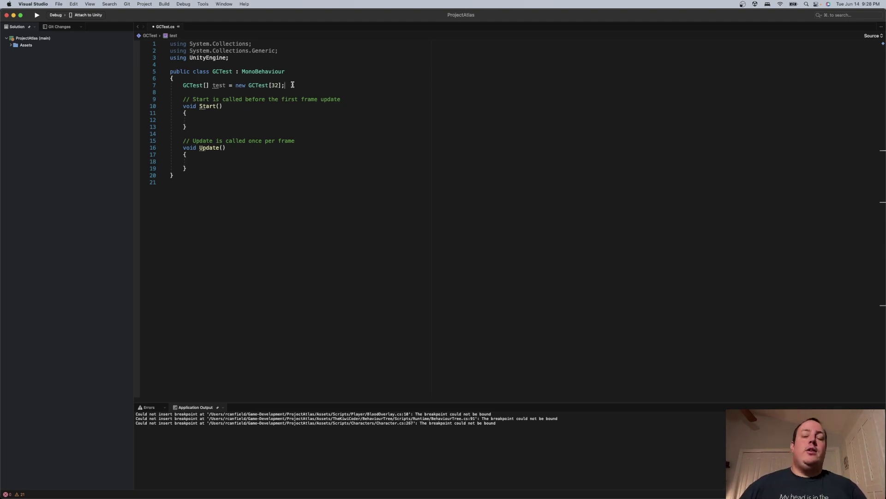
pyautogui.press('Return')
pyautogui.write('List<')
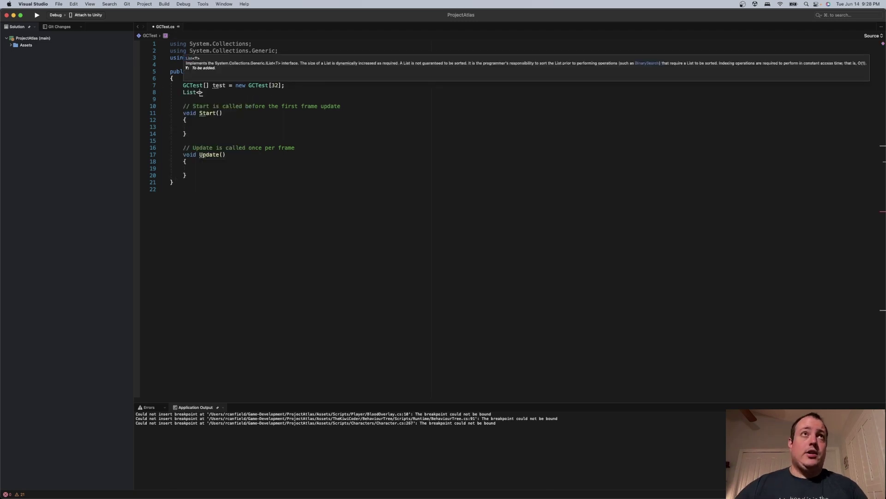
pyautogui.write('GCTest> ')
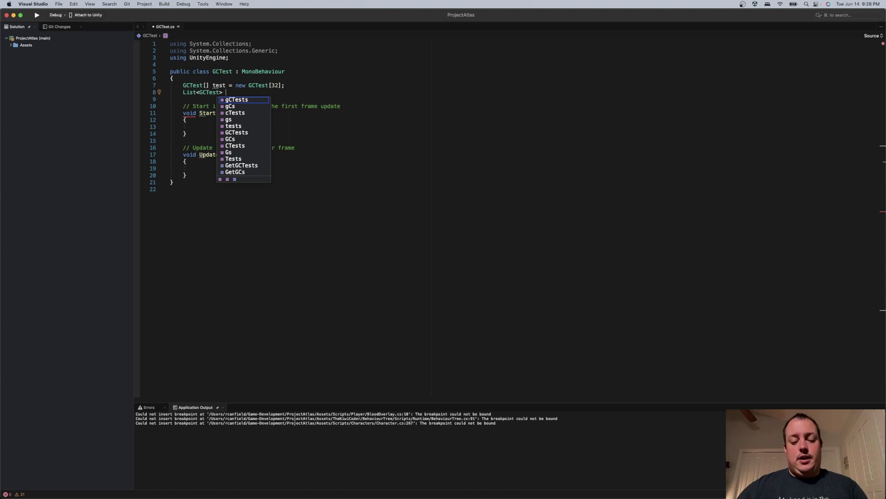
pyautogui.write('othertest = new List<GCTest>')
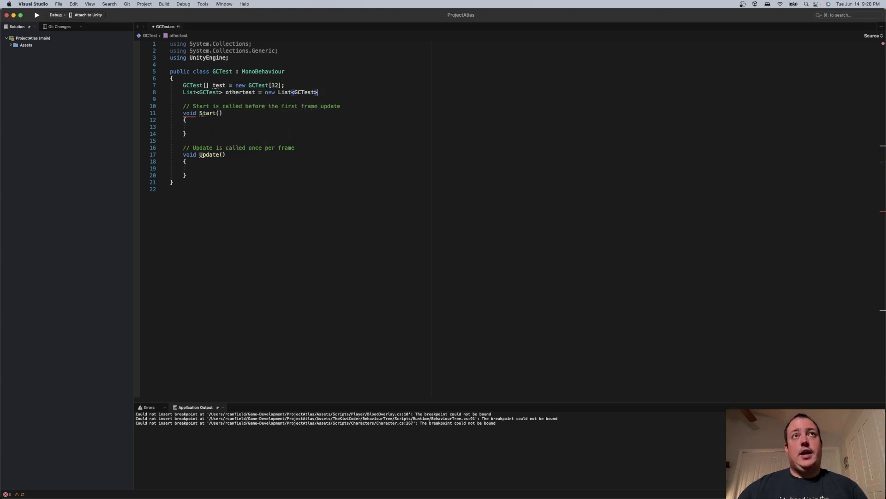
pyautogui.write('();')
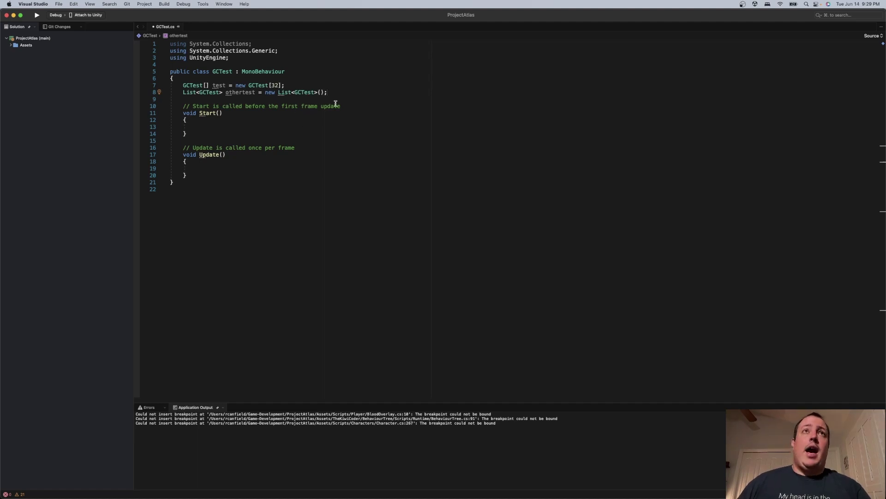
# - Rewrite the othertest list's constructor using the int capacity overload with a capacity of 100
pyautogui.press('BackSpace')
pyautogui.press('BackSpace')
pyautogui.press('BackSpace')
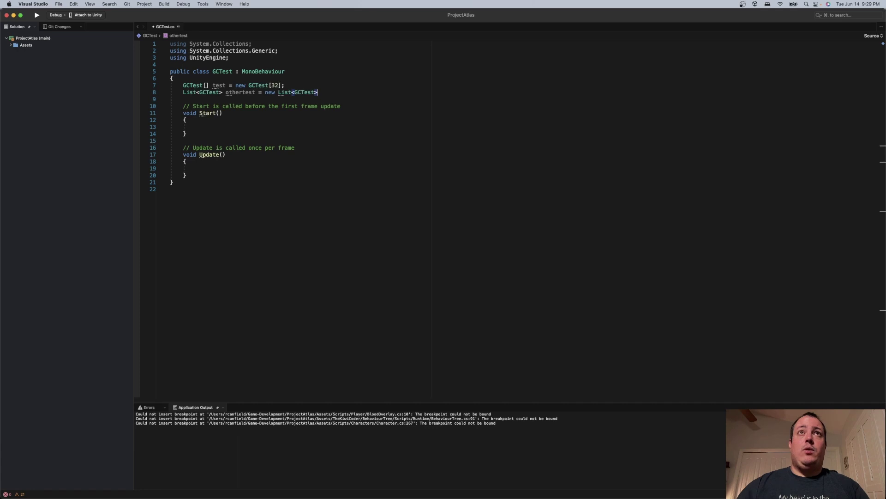
pyautogui.write('(')
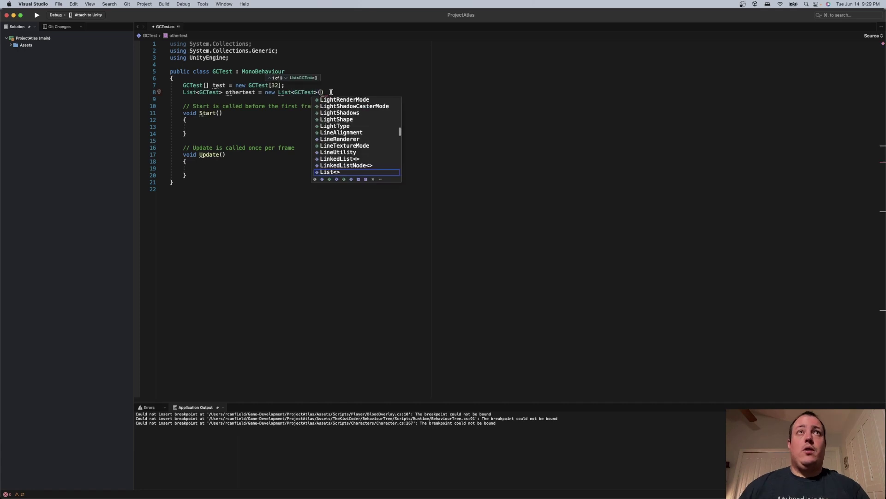
pyautogui.click(286, 78)
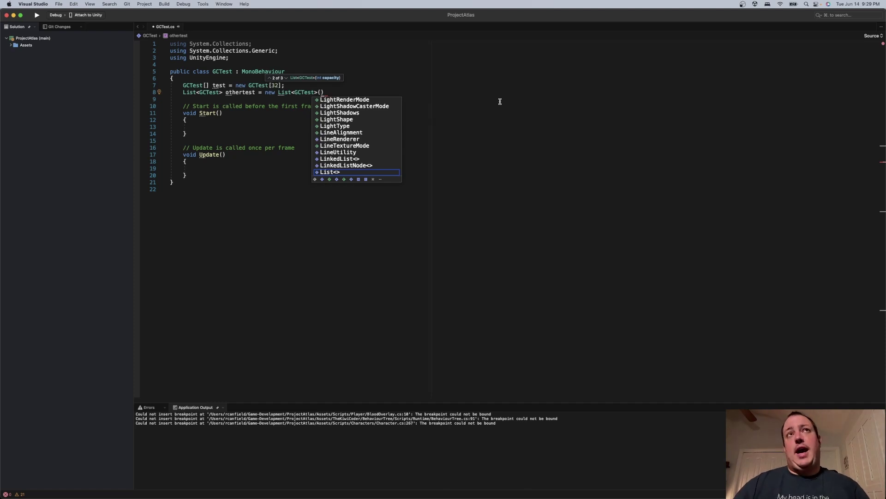
pyautogui.write('100);')
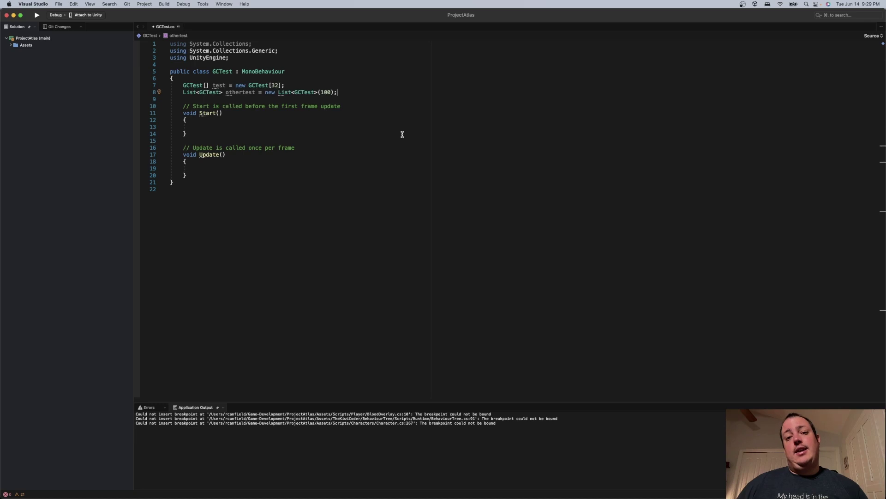
# - Try a capacity of 10000 for the othertest list and clear the capacity argument again
pyautogui.moveTo(286, 93)
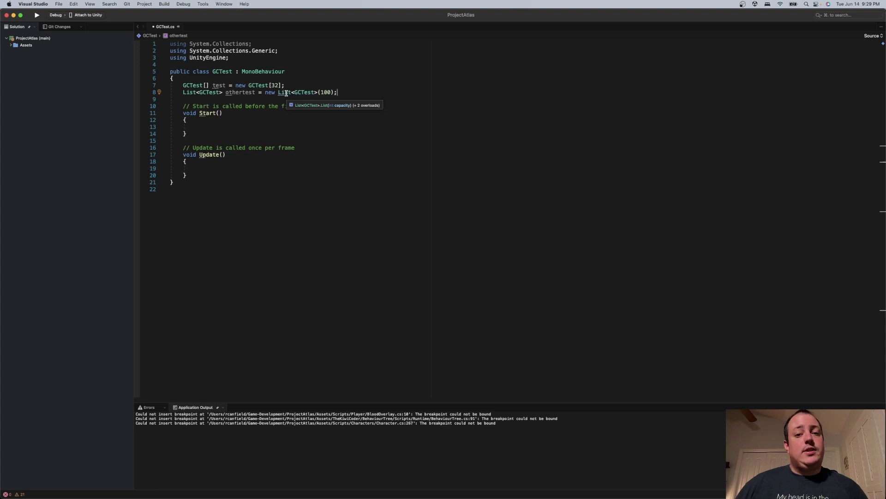
pyautogui.doubleClick(326, 92)
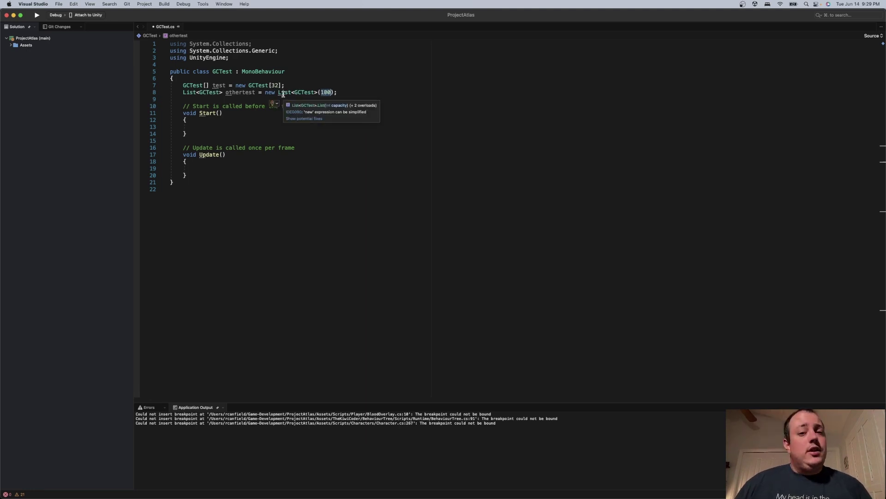
pyautogui.click(304, 79)
pyautogui.click(305, 85)
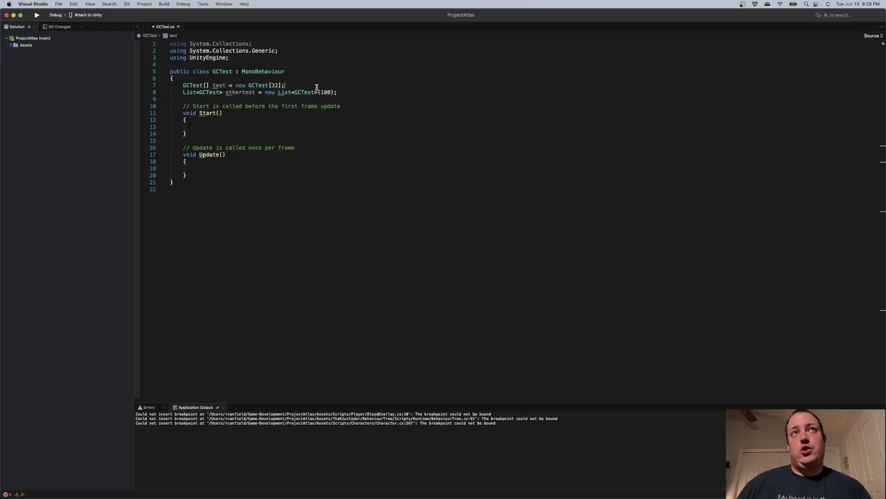
pyautogui.click(332, 92)
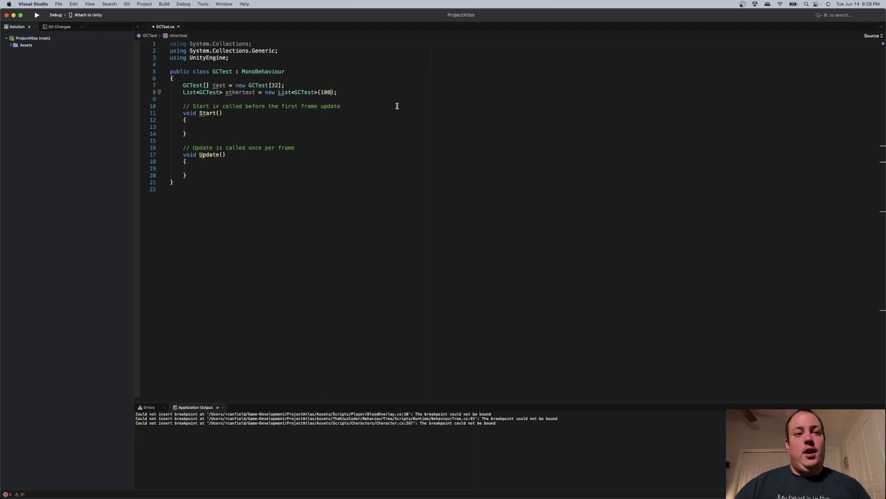
pyautogui.write('00')
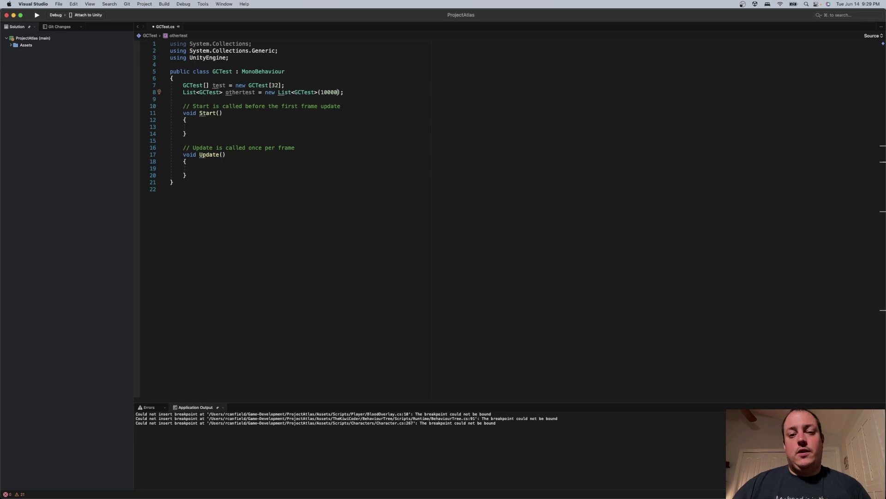
pyautogui.press('BackSpace')
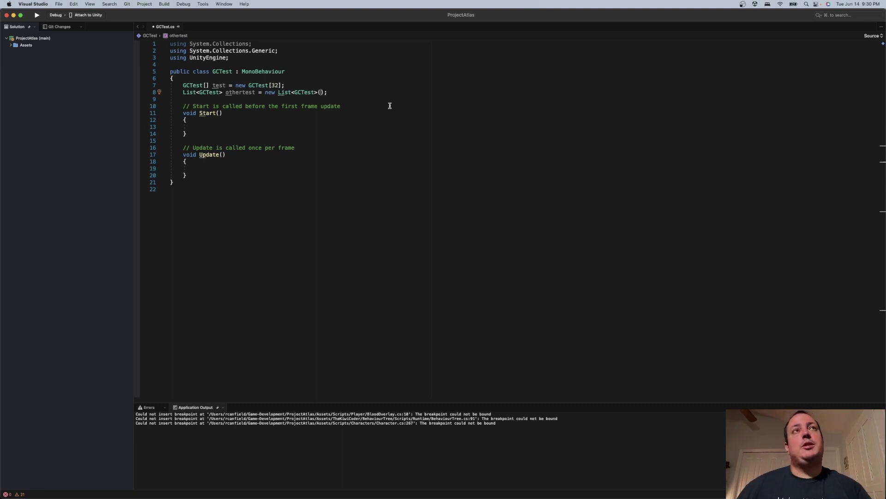
pyautogui.moveTo(285, 85); pyautogui.dragTo(181, 85)
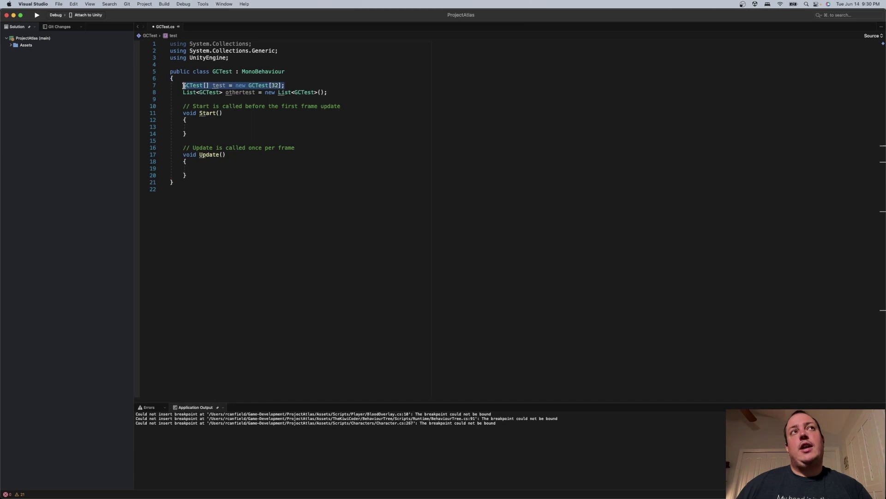
pyautogui.click(363, 116)
pyautogui.moveTo(329, 93); pyautogui.dragTo(183, 86)
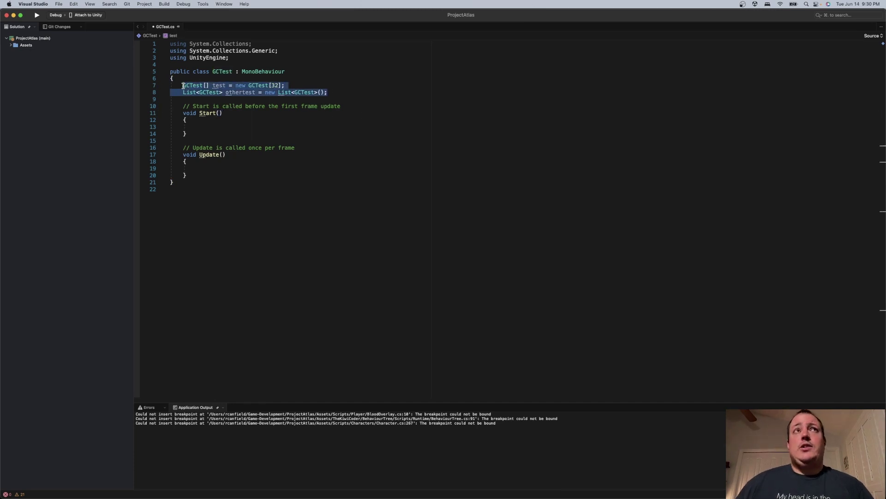
# - In the Update method, find the NonAlloc members of Physics and insert Physics.RaycastNonAlloc
pyautogui.click(214, 170)
pyautogui.write('Physics')
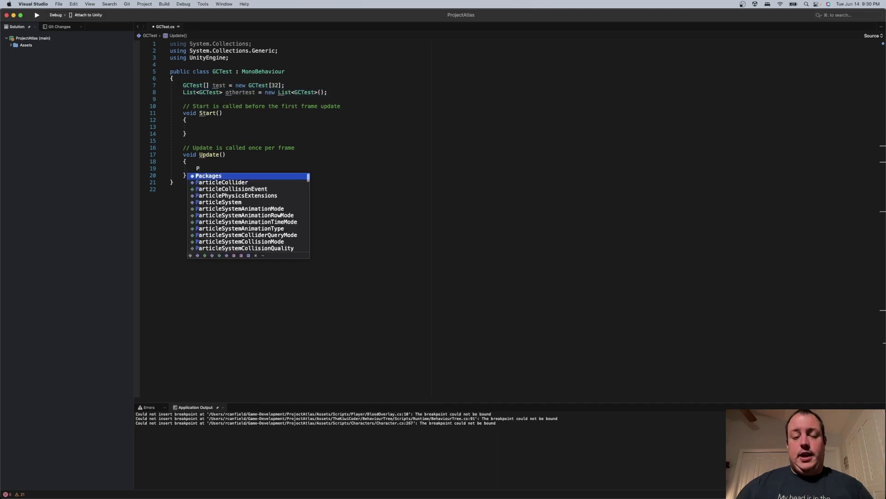
pyautogui.press('Escape')
pyautogui.write('.Non')
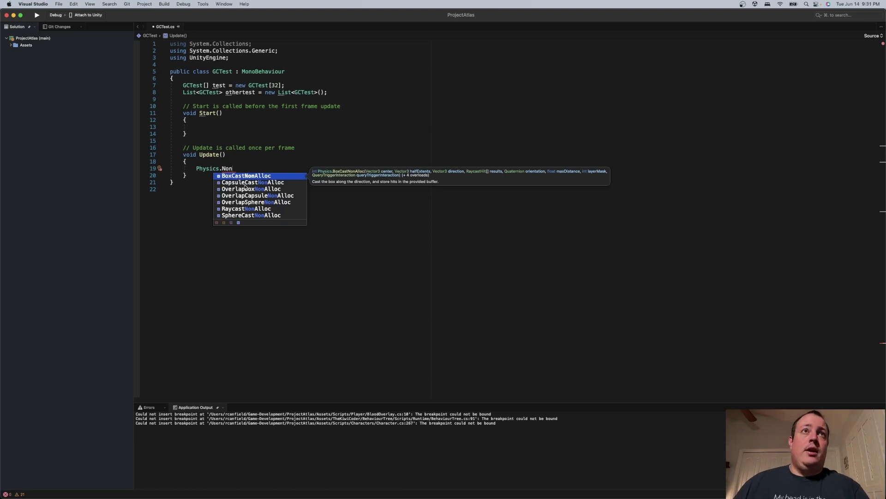
pyautogui.click(242, 209)
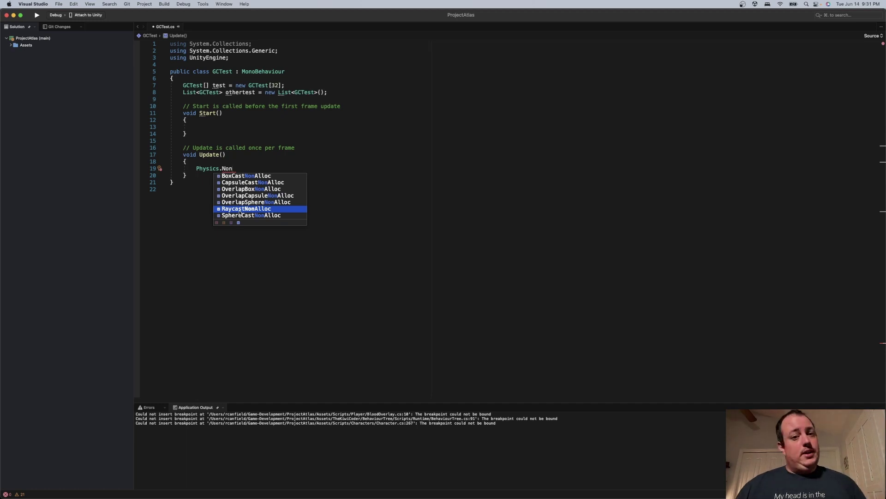
pyautogui.press('Return')
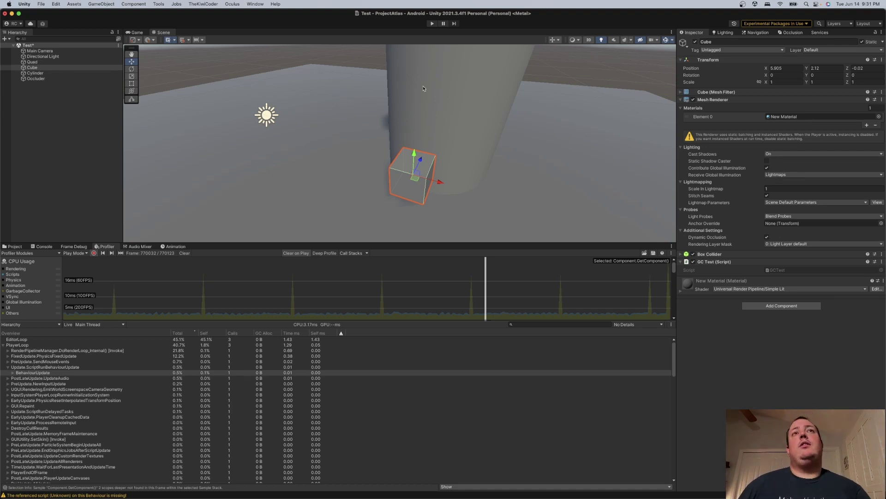
# - In Unity, examine the cube and cylinder from another angle, compare with the camera's Game view, and clear the selection
pyautogui.keyDown('alt'); pyautogui.moveTo(404, 48); pyautogui.dragTo(390, 104); pyautogui.keyUp('alt')
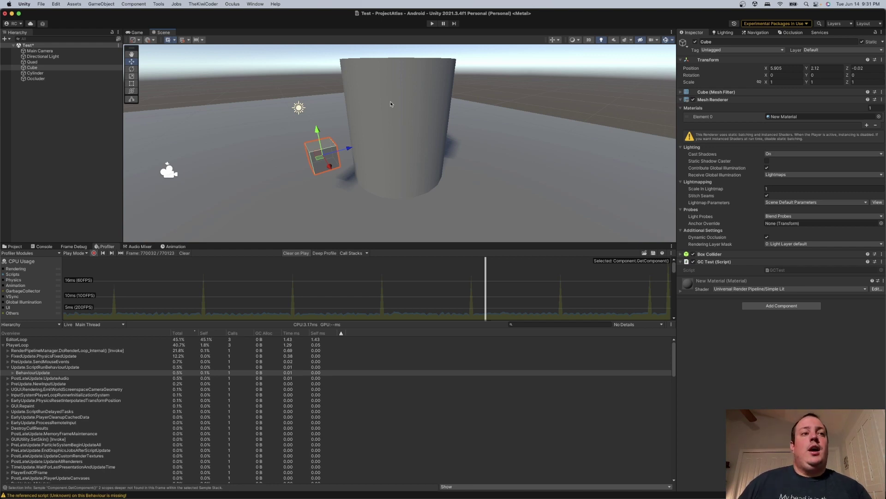
pyautogui.click(137, 32)
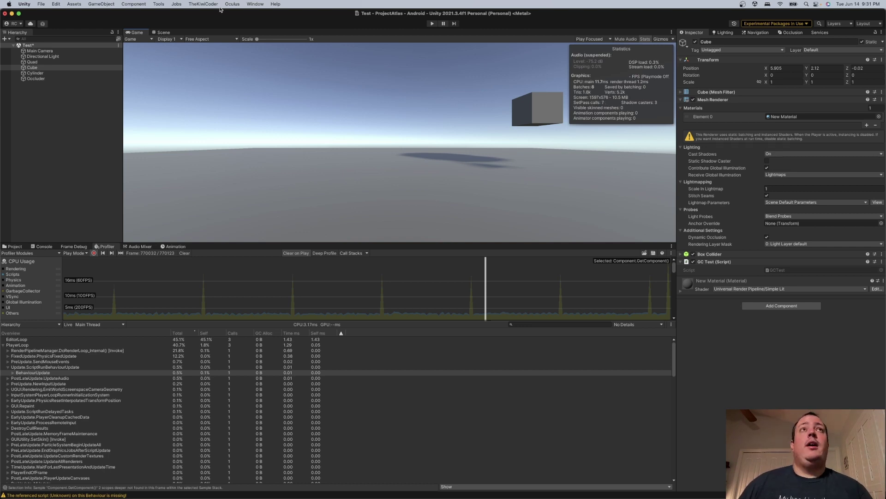
pyautogui.click(163, 32)
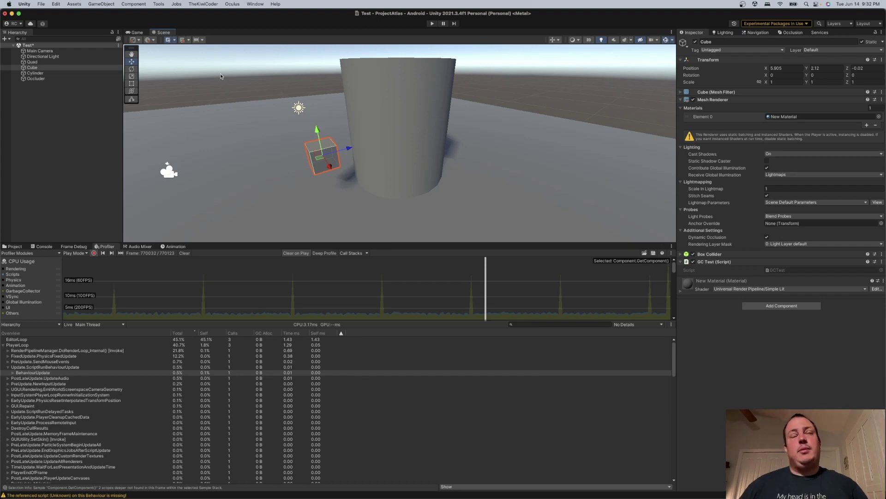
pyautogui.click(232, 149)
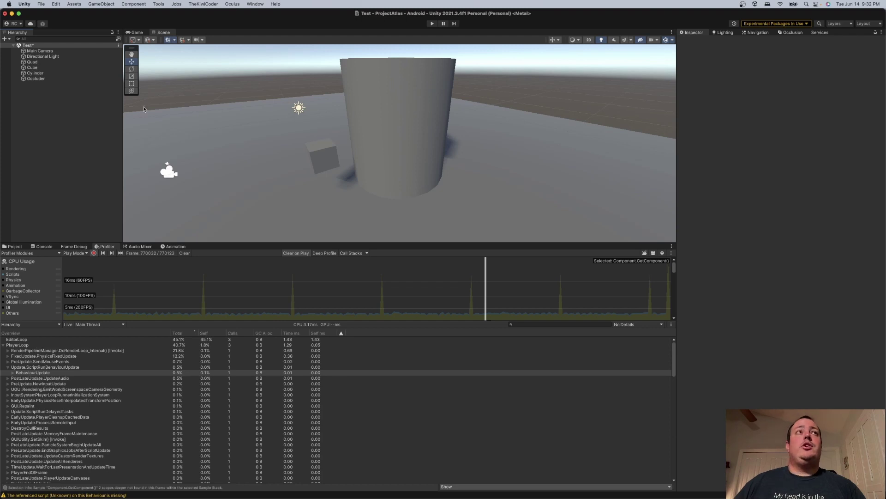
# - Enlarge the Scene view and show the project assets in place of the Profiler, with the Cube selected
pyautogui.moveTo(324, 126); pyautogui.dragTo(337, 119, button='right')
pyautogui.moveTo(388, 241); pyautogui.dragTo(388, 335)
pyautogui.click(14, 340)
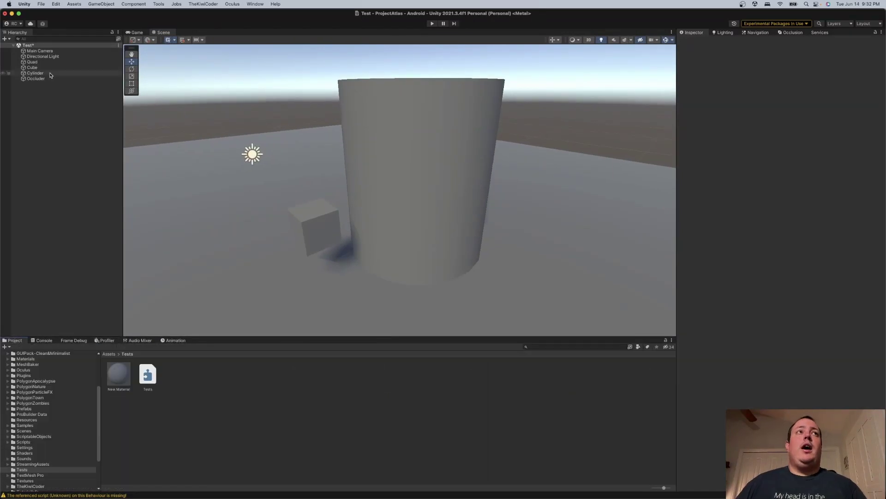
pyautogui.click(42, 68)
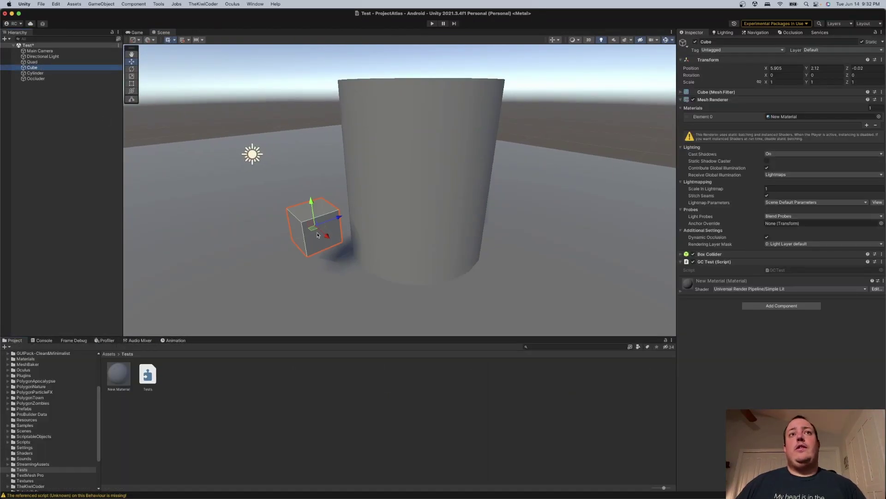
# - Scale the Cylinder to 1 on X, Y and Z and raise it to a Y position of about 2.56
pyautogui.click(35, 73)
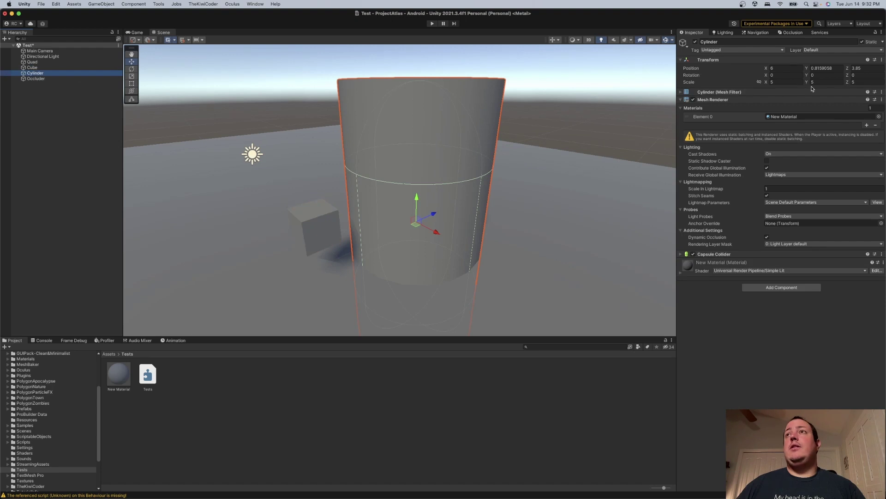
pyautogui.doubleClick(785, 82)
pyautogui.write('1')
pyautogui.press('Tab')
pyautogui.write('1')
pyautogui.press('Tab')
pyautogui.write('1')
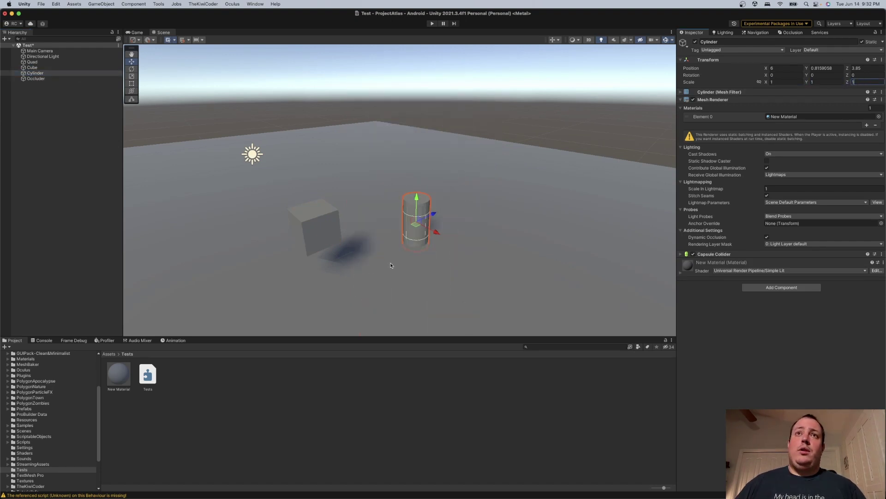
pyautogui.moveTo(416, 202); pyautogui.dragTo(417, 158)
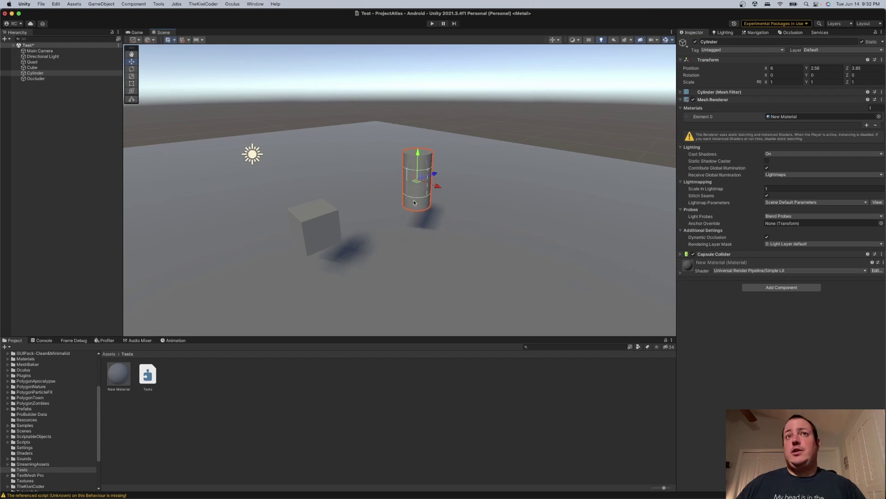
pyautogui.moveTo(406, 177); pyautogui.dragTo(388, 191, button='right')
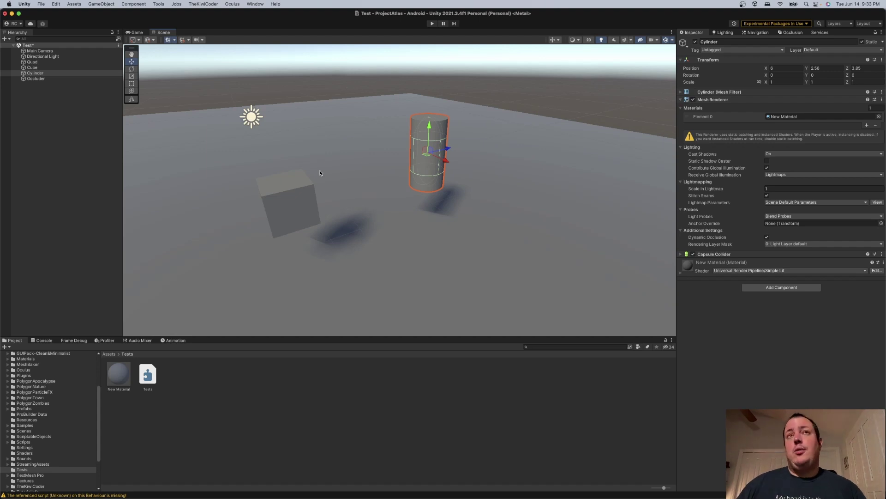
# - Assign the Cylinder to layer 20: Detail and clear the selection
pyautogui.click(25, 74)
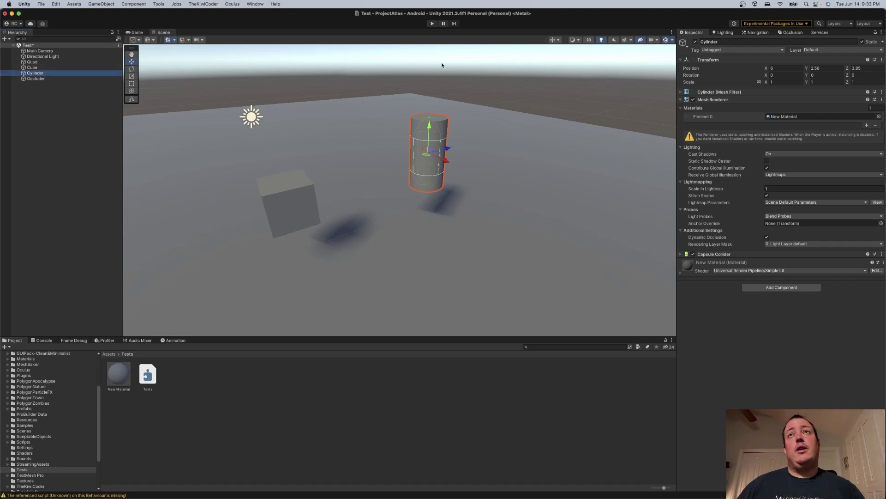
pyautogui.click(837, 50)
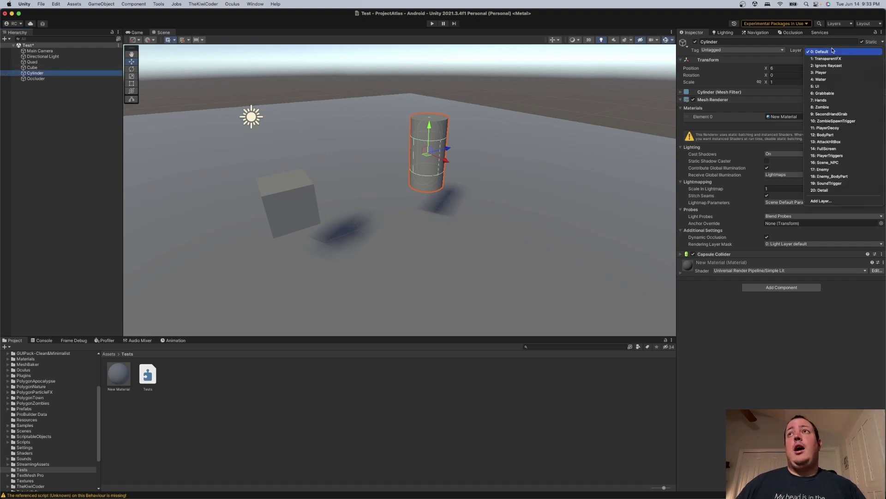
pyautogui.click(820, 190)
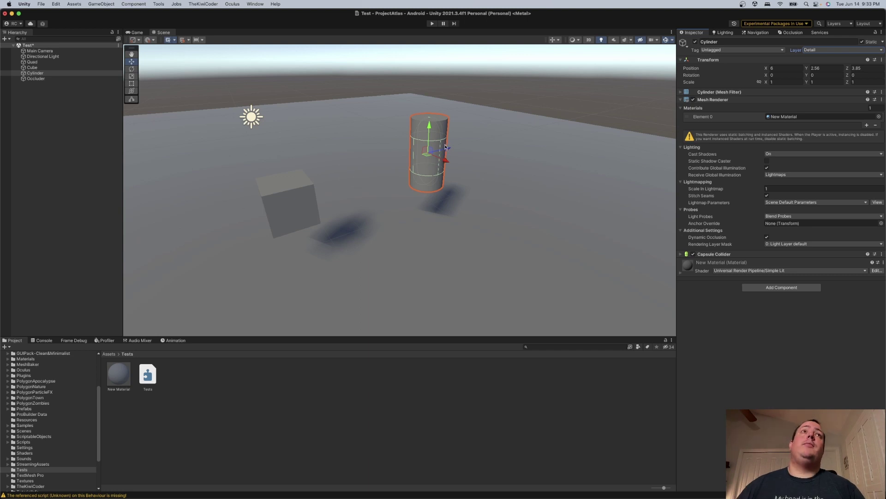
pyautogui.scroll(-5, 484, 142)
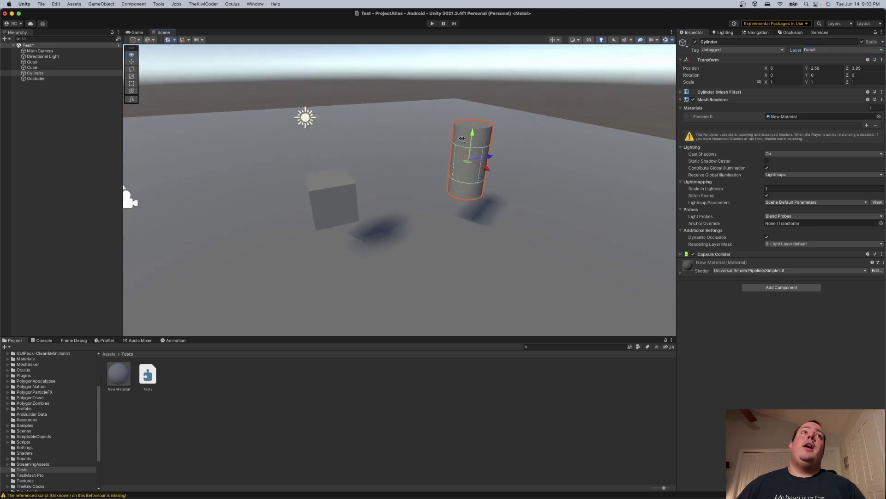
pyautogui.click(32, 68)
pyautogui.click(30, 73)
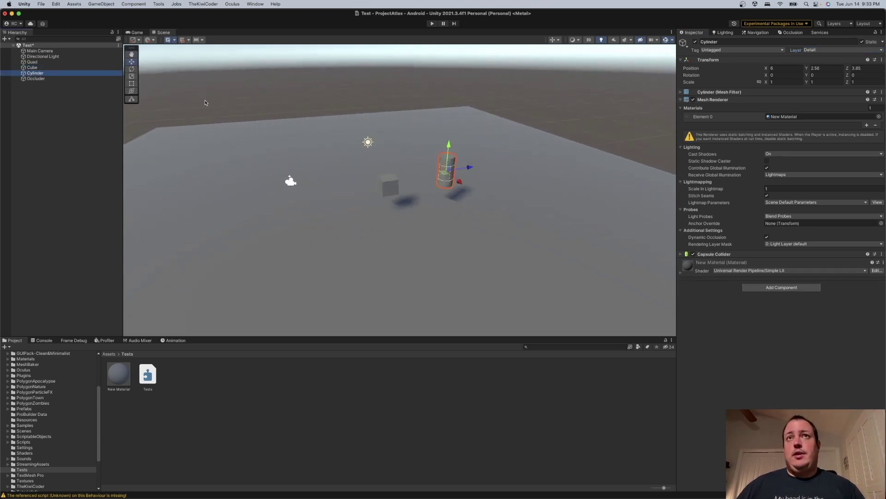
pyautogui.click(40, 51)
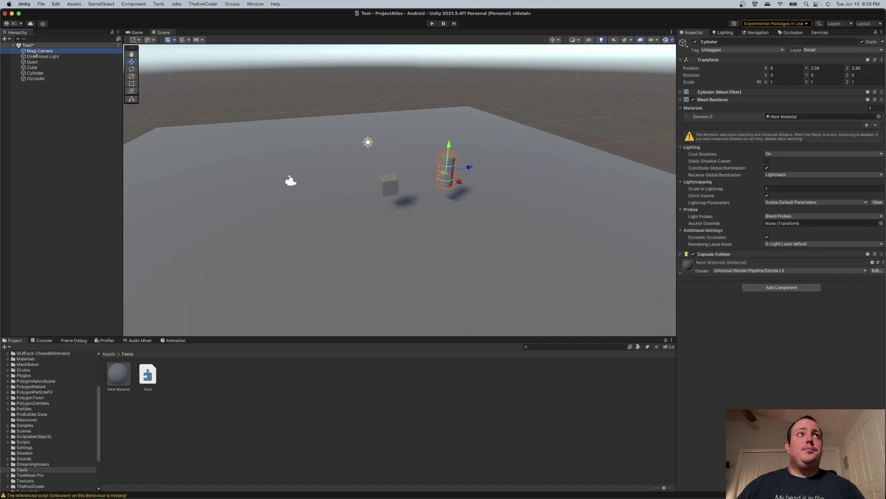
pyautogui.click(58, 123)
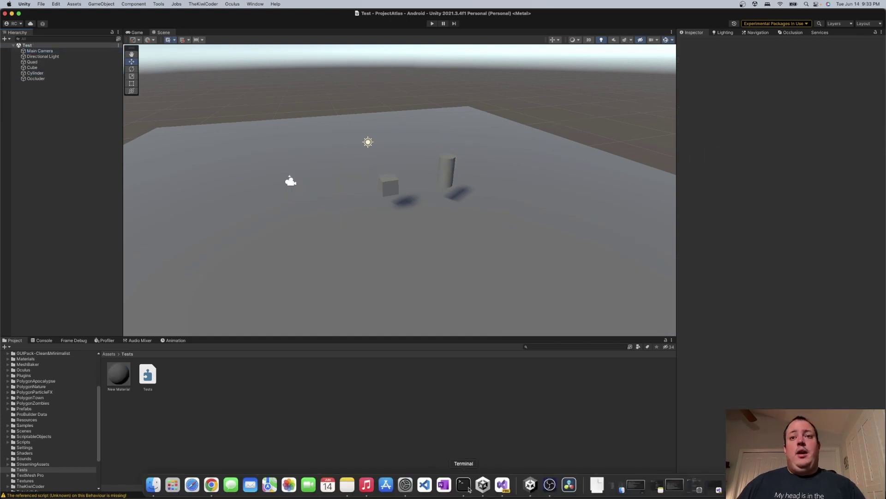
# - Switch to Visual Studio and strip the GCTest class to an empty Start method, deleting the Update method, collection fields and comments
pyautogui.click(506, 485)
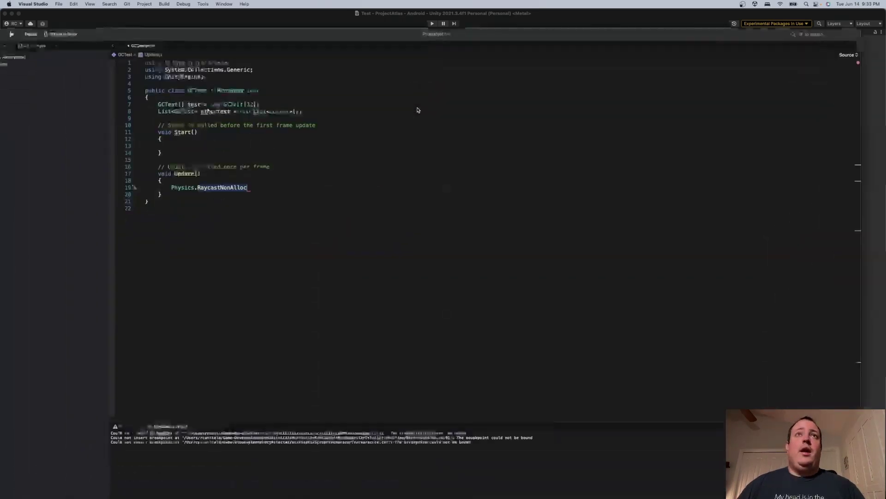
pyautogui.moveTo(190, 176); pyautogui.dragTo(159, 140)
pyautogui.press('BackSpace')
pyautogui.moveTo(176, 99); pyautogui.dragTo(102, 86)
pyautogui.press('BackSpace')
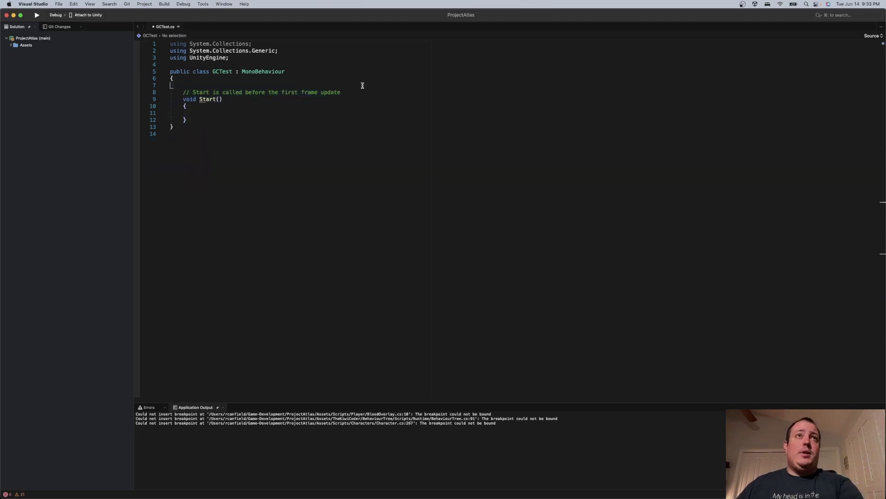
pyautogui.moveTo(363, 85); pyautogui.dragTo(340, 92)
pyautogui.press('BackSpace')
# - In the Start method, declare a float array named distances with 32 elements
pyautogui.click(266, 99)
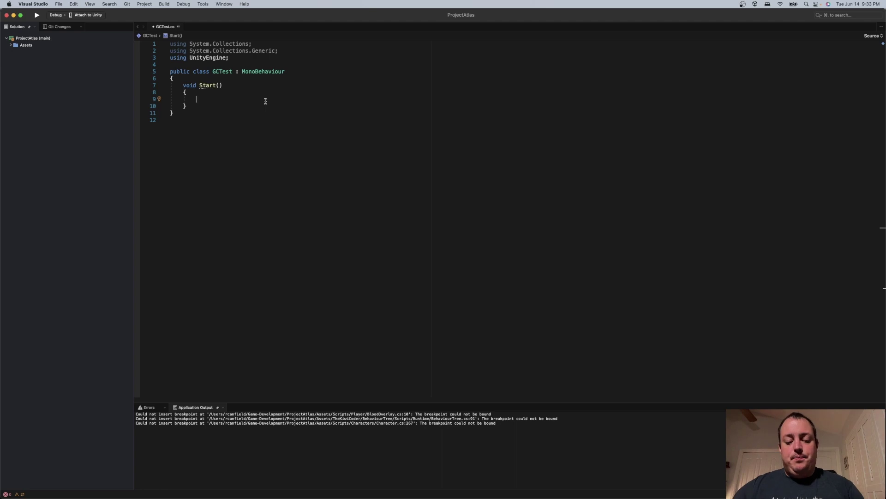
pyautogui.write('float[] ')
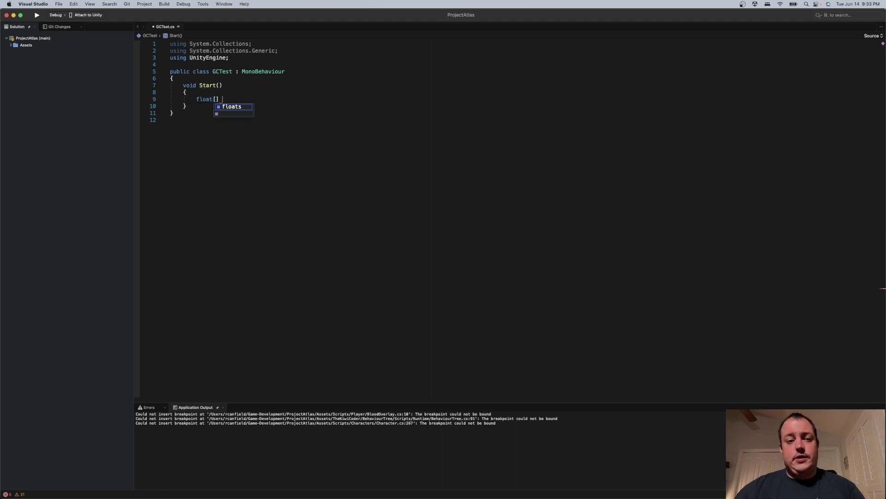
pyautogui.write('dist')
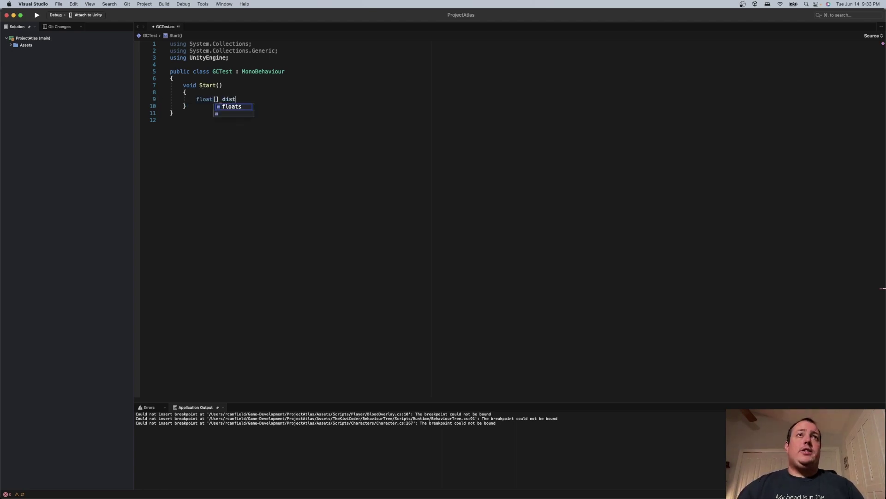
pyautogui.write('ances = new fl')
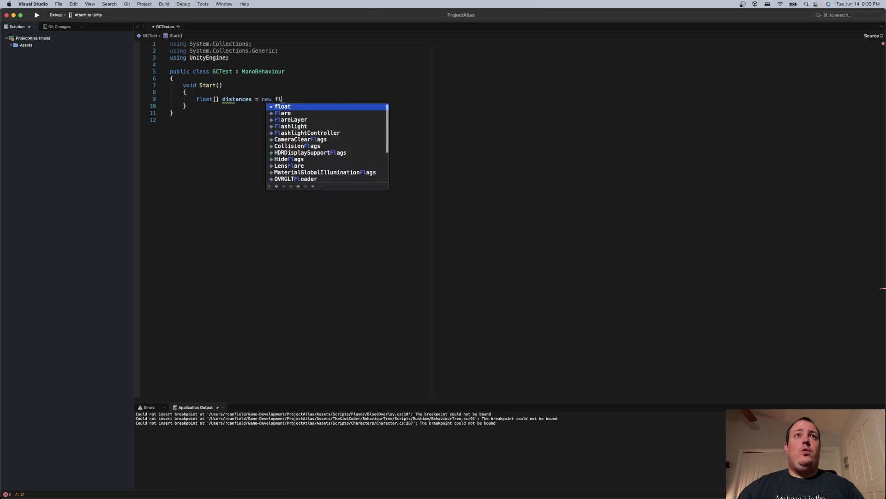
pyautogui.write('oat[32];')
pyautogui.press('Return')
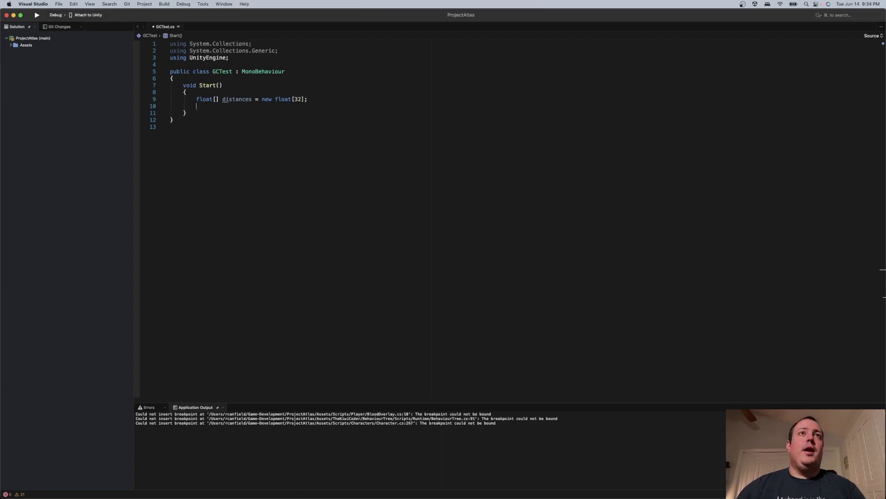
# - Above the distances array, declare a camera variable set to Camera.main, separated by a blank line
pyautogui.press('Return')
pyautogui.press('Return')
pyautogui.press('Up')
pyautogui.press('Up')
pyautogui.write('var camea')
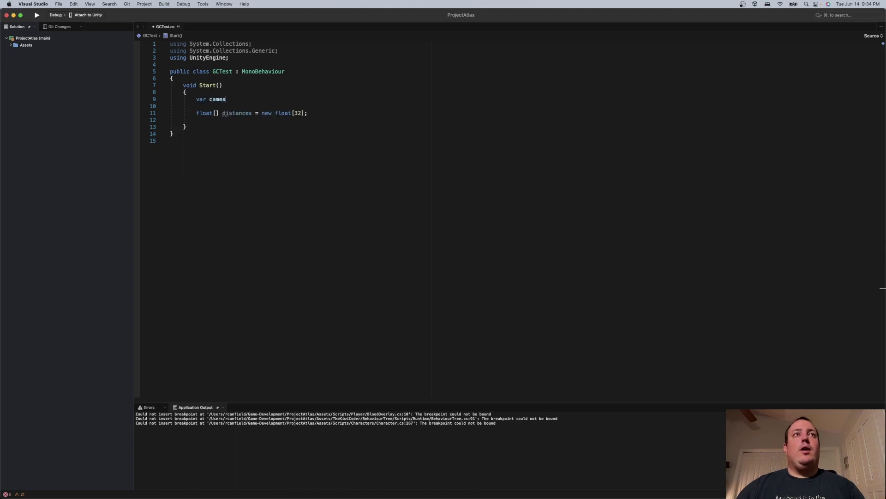
pyautogui.press('BackSpace')
pyautogui.write('ra = ')
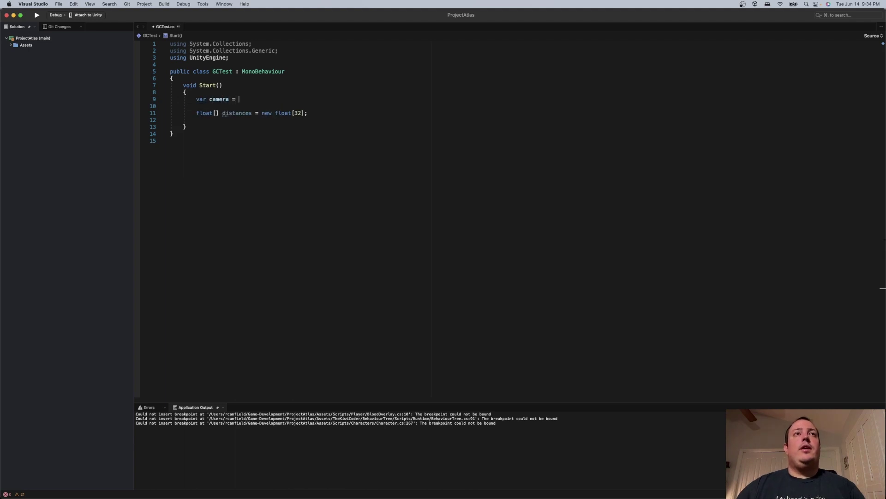
pyautogui.write('Ca')
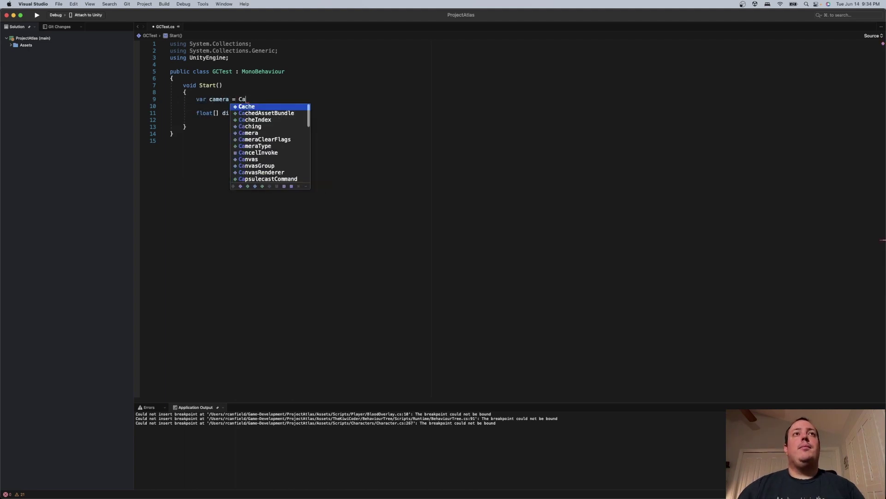
pyautogui.write('mera.main;')
# - Below the distances array, assign distances to the camera's layerCullDistances property
pyautogui.click(196, 120)
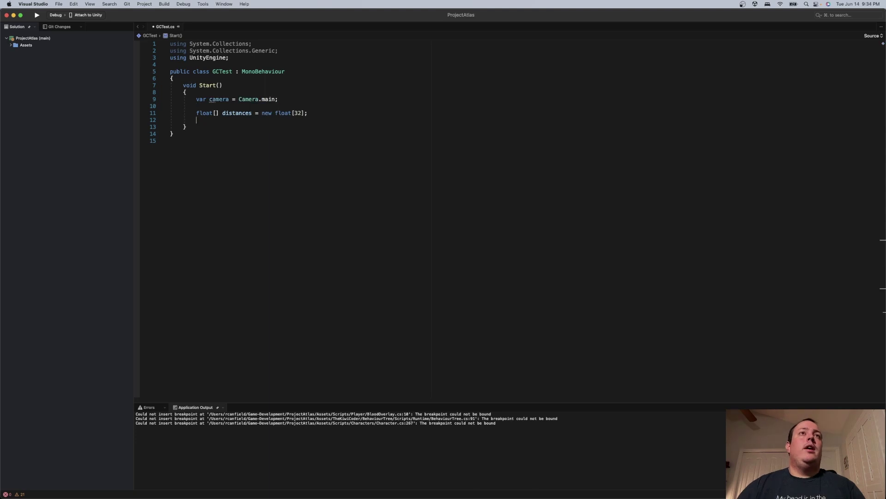
pyautogui.write('camera.cul')
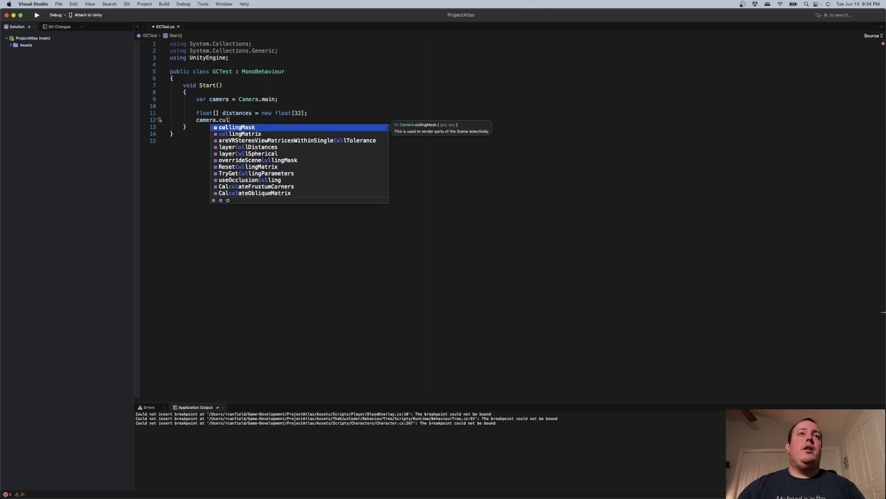
pyautogui.write('li')
pyautogui.press('BackSpace')
pyautogui.press('BackSpace')
pyautogui.press('BackSpace')
pyautogui.press('BackSpace')
pyautogui.press('BackSpace')
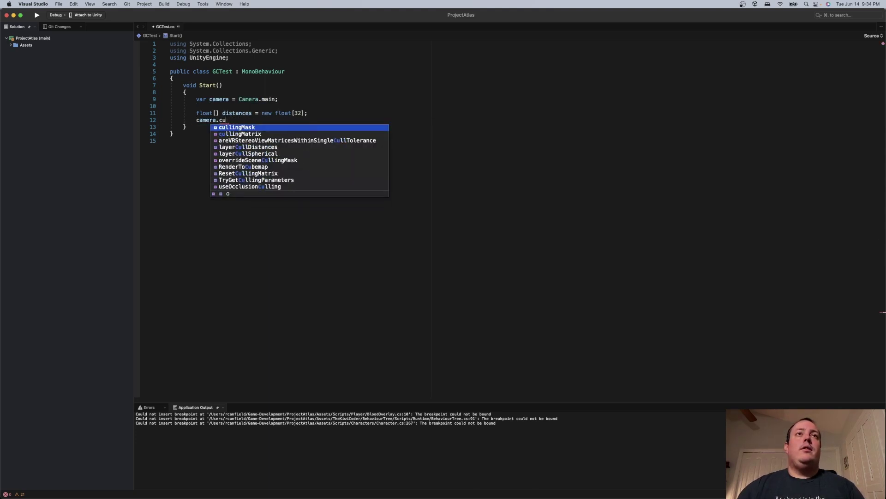
pyautogui.write('dis')
pyautogui.press('Return')
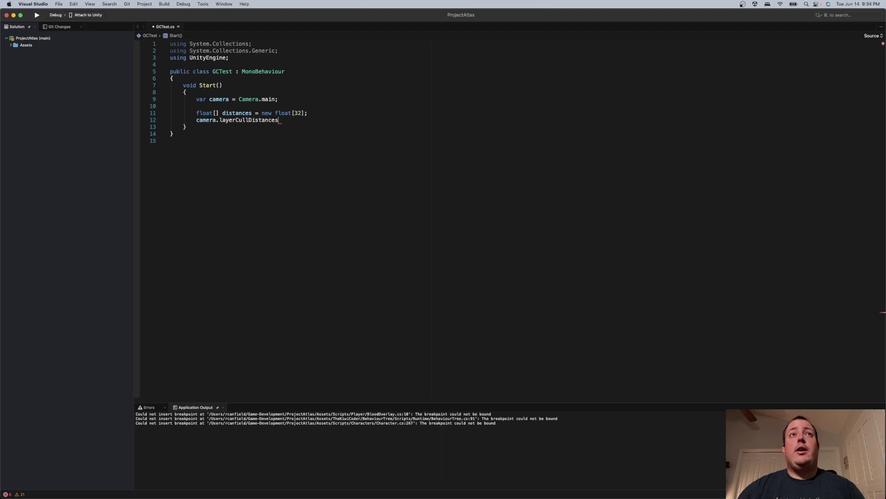
pyautogui.write('= dis')
pyautogui.press('Return')
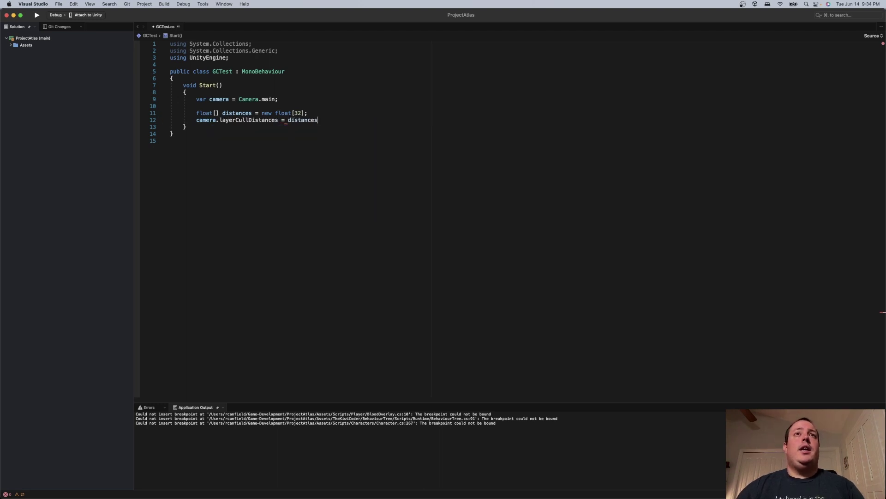
pyautogui.write(';')
# - Between the array declaration and the layerCullDistances assignment, start a distances[] statement with its index left empty
pyautogui.press('Return')
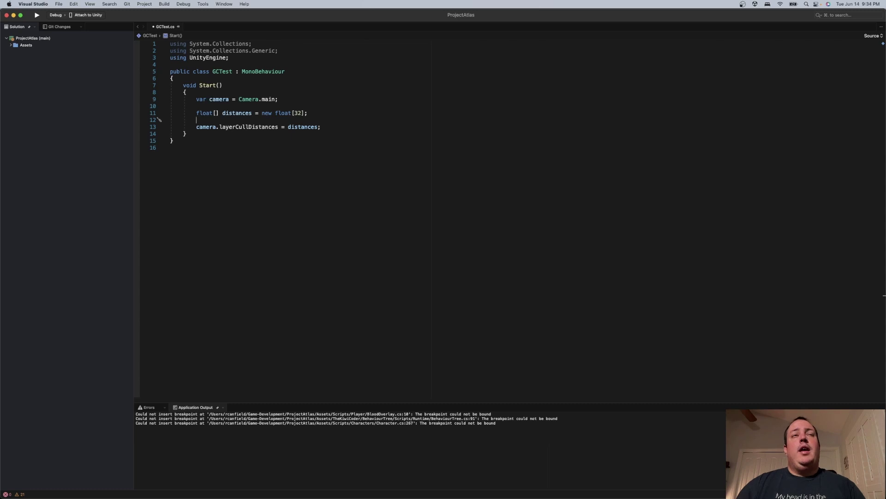
pyautogui.write('distances')
pyautogui.press('Return')
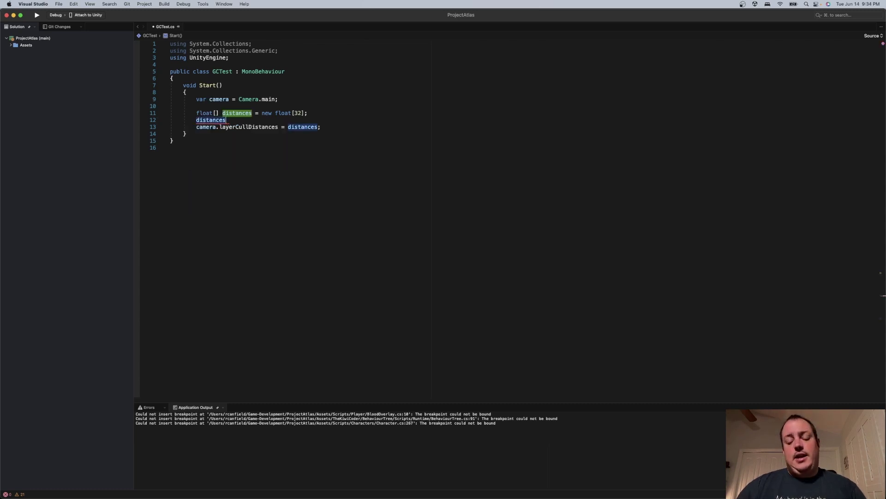
pyautogui.write('[')
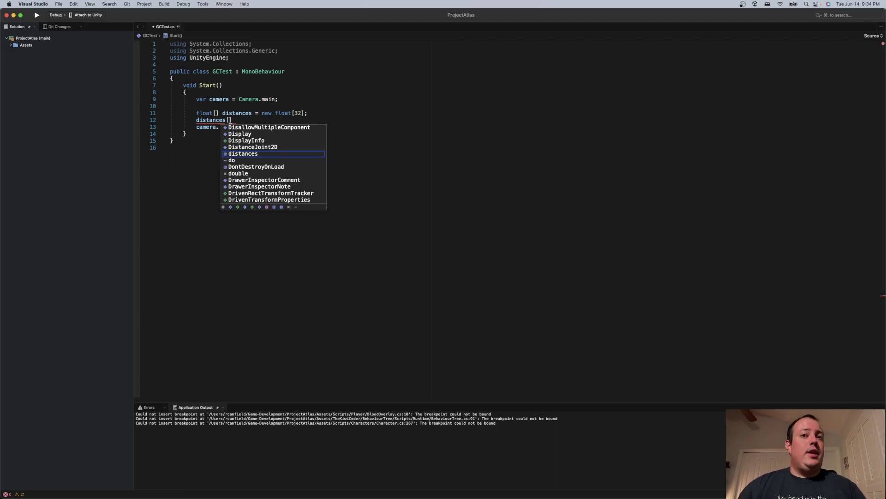
pyautogui.click(498, 183)
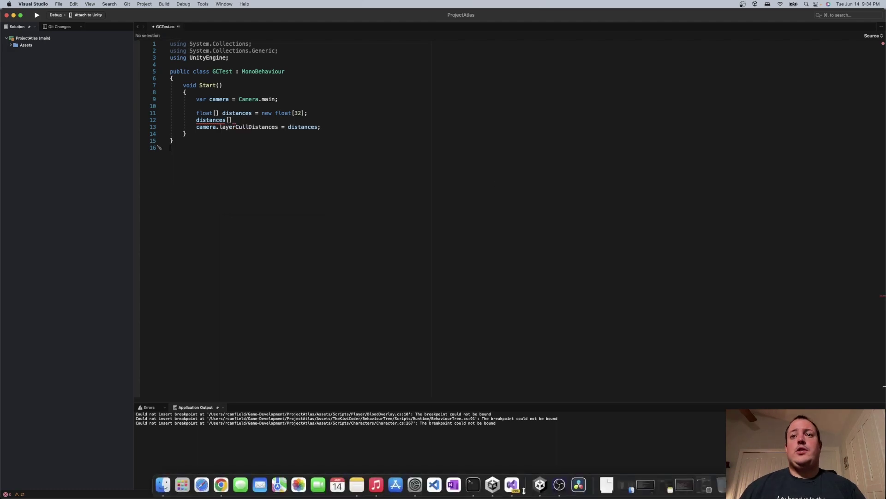
# - Switch to Unity and look up the number of the Cylinder's Detail layer, keeping that layer assigned
pyautogui.click(546, 489)
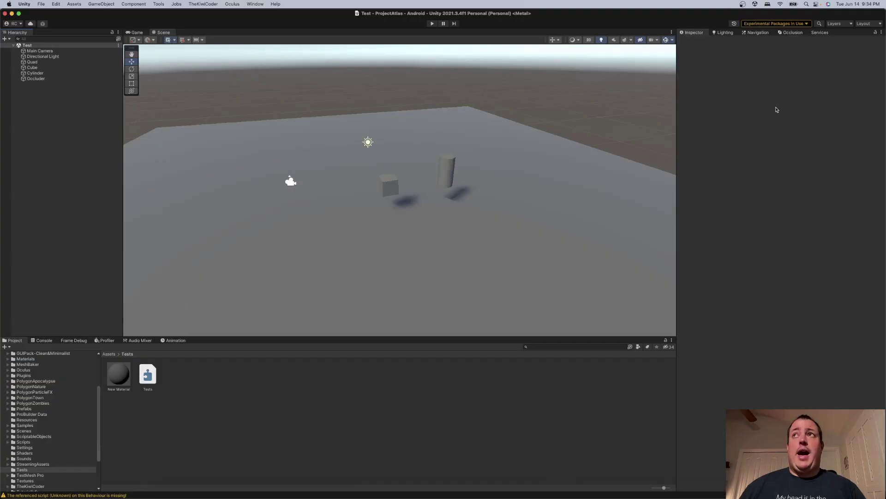
pyautogui.click(35, 73)
pyautogui.click(834, 52)
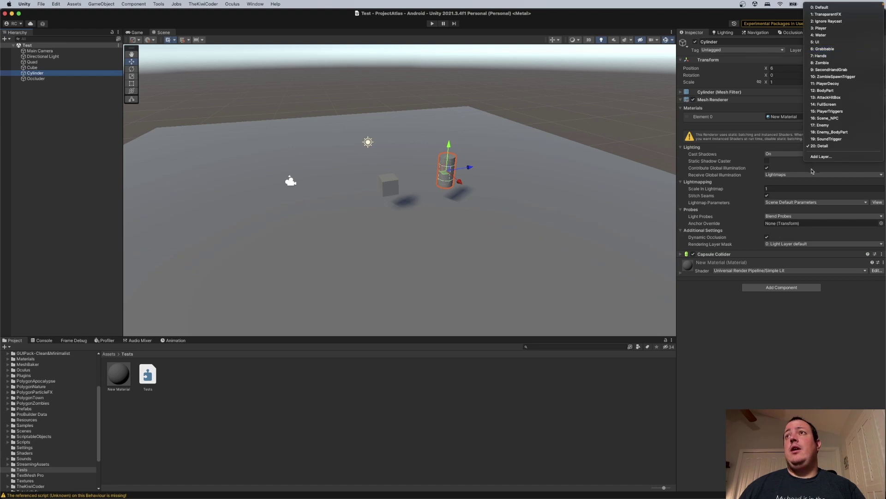
pyautogui.click(818, 146)
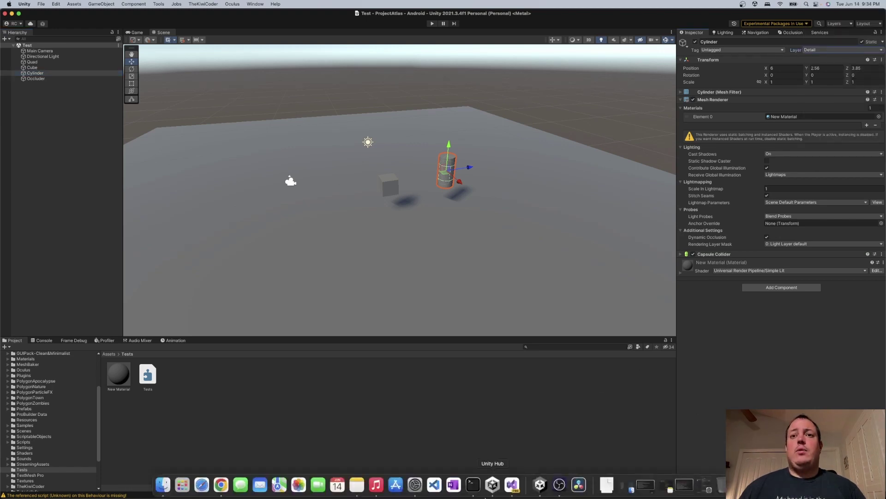
# - Switch back to Visual Studio, complete the unfinished statement as distances[20] = 5; and save the GCTest script
pyautogui.click(513, 485)
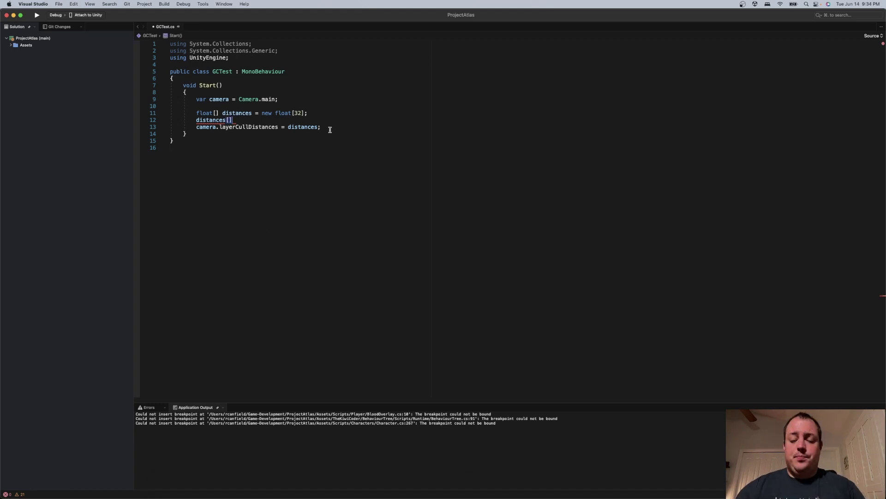
pyautogui.press('BackSpace')
pyautogui.write('[19]')
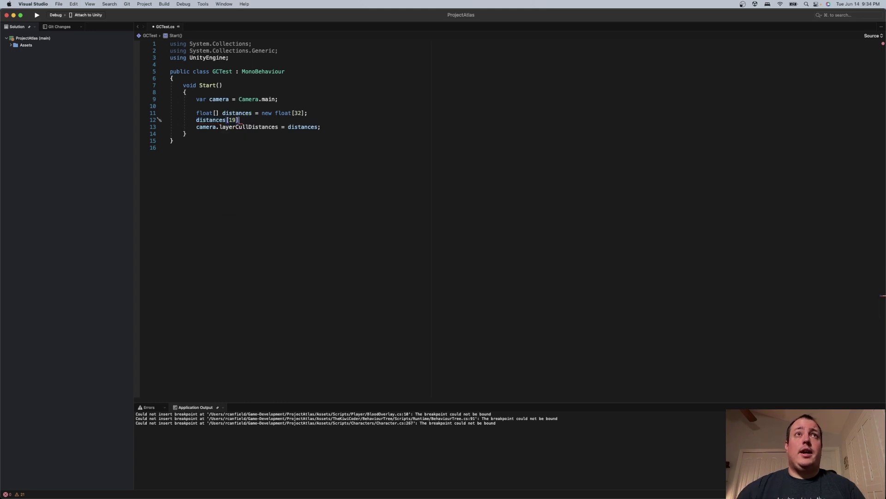
pyautogui.write(' =')
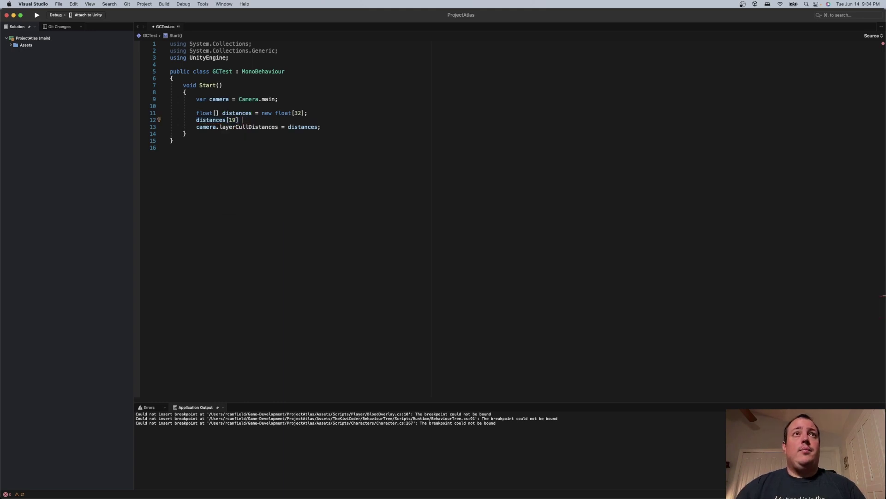
pyautogui.press('BackSpace')
pyautogui.press('BackSpace')
pyautogui.press('BackSpace')
pyautogui.write('] = ')
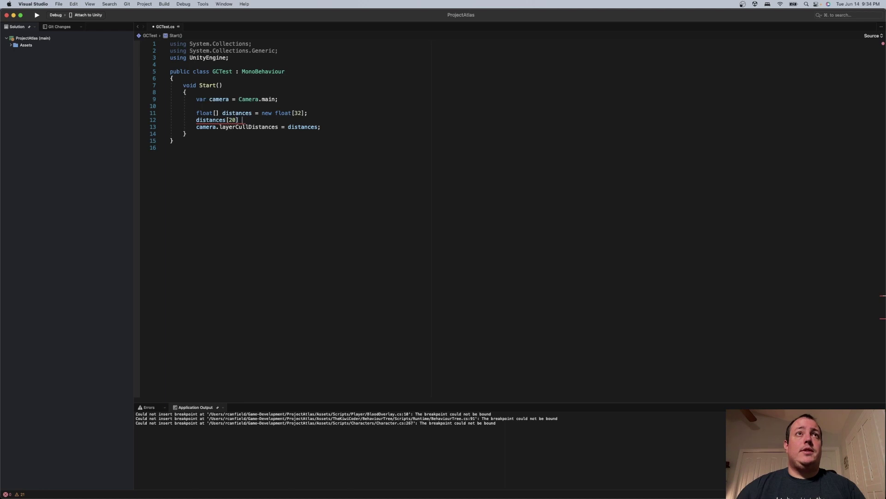
pyautogui.write('5;')
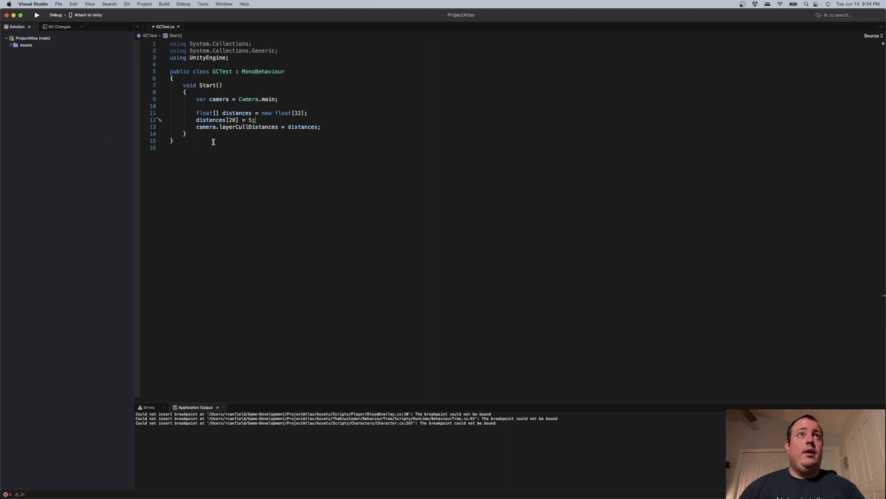
pyautogui.press('super+s')
pyautogui.click(14, 15)
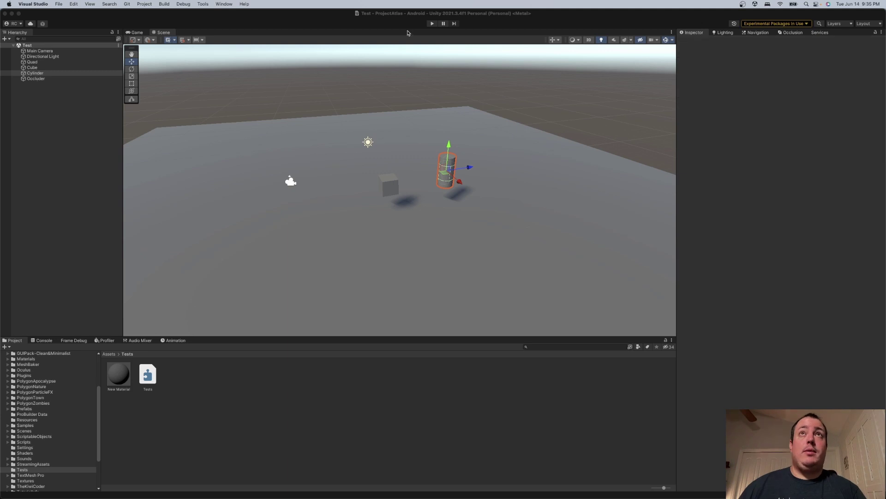
# - Run the scene in Unity and dock the Scene view beside the Game view
pyautogui.click(430, 23)
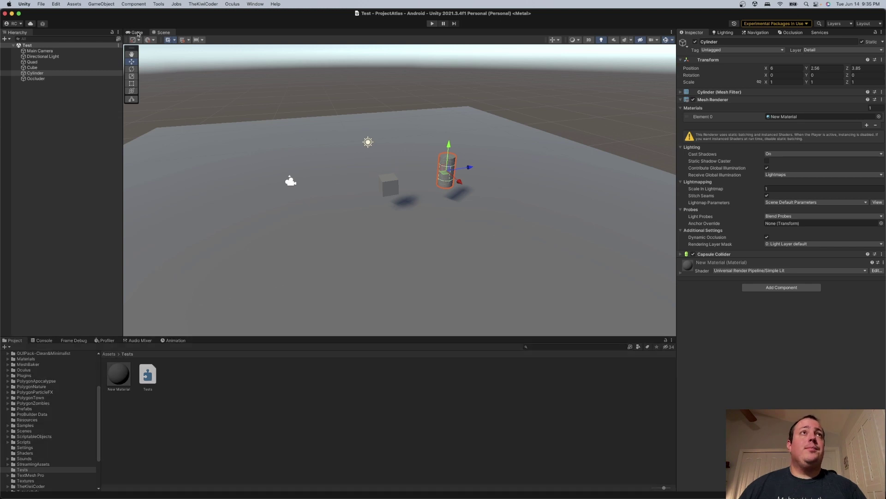
pyautogui.press('super+p')
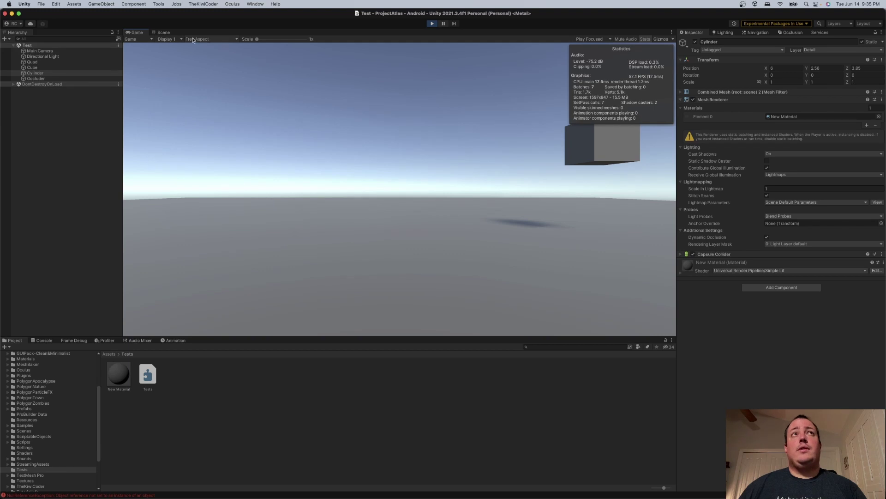
pyautogui.click(163, 33)
pyautogui.moveTo(162, 33); pyautogui.dragTo(194, 170)
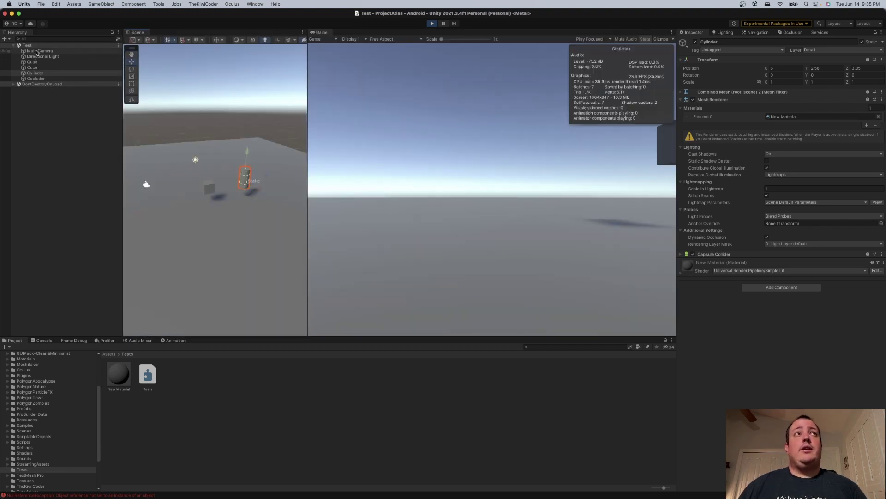
# - Test culling by moving the Main Camera to about X 7.14, Z -5.05 in the running scene, and stop play mode
pyautogui.moveTo(175, 183); pyautogui.dragTo(184, 208)
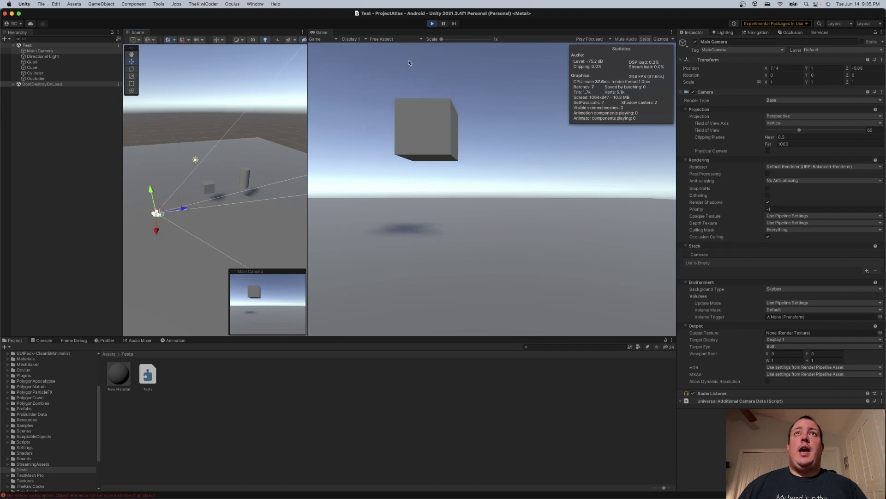
pyautogui.click(431, 23)
# - Enable fog in the environment lighting settings, using Linear mode with a start of 2 and an end of 10
pyautogui.click(724, 32)
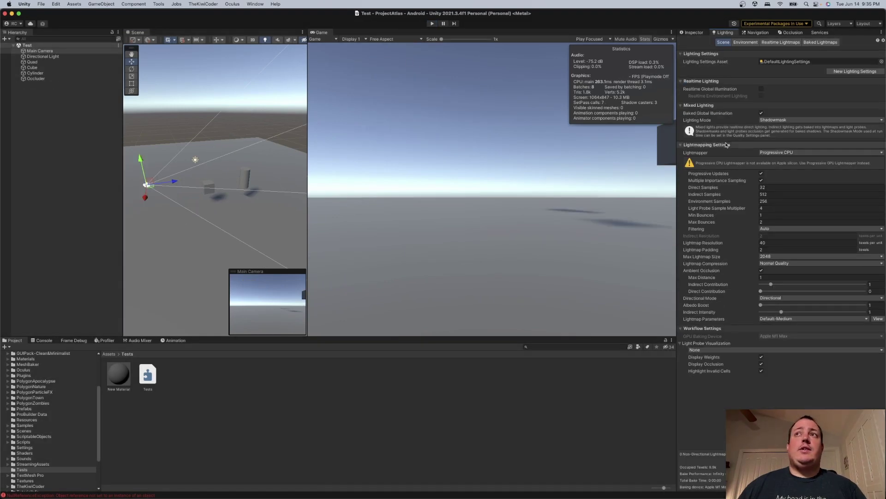
pyautogui.click(746, 42)
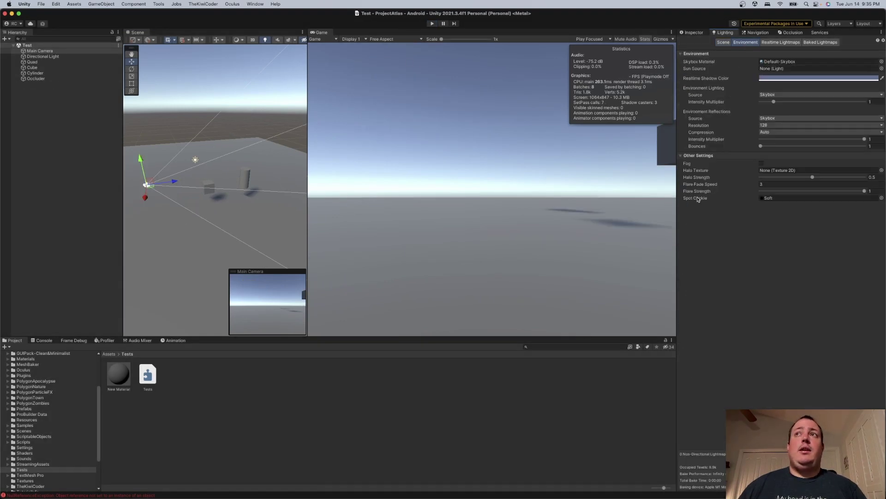
pyautogui.click(762, 164)
pyautogui.click(775, 177)
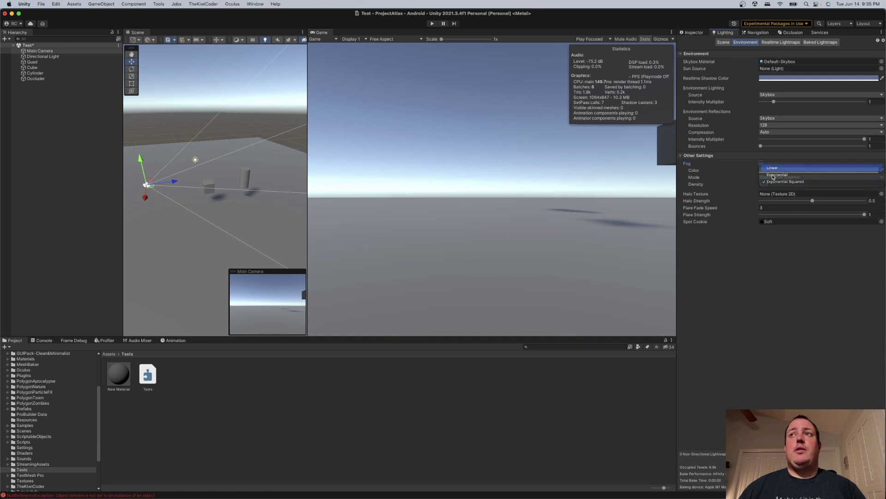
pyautogui.click(774, 166)
pyautogui.click(772, 184)
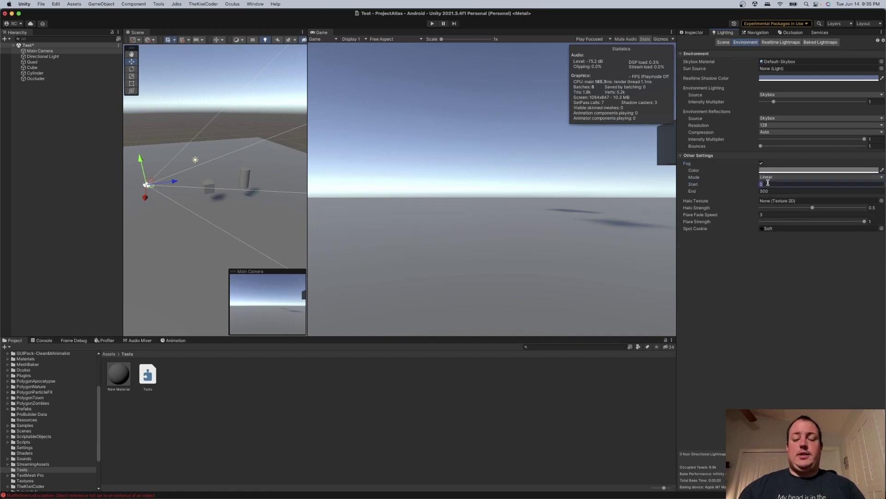
pyautogui.write('2')
pyautogui.press('Tab')
pyautogui.write('10')
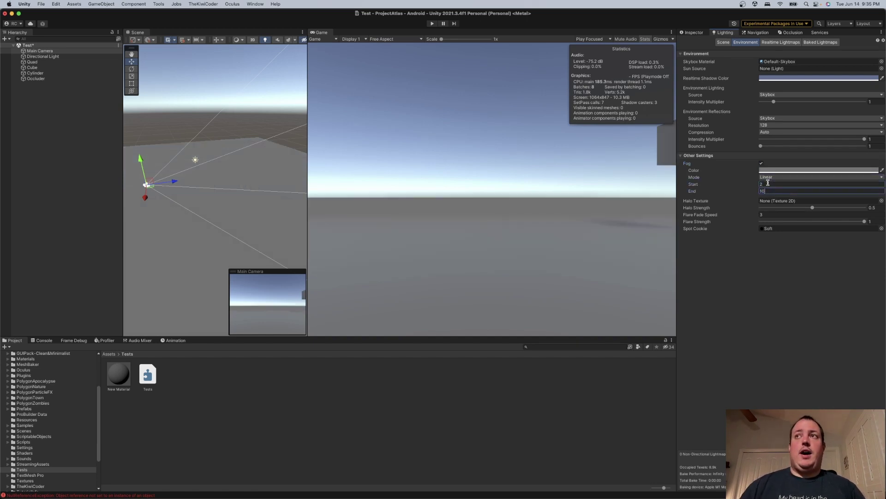
# - Darken the fog color to the gray 5A5A5A
pyautogui.click(773, 171)
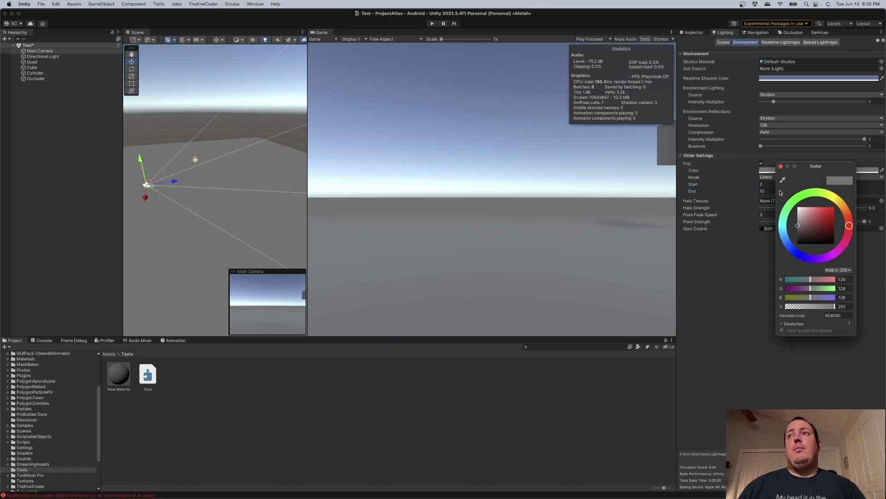
pyautogui.click(797, 234)
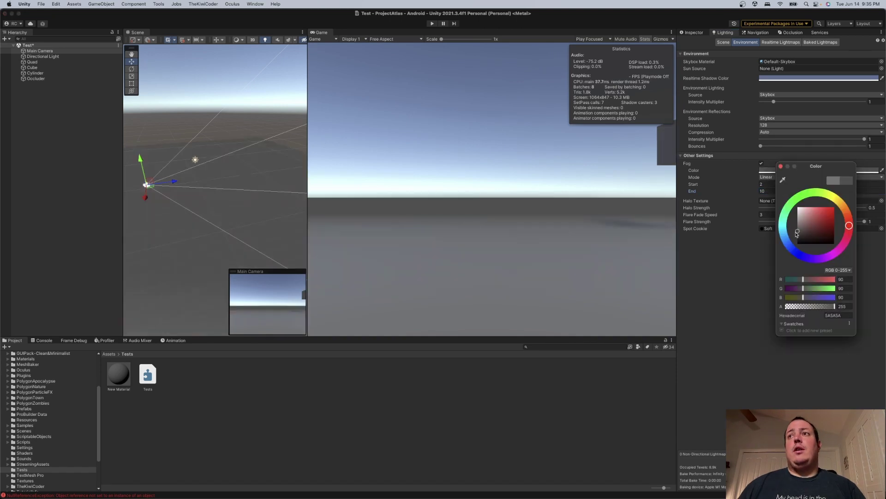
pyautogui.click(781, 167)
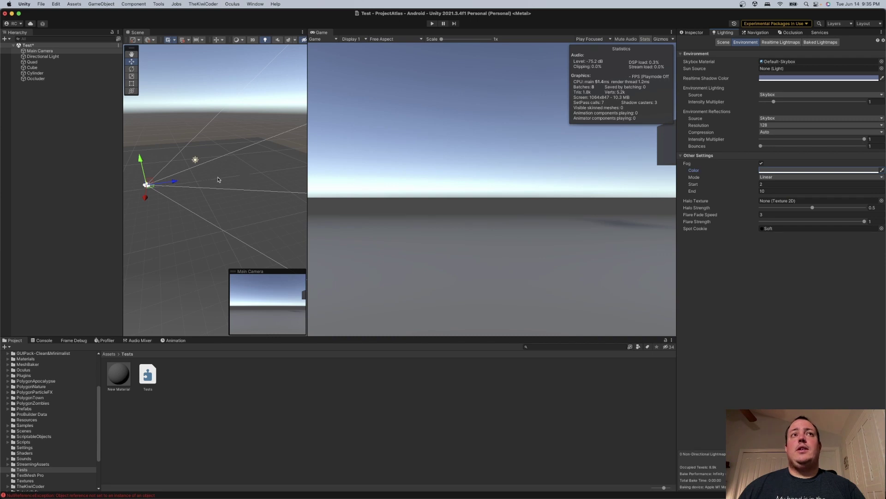
# - Examine the fog around the Main Camera up close in the Scene view
pyautogui.moveTo(184, 160); pyautogui.dragTo(259, 121, button='right')
pyautogui.click(40, 51)
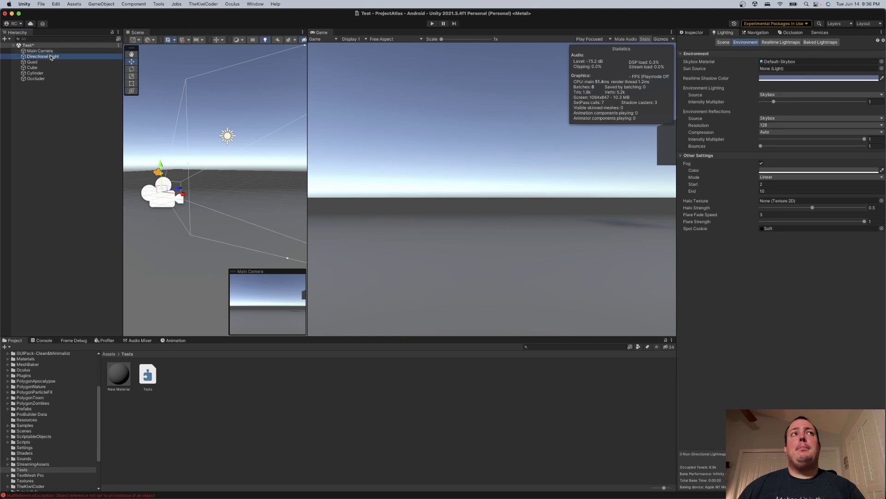